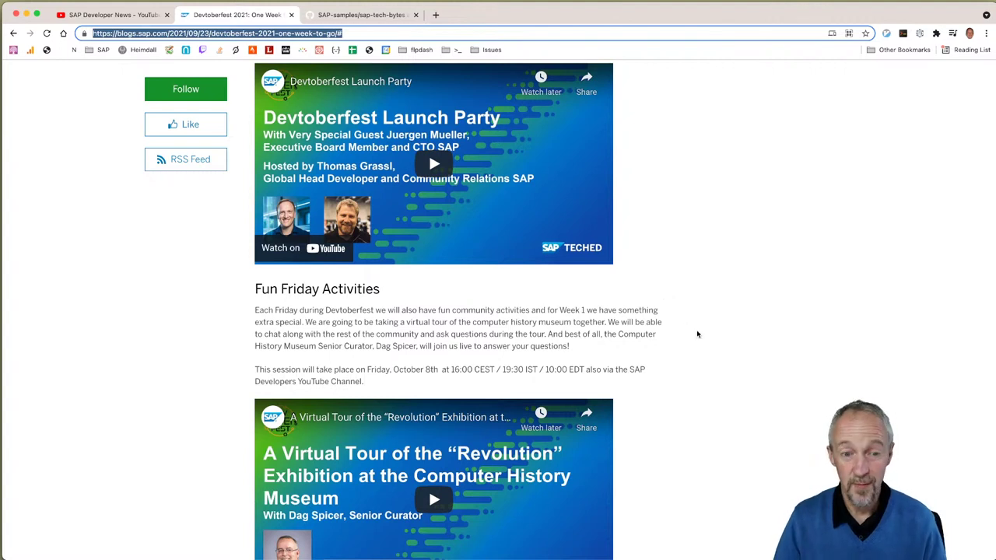
Step: Scroll the Devtoberfest blog post down to the Contest Activities and Eventbrite screenshots
scroll(702, 341, "down", 1)
scroll(702, 341, "down", 3)
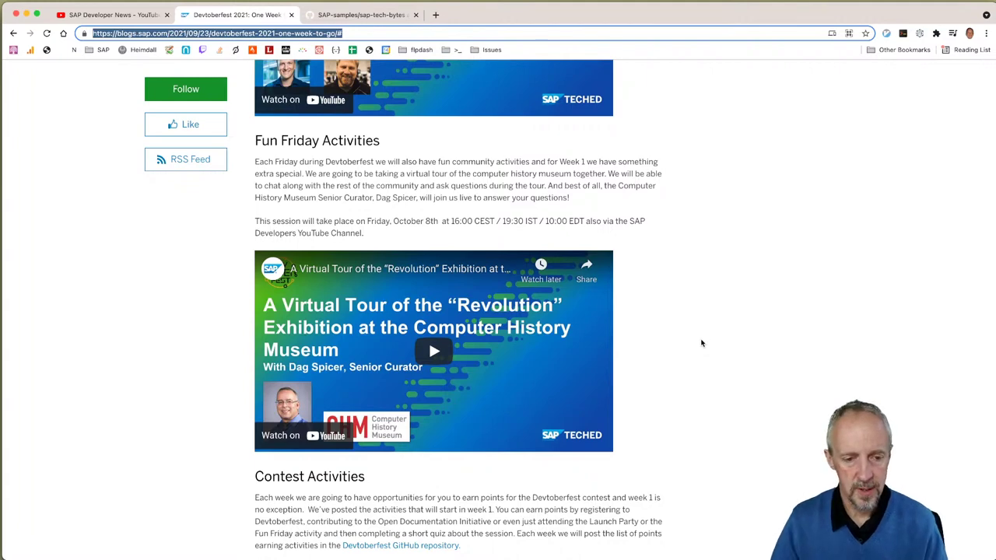
scroll(668, 346, "down", 10)
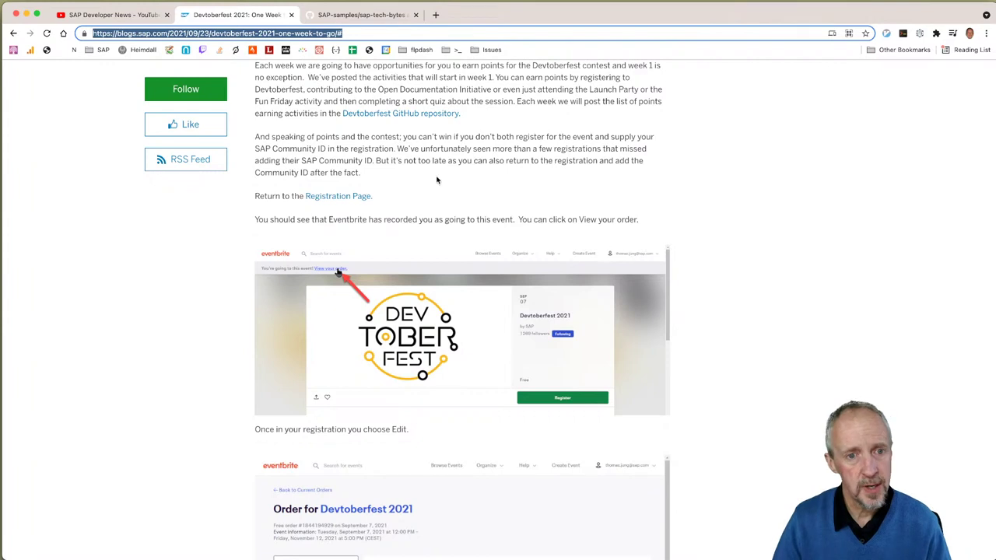
Step: Open the Devtoberfest registration page and run a terminal command with its copied URL
left_click(361, 196)
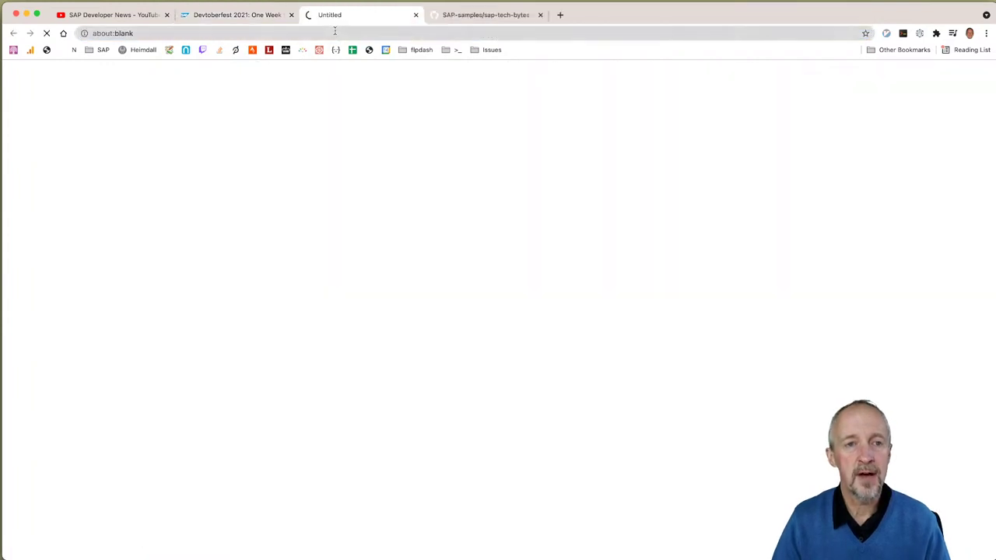
left_click(335, 33)
key("super+c")
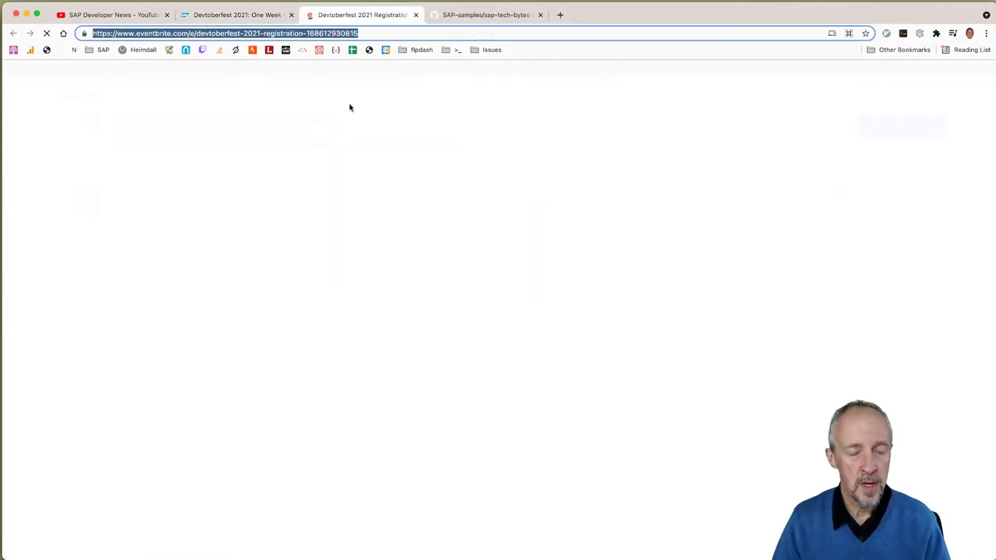
key("super+Tab")
type("c")
key("super+v")
key("Return")
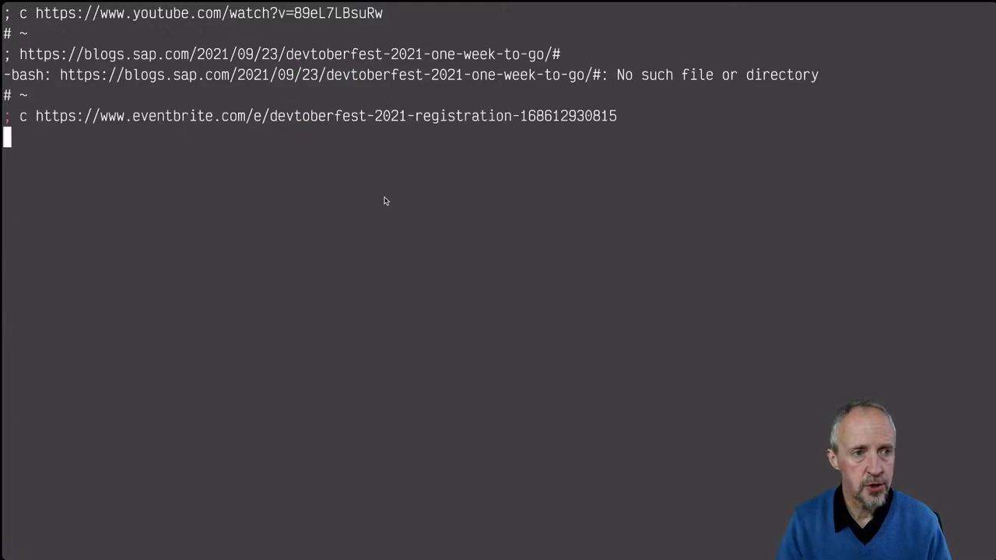
key("super+Tab")
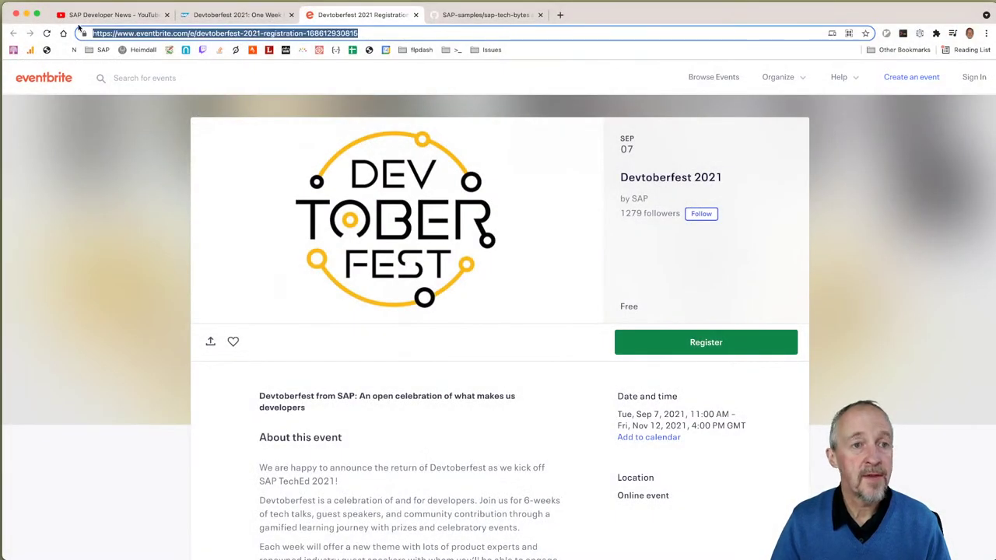
Step: Back in the blog, enlarge the registration form screenshot, then close the YouTube and blog tabs
left_click(210, 15)
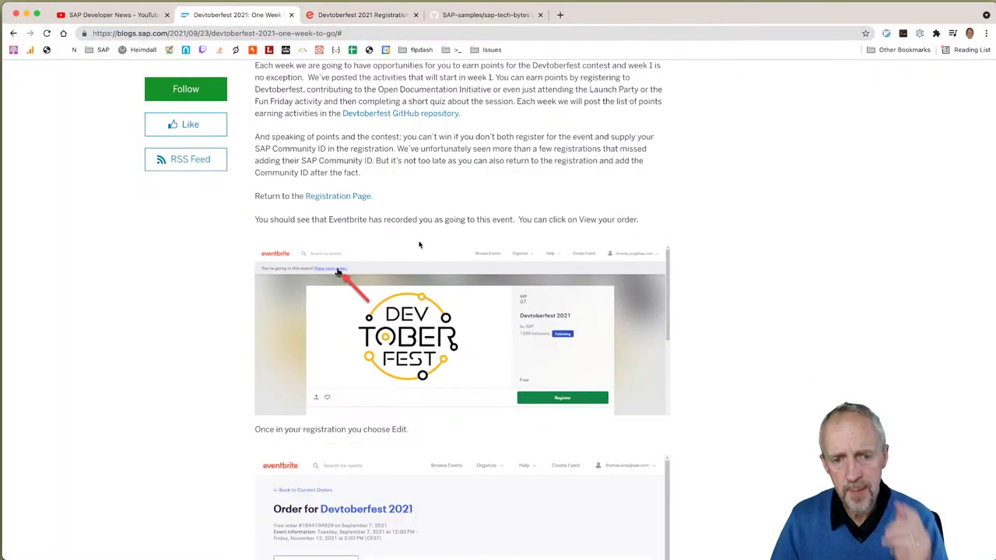
scroll(421, 245, "down", 5)
scroll(420, 245, "down", 9)
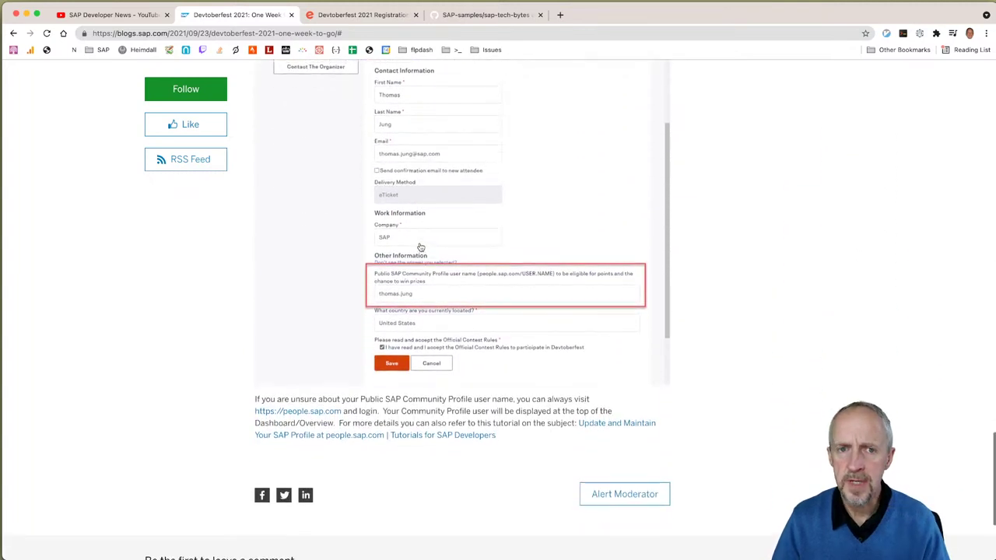
scroll(424, 265, "up", 1)
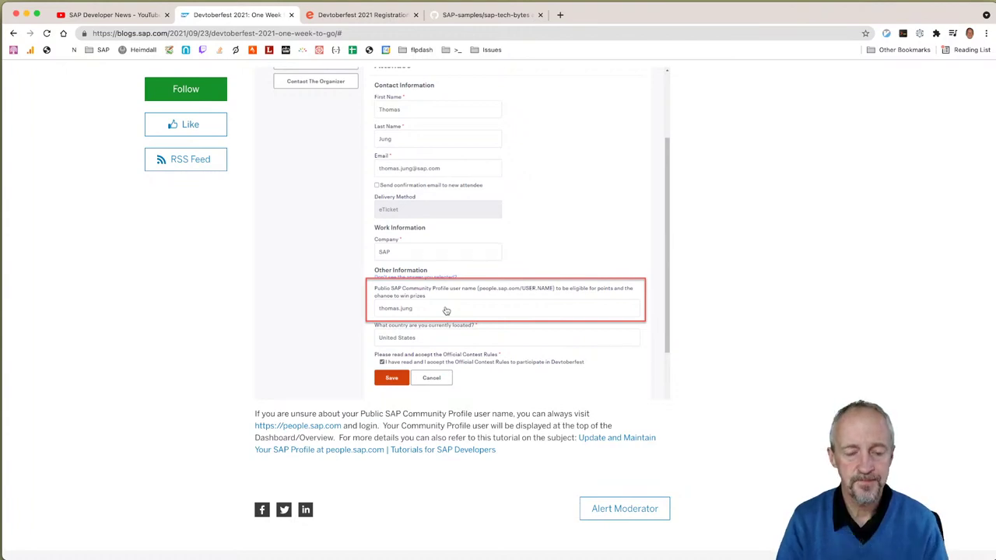
left_click(285, 254)
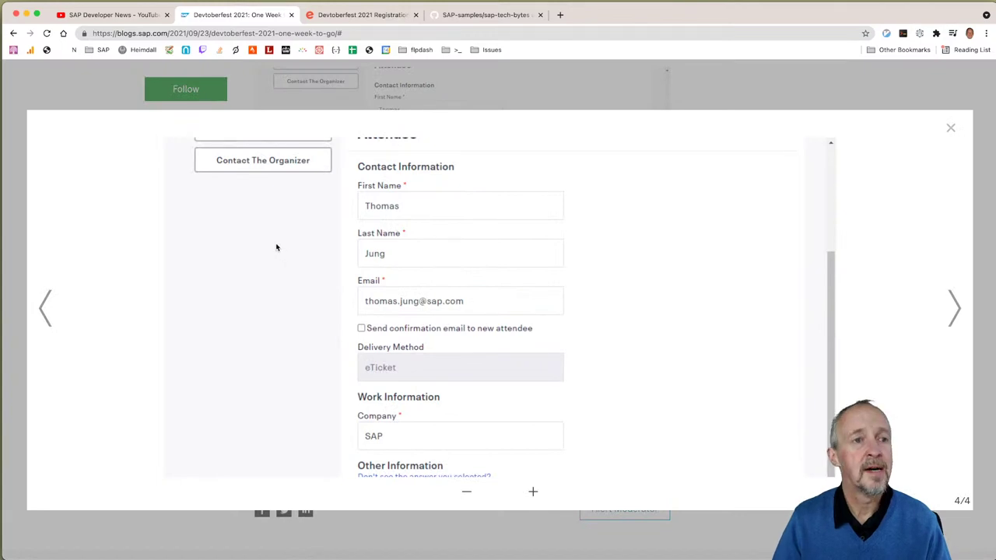
key("ctrl+shift+Tab")
key("super+w")
key("super+w")
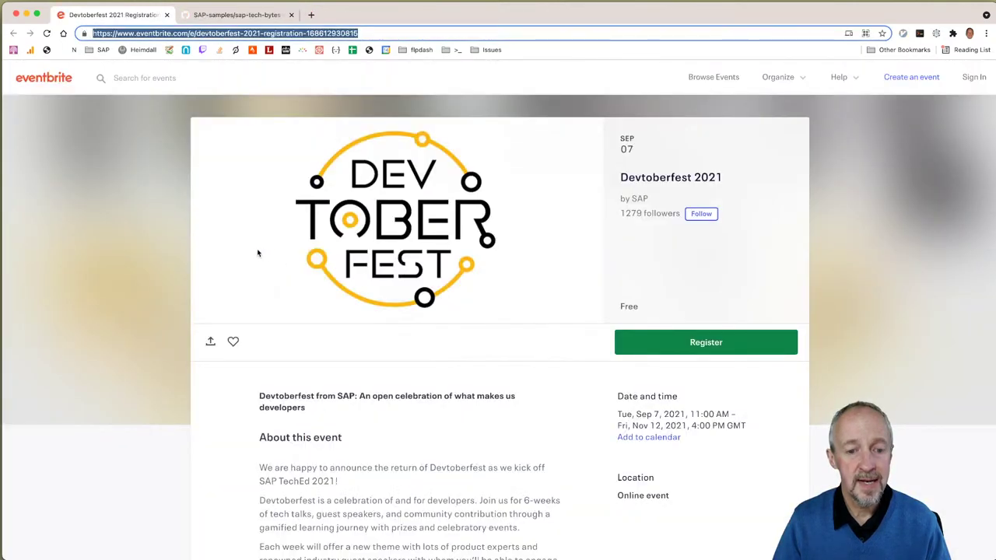
key("super+w")
Step: Scroll the GitHub repo to the btp CLI README and bring Business Application Studio forward
scroll(79, 285, "down", 5)
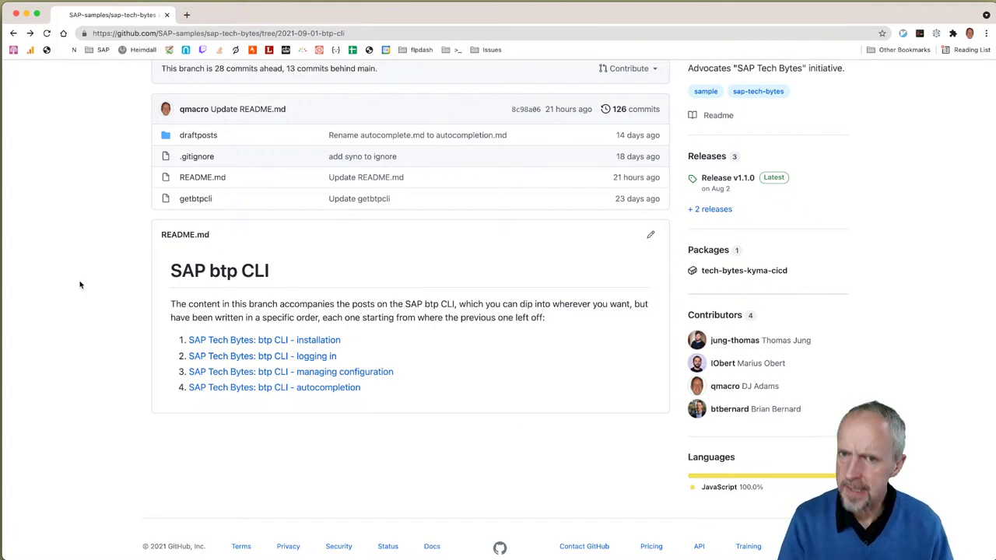
key("super+Tab")
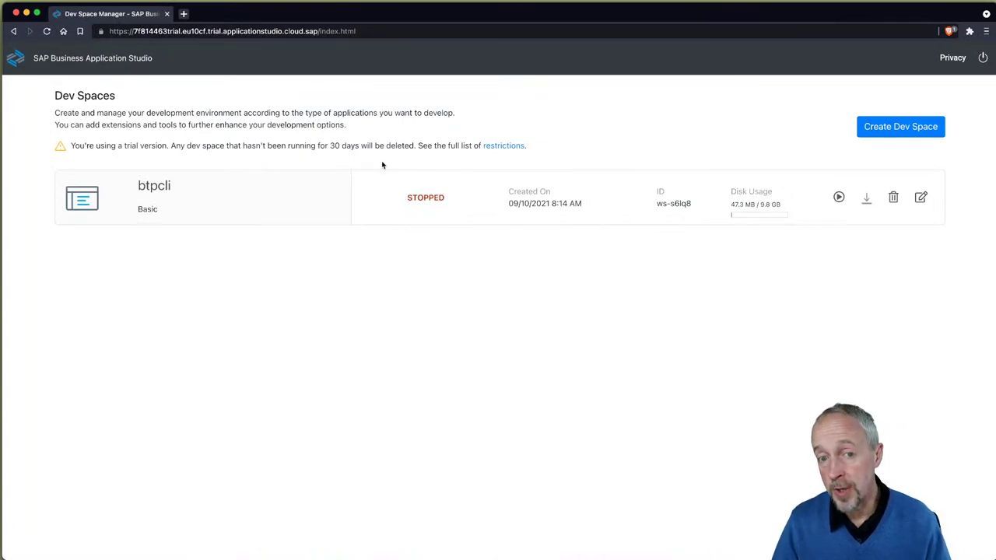
Step: Start the btpcli dev space, then return to the GitHub repository window
left_click(838, 199)
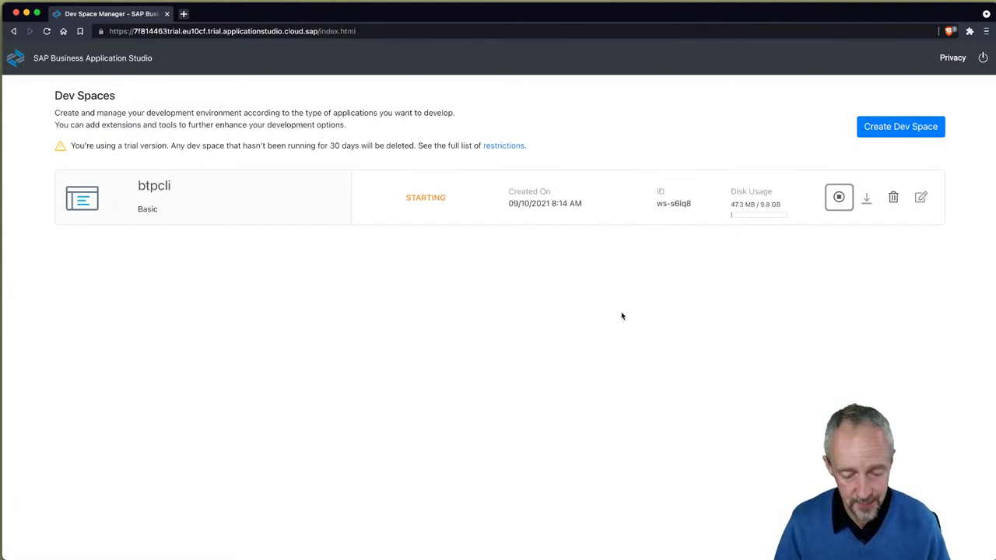
key("super+Tab")
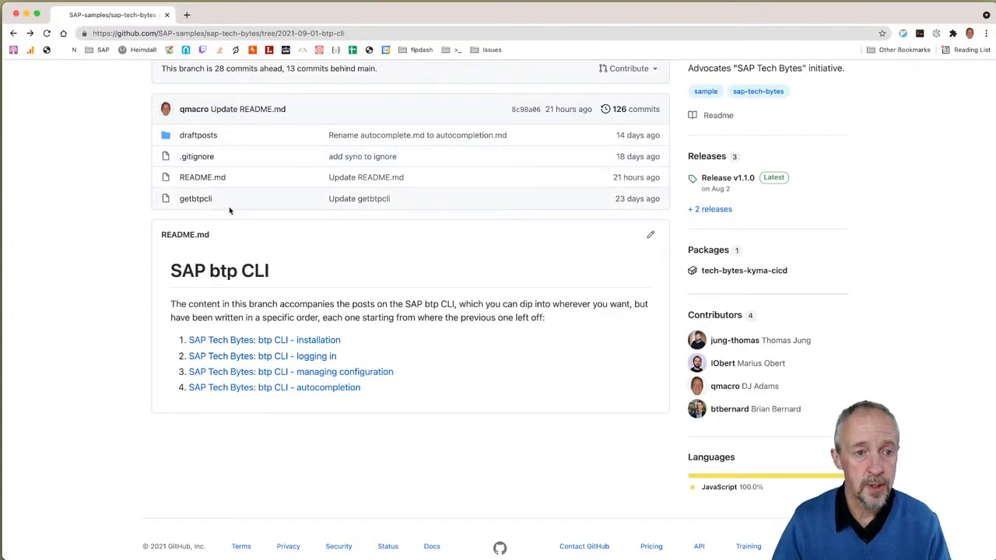
Step: Read through the getbtpcli script in a new tab, then open the btpcli dev space workspace
left_click(197, 200, "super")
key("ctrl+Tab")
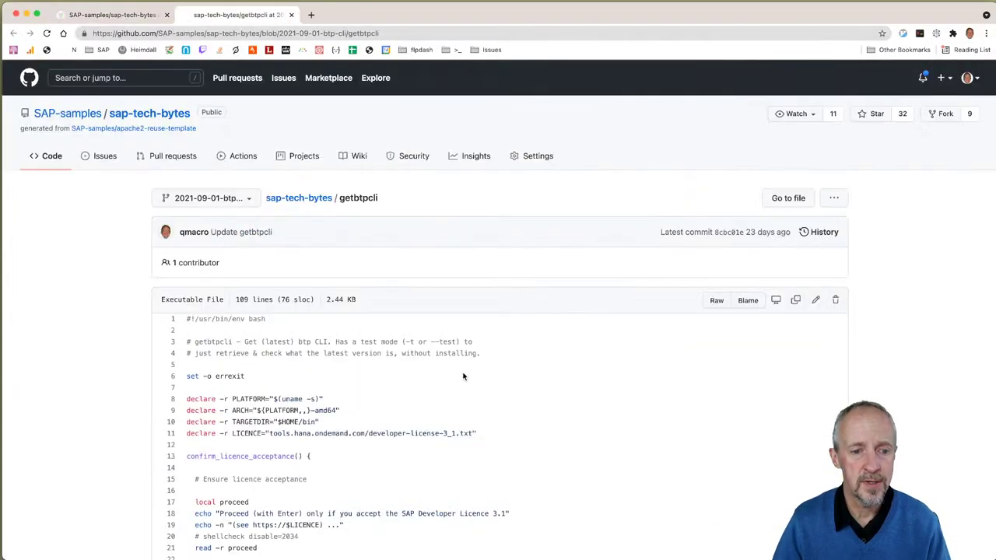
scroll(466, 373, "down", 3)
scroll(466, 372, "down", 10)
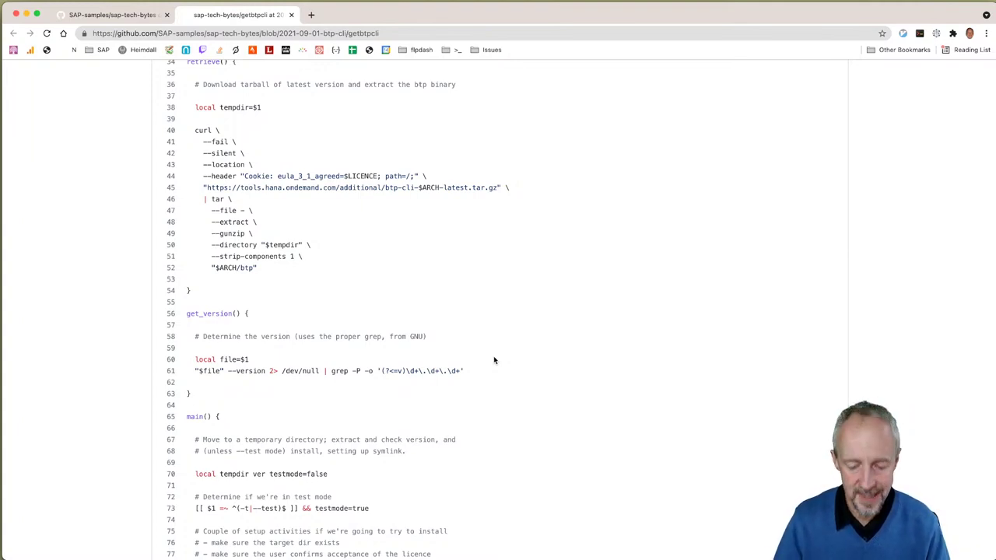
key("super+Tab")
left_click(157, 189)
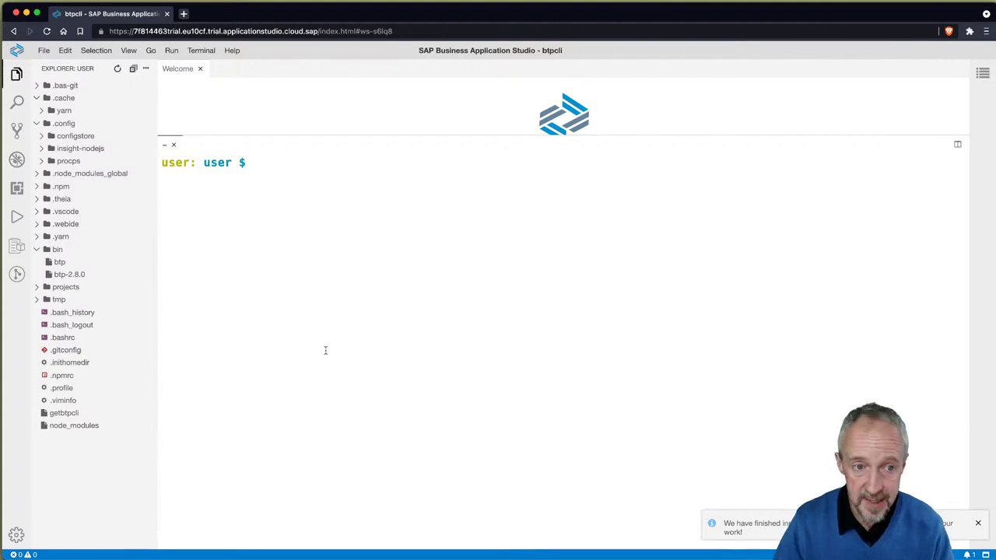
Step: List the home directory with ls -la, then bin with ls bin and ls -l bin
left_click(319, 348)
type("ls -la")
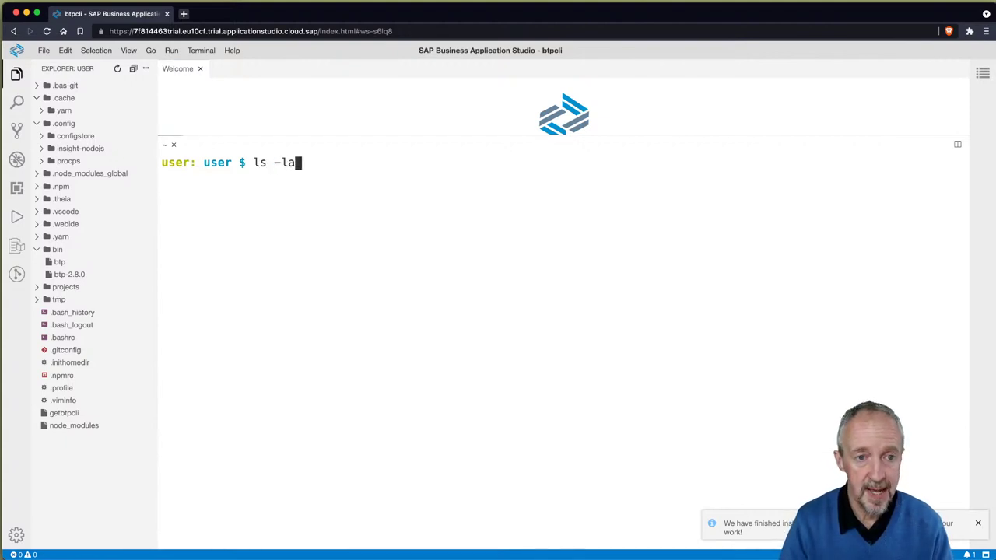
key("Return")
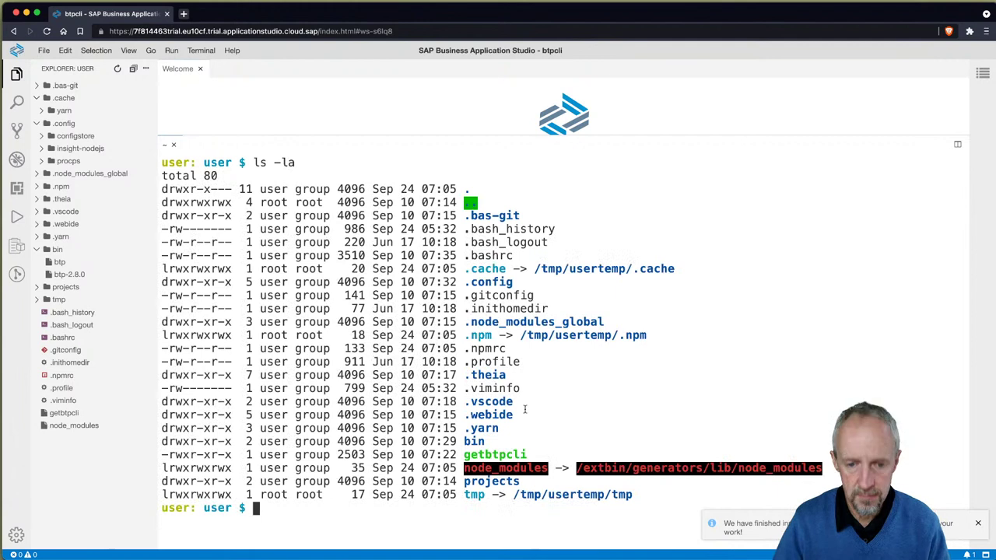
type("ls bin")
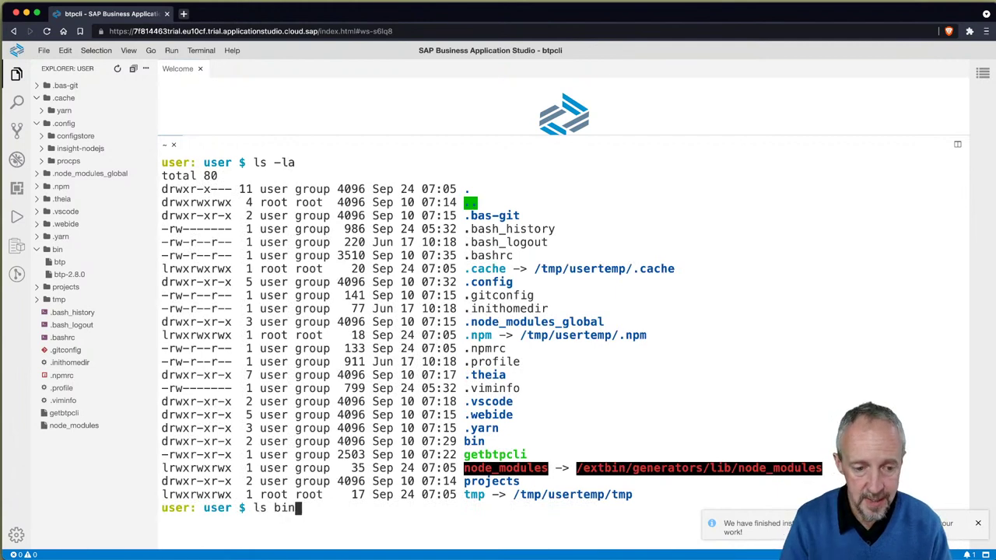
key("Return")
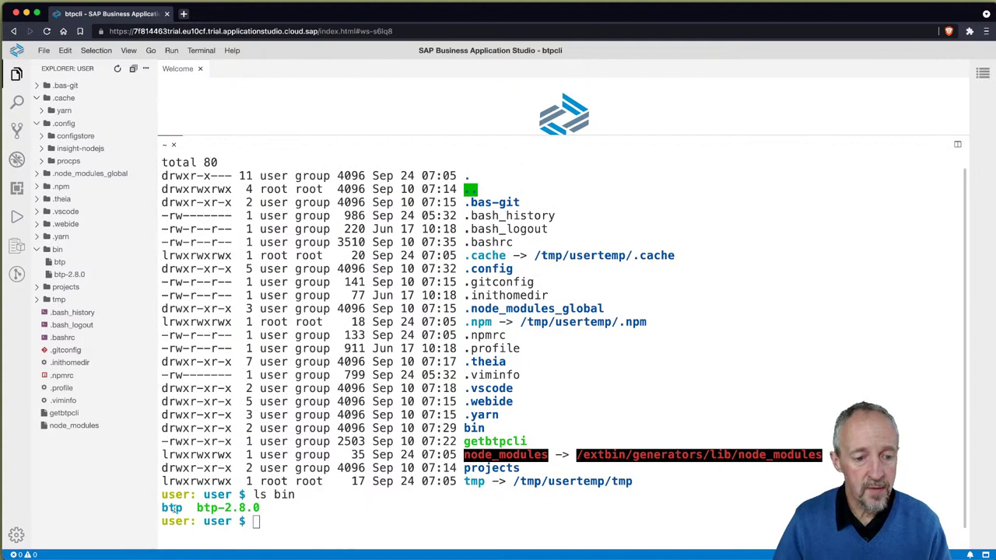
left_click(339, 513)
key("ctrl+l")
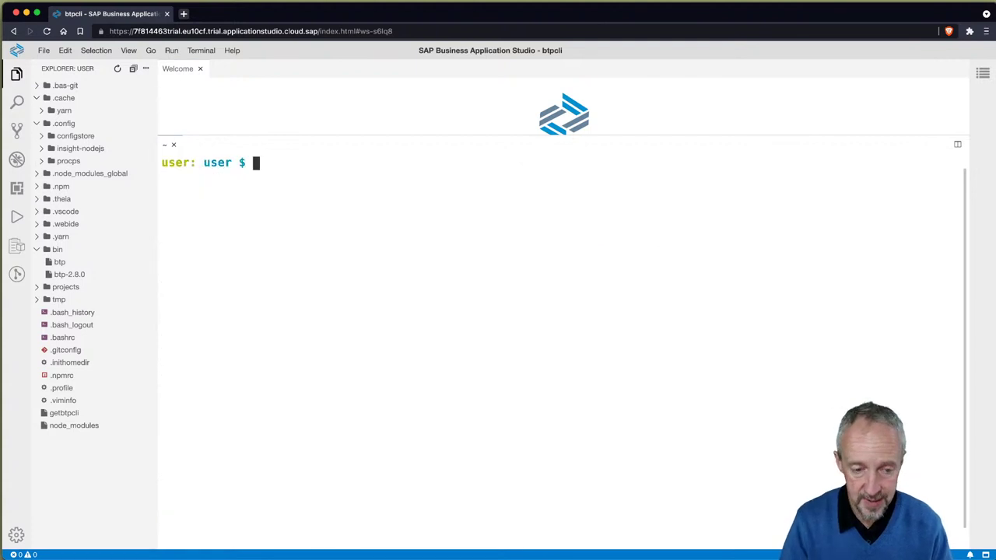
type("ls -l bin")
key("Return")
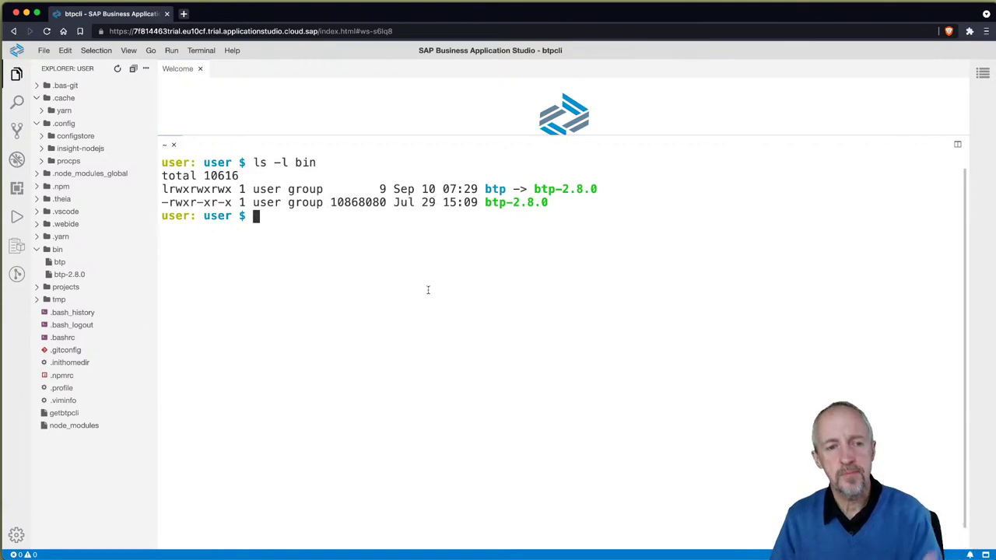
Step: Run type on bin/btp-2.8.0 to check the btp executable
type("file")
key("BackSpace")
key("BackSpace")
key("BackSpace")
key("BackSpace")
key("BackSpace")
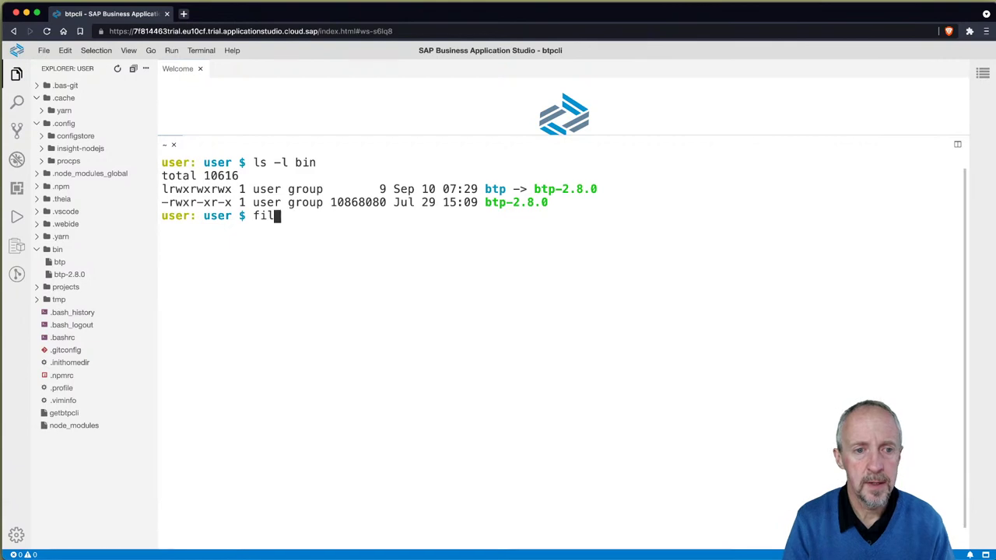
type("type ")
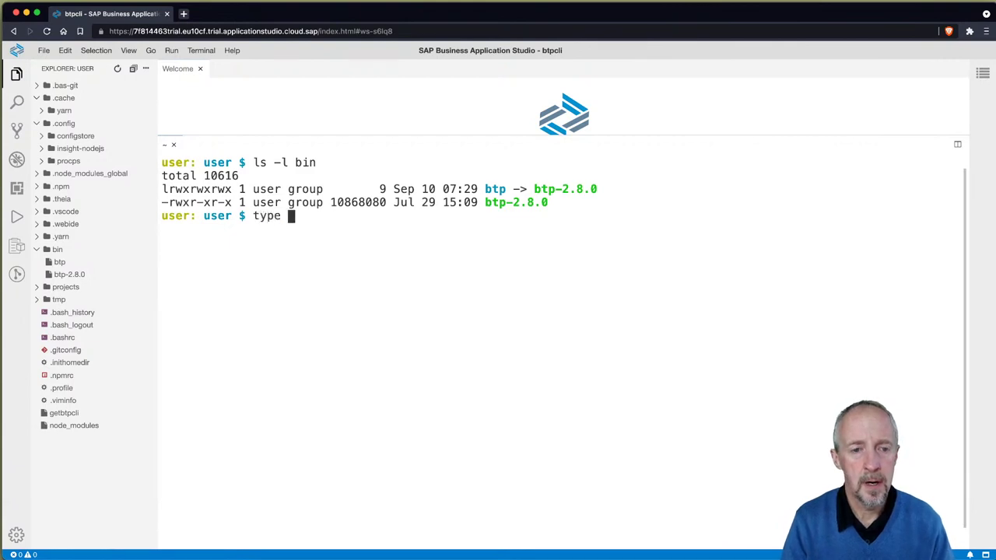
type("bin/btp-")
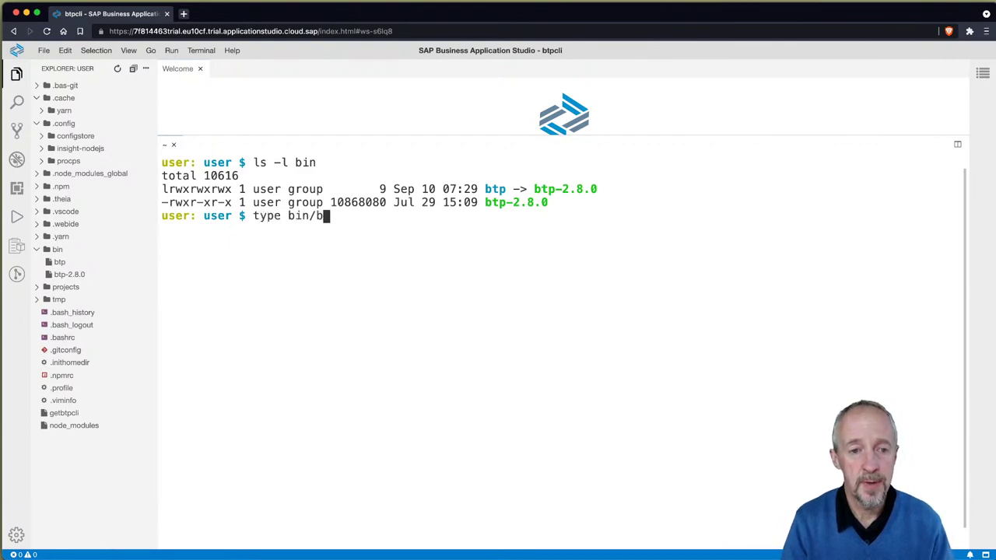
key("Tab")
key("Return")
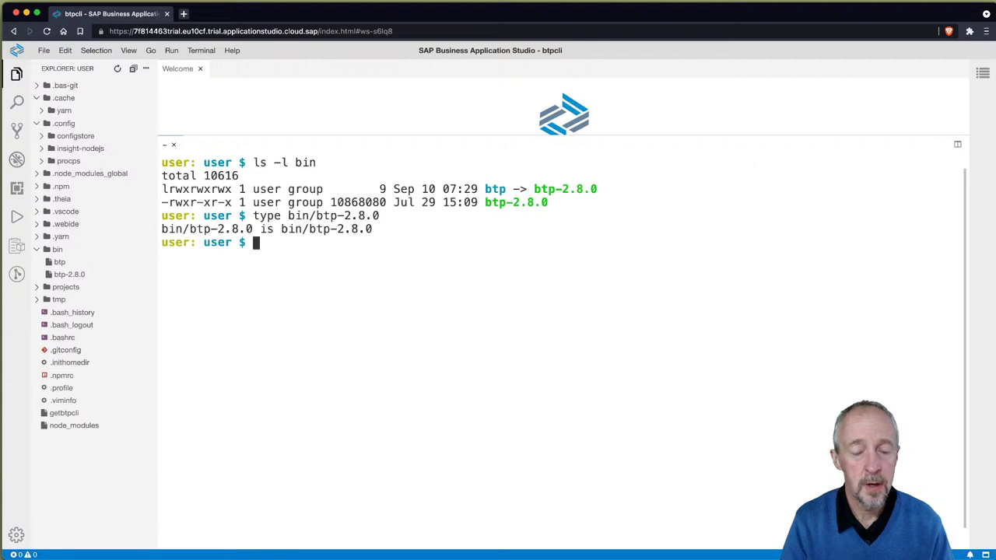
left_click(429, 290)
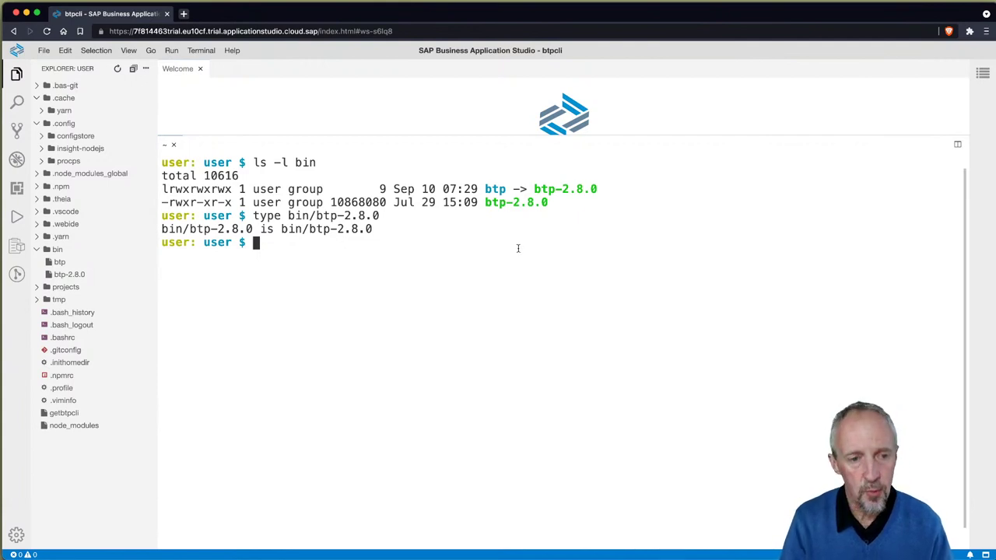
type("cat")
key("BackSpace")
key("BackSpace")
key("BackSpace")
key("BackSpace")
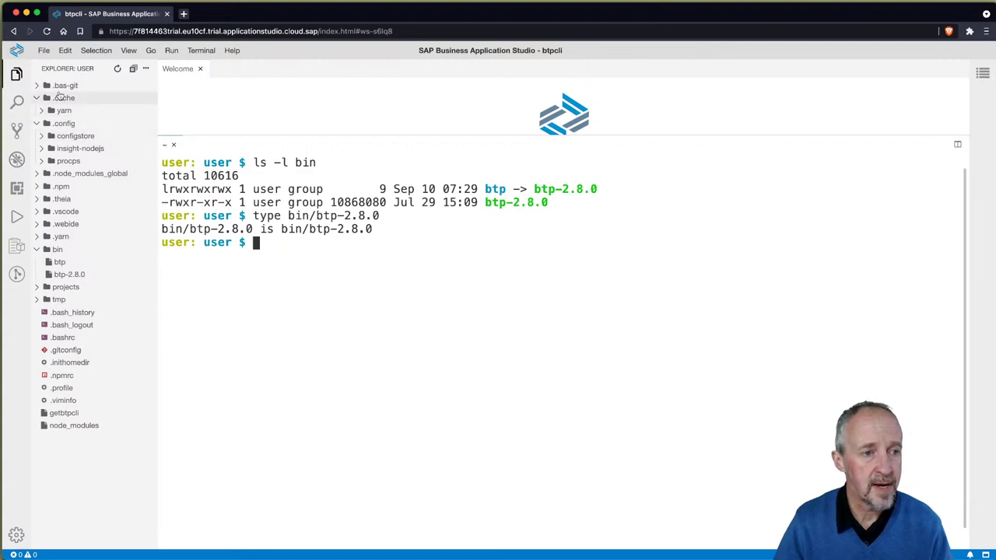
Step: Open .bashrc in an enlarged editor and highlight $HOME/bin in its export PATH line
left_click(66, 338)
left_click_drag(482, 138, 505, 351)
scroll(428, 250, "down", 20)
scroll(427, 251, "down", 12)
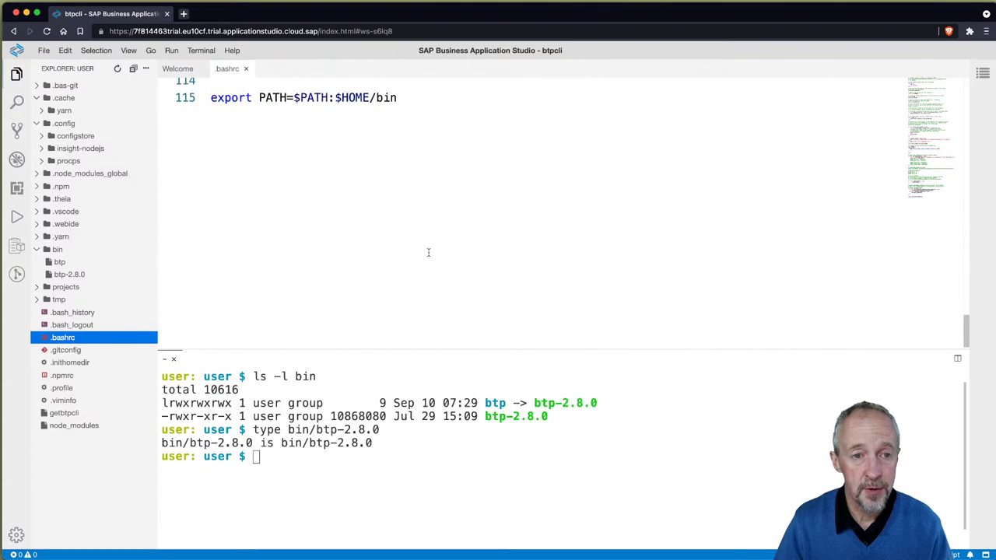
scroll(420, 253, "up", 3)
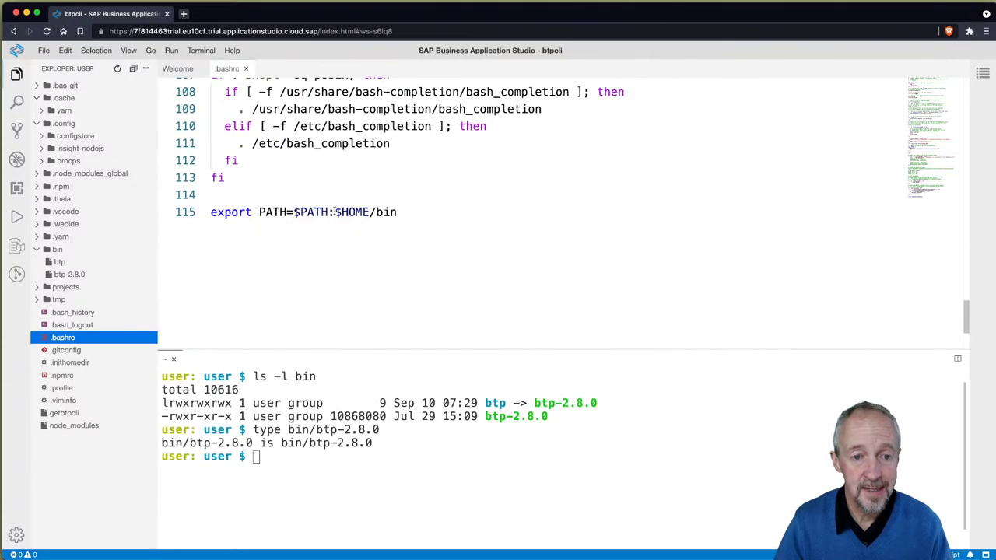
left_click_drag(335, 212, 398, 212)
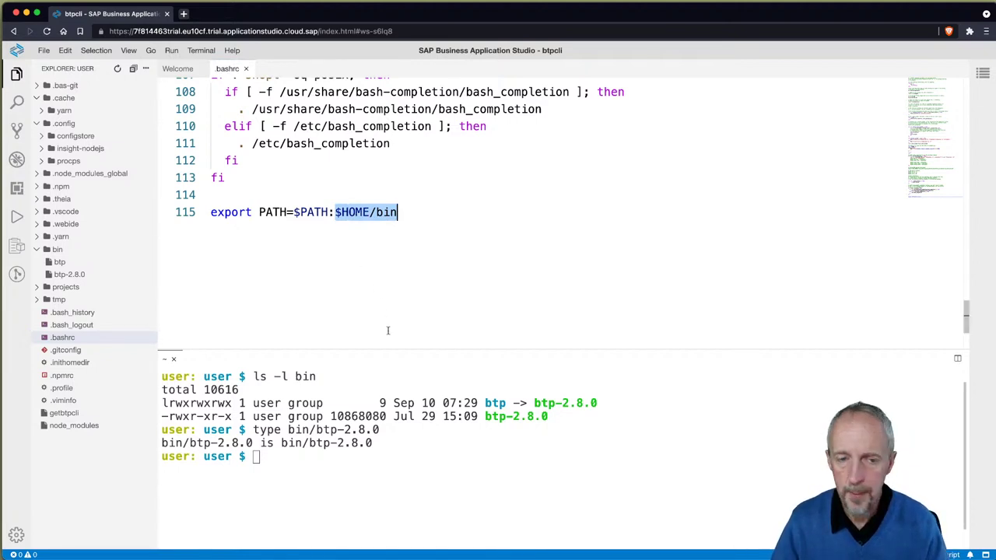
Step: Run btp in the terminal to see its not-logged-in welcome output
left_click(419, 448)
type("btp")
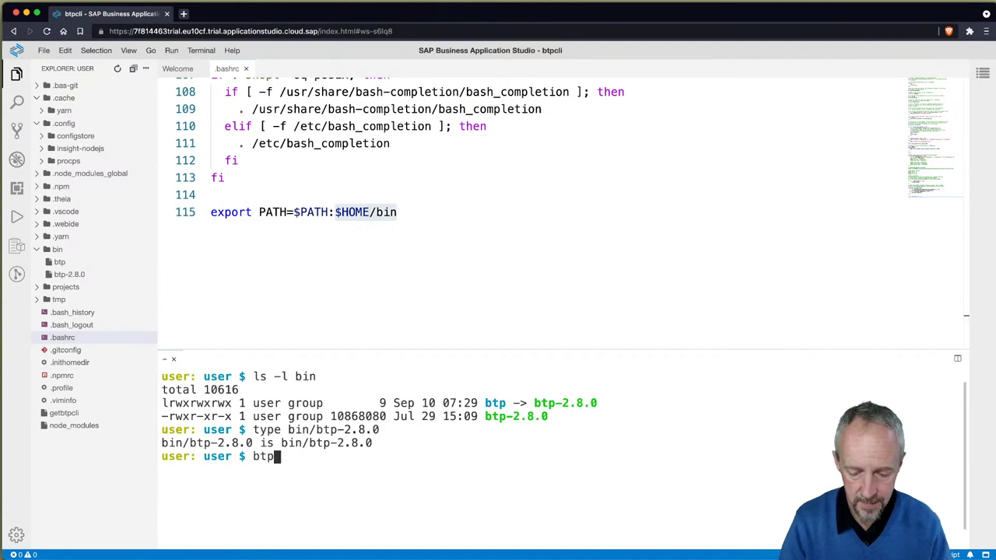
key("Return")
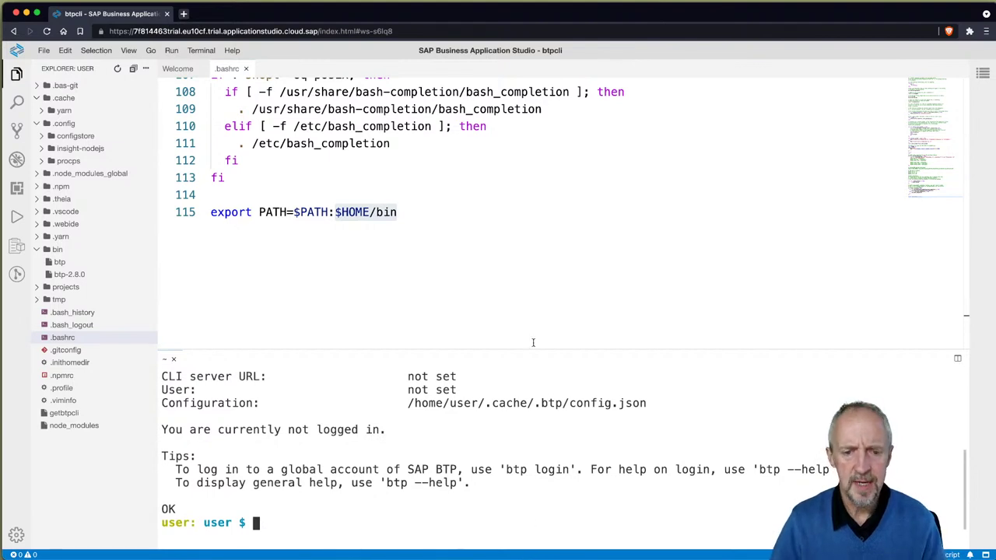
Step: Enlarge the terminal panel to show the full btp client v2.8.0 output
left_click_drag(532, 347, 537, 232)
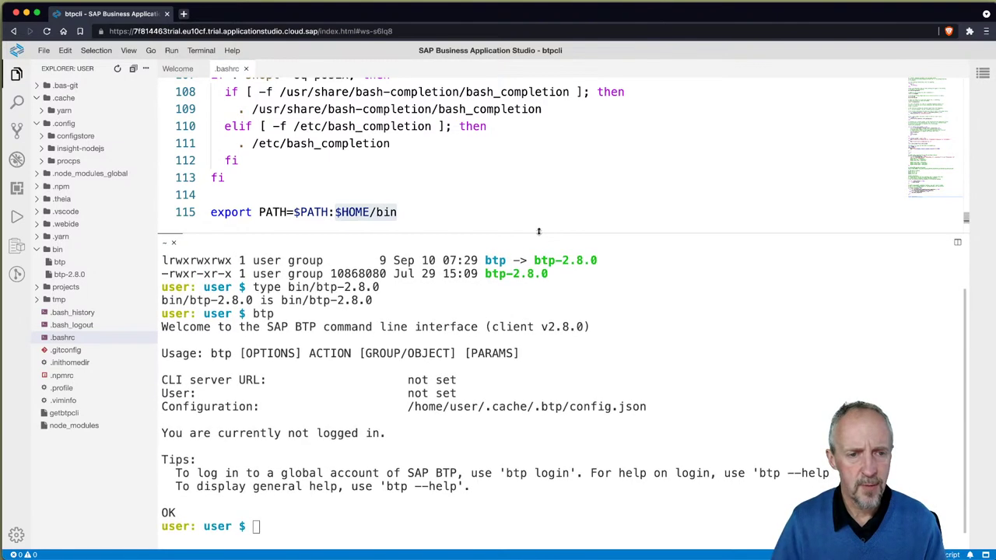
left_click(586, 376)
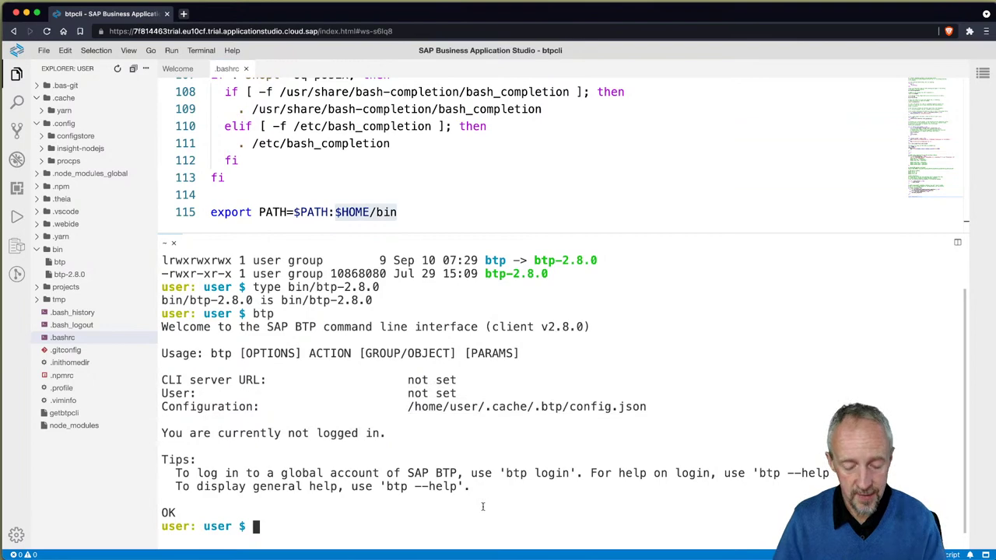
Step: Run ls -l, then ls -la to list hidden entries such as .cache
type("ls -l")
key("ctrl+l")
key("Return")
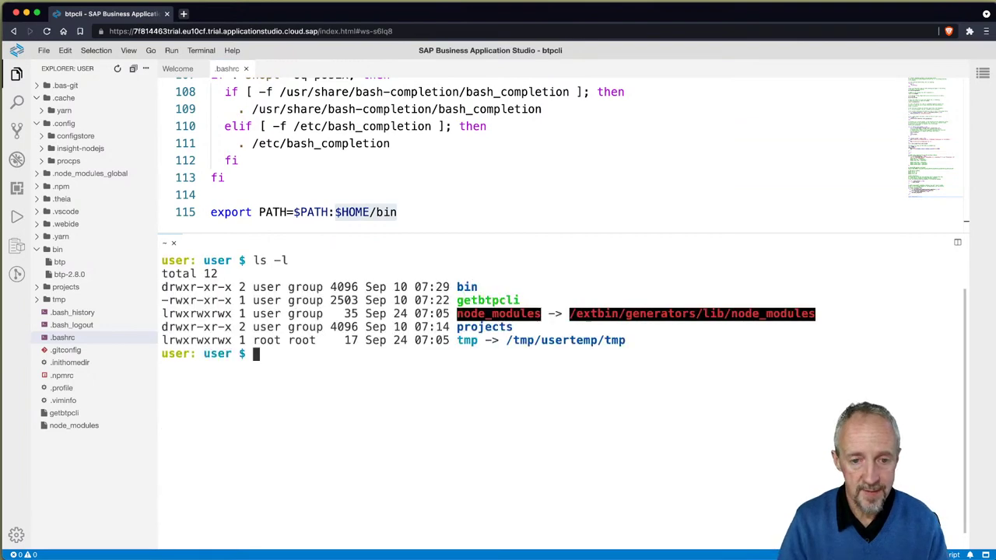
type("ls -la")
key("ctrl+l")
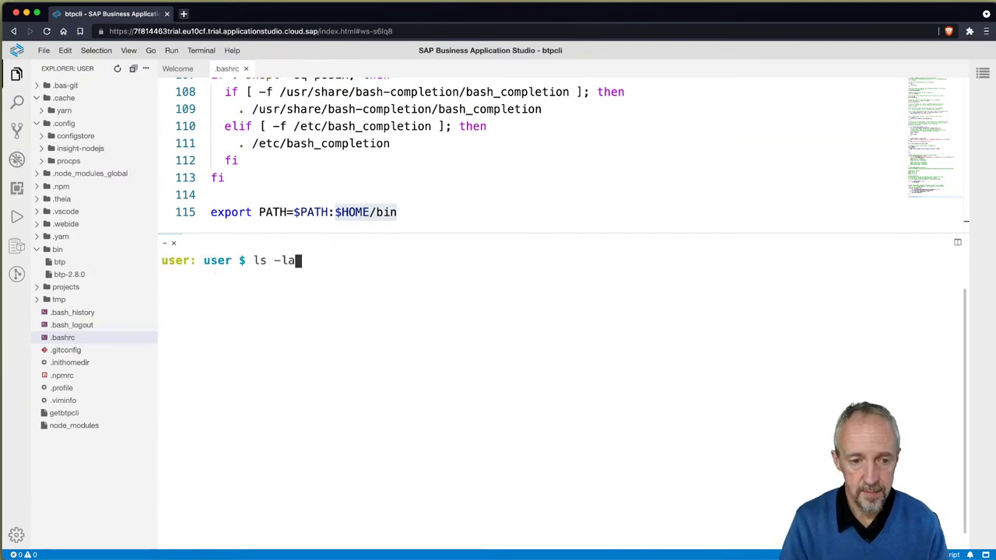
key("Return")
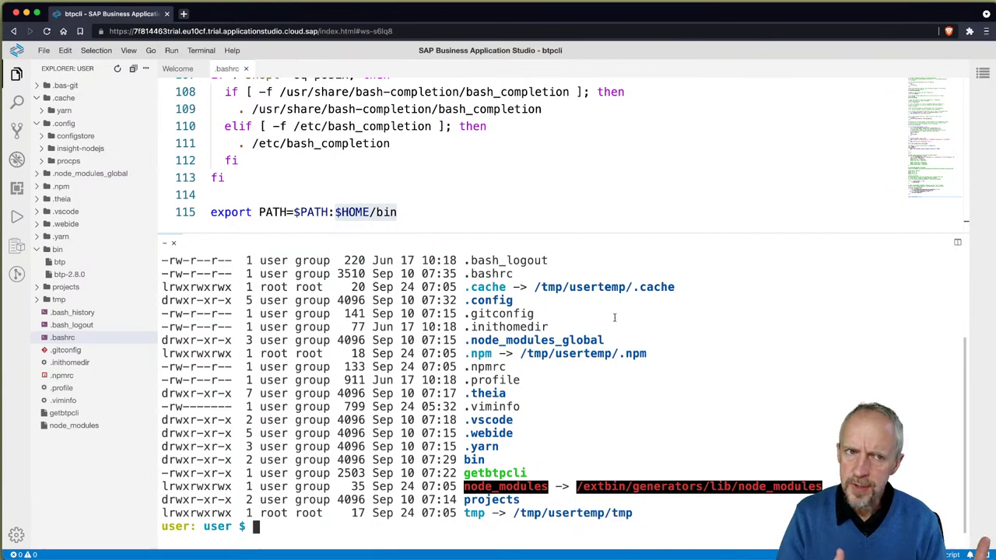
Step: Rerun btp on a cleared terminal, then close the raw script tab in GitHub
key("ctrl+l")
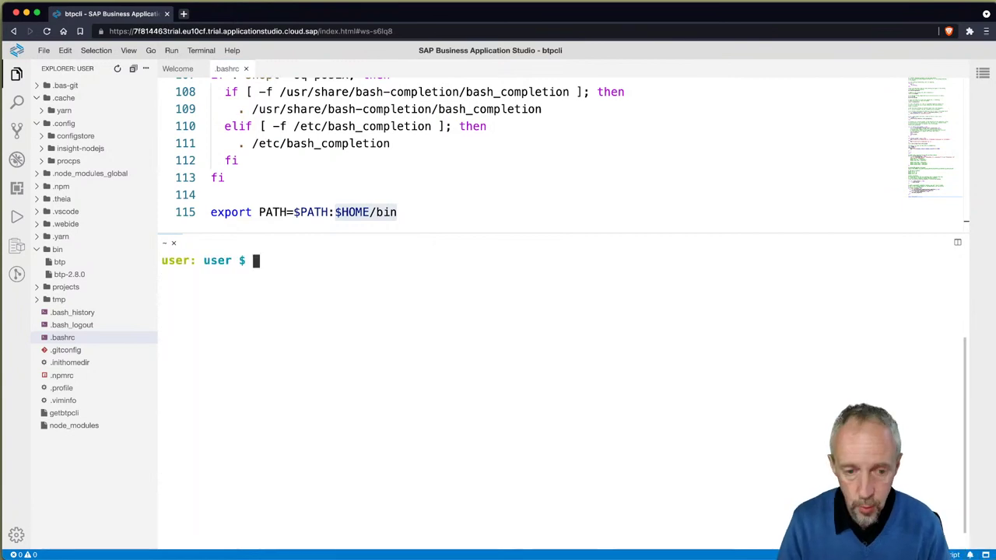
type("btp")
key("Return")
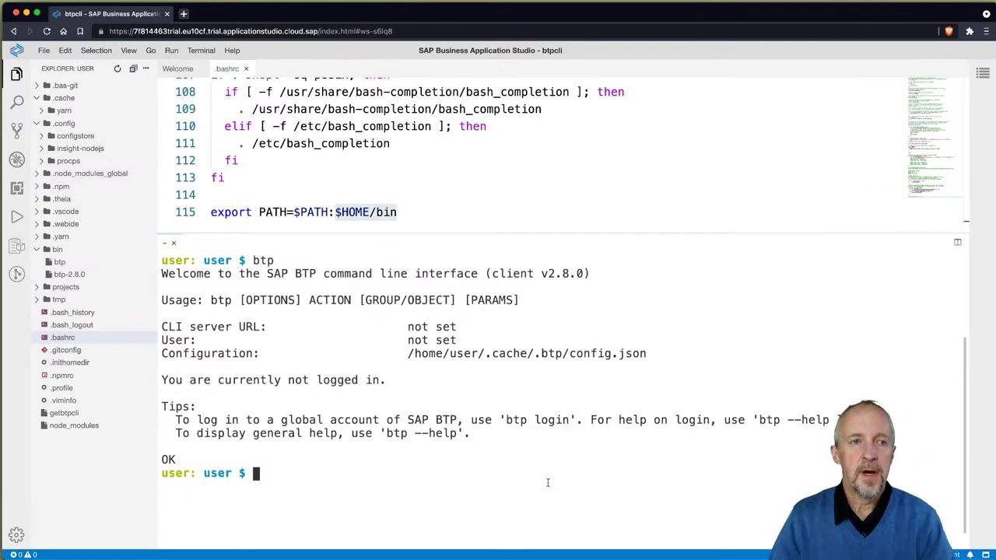
key("super+Tab")
key("super+w")
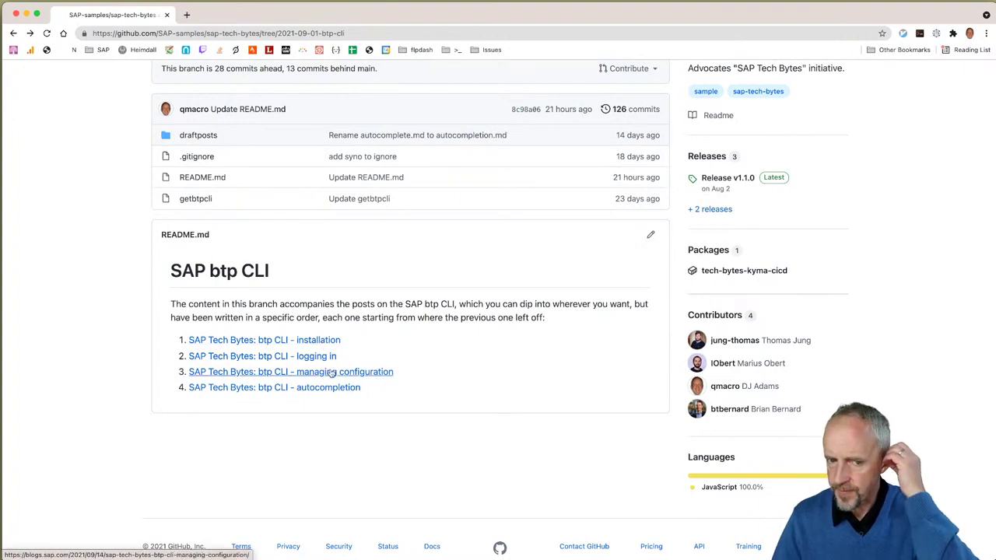
Step: Glance at the managing configuration post, then return to the branch page and select its URL
left_click(332, 373)
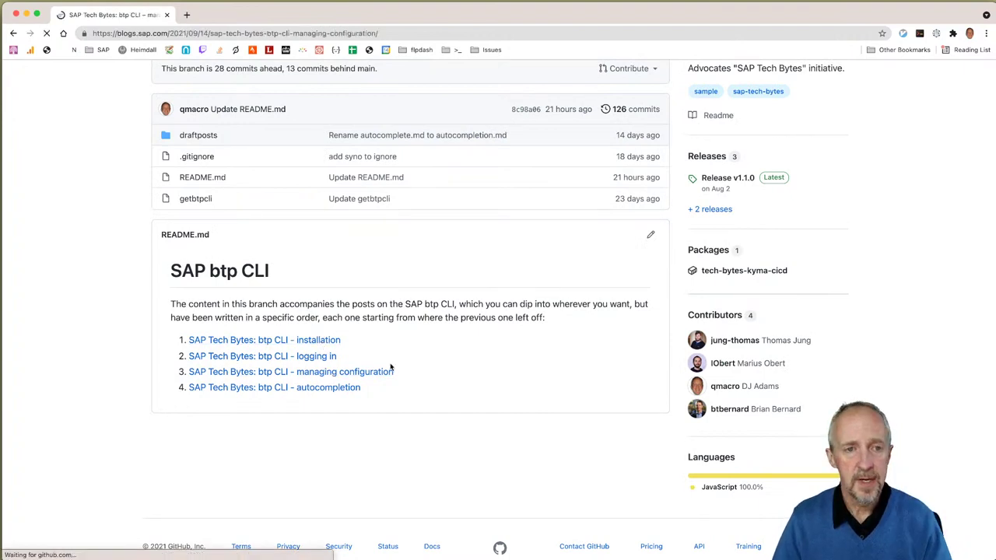
left_click(13, 33)
left_click(163, 33)
key("ctrl+c")
Step: Run c on the pasted 2021-09-01-btp-cli branch URL in the terminal
key("super+Tab")
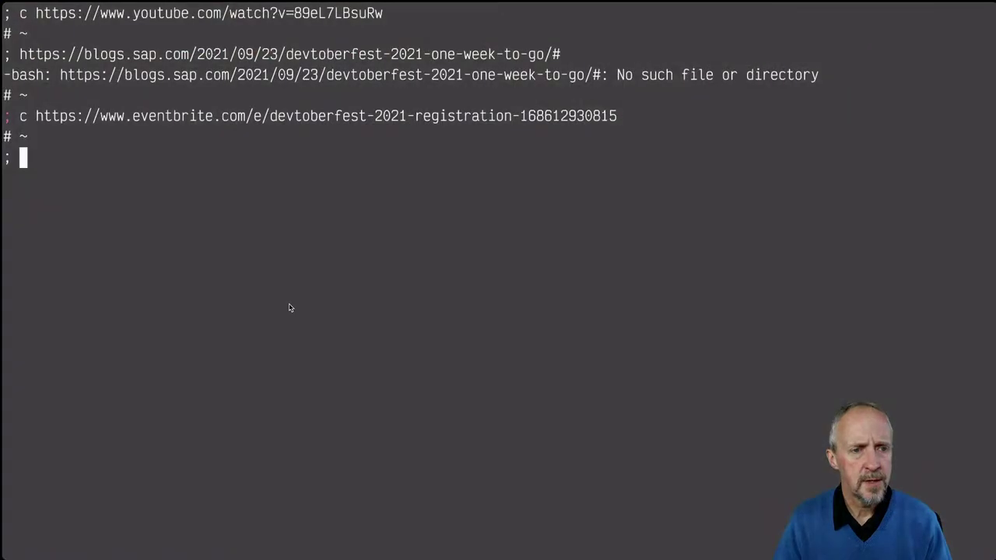
type("://github.com/SAP-samples/sap-tech-bytes/tree/2021-09-01-btp-clI")
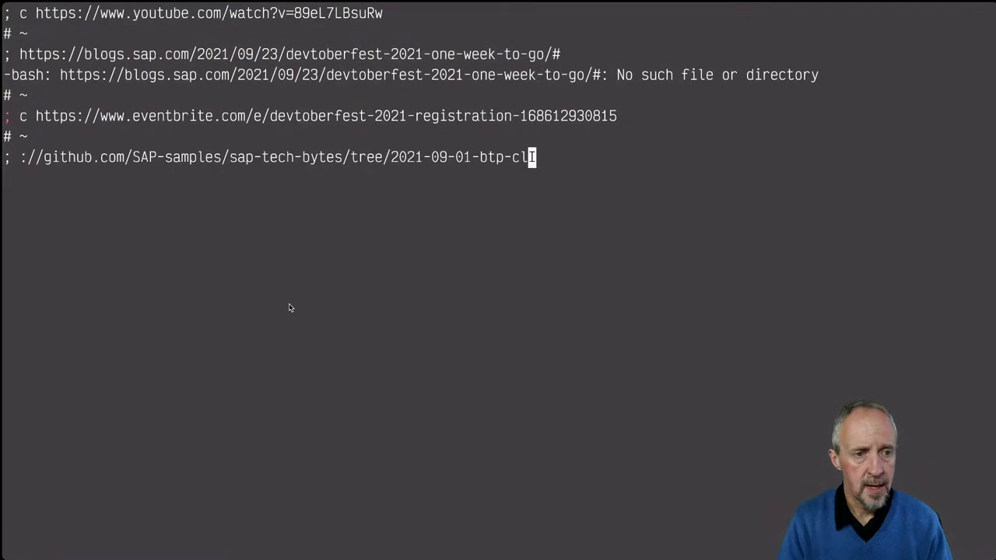
key("Return")
type("c")
key("ctrl+shift+v")
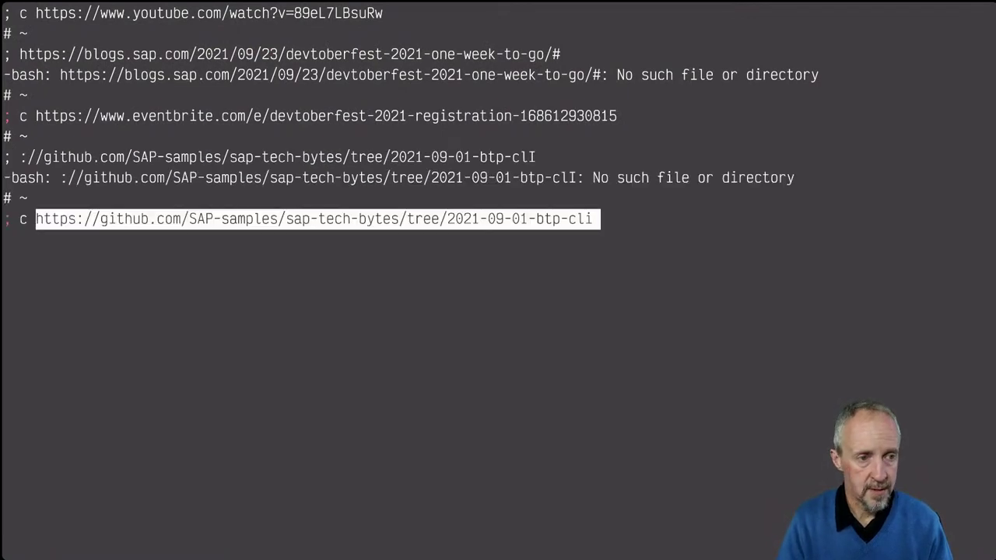
key("Return")
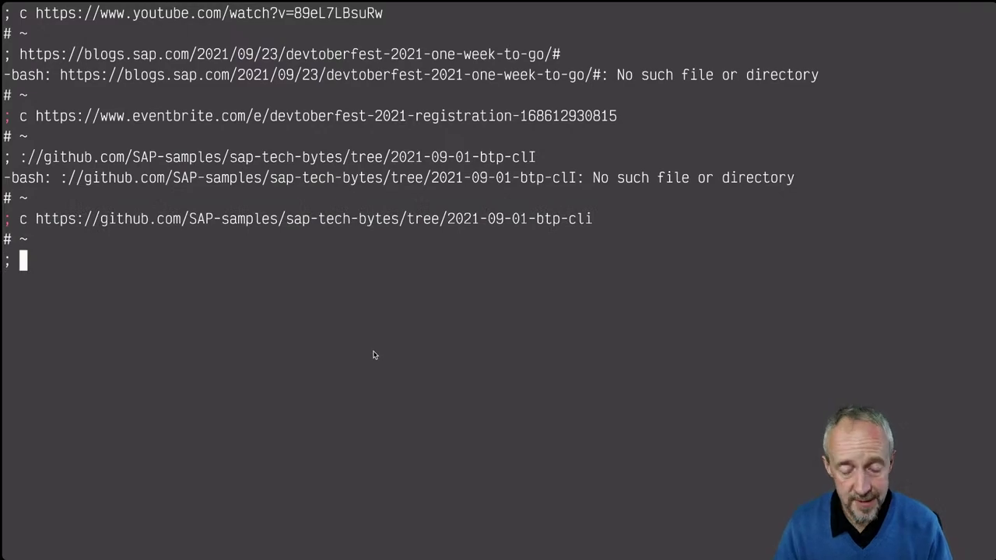
scroll(199, 161, "up", 3)
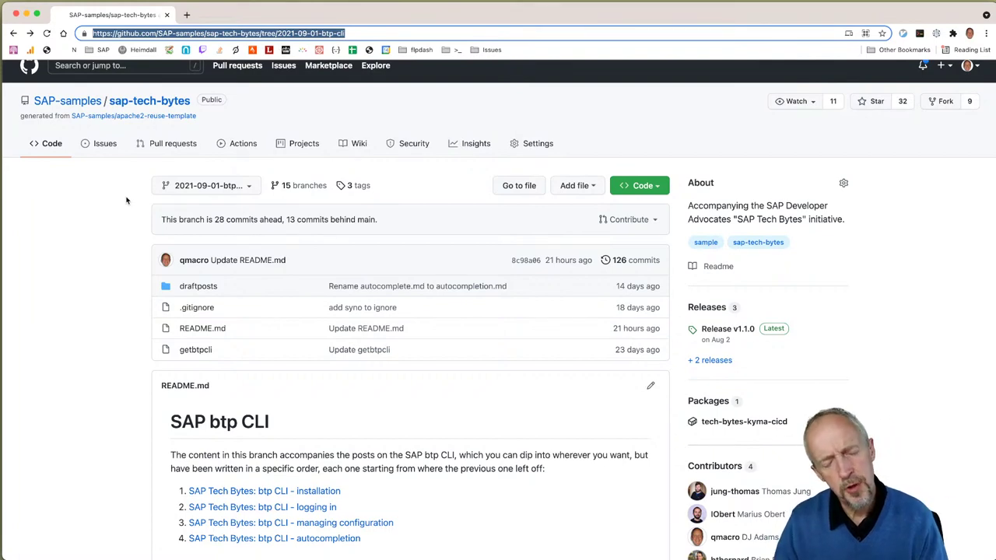
Step: Show the sap-tech-bytes main repository page in a new tab
left_click(155, 101, "super")
left_click(204, 15)
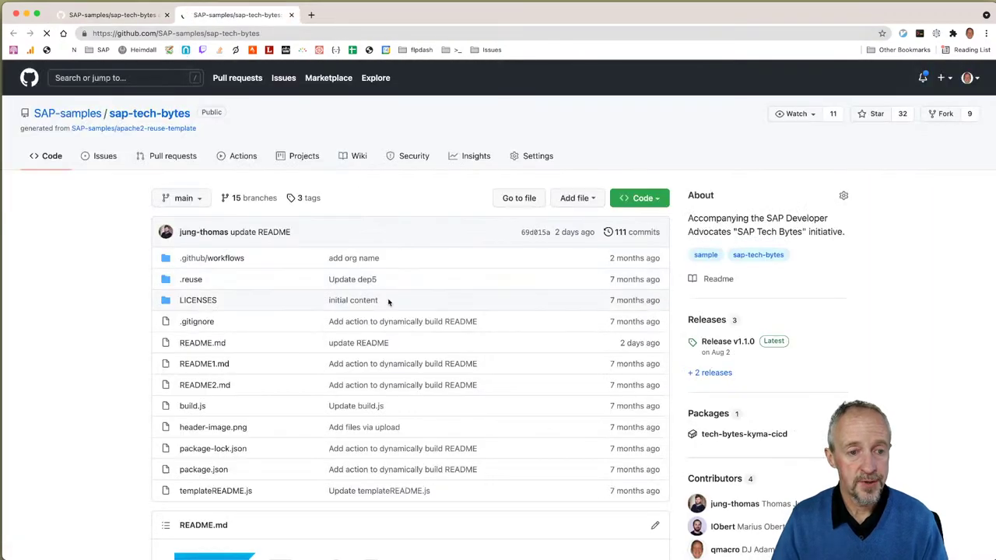
scroll(375, 307, "down", 10)
scroll(311, 249, "up", 5)
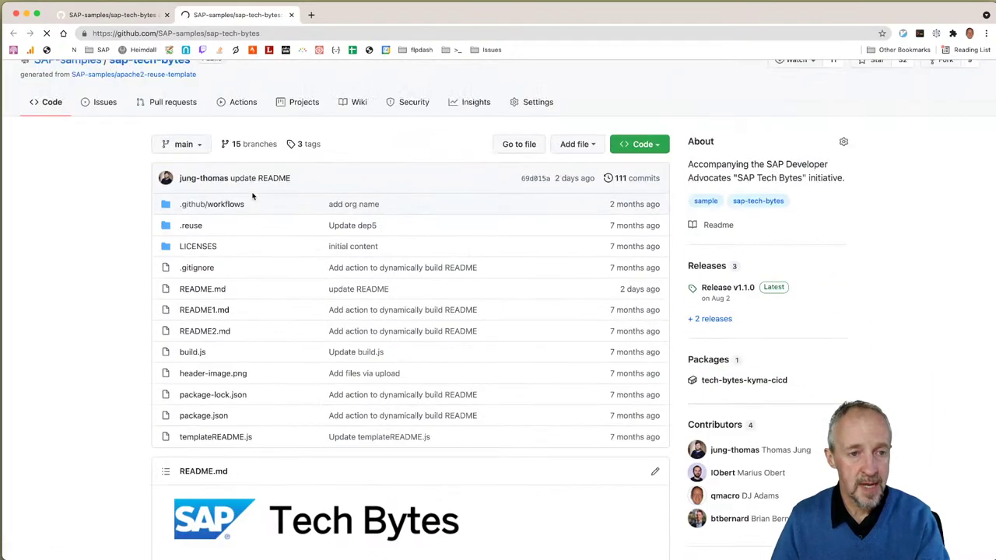
scroll(285, 310, "down", 10)
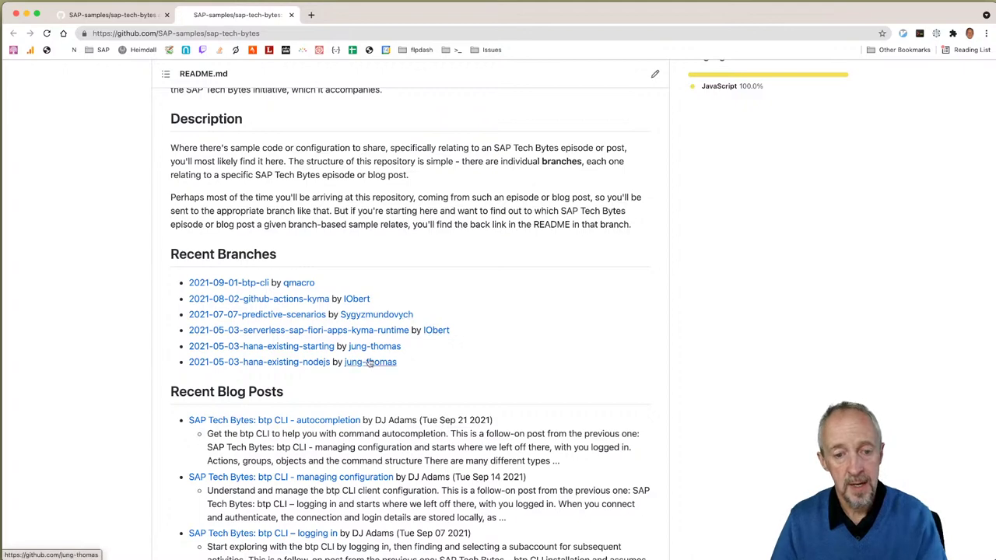
scroll(363, 353, "down", 5)
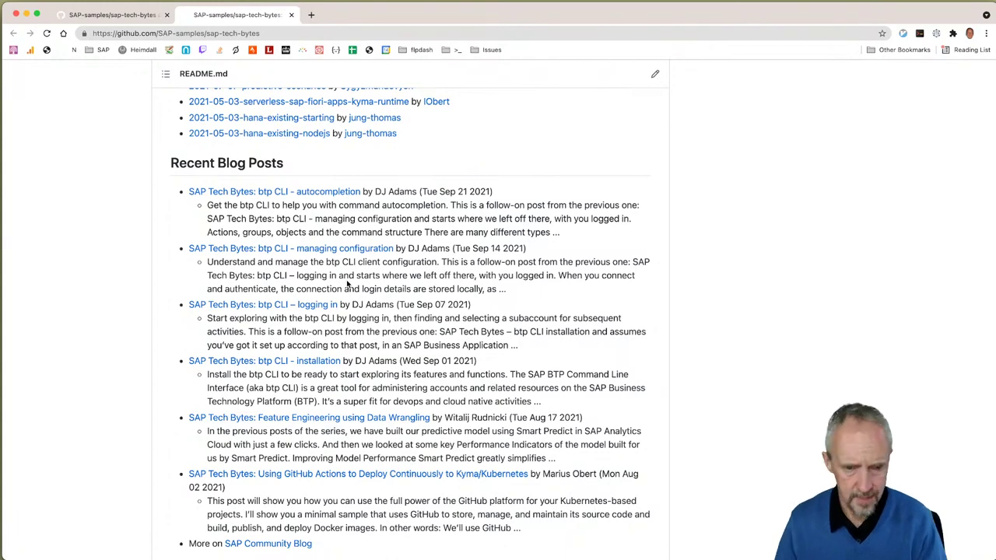
scroll(346, 284, "up", 5)
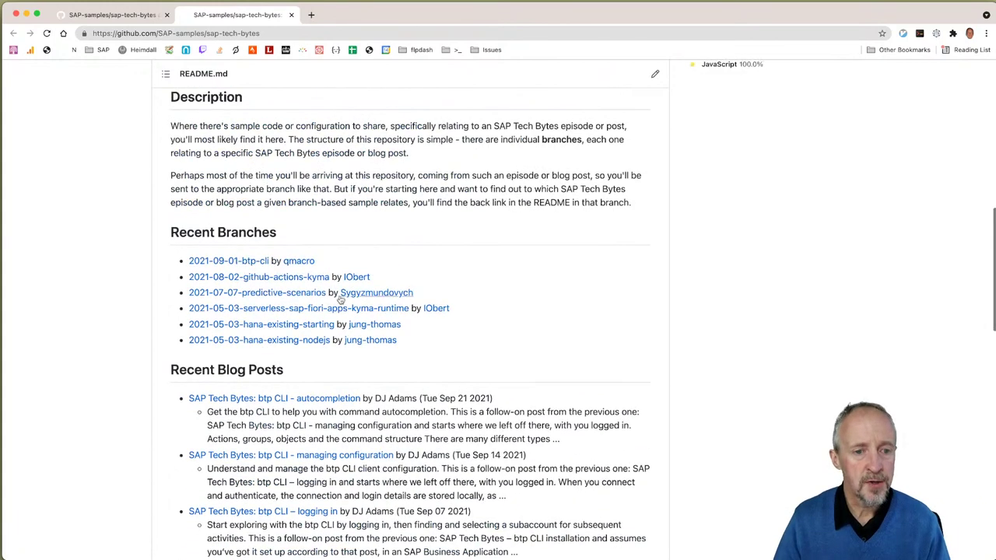
Step: Open the 2021-09-01-btp-cli branch, close the old tab, and open the managing configuration post
left_click(258, 262)
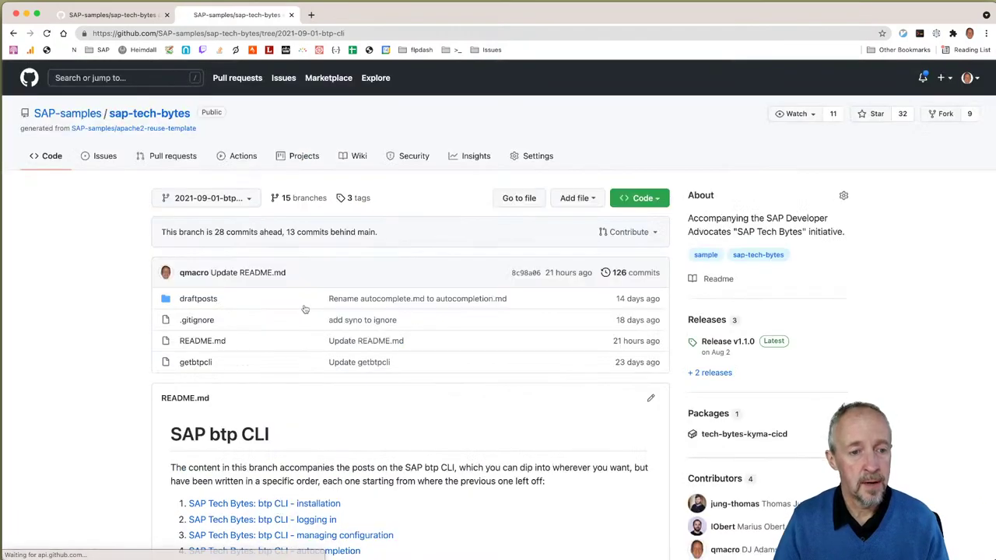
scroll(305, 309, "down", 2)
left_click(165, 15)
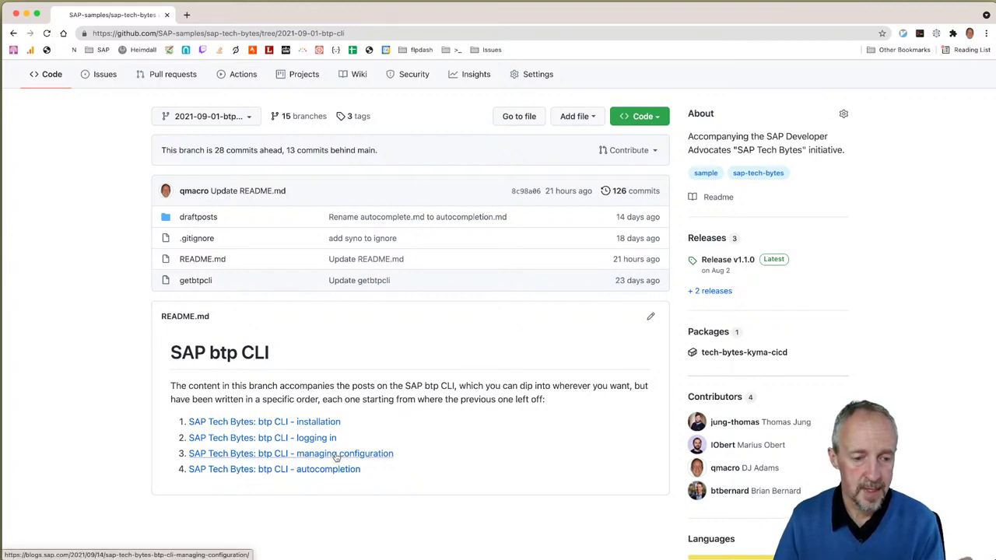
left_click(336, 454)
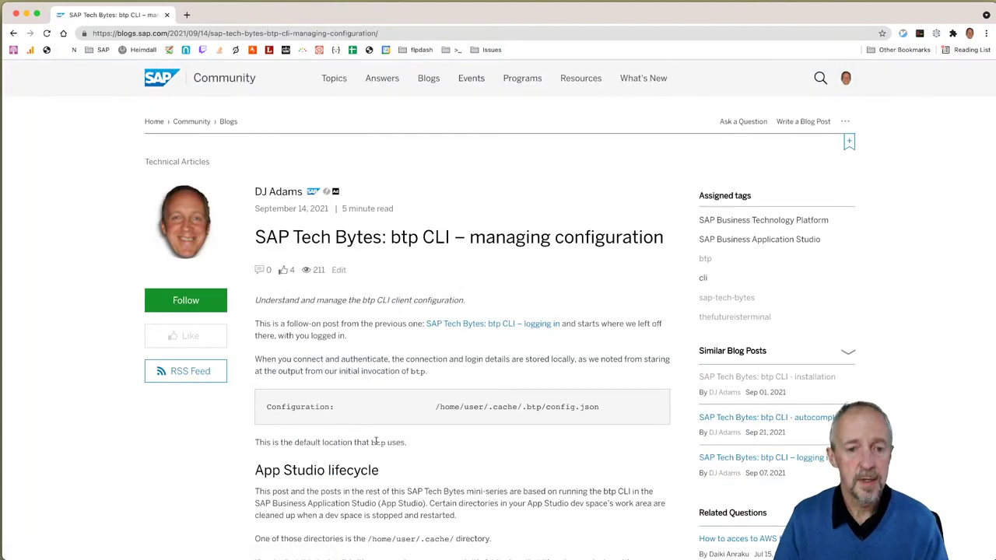
Step: Enlarge the blog page and read down to the section proposing .config/btp/config.json
scroll(377, 440, "down", 5)
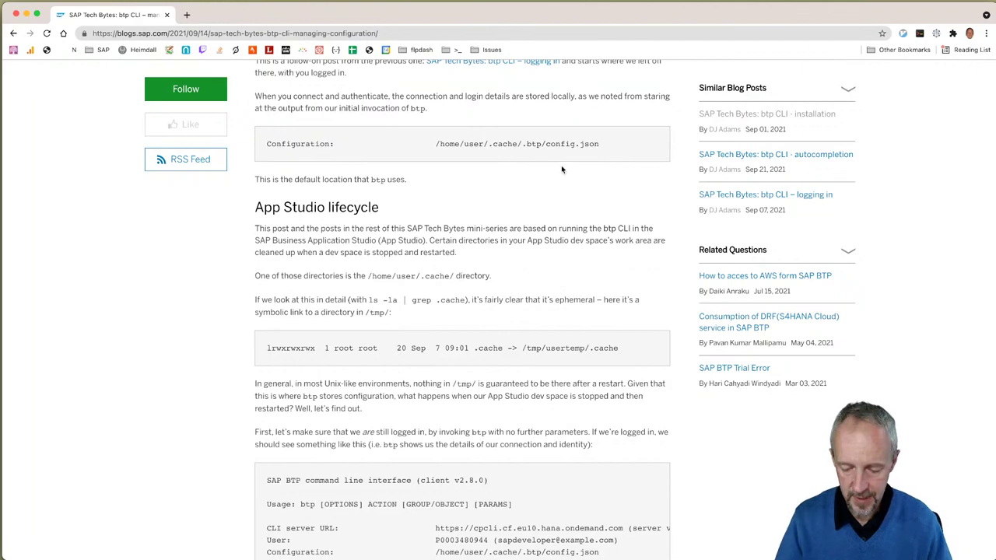
key("super+equal")
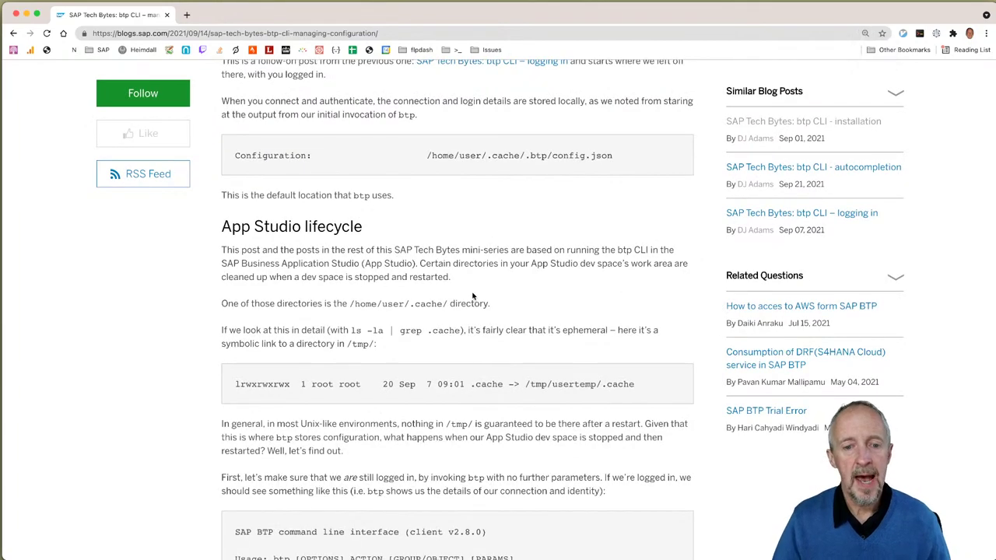
scroll(470, 296, "down", 1)
scroll(395, 248, "down", 2)
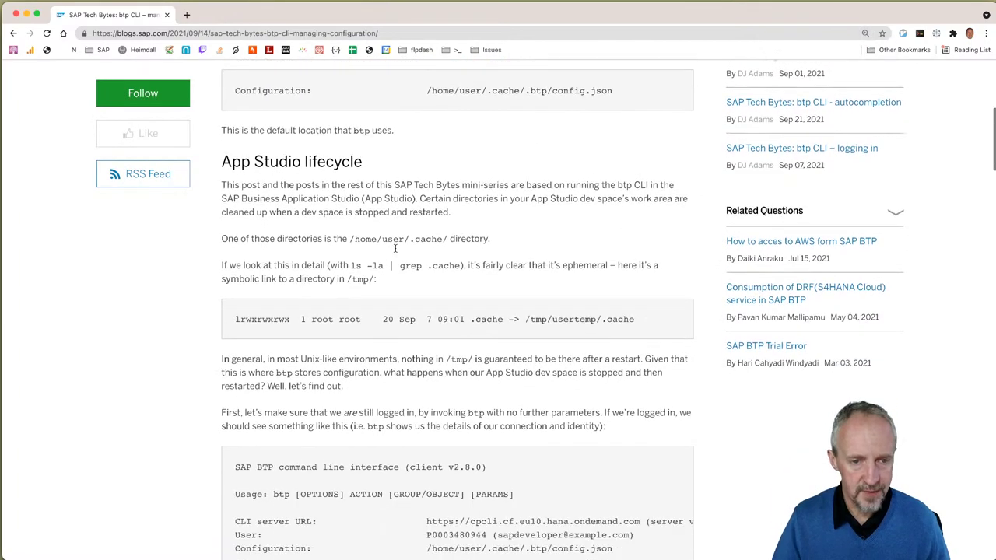
scroll(395, 247, "down", 10)
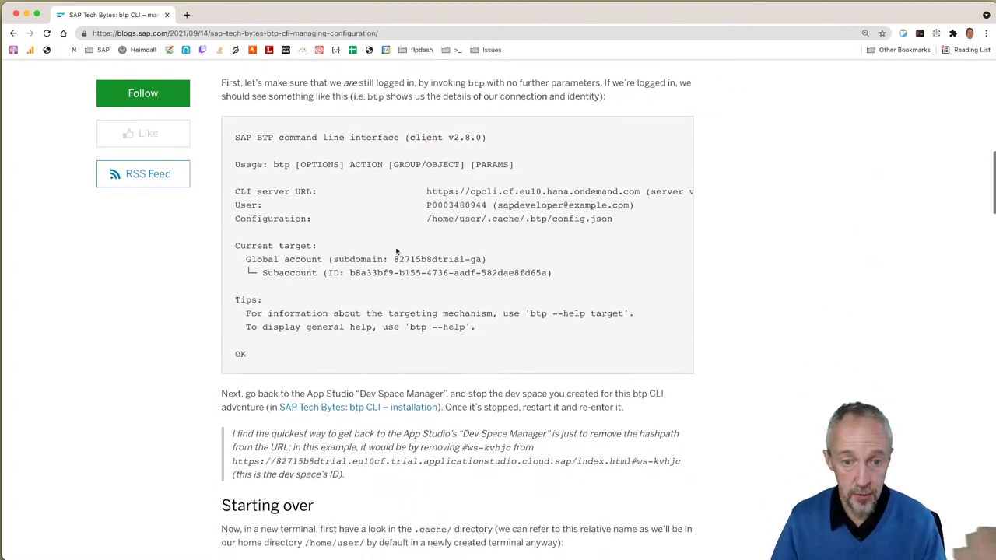
scroll(395, 248, "down", 15)
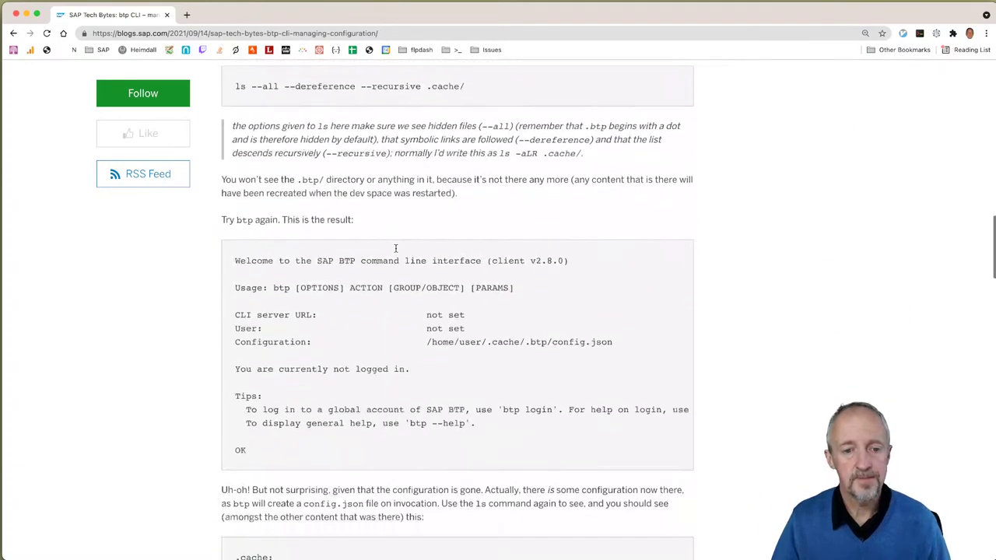
scroll(395, 247, "down", 18)
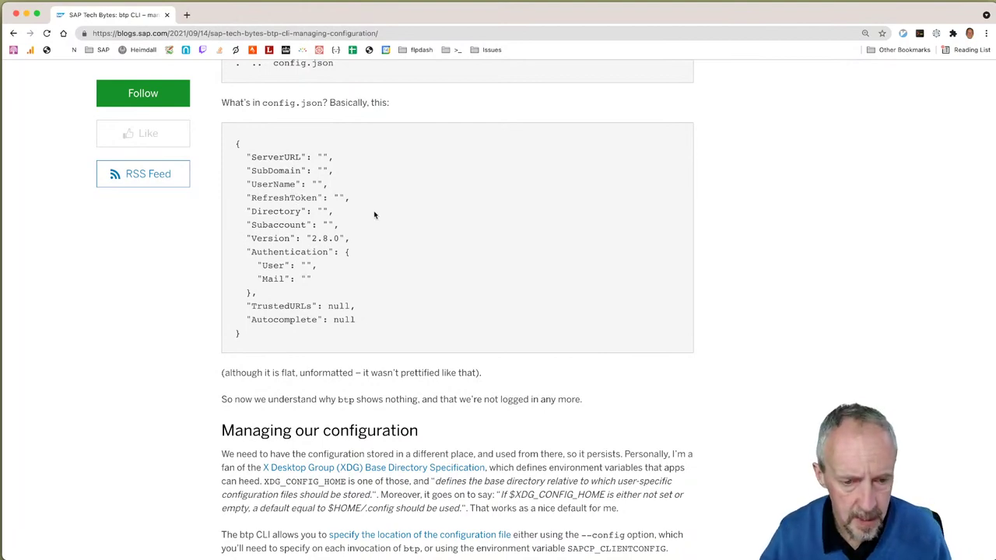
scroll(374, 214, "down", 10)
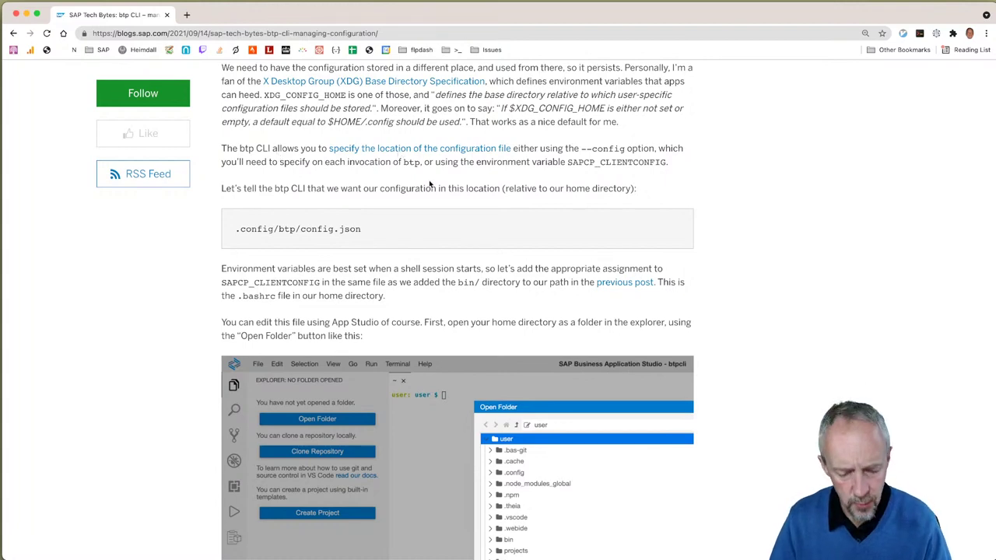
Step: Close the .bashrc and Welcome tabs and review btp --help output in a full-height terminal
key("super+Tab")
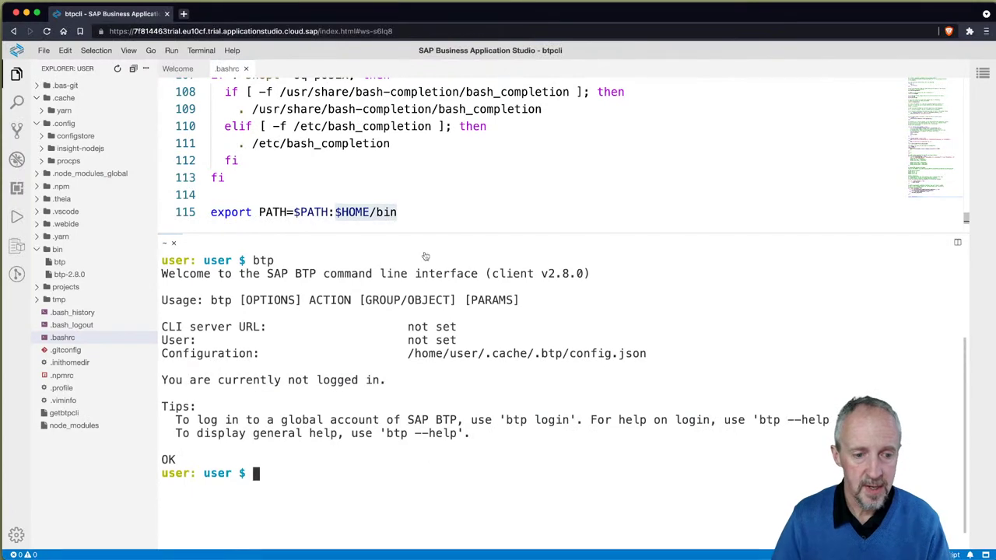
type("btp --help")
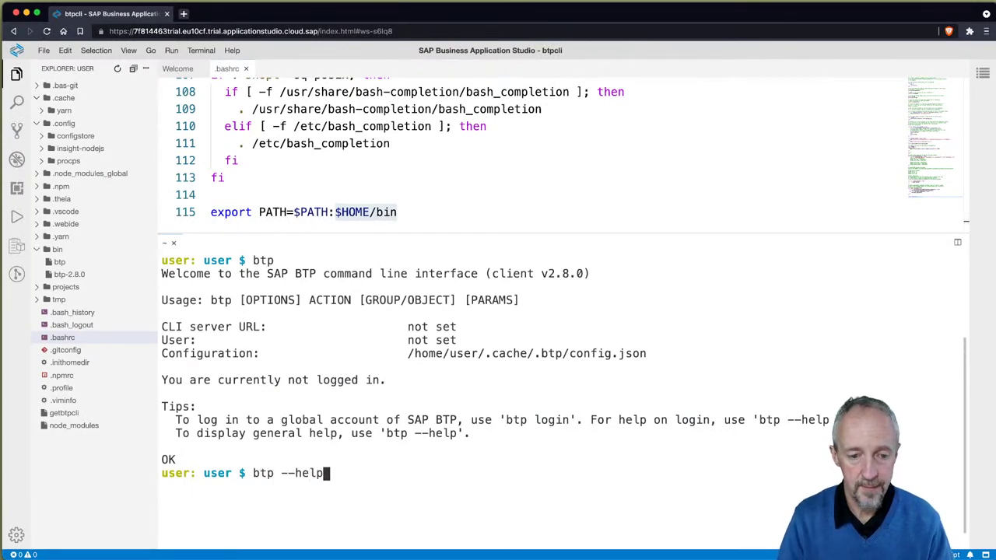
left_click(246, 68)
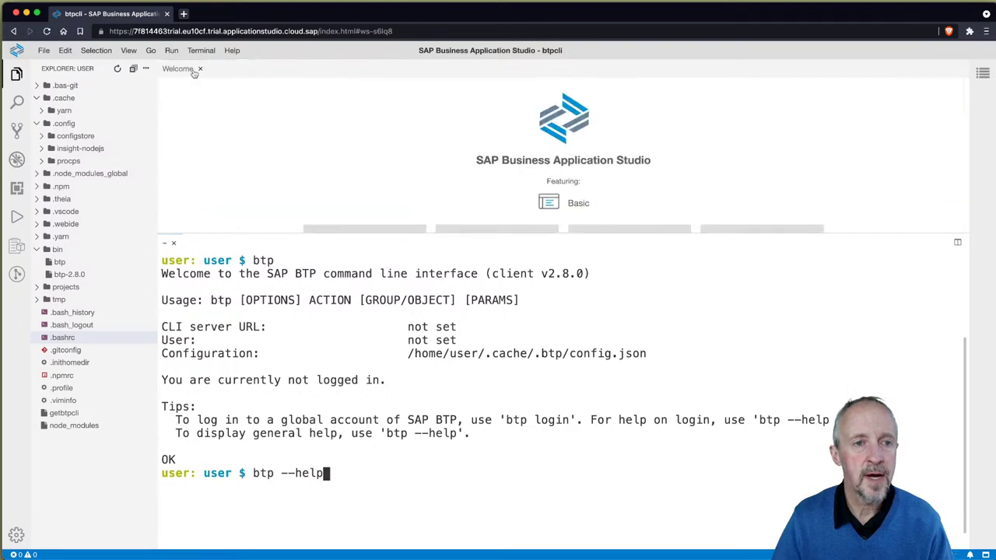
left_click(200, 68)
left_click_drag(278, 231, 279, 60)
key("Return")
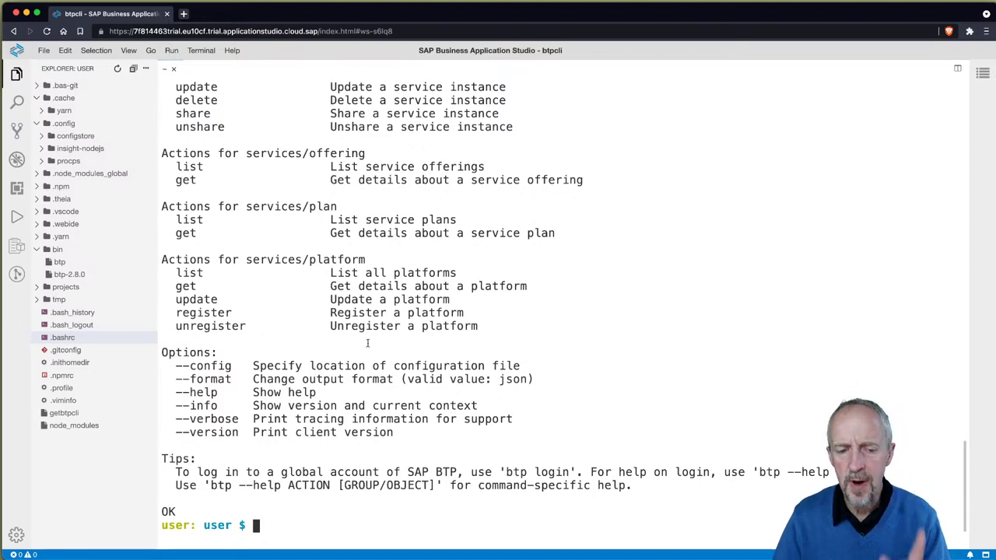
scroll(367, 342, "up", 20)
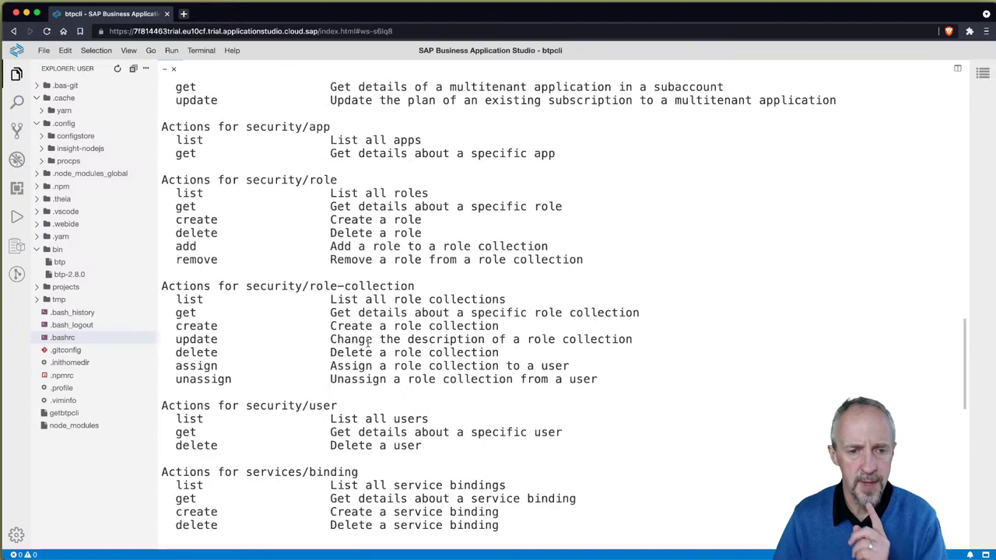
scroll(367, 342, "up", 15)
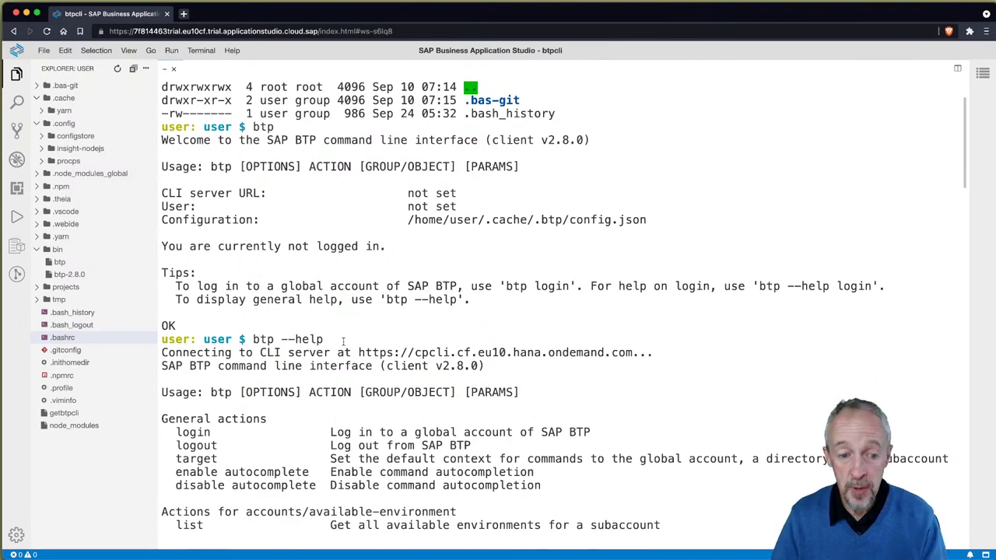
scroll(319, 394, "down", 20)
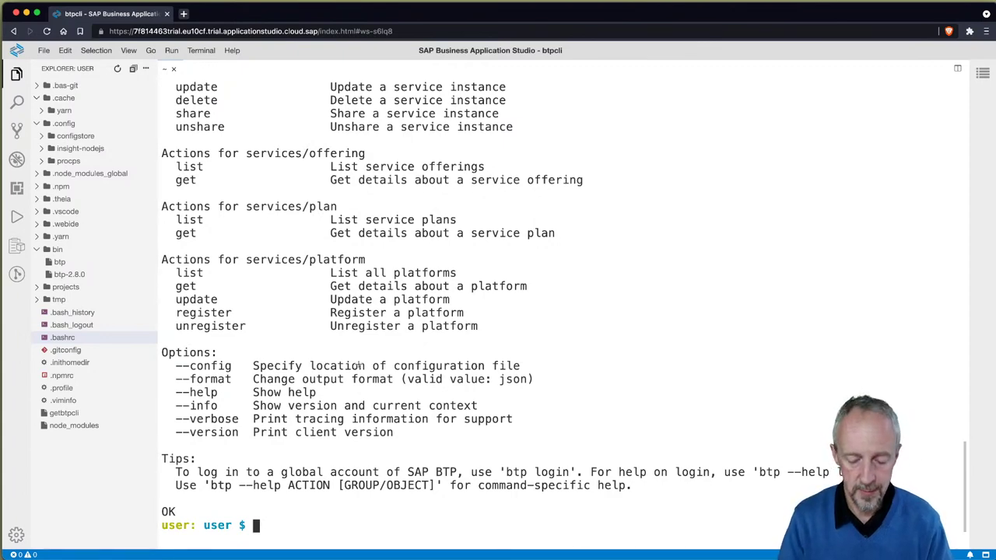
Step: Copy the blog's export SAPCP_CLIENTCONFIG=$HOME/.config/btp/config.json line for .bashrc
key("super+Tab")
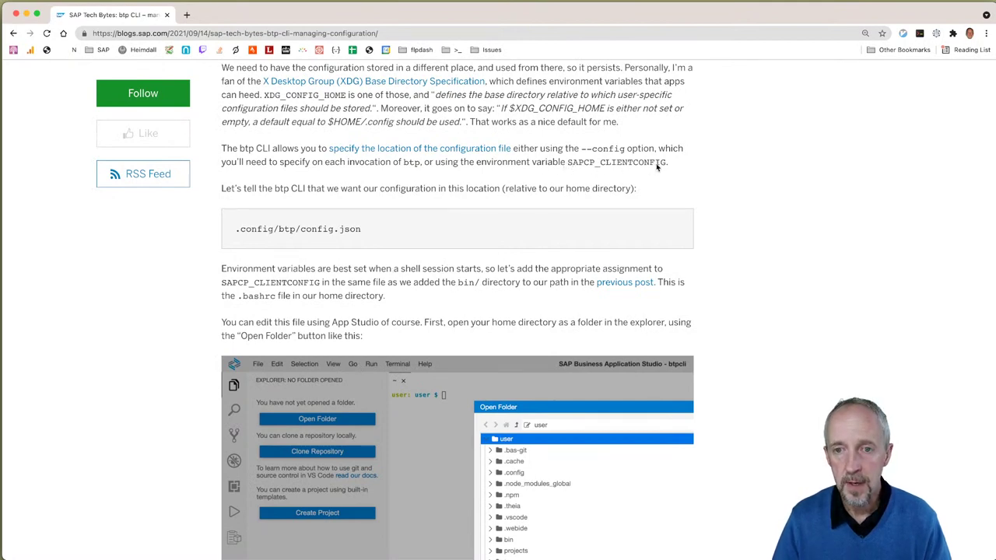
scroll(435, 238, "down", 5)
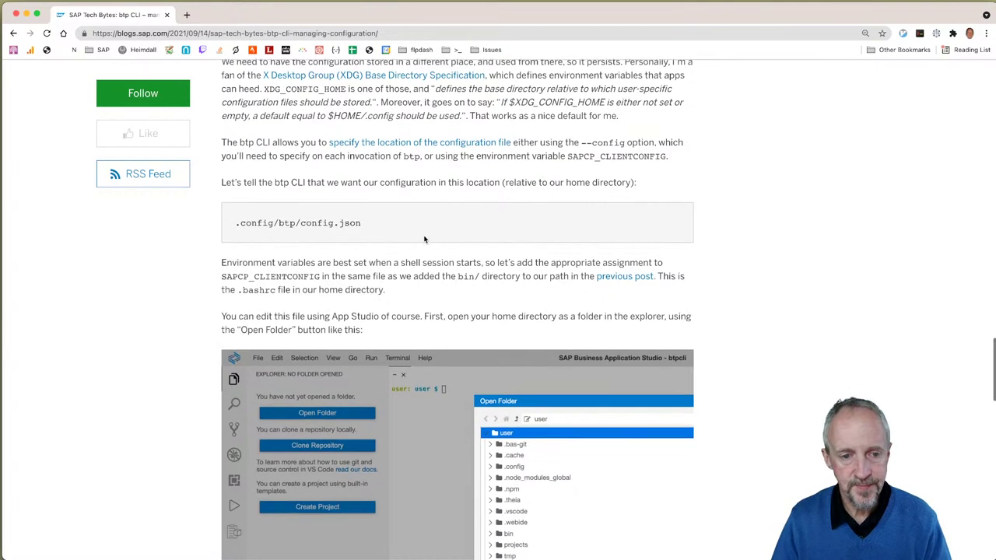
scroll(414, 245, "down", 3)
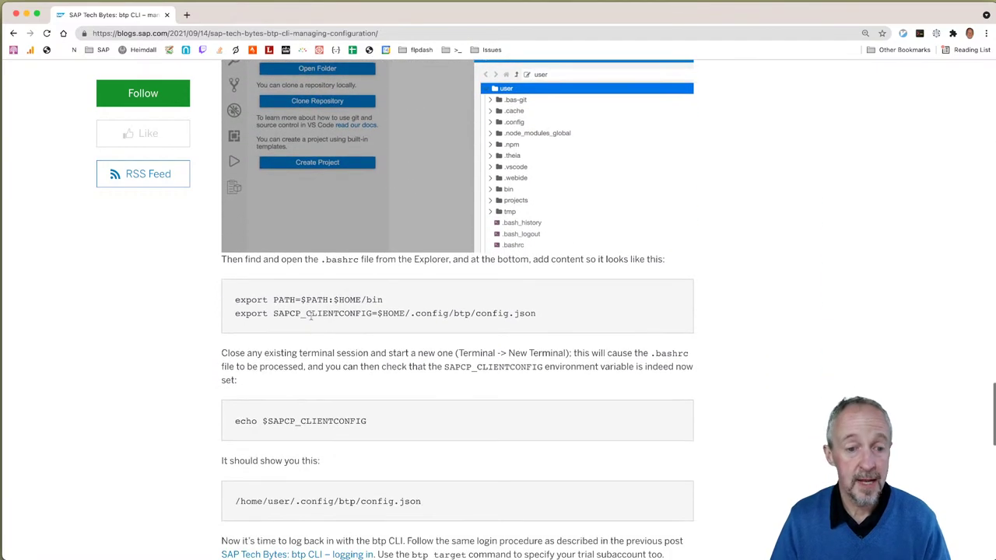
left_click_drag(237, 310, 540, 319)
key("super+c")
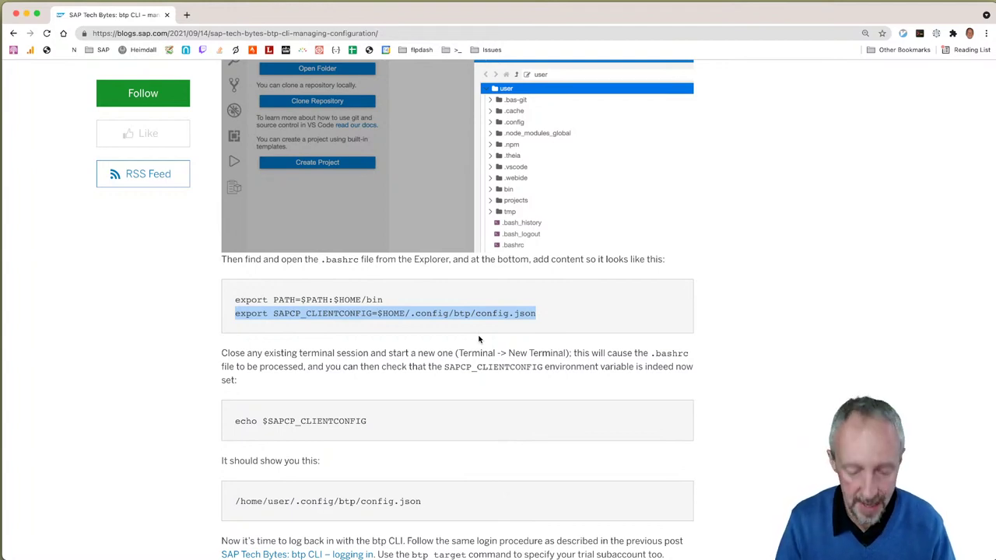
key("super+Tab")
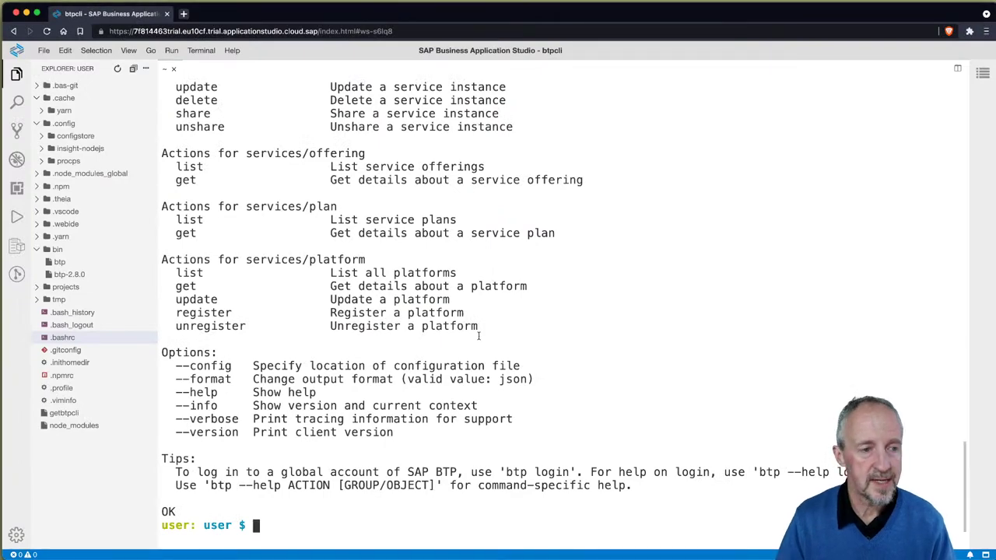
Step: Append the SAPCP_CLIENTCONFIG export as line 116 of .bashrc, save, and close it
left_click(74, 340)
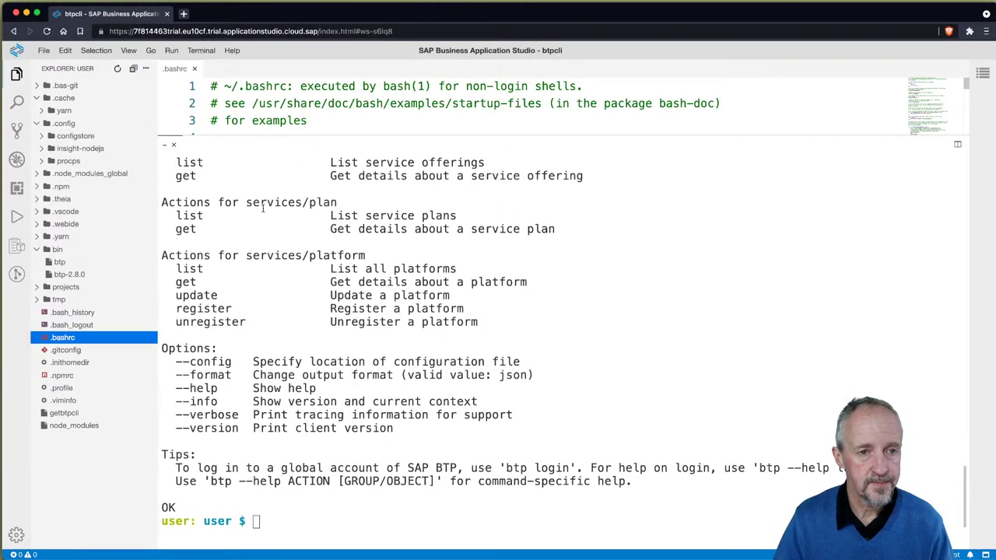
left_click_drag(339, 140, 373, 417)
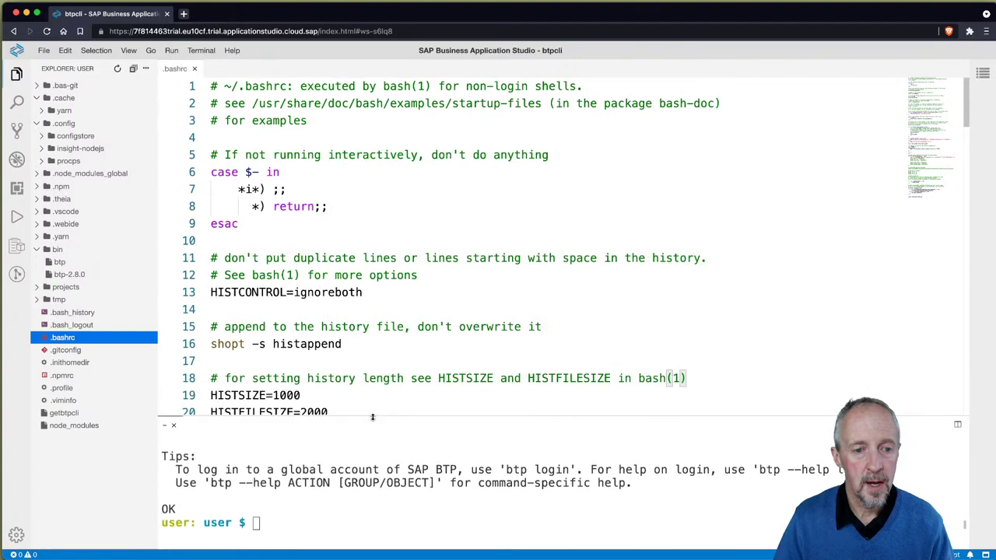
scroll(349, 291, "down", 20)
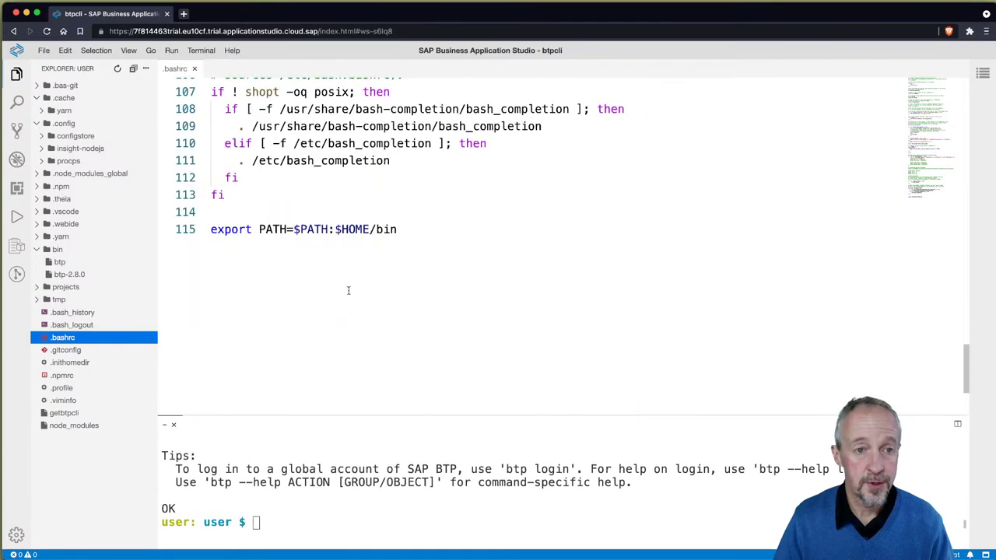
left_click(410, 231)
key("Return")
key("super+v")
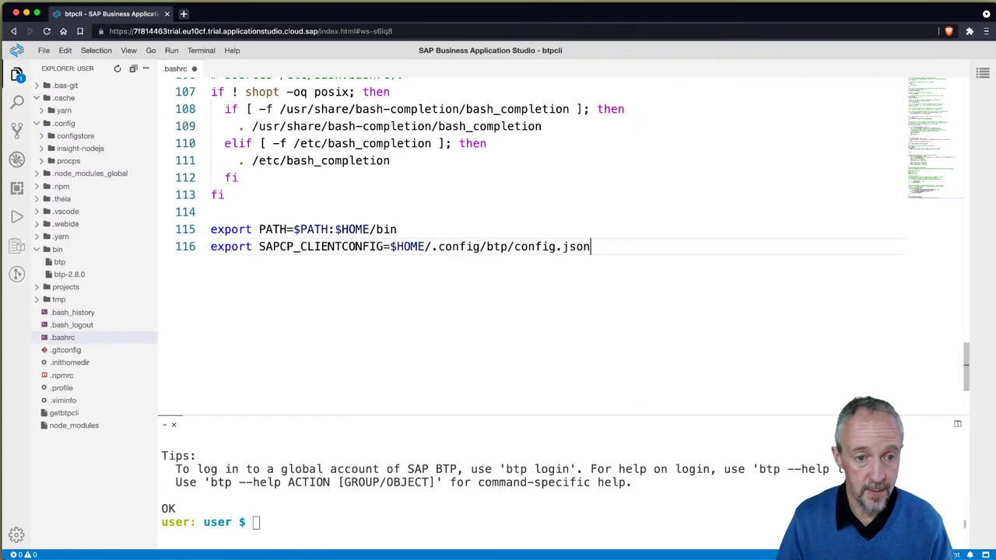
key("super+s")
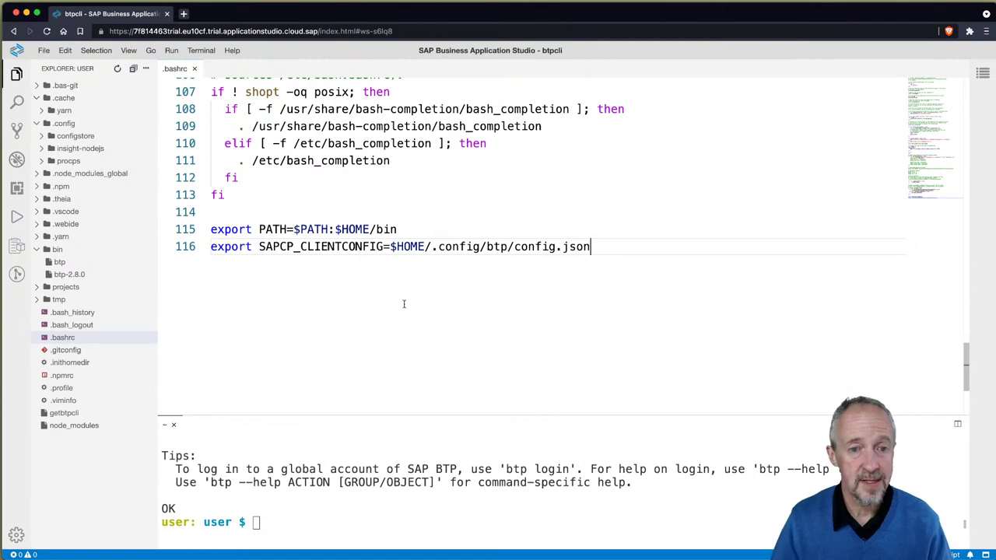
left_click(195, 69)
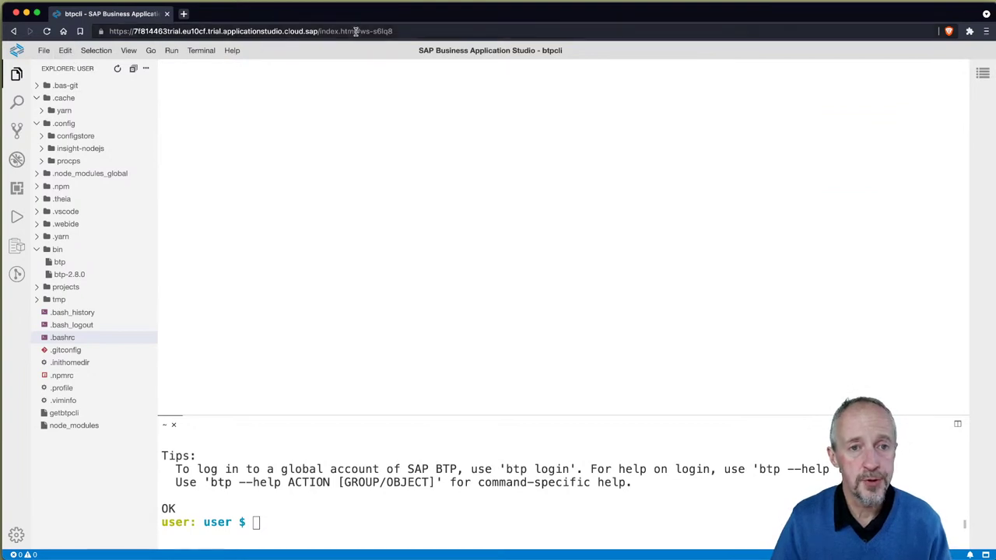
Step: Replace the old terminal session with a new, enlarged terminal
left_click(354, 505)
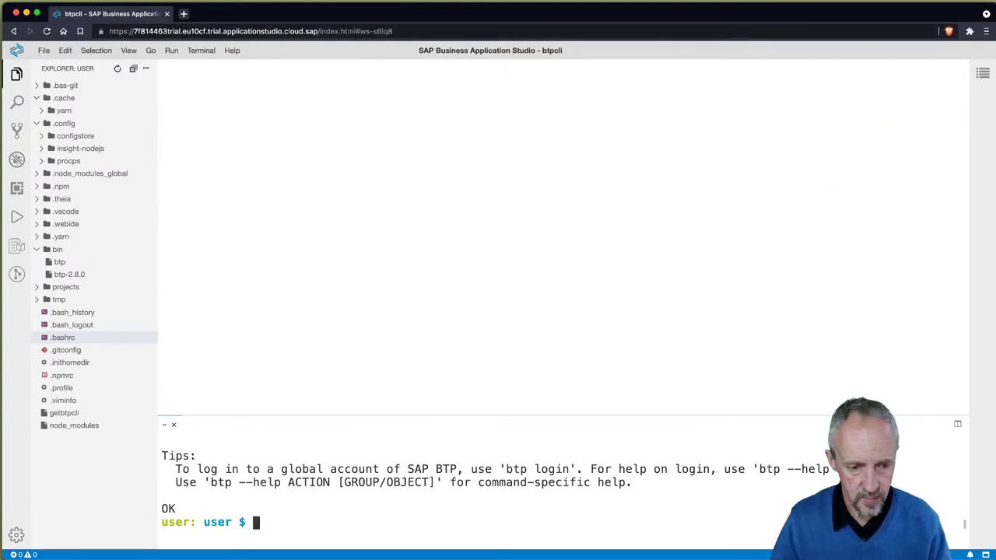
key("ctrl+d")
key("ctrl+grave")
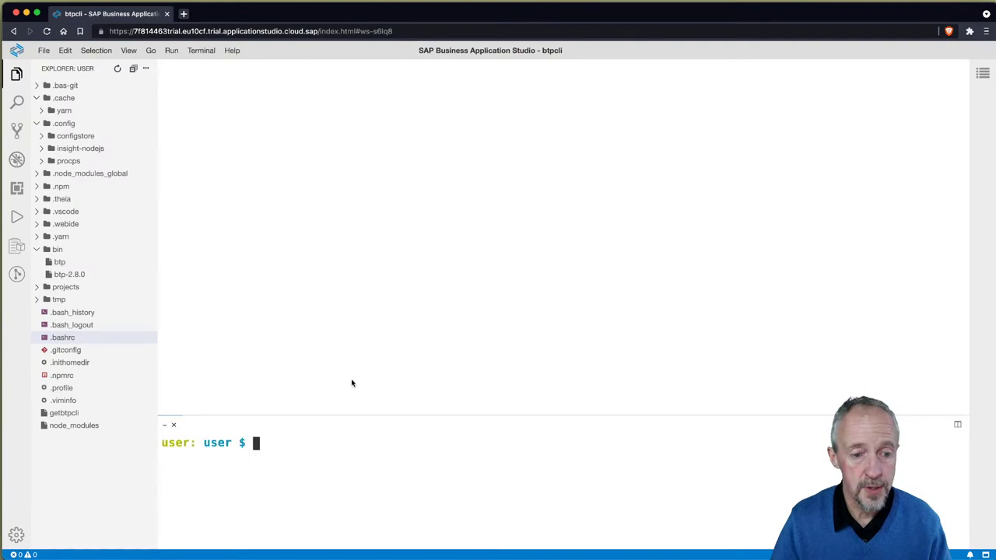
left_click_drag(362, 413, 358, 114)
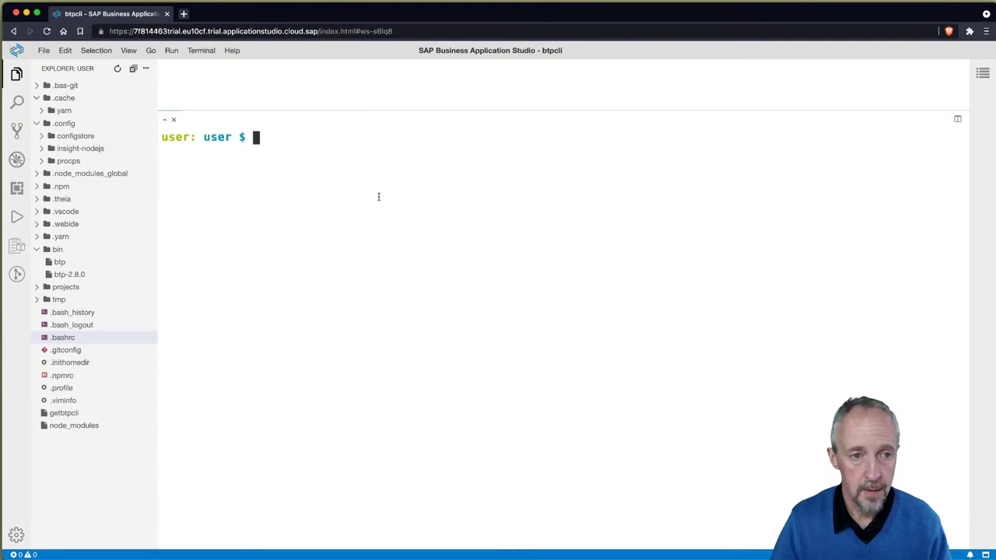
Step: Check SAPCP_CLIENTCONFIG using env, env | grep SAPCP and echo $SAPCP_CLIENTCONFIG
type("e")
type("nv")
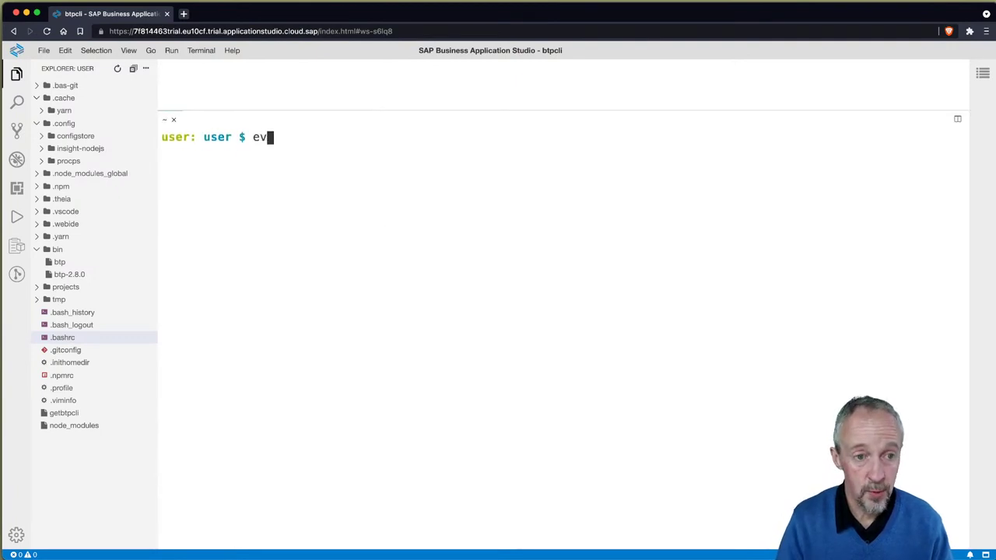
key("Return")
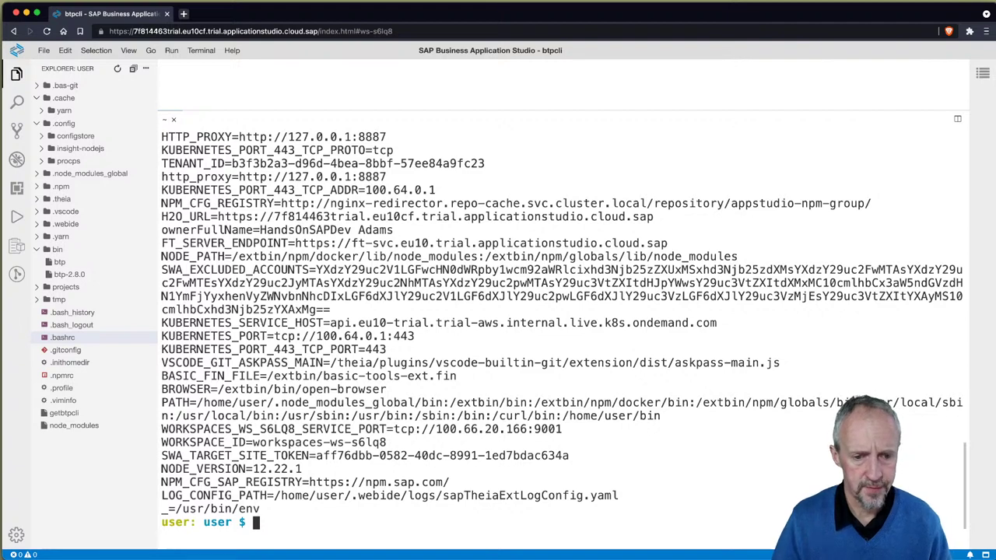
key("ctrl+l")
type("env | gre")
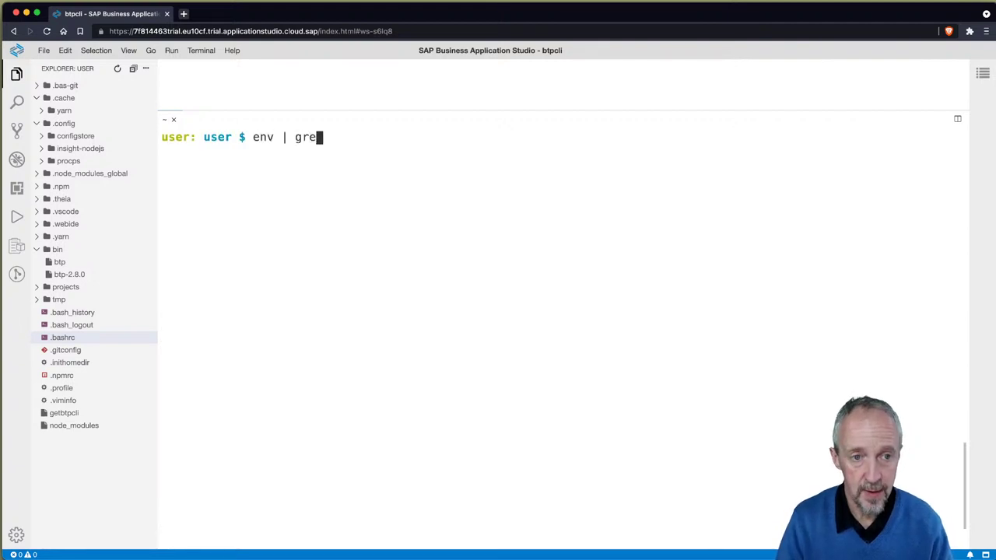
type("p SAPCP")
key("Return")
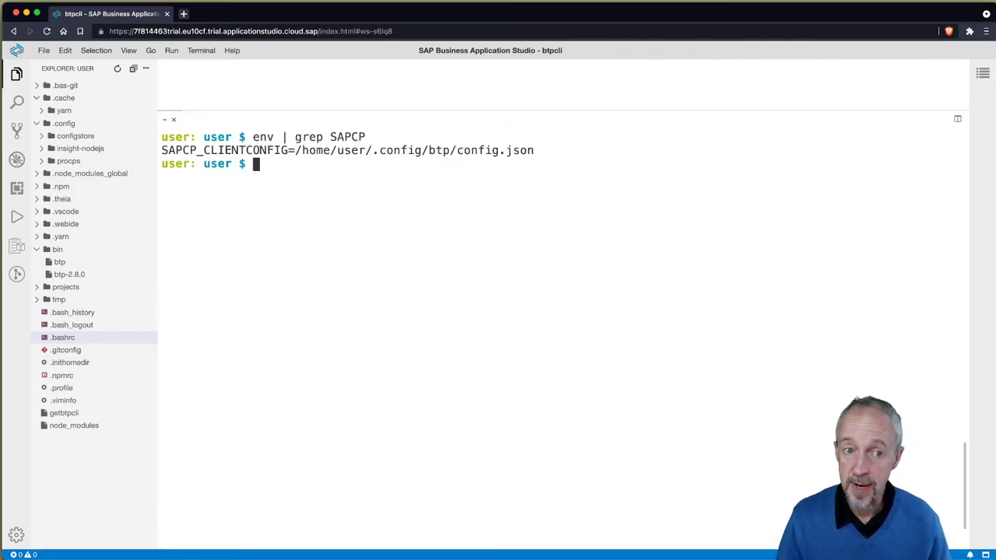
type("echo $SA")
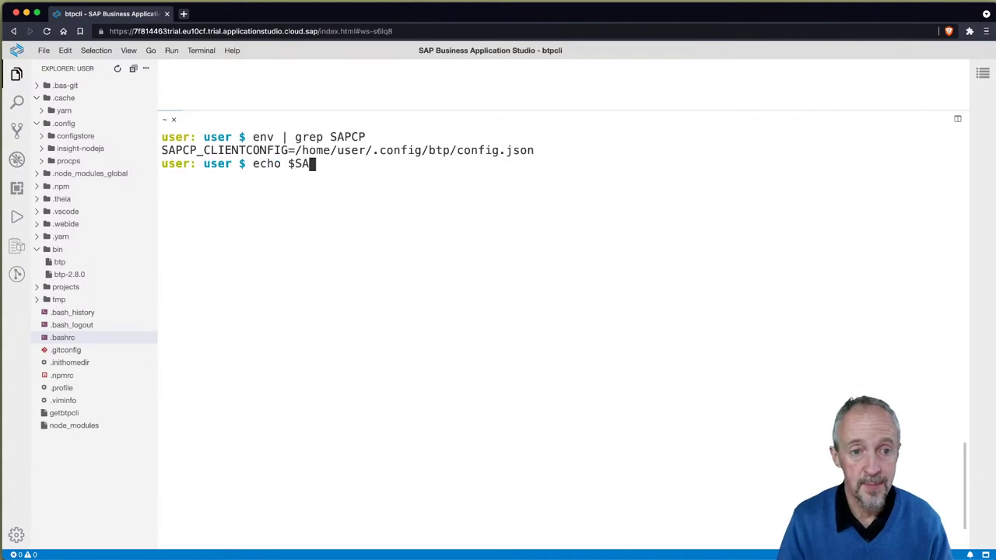
type("PC")
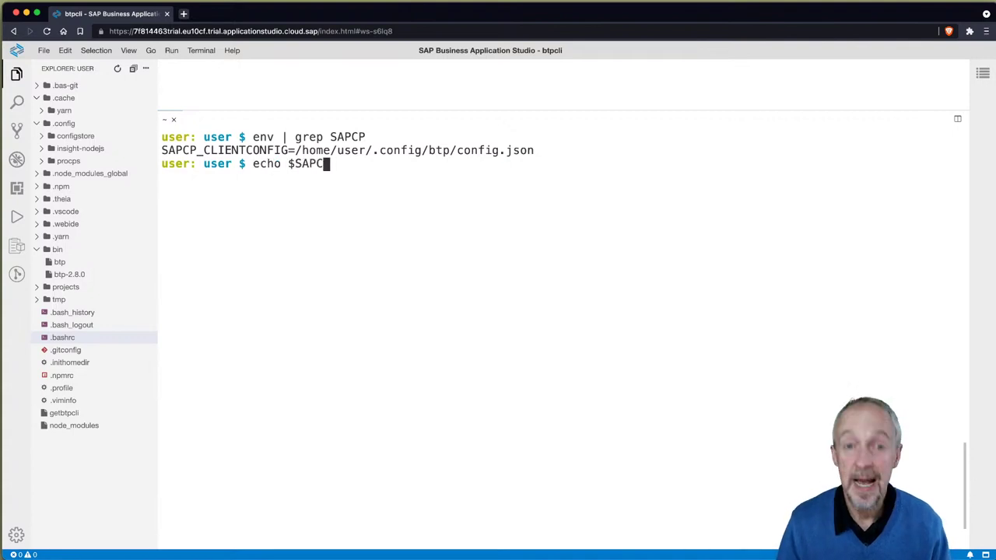
key("Tab")
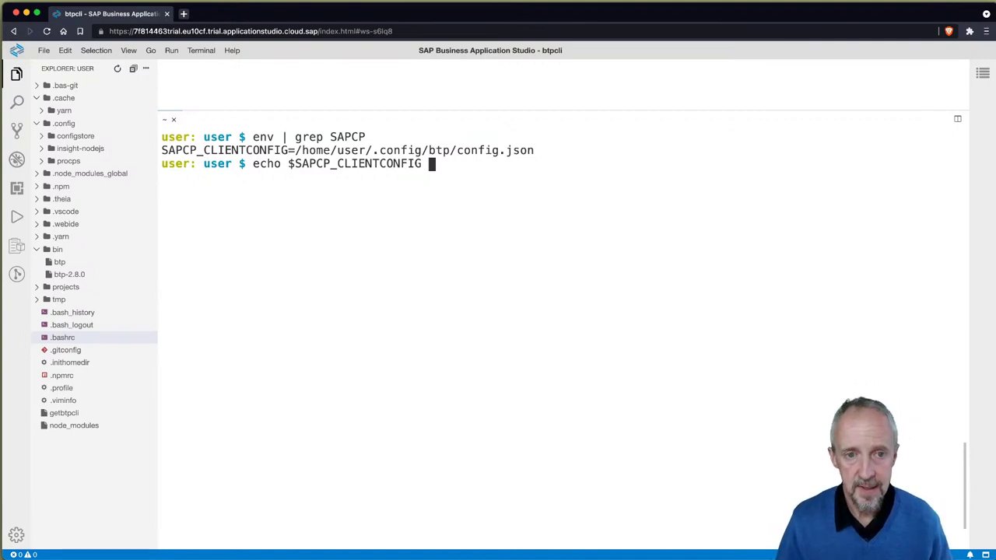
key("Return")
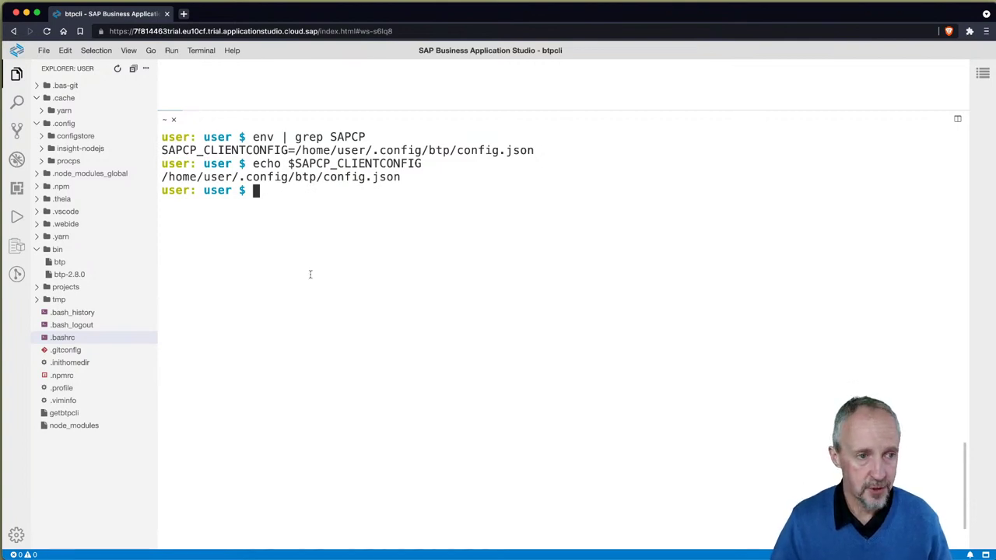
Step: View the SAPCP_CLIENTCONFIG export at the end of .bashrc
left_click(66, 339)
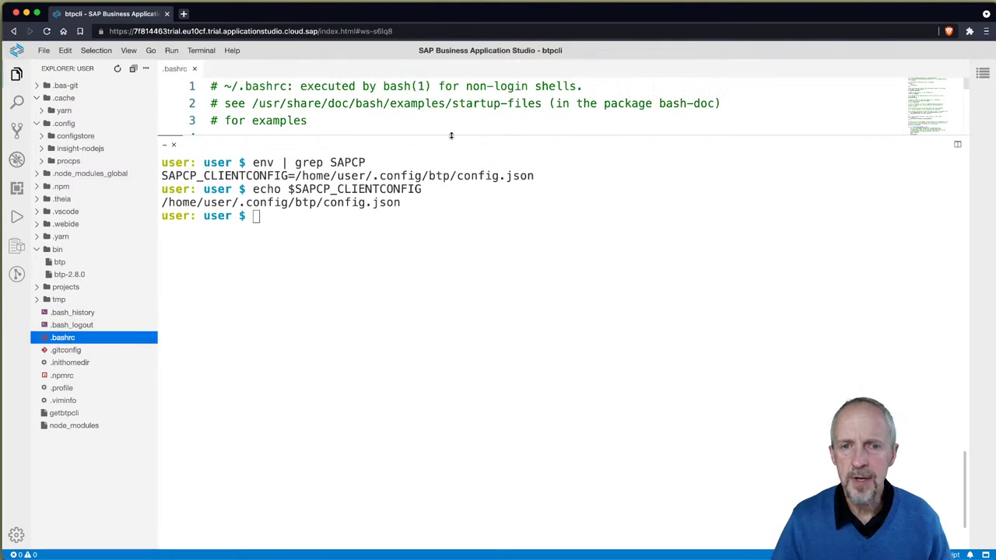
left_click_drag(438, 138, 438, 186)
scroll(439, 148, "down", 15)
scroll(439, 148, "down", 15)
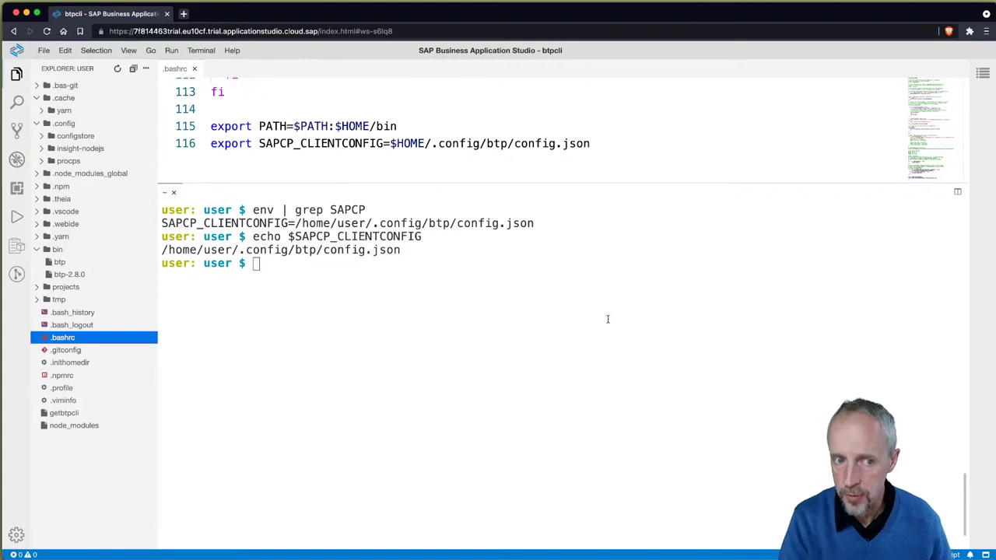
Step: Run btp to see configuration /home/user/.config/btp/config.json and not-logged-in status
left_click(291, 319)
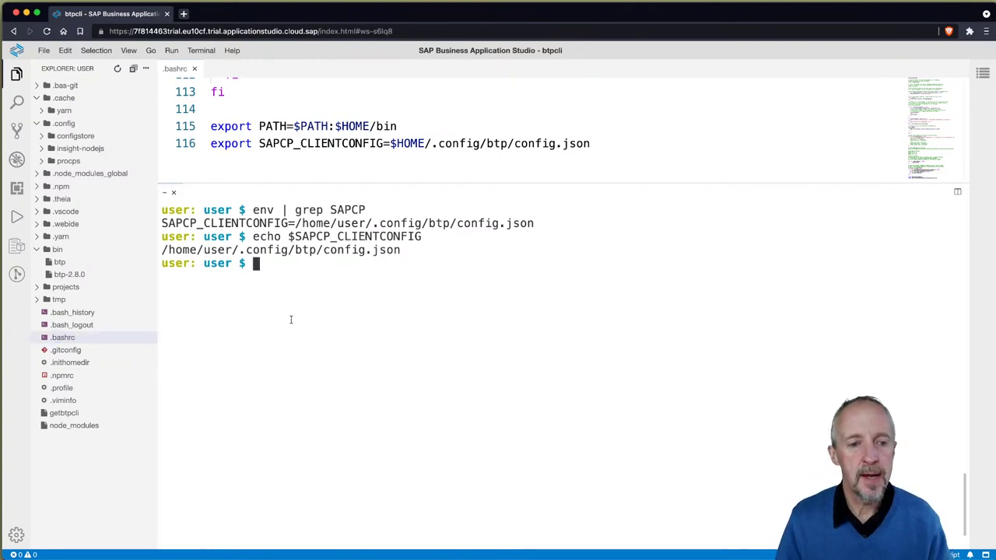
type("btp")
key("Return")
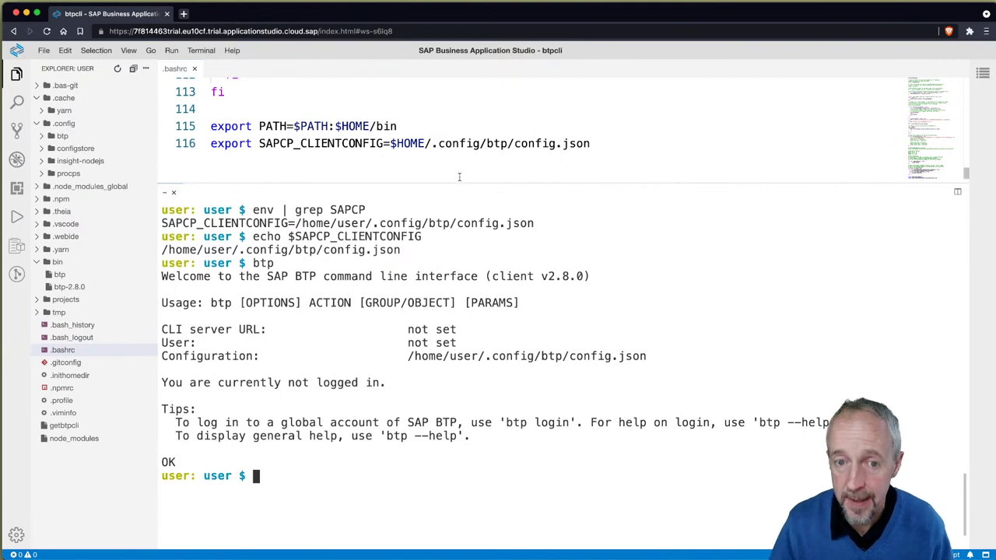
left_click_drag(460, 179, 459, 133)
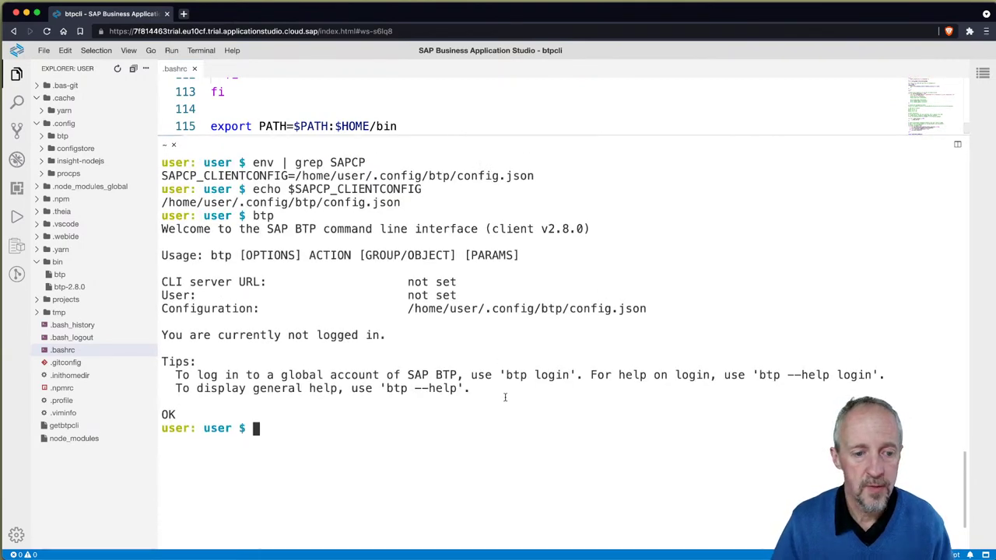
Step: Start btp login with the default CLI server URL and open a blank browser tab
type("btp login")
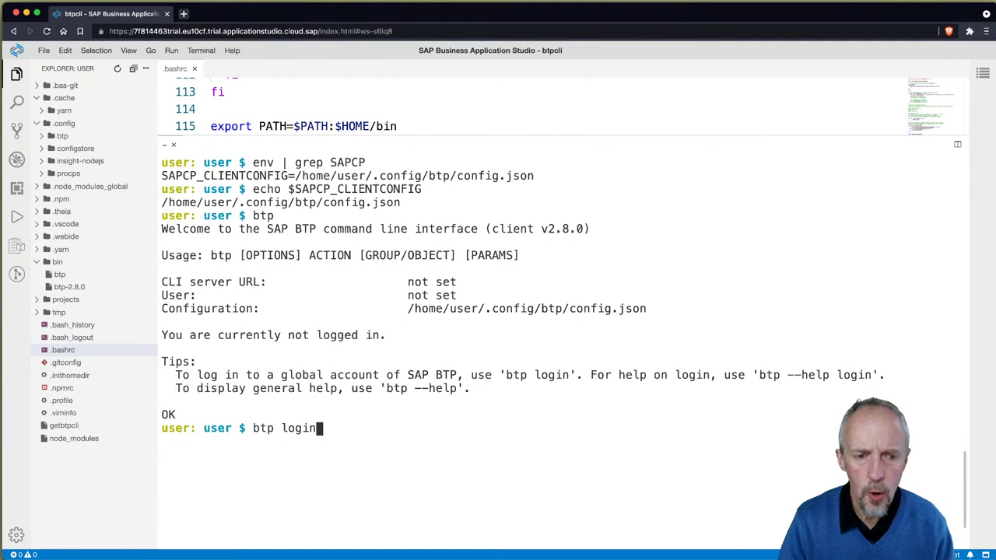
key("Return")
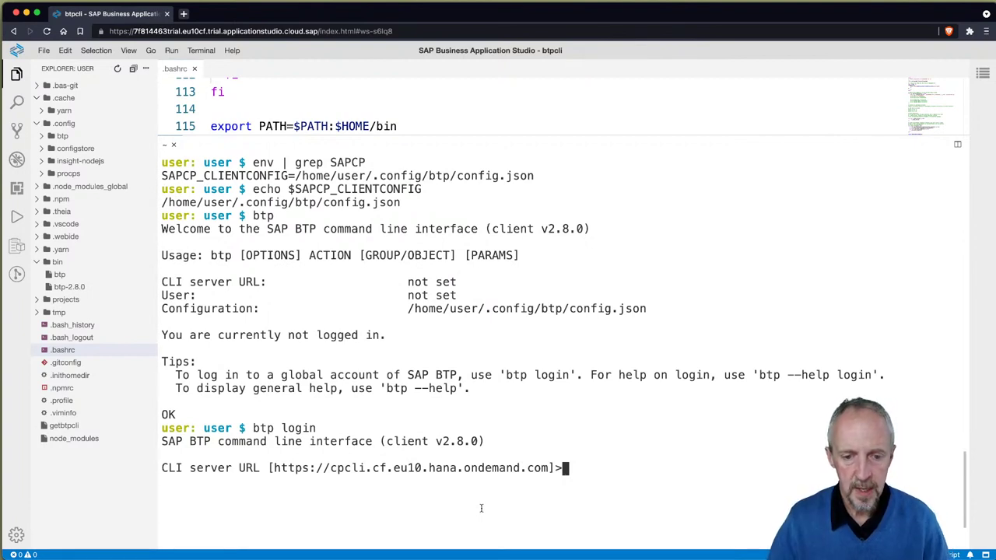
key("Return")
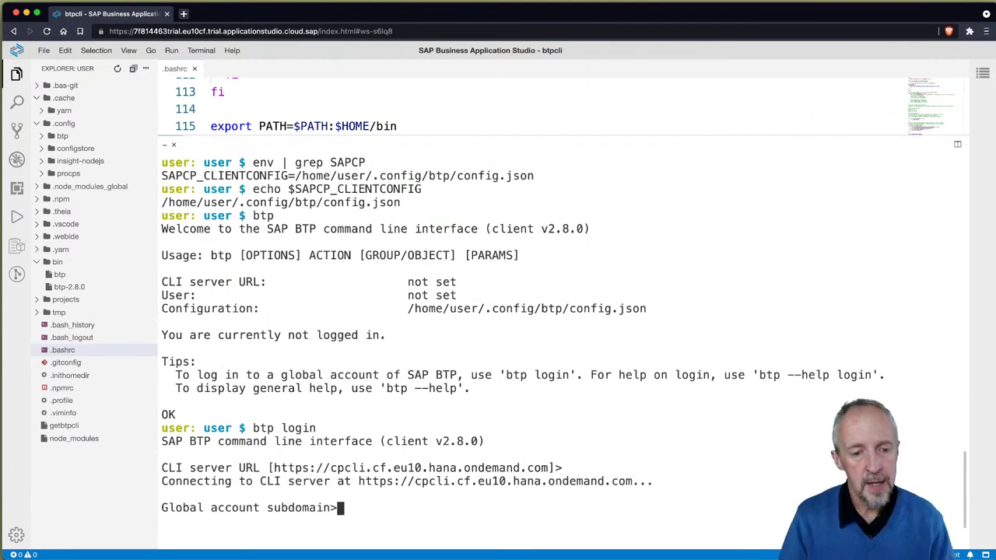
key("super+t")
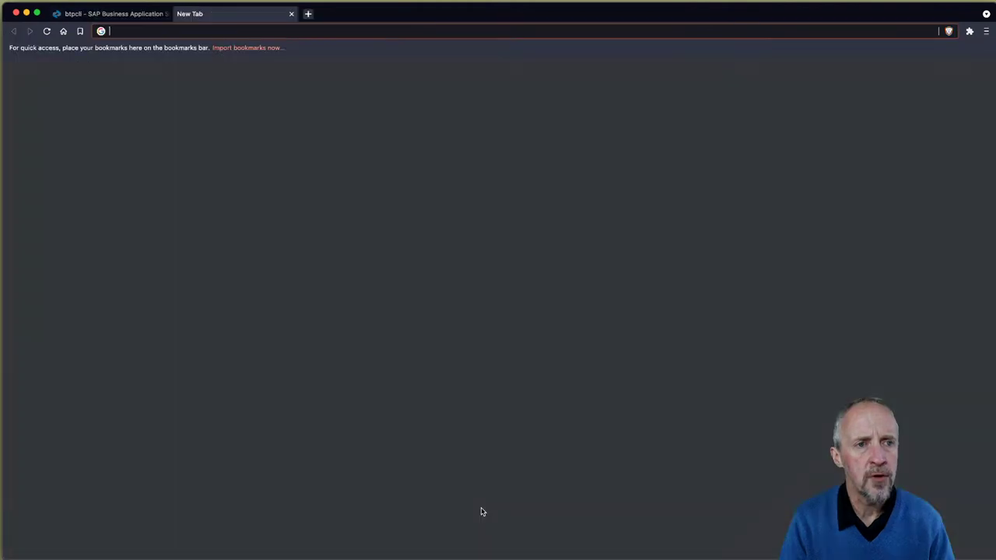
Step: Open the SAP BTP Cockpit trial account and copy subdomain 7f814463trial-ga
type("trial")
key("Delete")
key("Down")
key("Return")
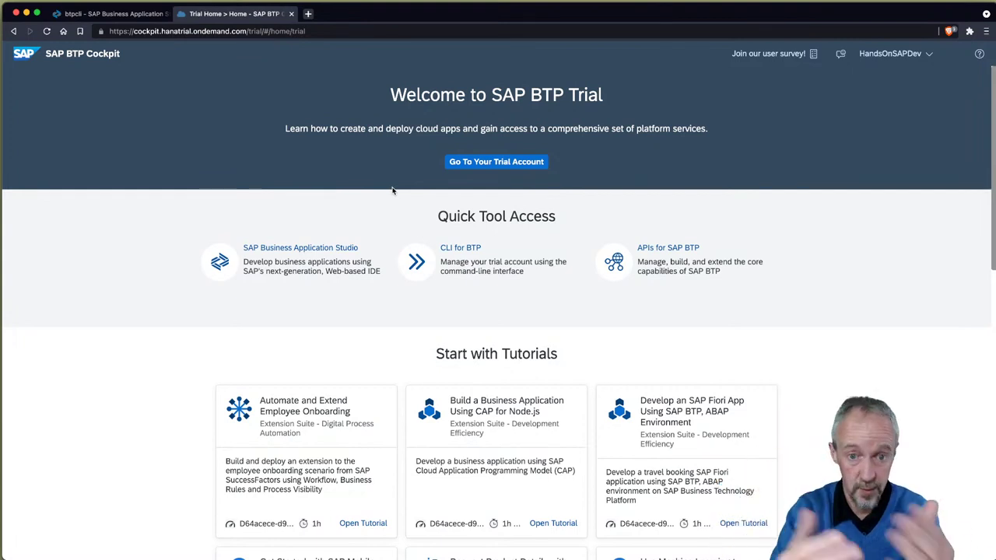
left_click(496, 161)
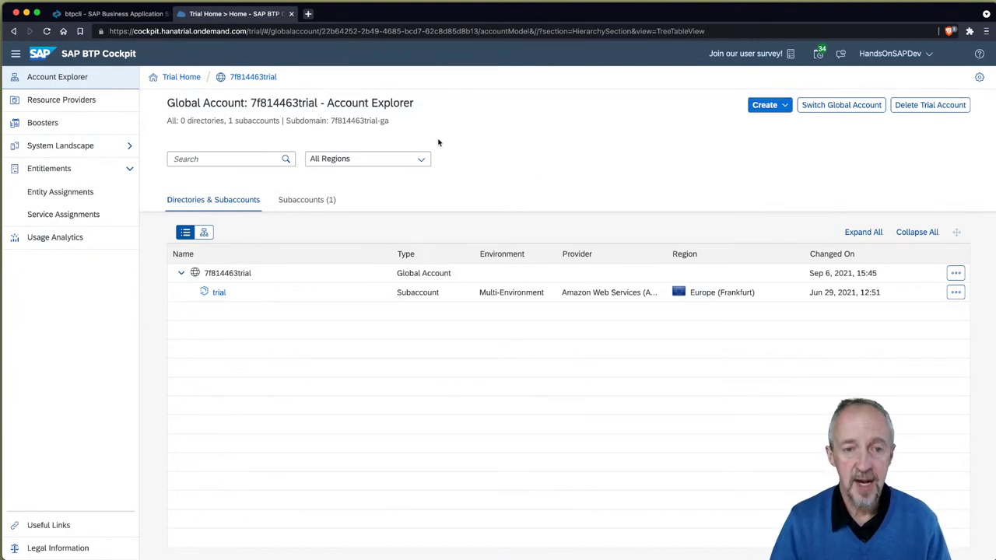
left_click_drag(330, 121, 389, 122)
key("super+c")
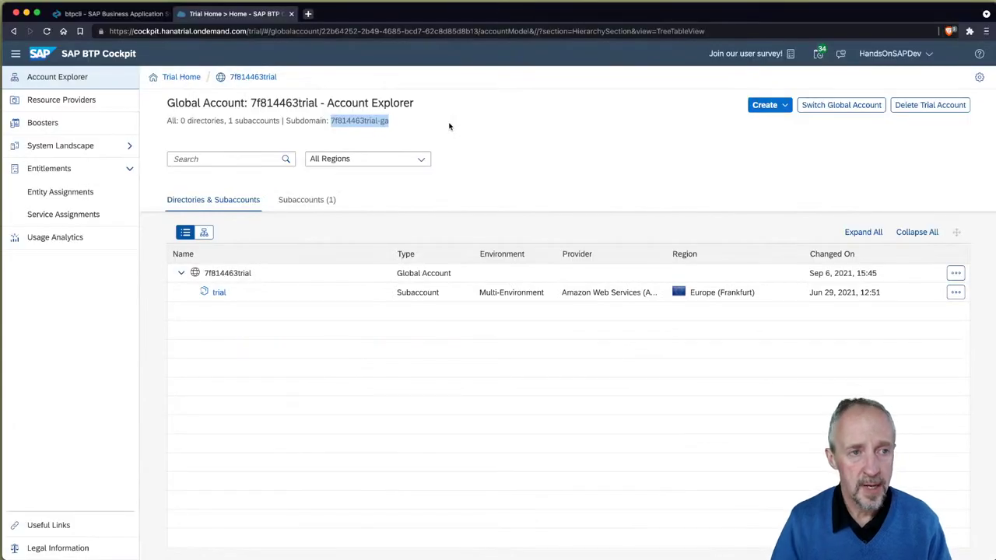
key("ctrl+shift+Tab")
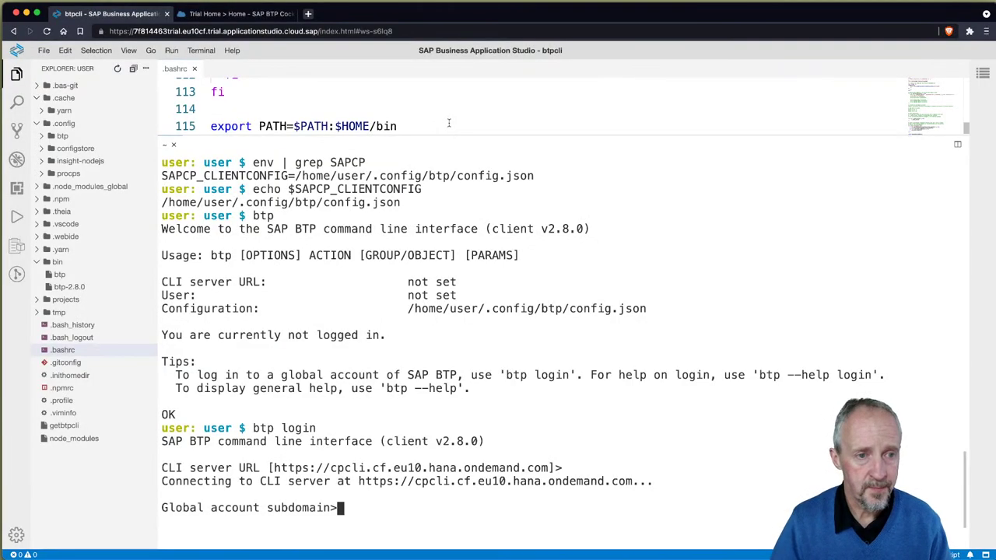
Step: Look up the global account subdomain in the cockpit's Account Explorer, then return to the studio
key("super+v")
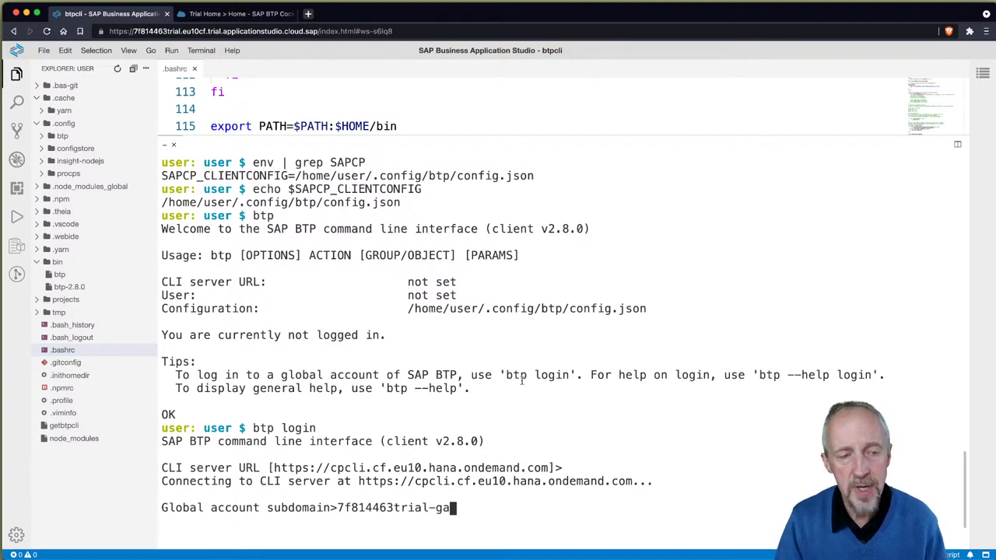
left_click(218, 14)
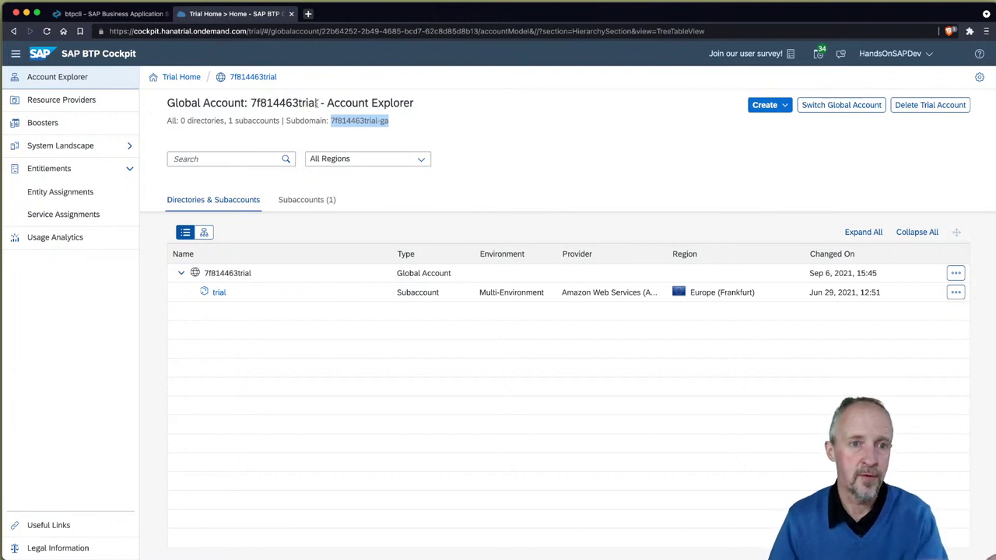
key("super+Tab")
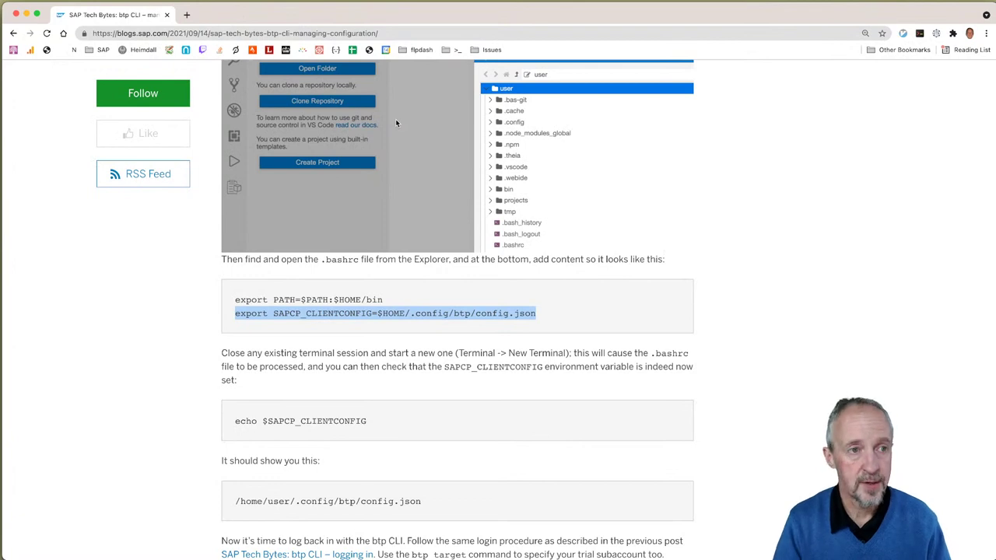
key("super+Tab")
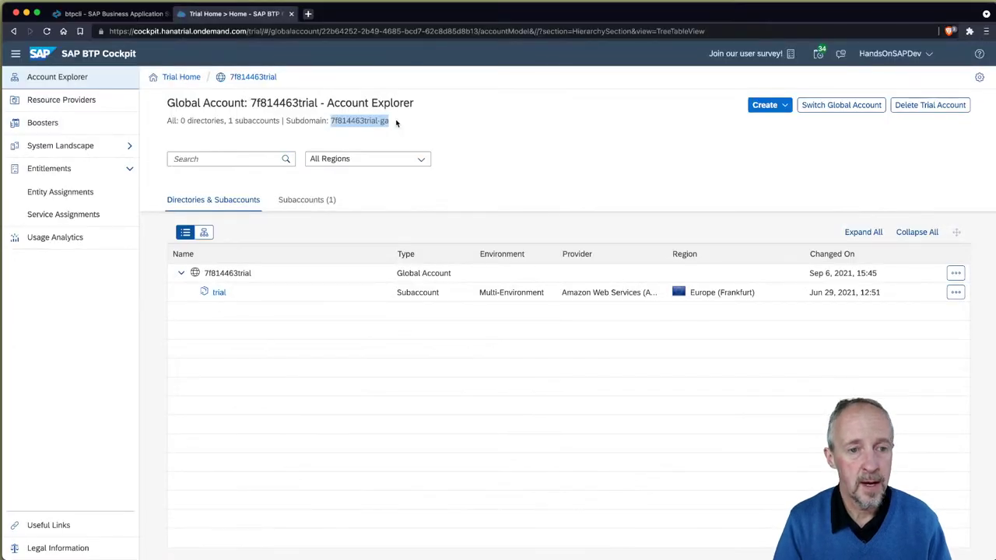
key("ctrl+shift+Tab")
Step: Log in to btp with subdomain 7f814463trial-ga, the user's e-mail and the account password
key("super+v")
key("Return")
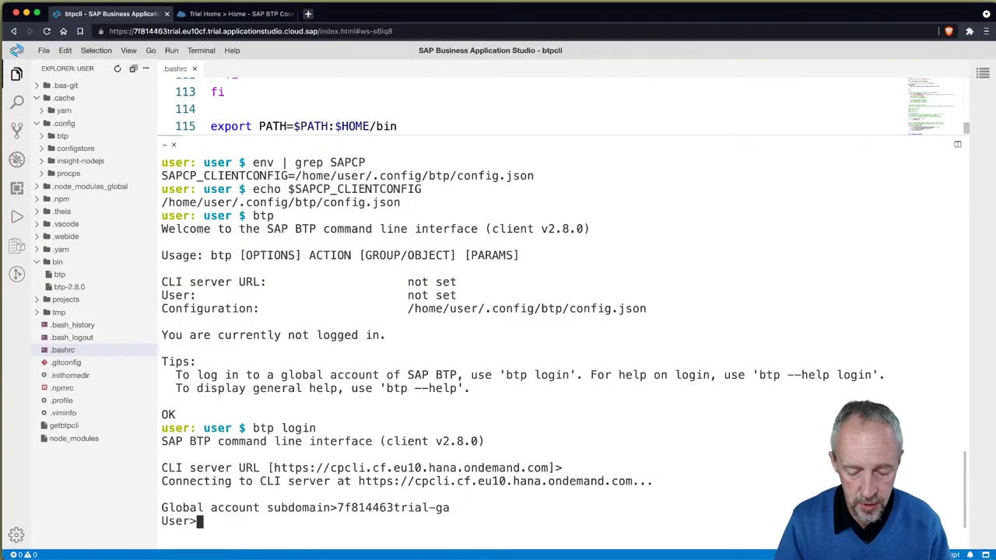
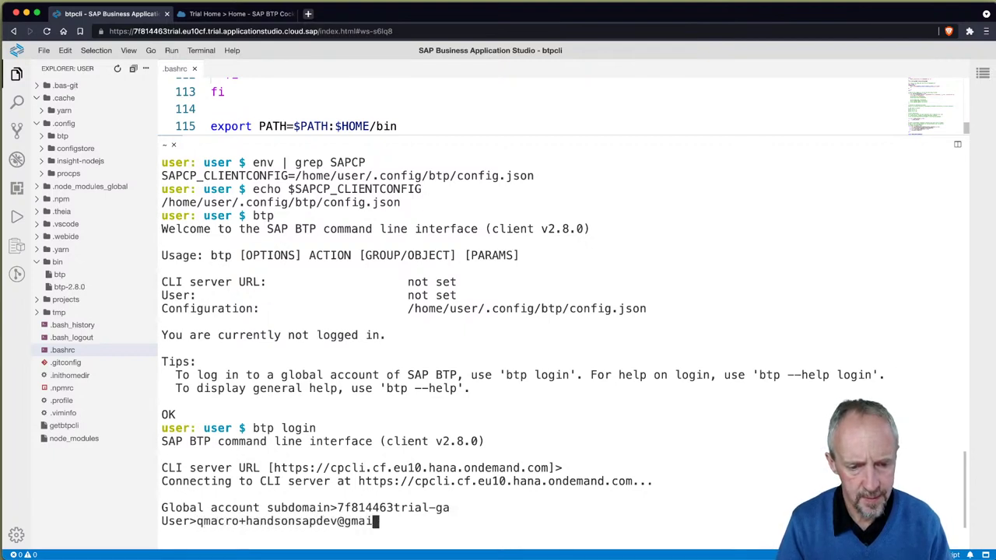
key("Return")
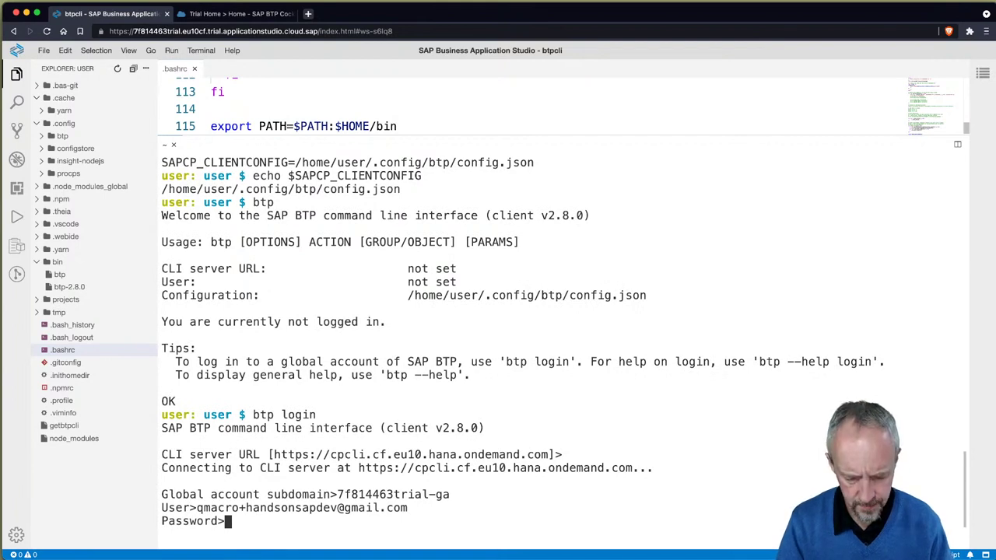
key("Return")
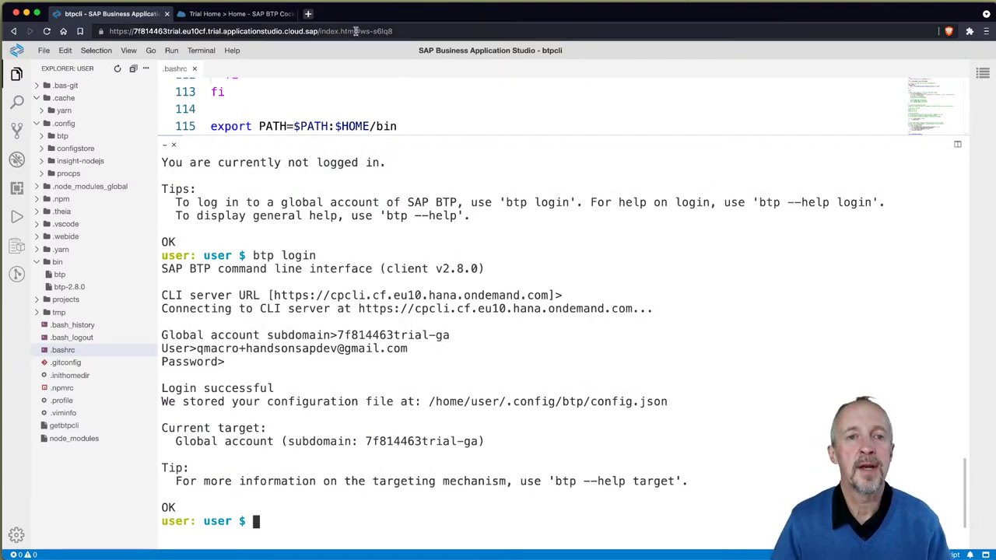
Step: Remove #ws-s6lq8 from the page address and reload the studio at index.html
left_click_drag(355, 31, 431, 33)
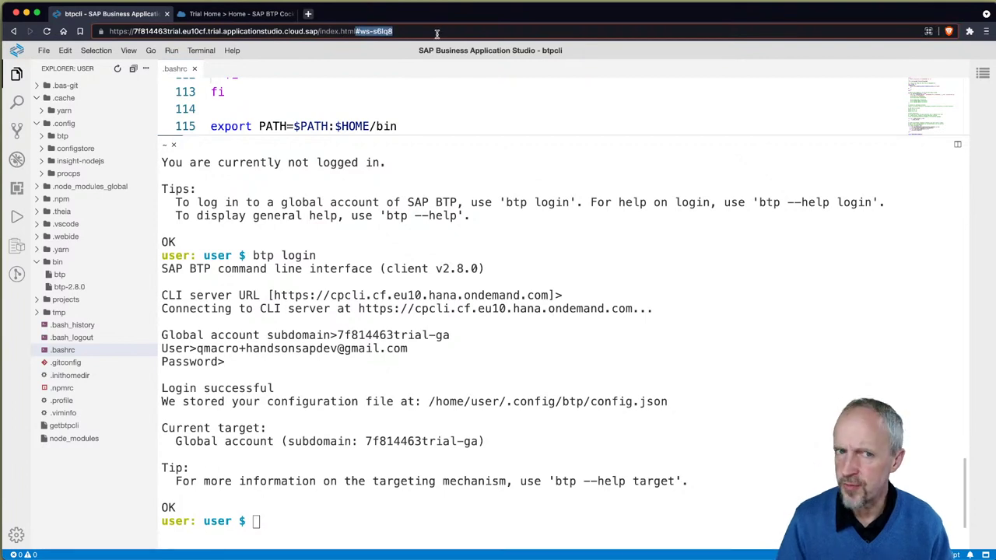
key("BackSpace")
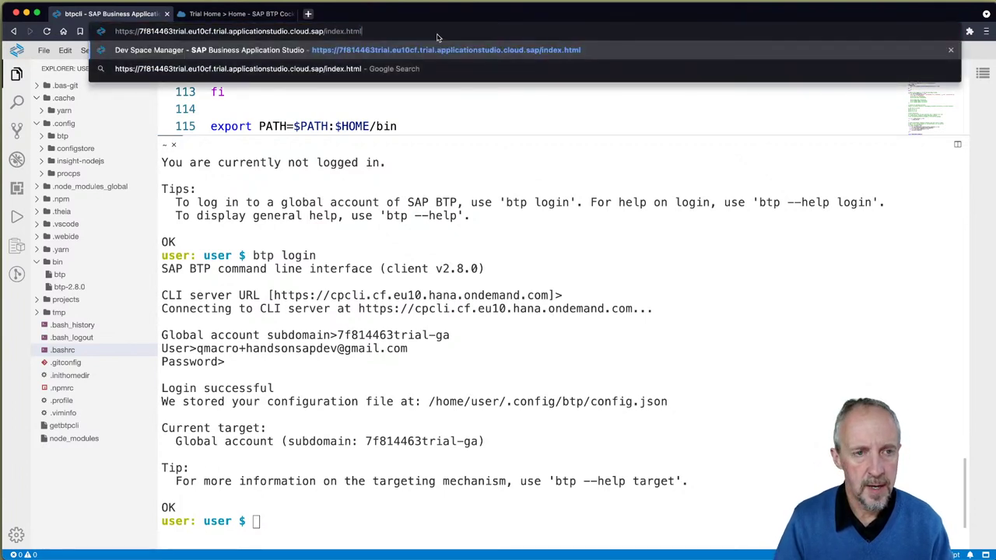
key("Return")
Step: Run btp in a fresh terminal to confirm it targets 7f814463trial-ga
key("ctrl+l")
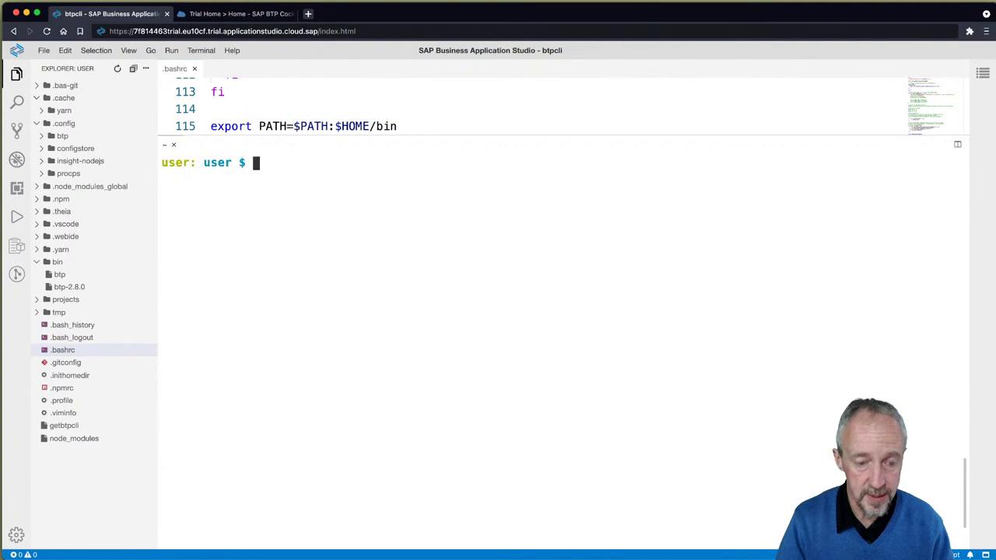
type("btp")
key("Return")
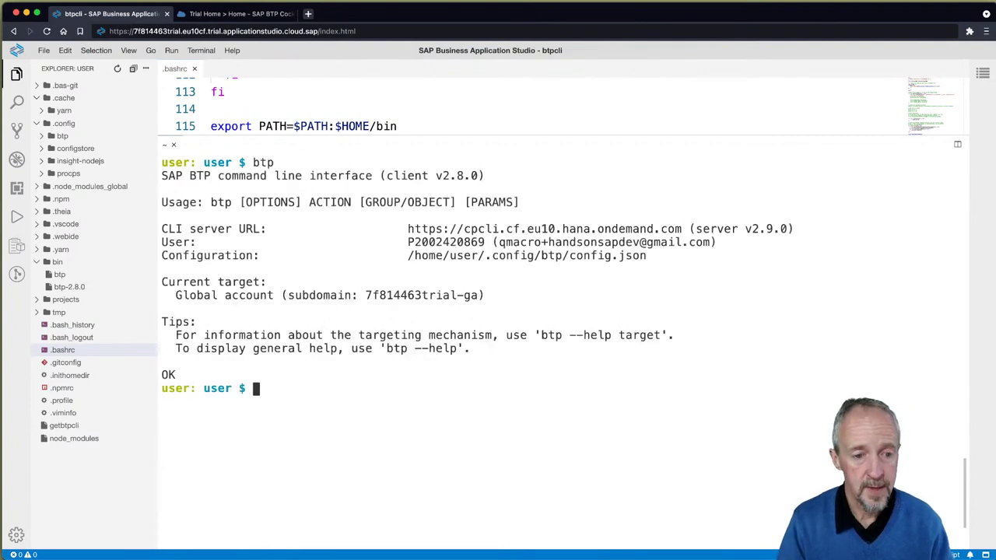
type("btp")
key("BackSpace")
key("BackSpace")
key("BackSpace")
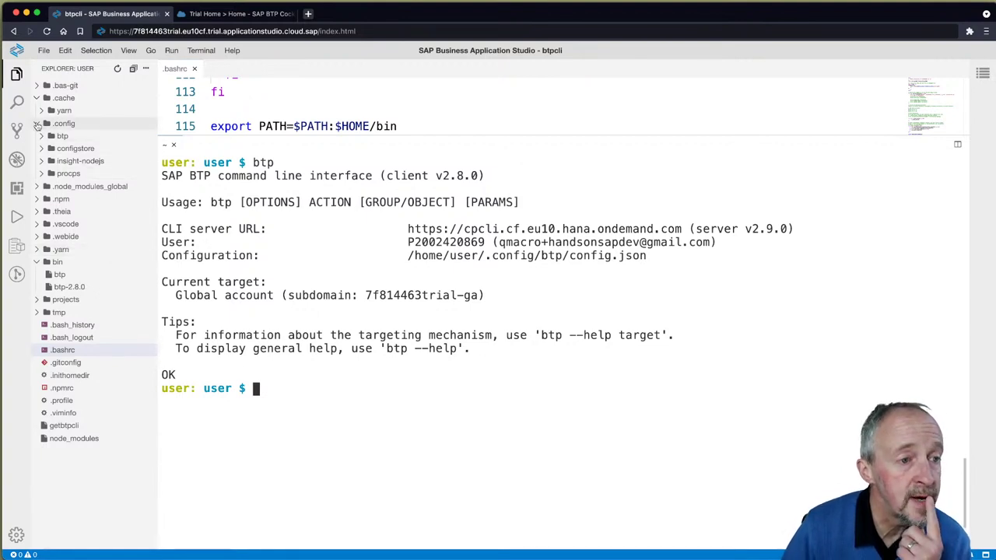
Step: Inspect the stored settings in .config/btp/config.json
left_click(42, 137)
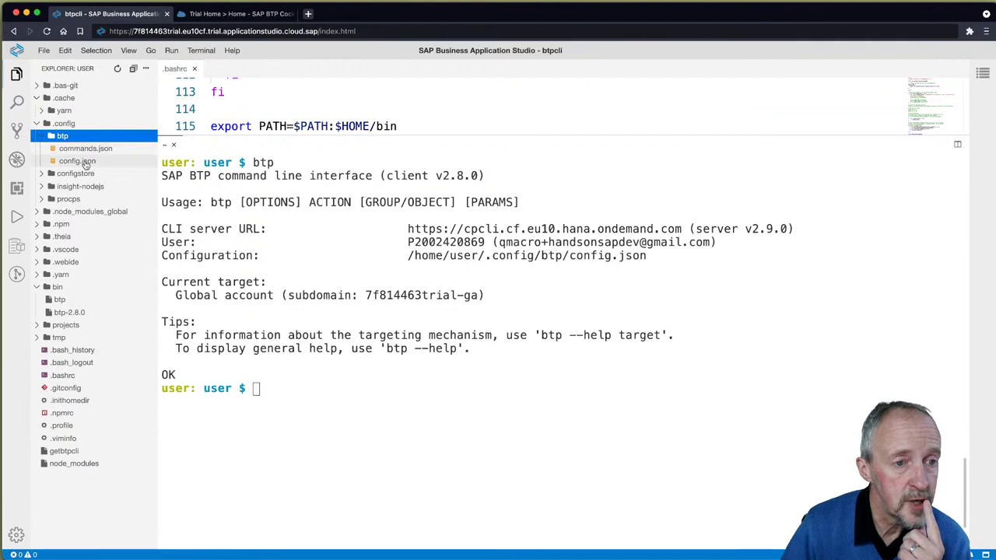
left_click(82, 161)
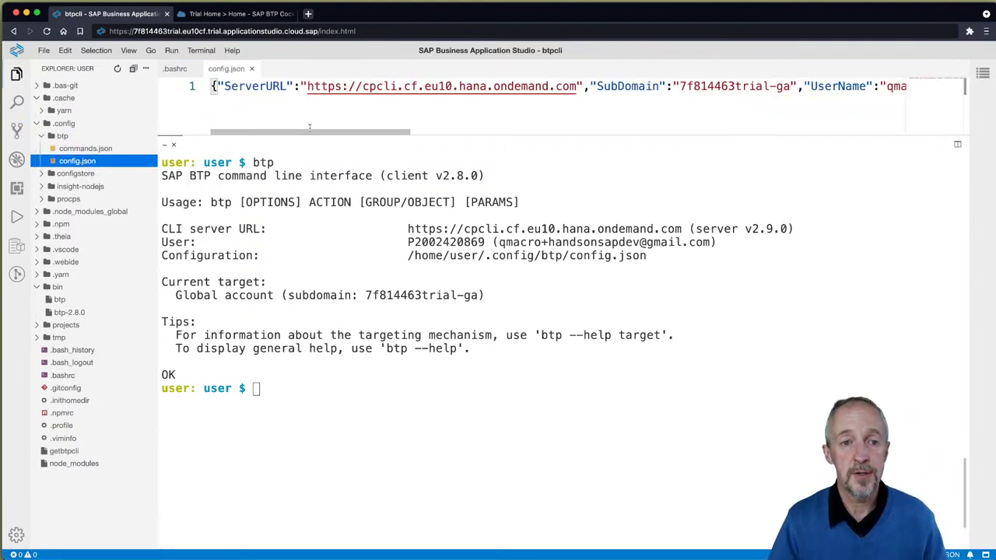
left_click_drag(331, 134, 430, 133)
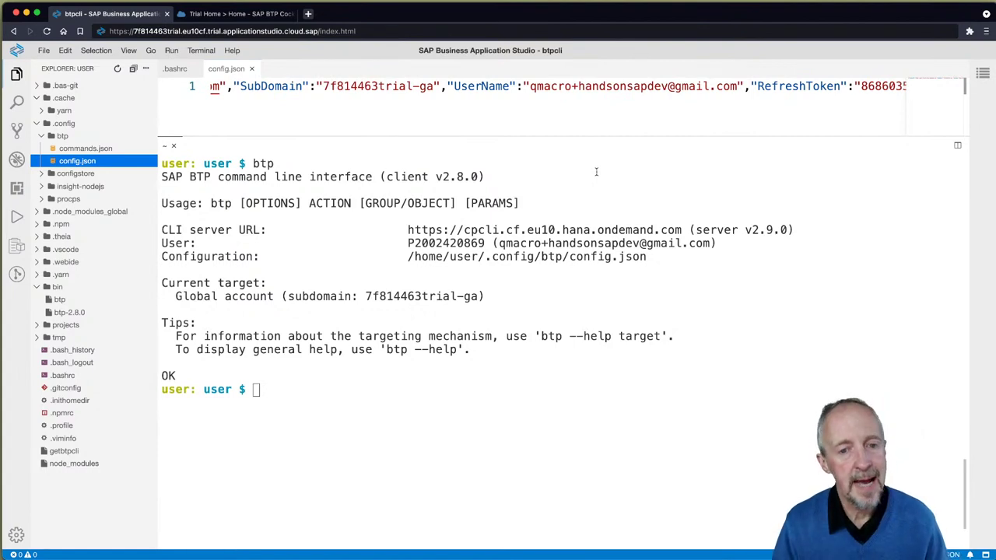
Step: Reload the studio page to return to the Dev Spaces list
left_click(514, 412)
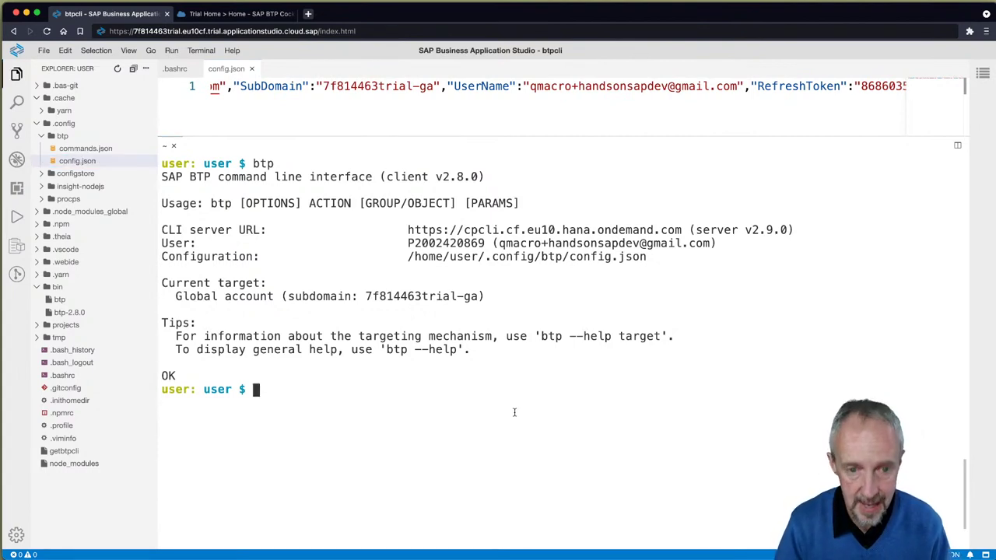
left_click(374, 32)
key("Return")
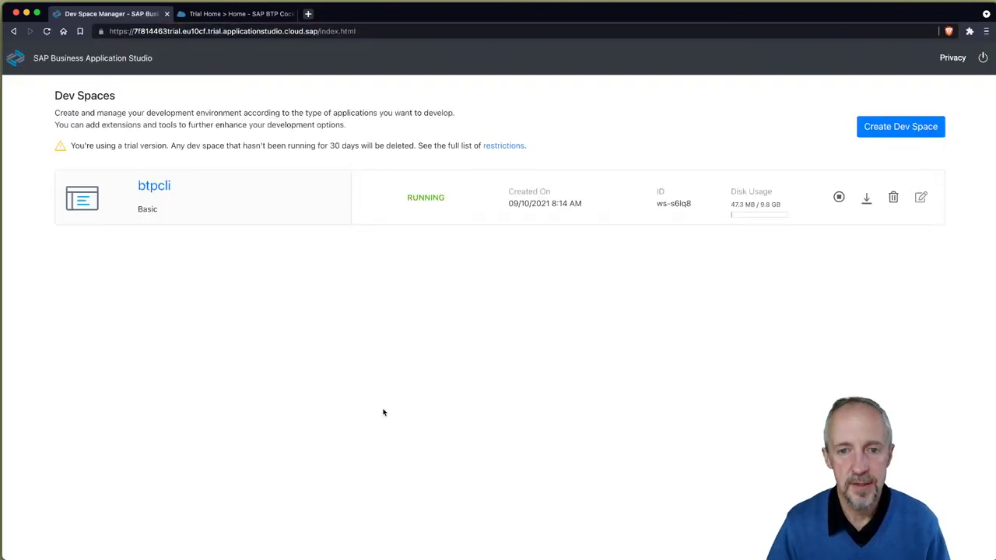
Step: Stop the btpcli dev space and switch to the local terminal
left_click(840, 196)
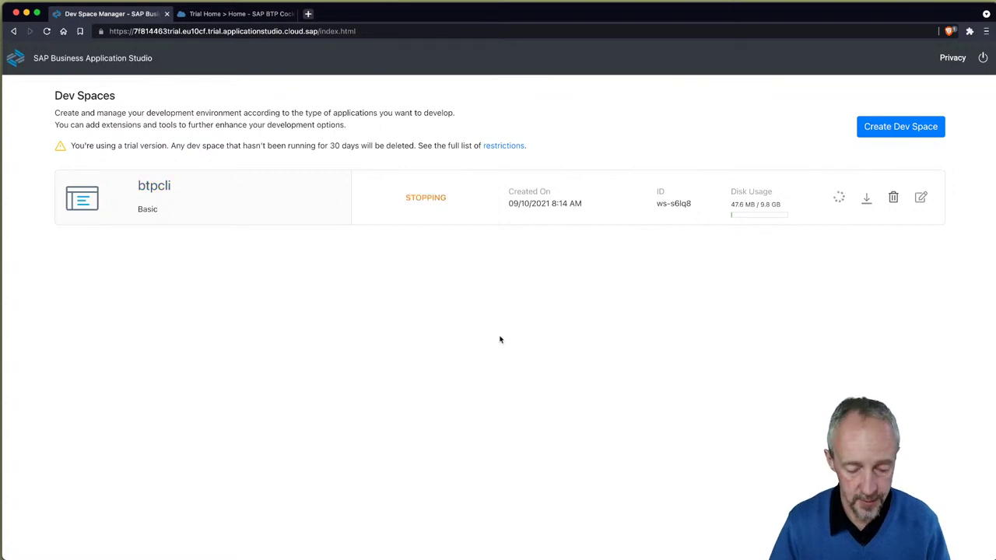
key("super+Tab")
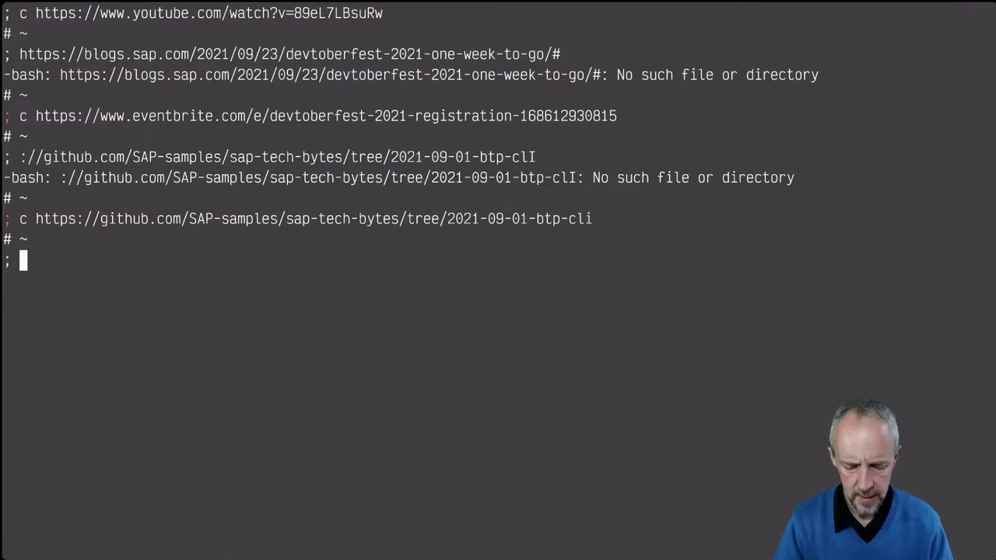
Step: Run btp locally to show the current target, 7f814463trial-ga
type("btp")
key("ctrl+l")
key("Return")
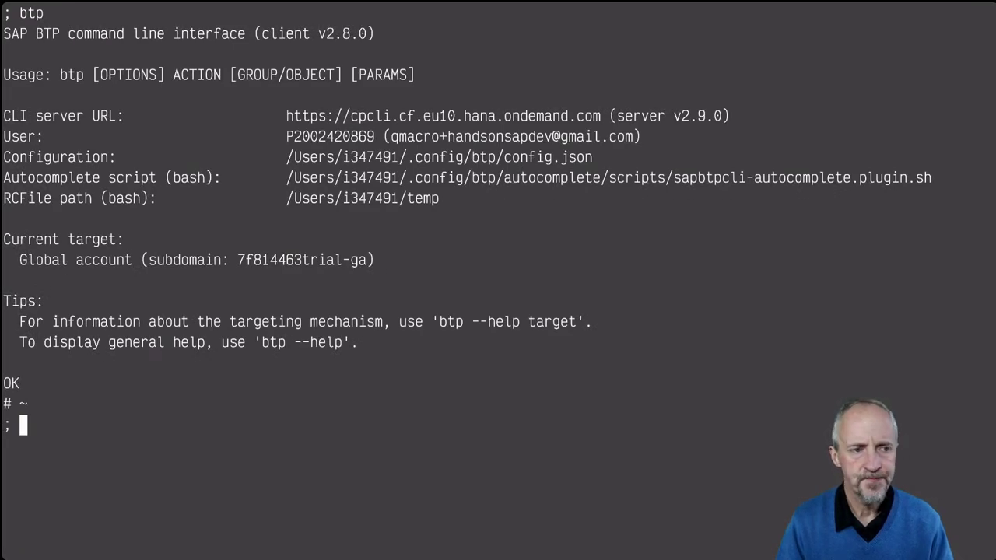
Step: Start btp login --sso, accepting the default CLI server URL
type("btp login --")
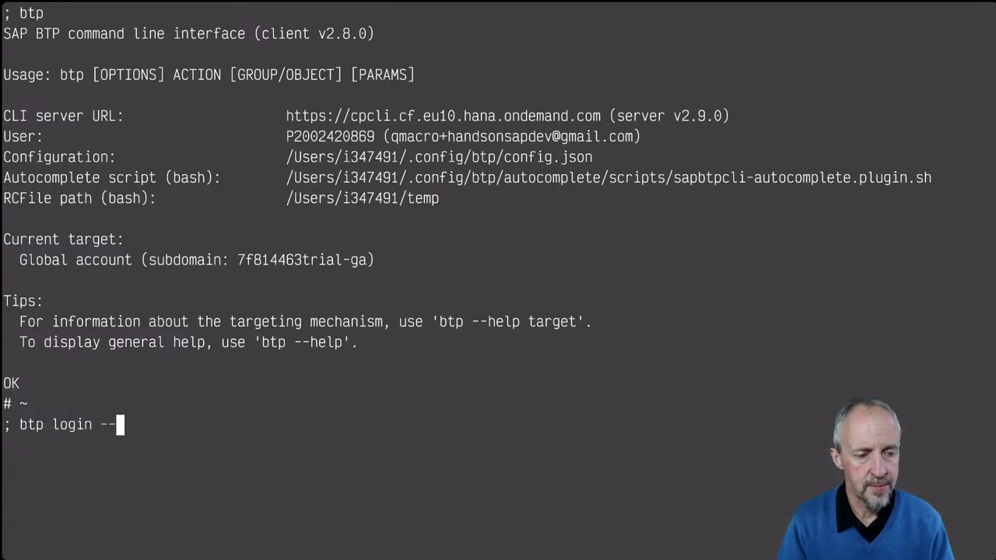
type("sso")
key("Return")
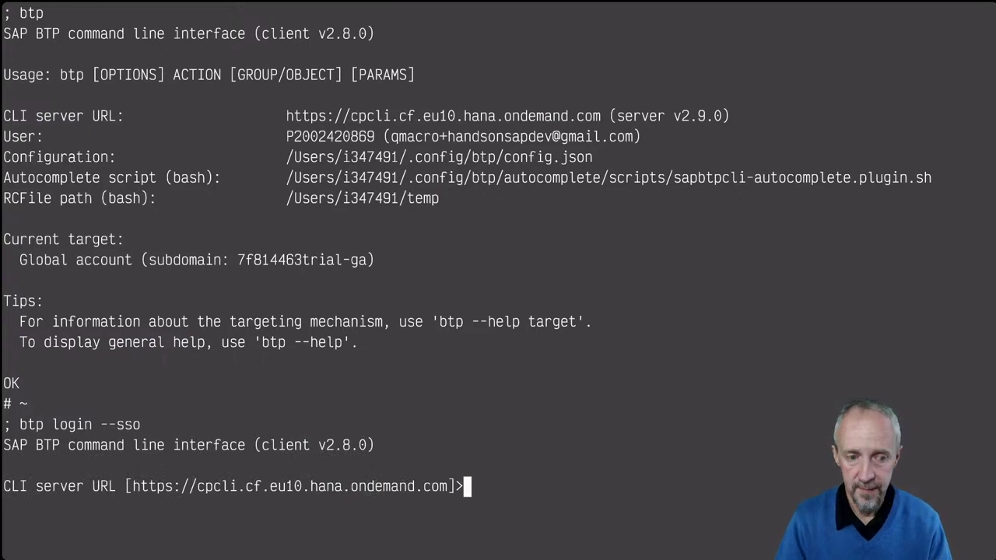
key("Return")
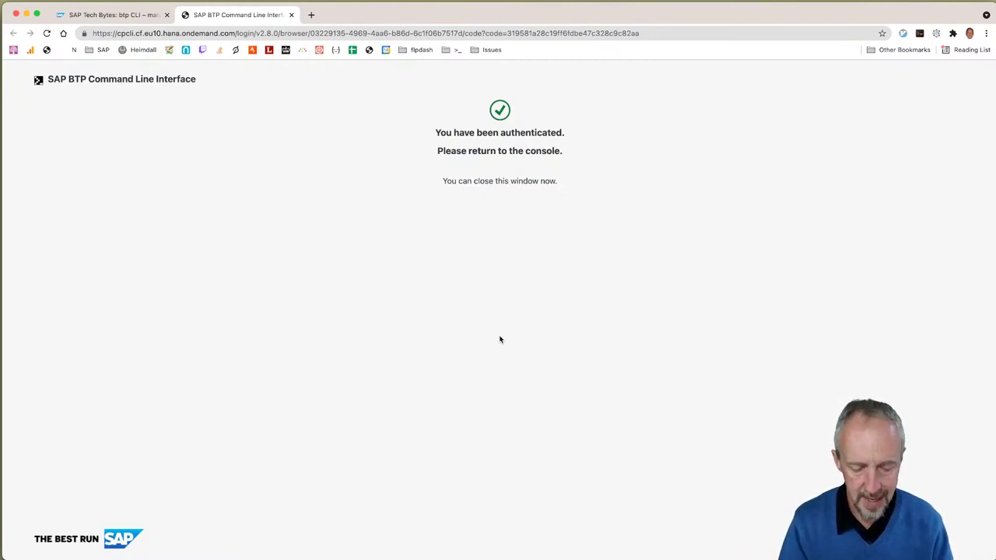
Step: Return from Chrome to Terminal to read the failed SSO login result
key("super+grave")
key("super+grave")
key("super+Tab")
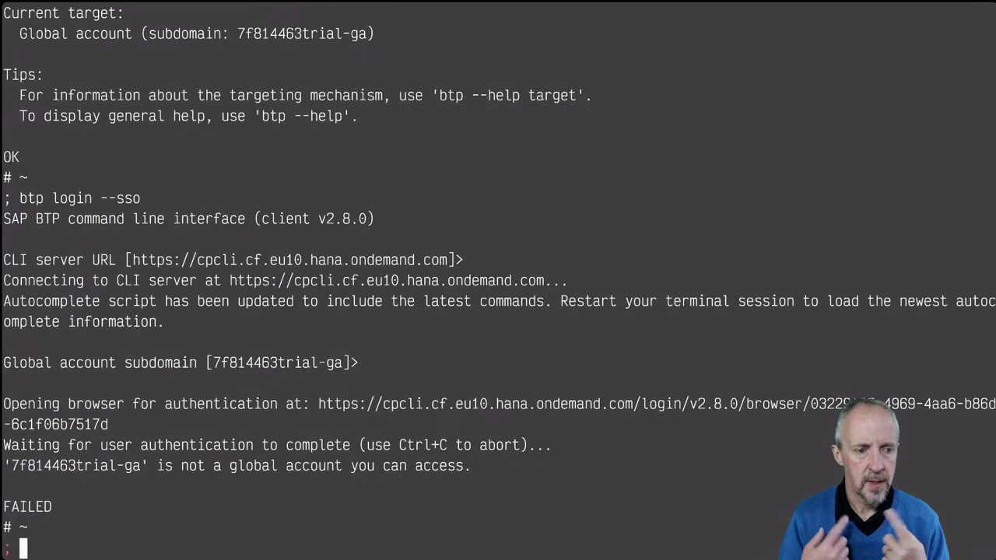
Step: Switch the default web browser from Google Chrome to Brave Browser.app in System Preferences General
key("super+space")
type("sy")
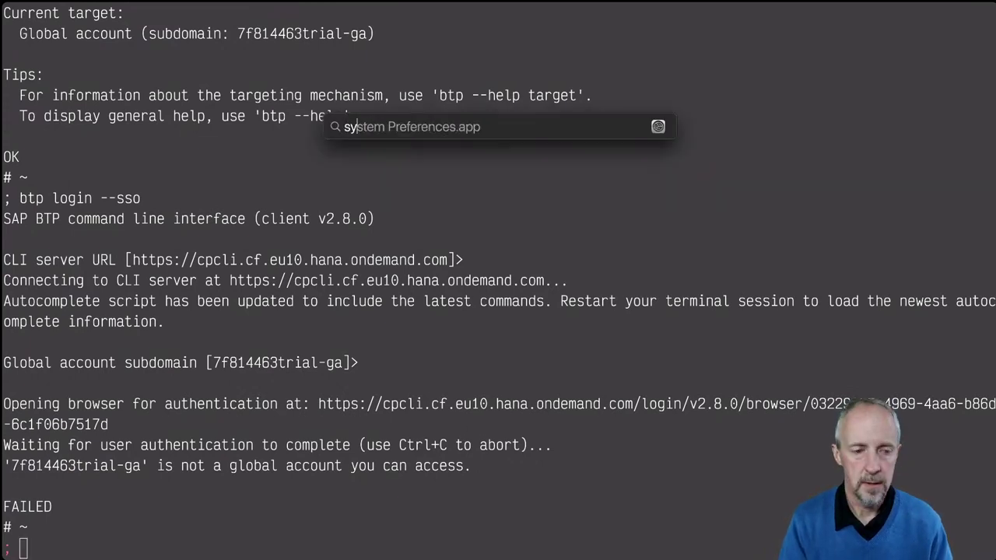
type("s")
key("Return")
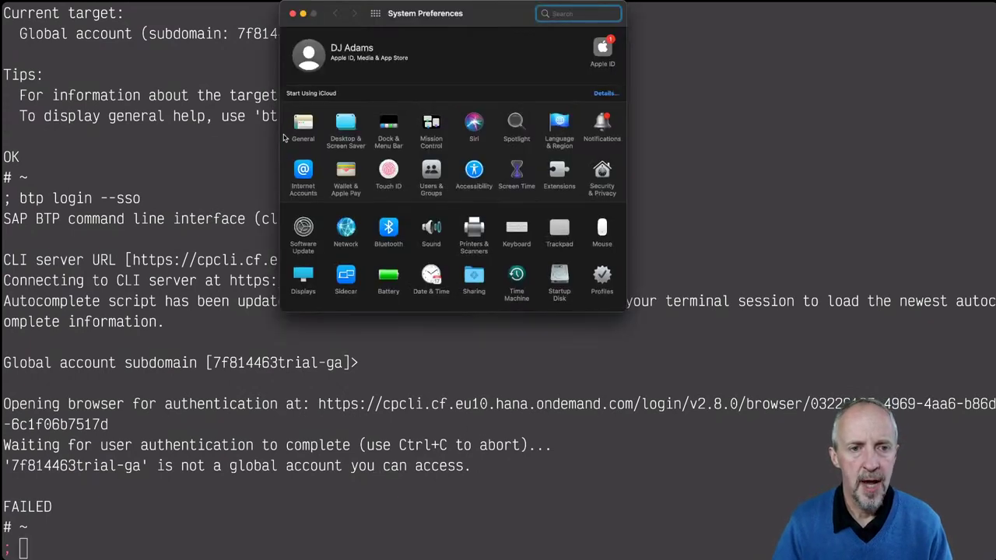
left_click(302, 123)
left_click(472, 238)
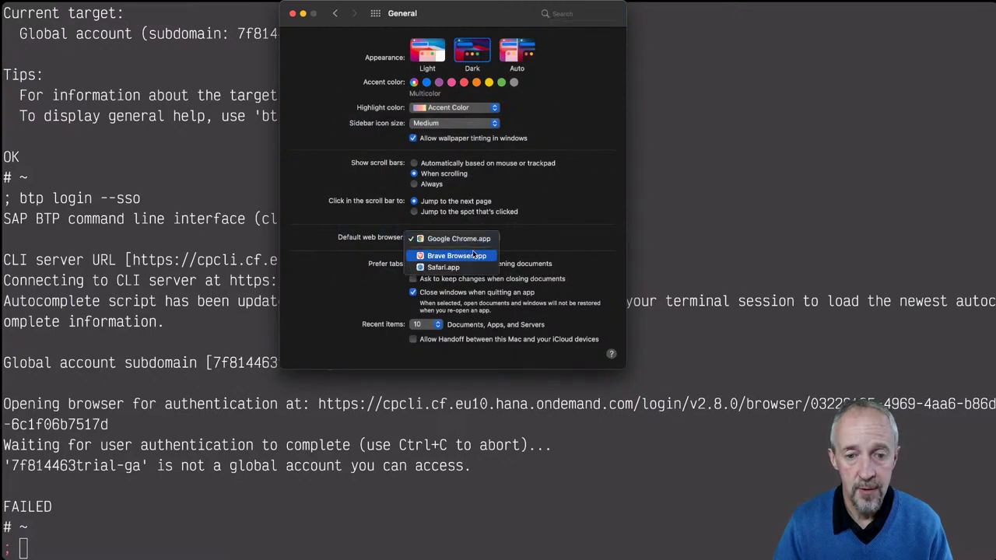
left_click(472, 253)
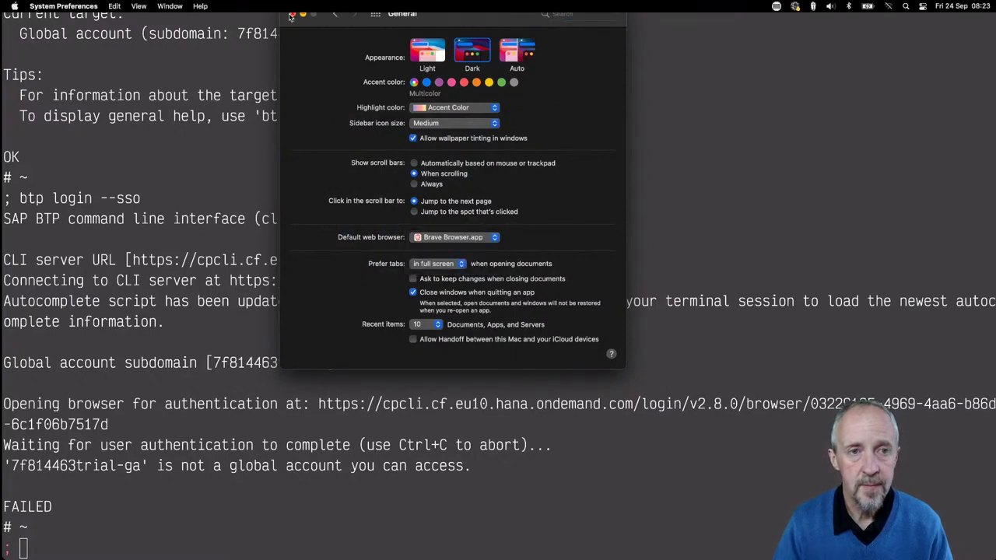
left_click(290, 15)
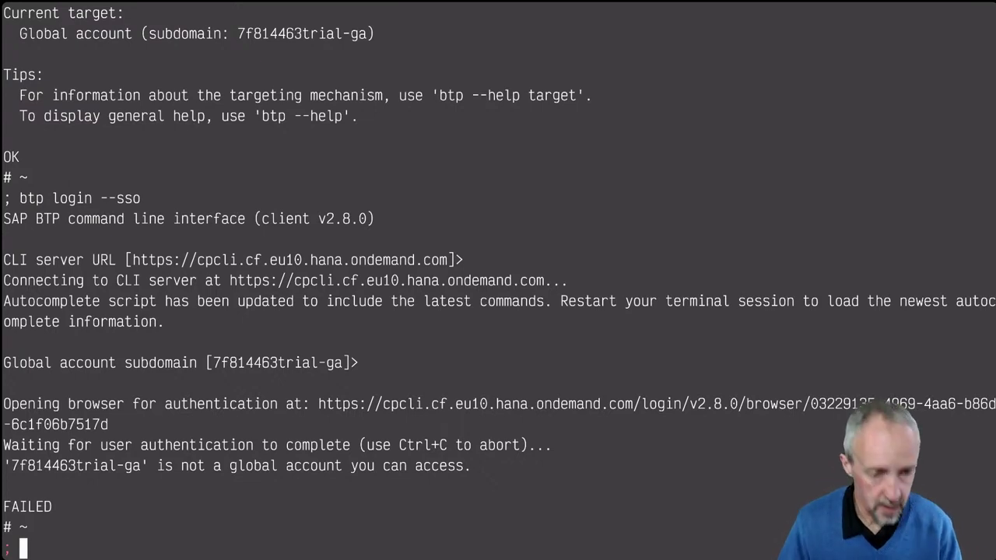
Step: Rerun btp login --sso with global account subdomain 82715b8dtrial-ga
key("Up")
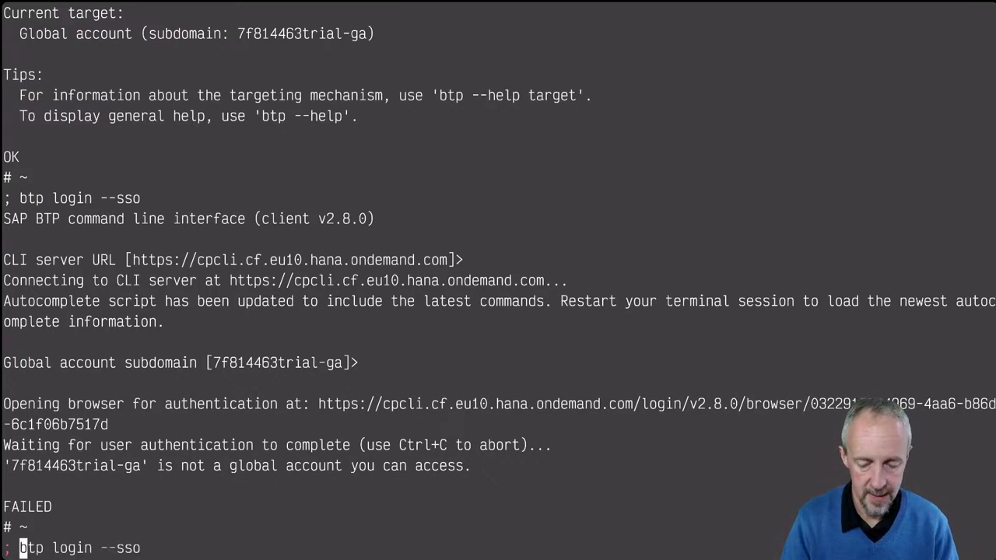
key("ctrl+l")
key("Return")
key("Return")
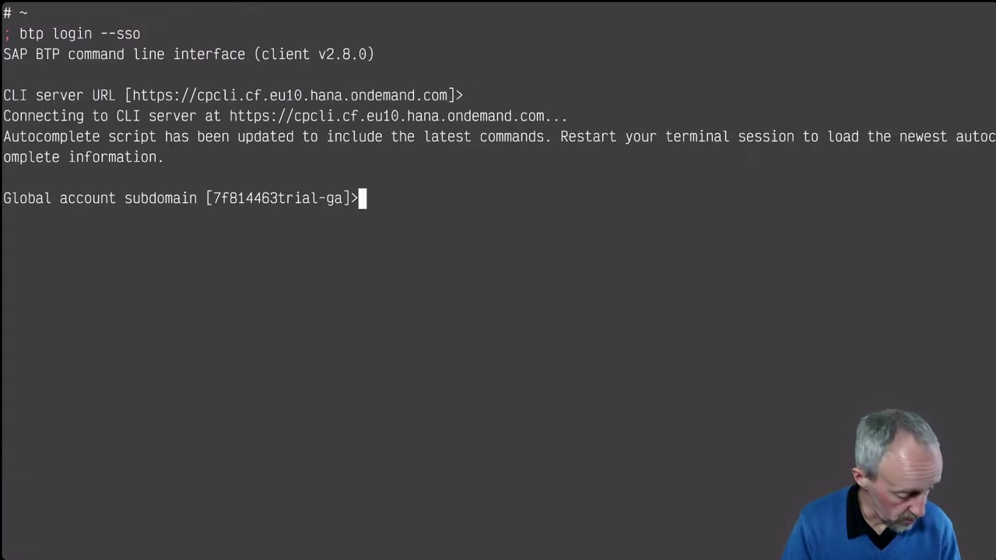
type("82")
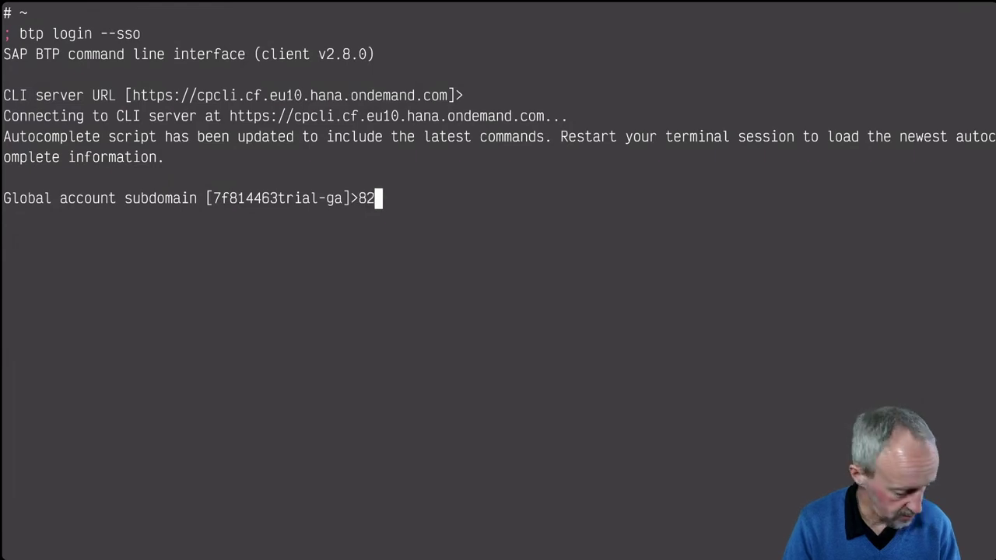
type("715")
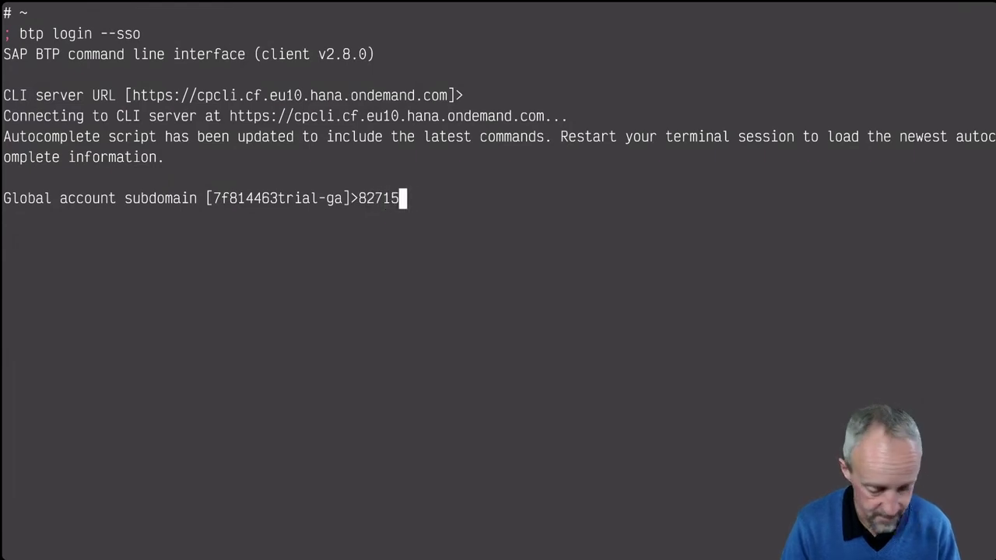
type("b8dtrial-ga")
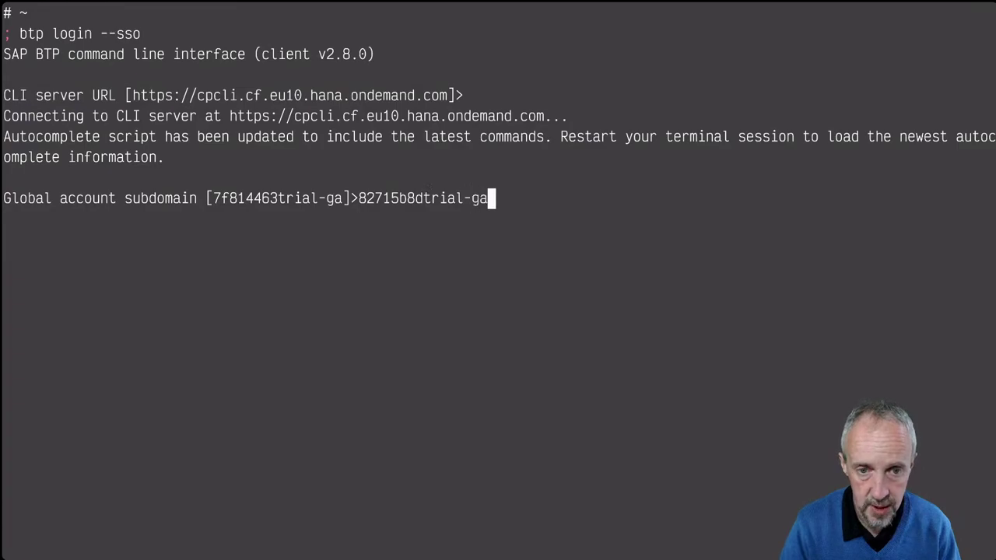
key("Return")
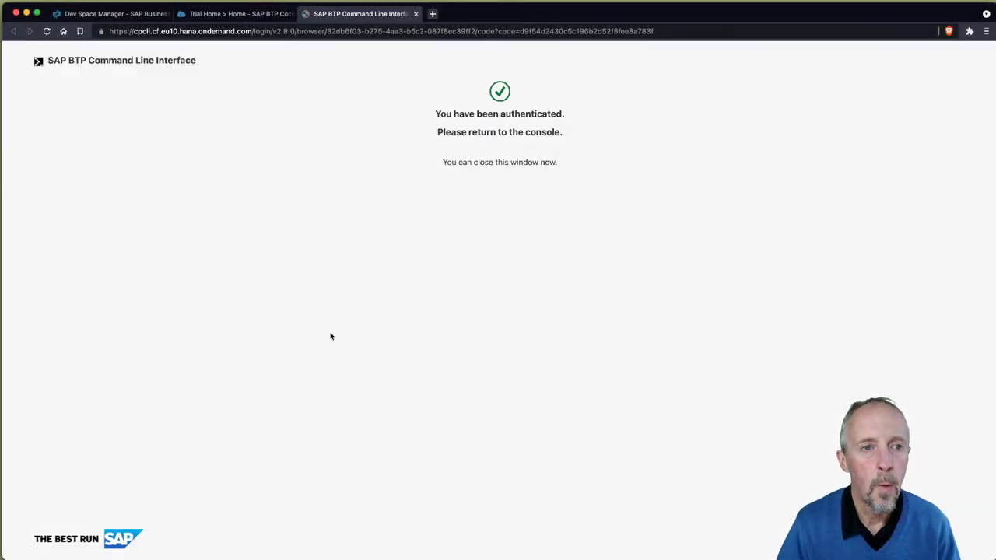
Step: Check the failed login, sign out of the BTP Cockpit, and close the CLI authentication tab
key("super+Tab")
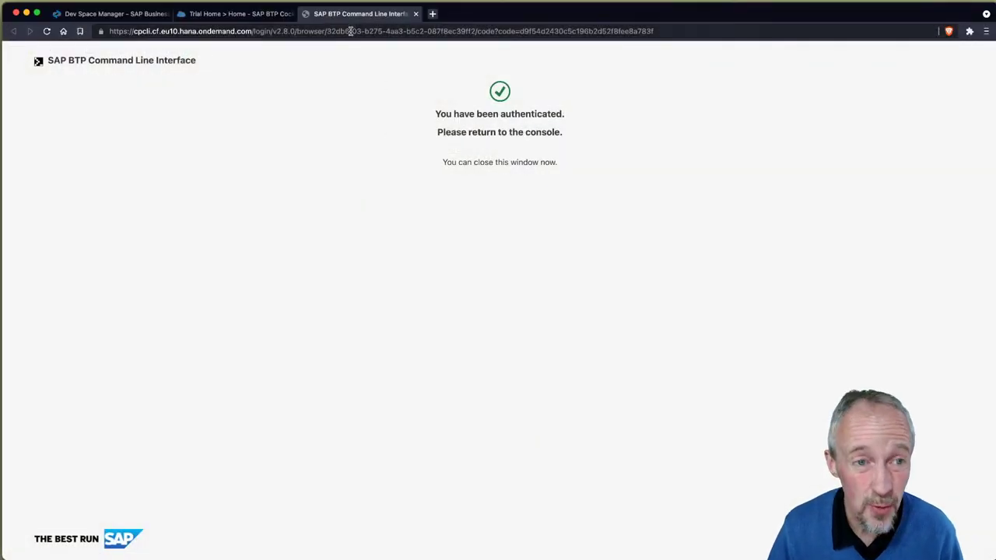
left_click(352, 31)
left_click(207, 18)
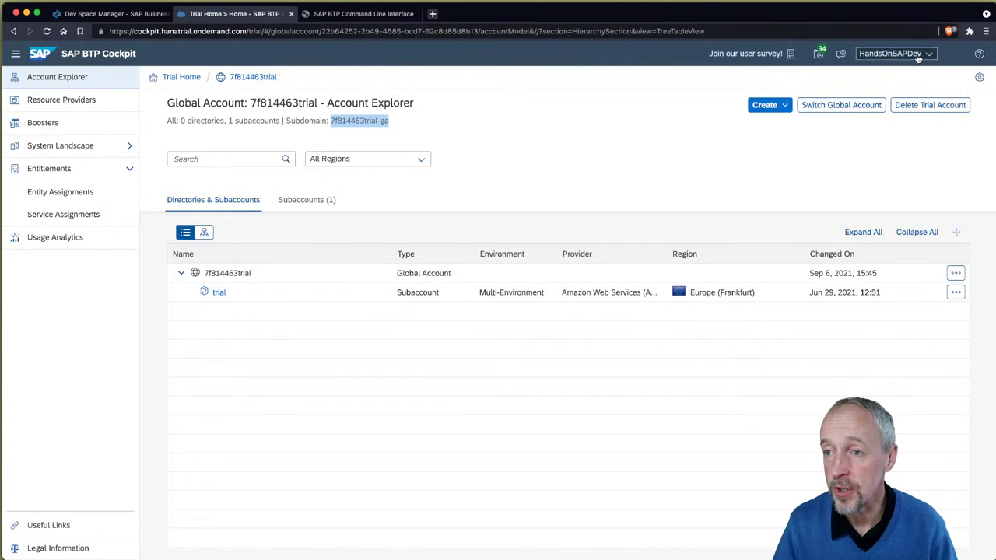
left_click(890, 53)
left_click(882, 169)
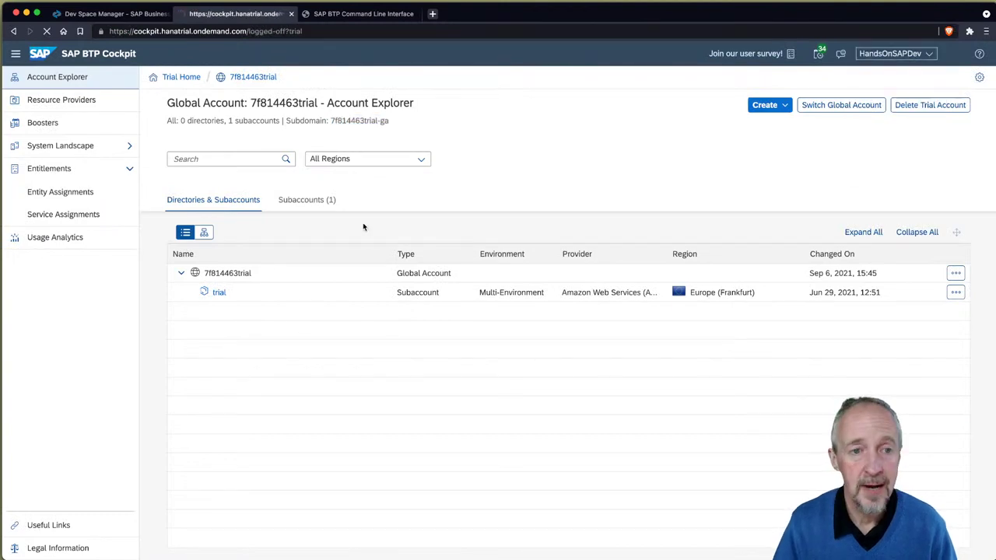
left_click(415, 14)
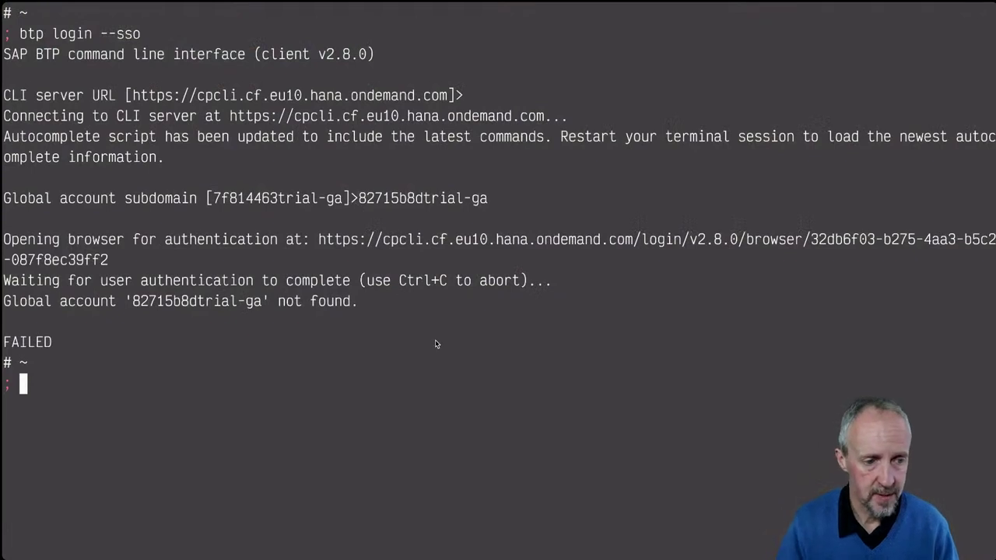
Step: Start btp login --sso again with the default server and subdomain 82715b8dtrial-ga
key("Up")
key("Return")
key("Return")
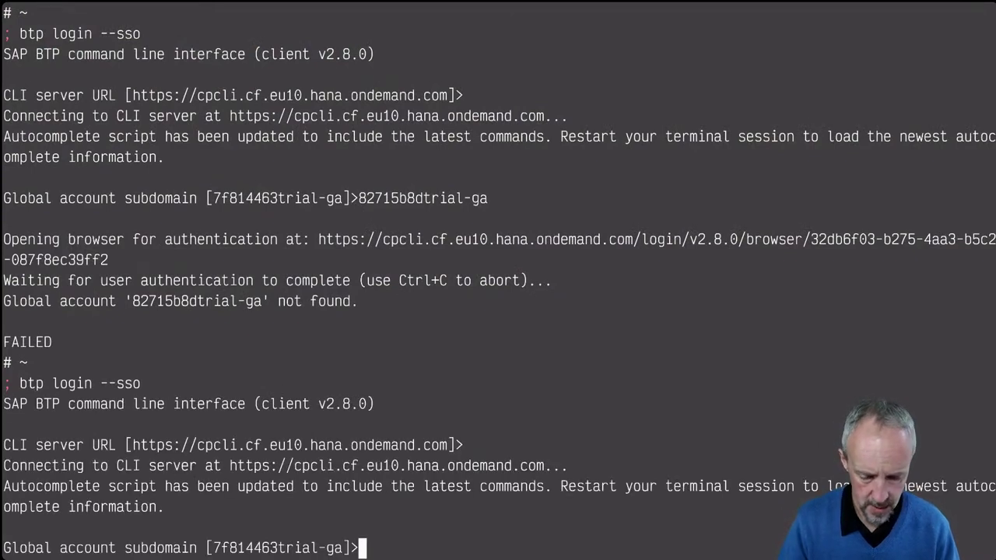
type("827")
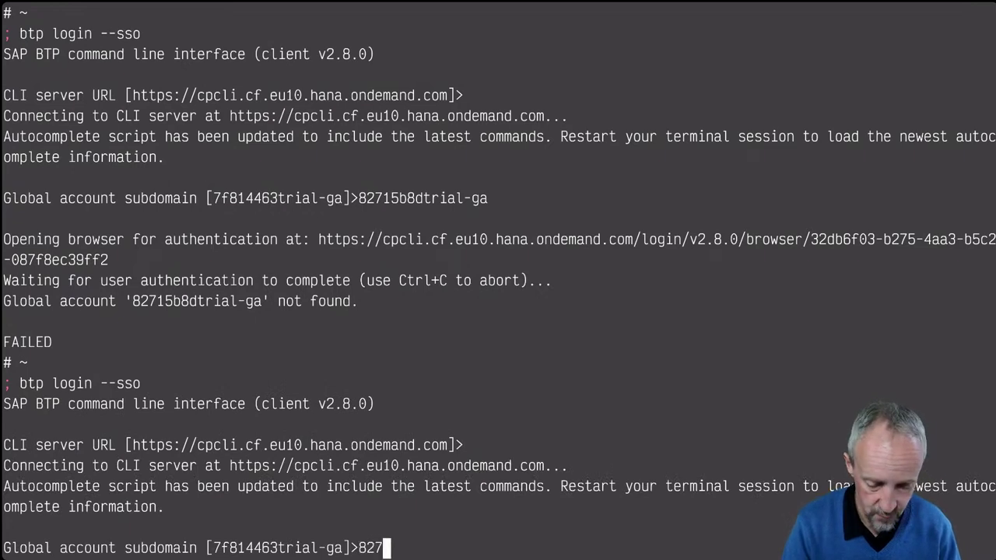
type("15b")
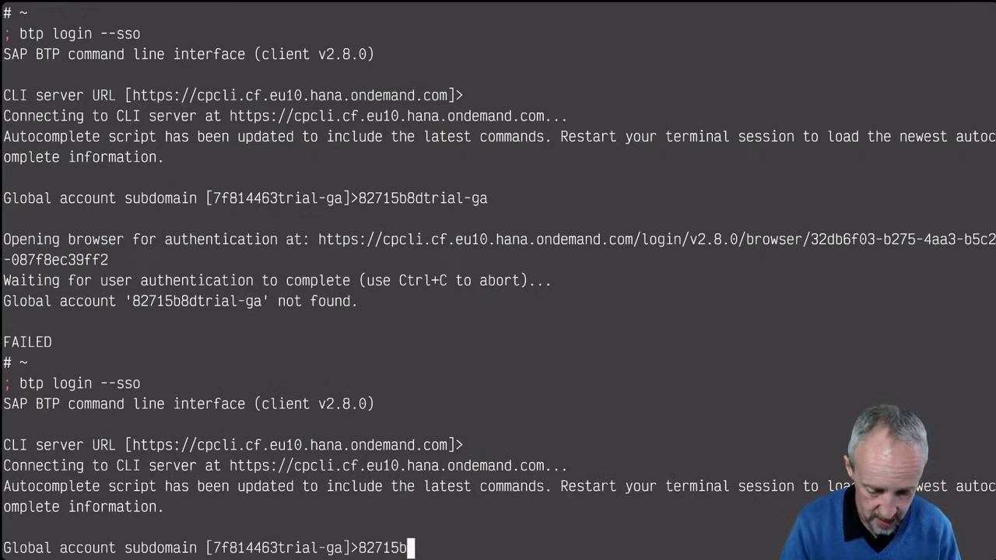
type("8dtrial-g")
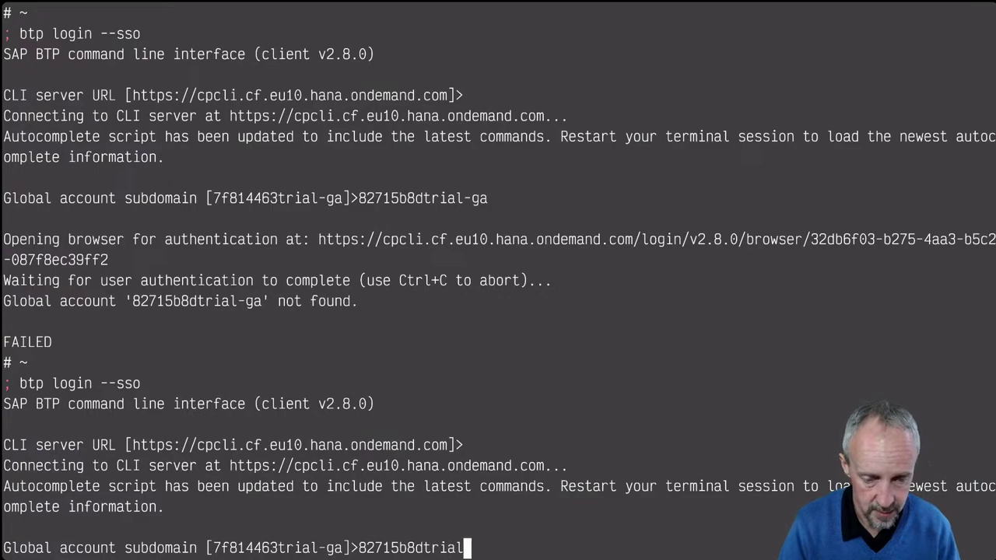
type("a")
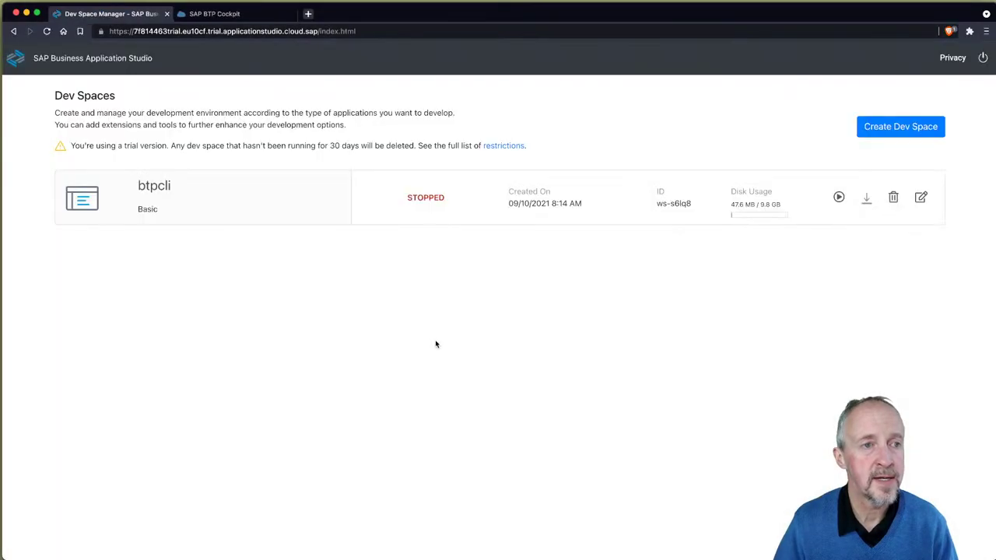
Step: Restart the stopped btpcli dev space and submit the subdomain to reach the SAP ID Service log-on page
left_click(839, 198)
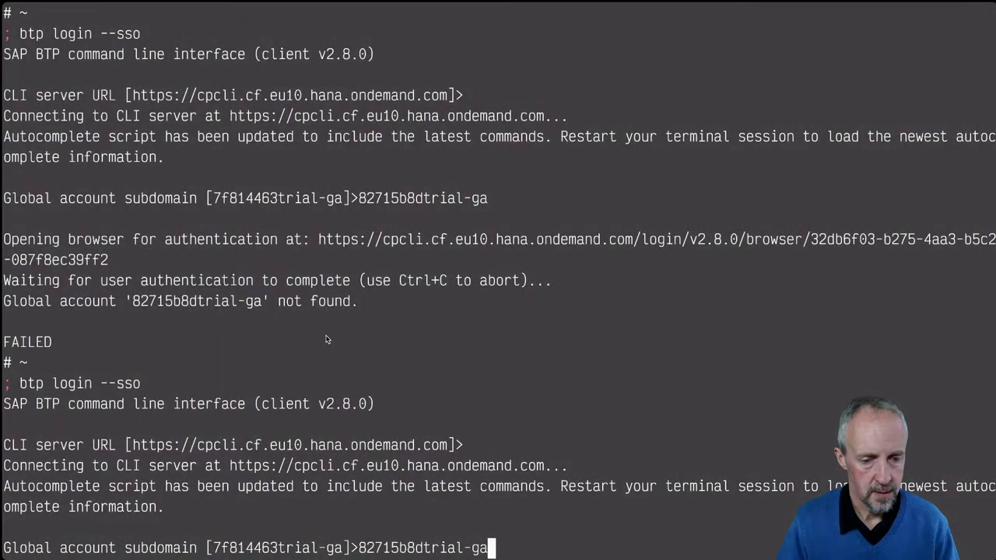
key("Return")
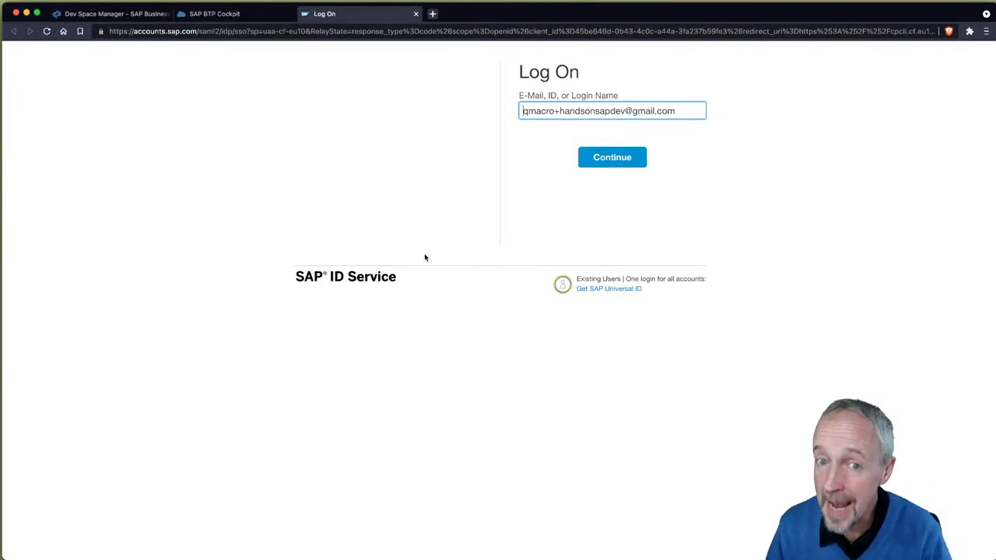
Step: Try signing in with another account's e-mail and saved password, then close the rejected sign-in tab
key("super+a")
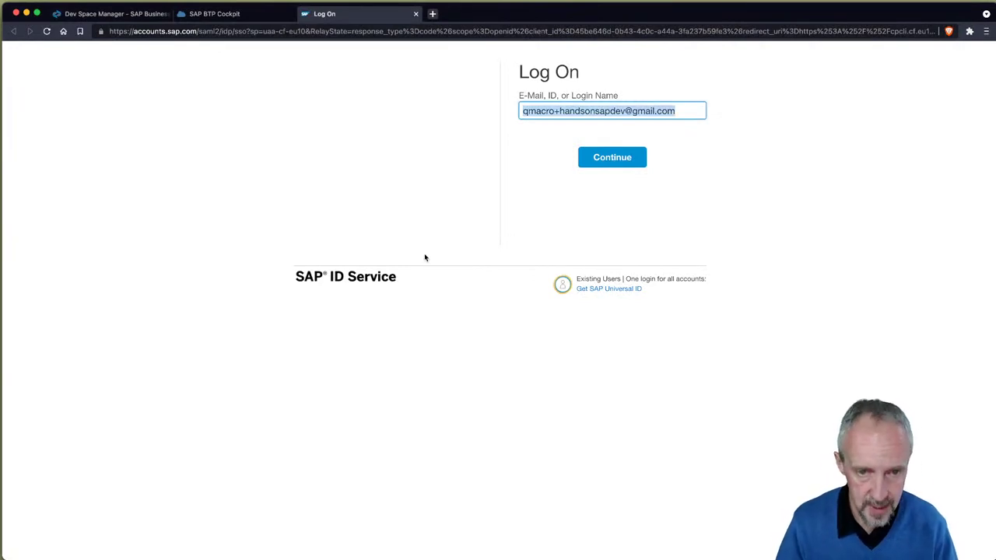
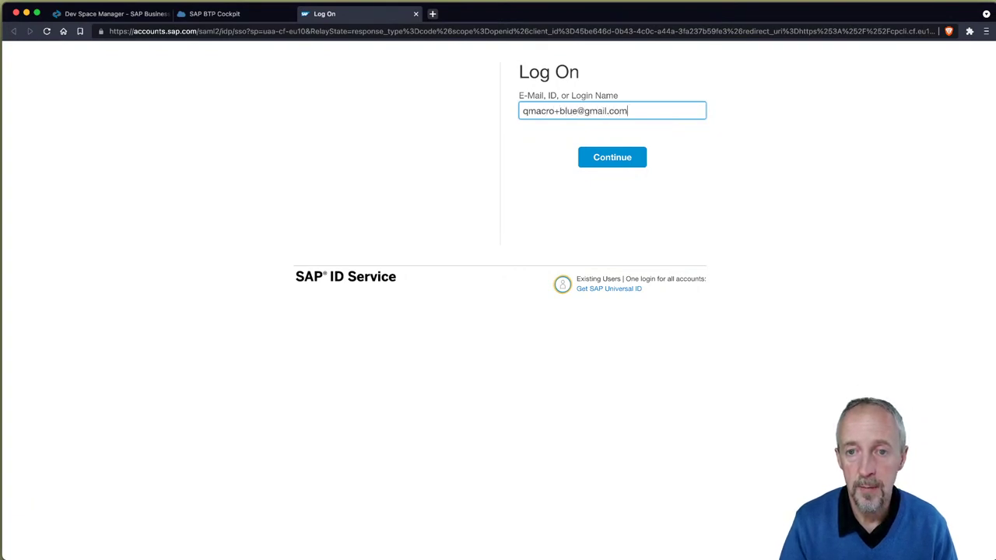
key("Return")
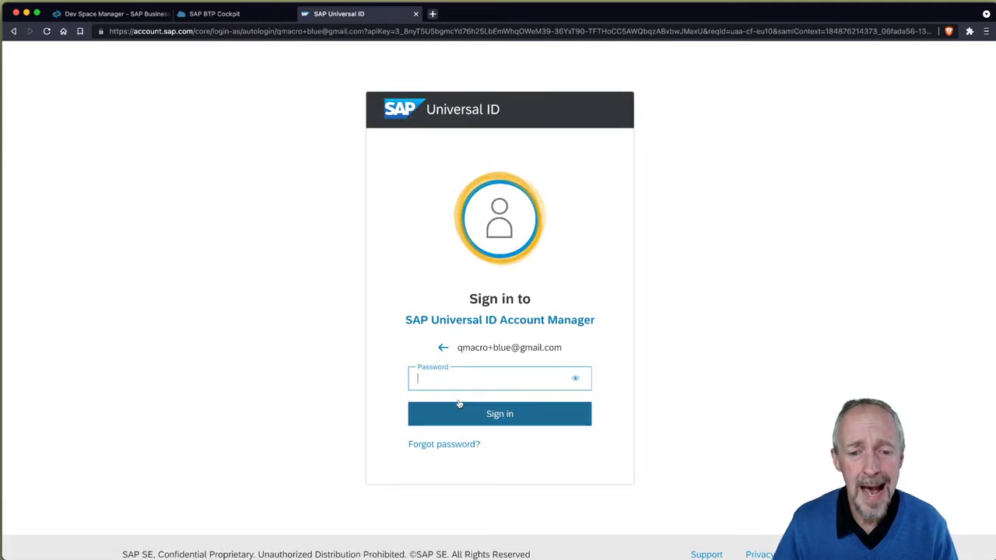
left_click(454, 375)
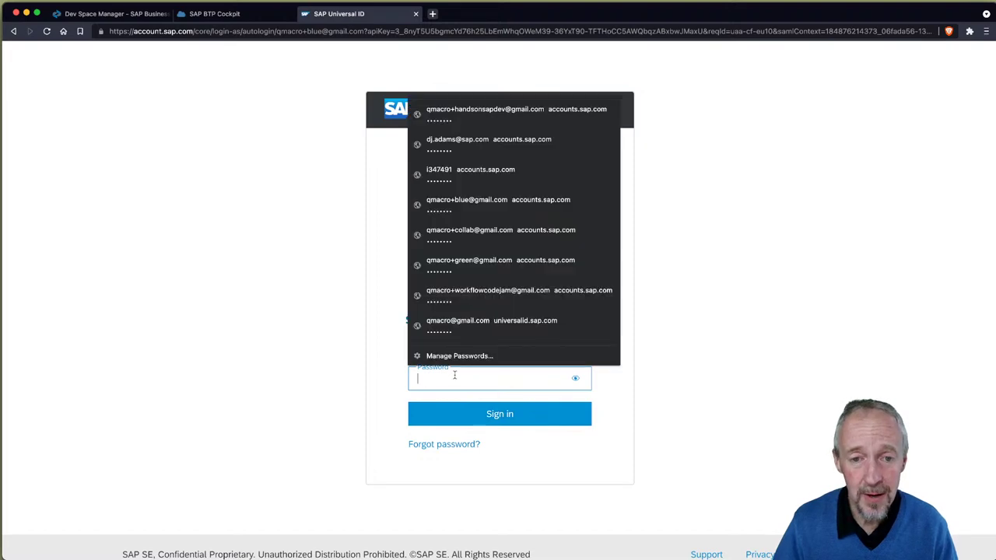
left_click(455, 201)
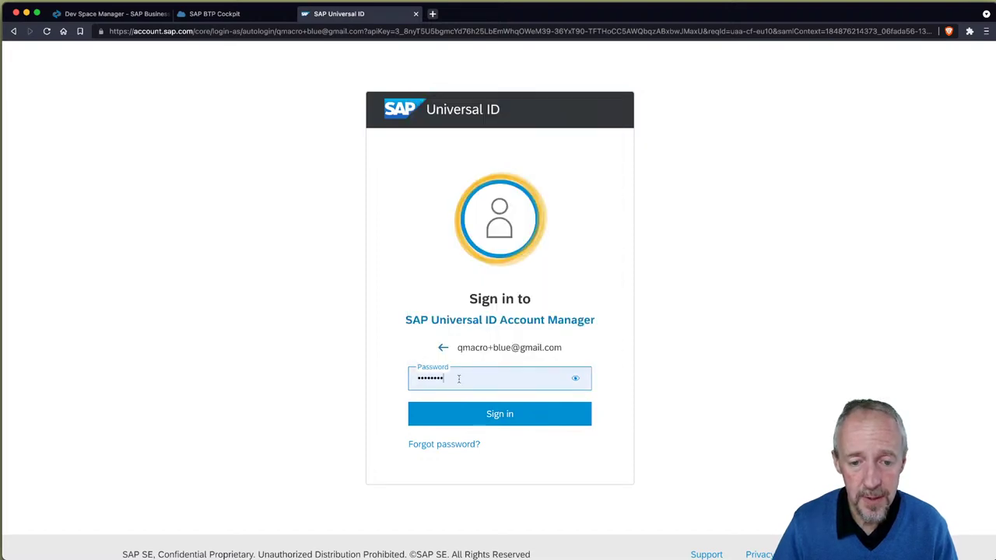
left_click(490, 413)
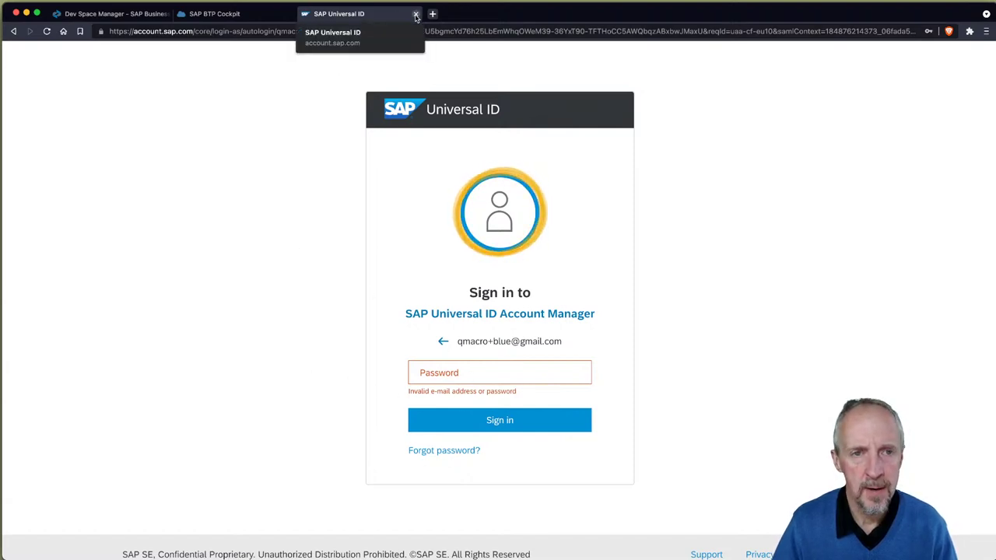
left_click(416, 14)
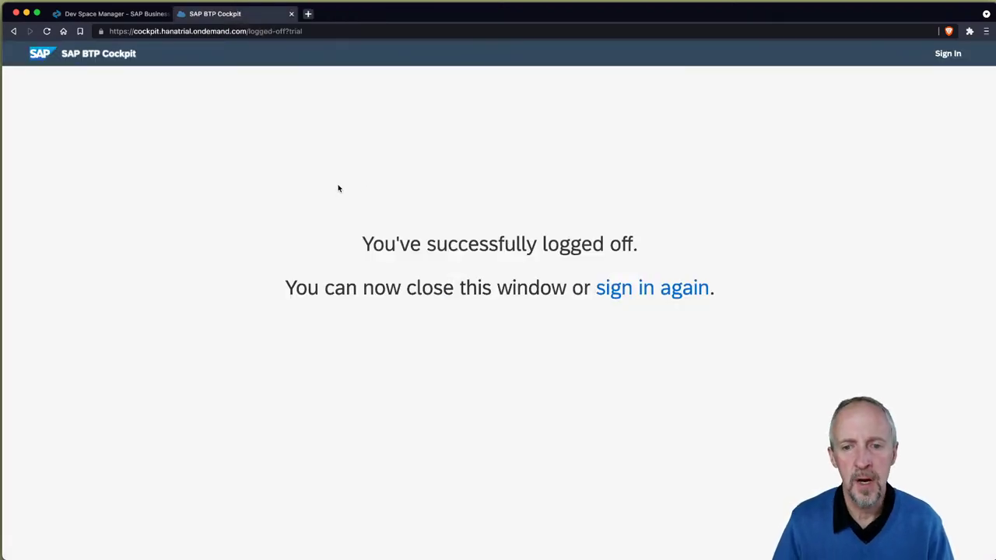
Step: Switch from the browser back to the terminal awaiting BTP CLI authentication
key("super+Tab")
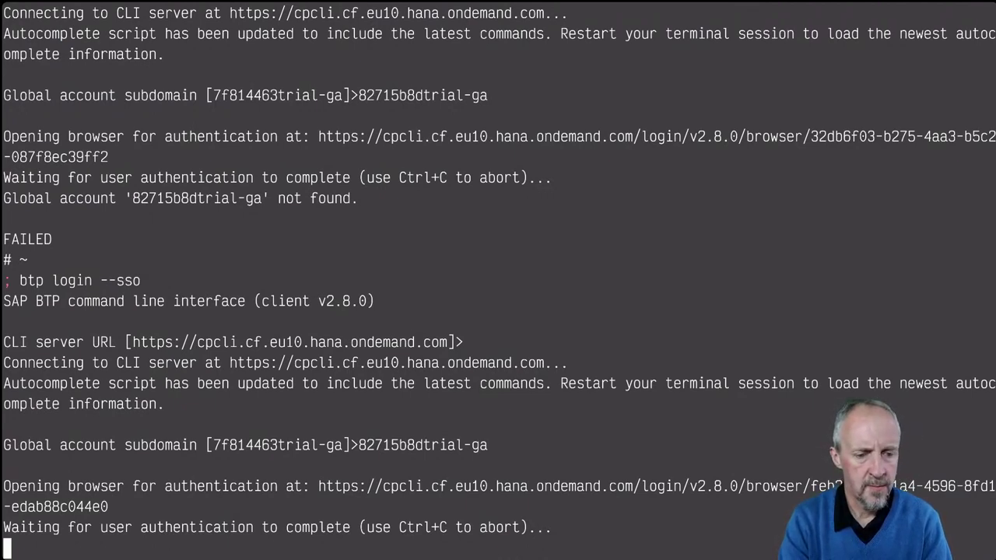
Step: Abort the waiting btp SSO login, leaving a fresh shell prompt
key("ctrl+c")
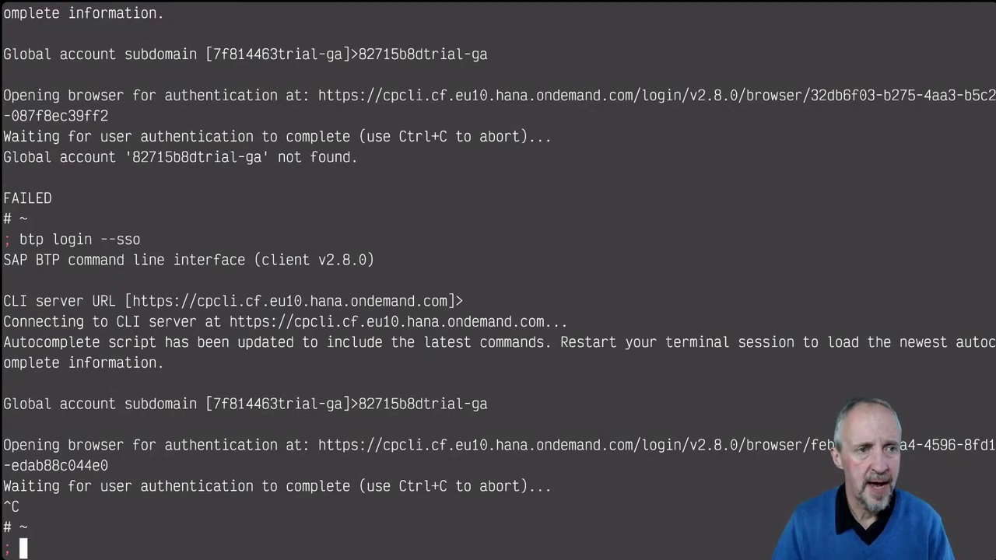
key("super+Tab")
key("super+Tab")
key("super+Tab")
key("super+Tab")
key("super+Tab")
key("super+Tab")
key("super+Tab")
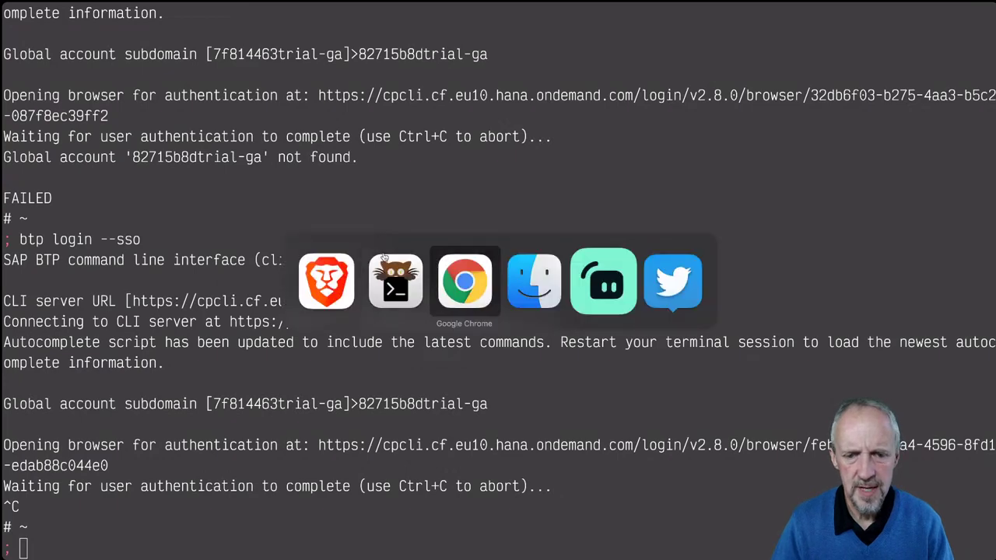
Step: Set Google Chrome as the default web browser in System Preferences' General pane
key("super+space")
type("sys")
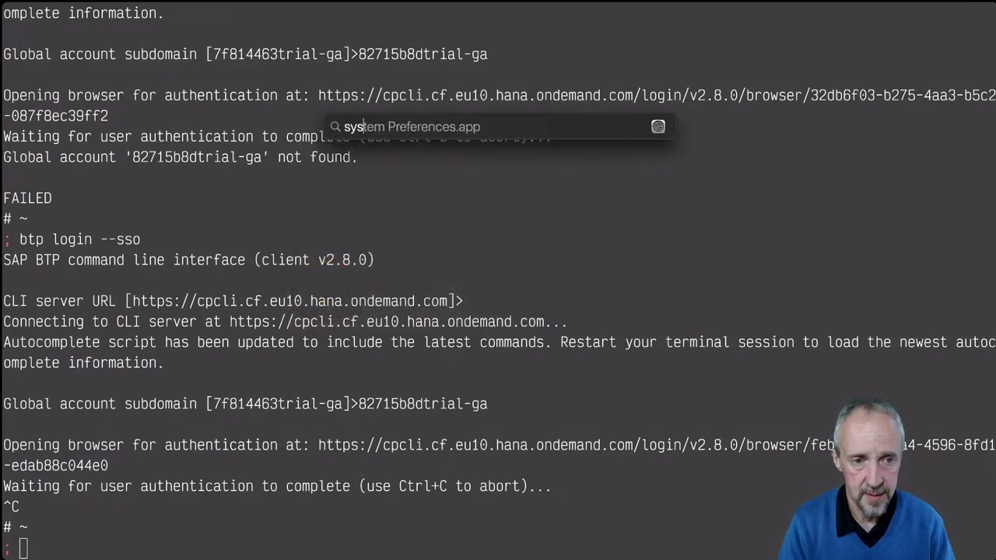
key("Return")
left_click(301, 122)
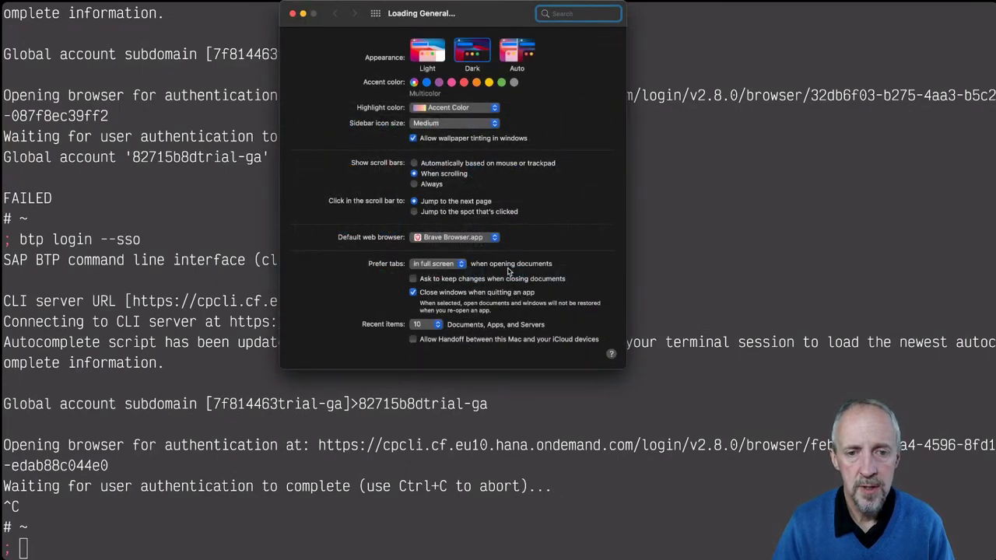
left_click(495, 241)
left_click(465, 255)
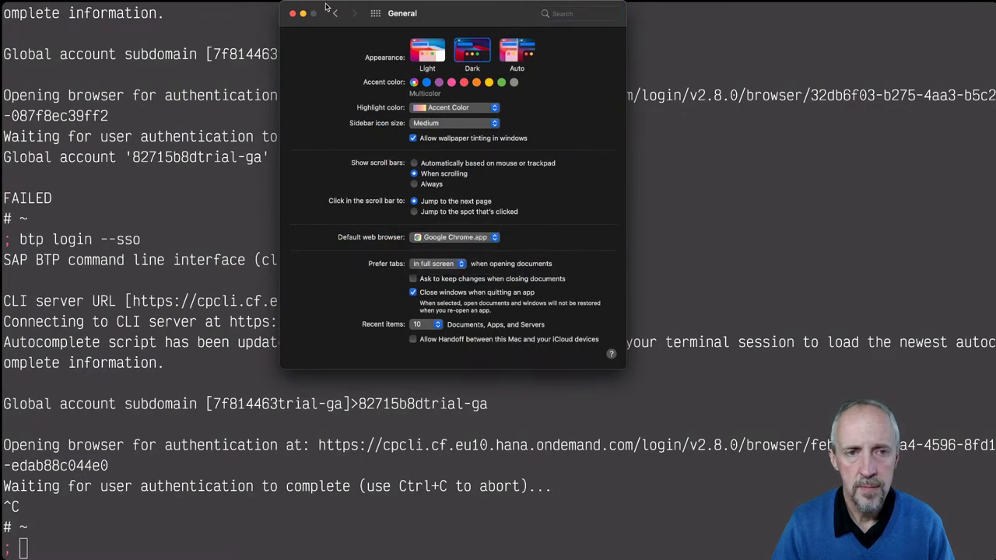
left_click(293, 14)
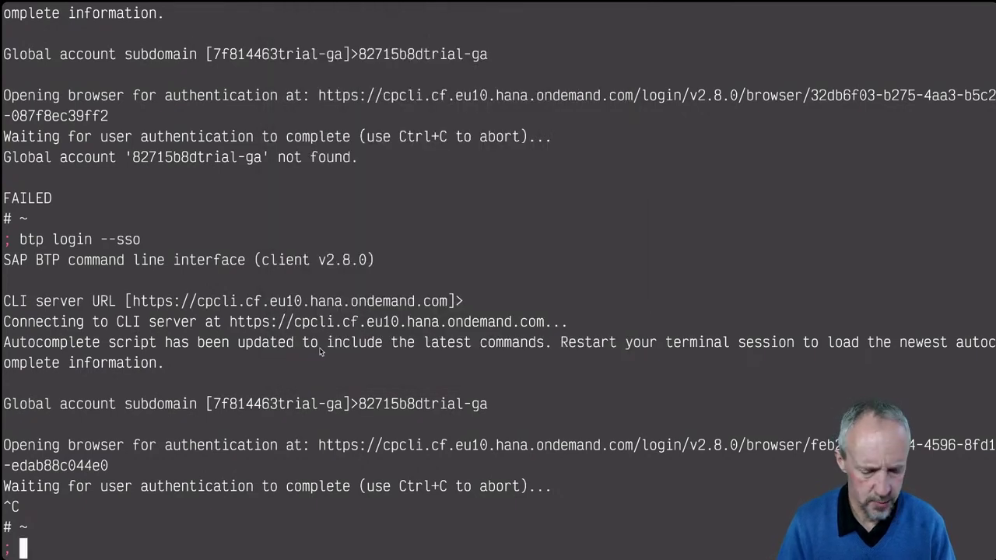
Step: Clear the terminal and rerun btp login --sso with global account subdomain cde3af75trial-ga
key("Return")
key("Return")
type("clear")
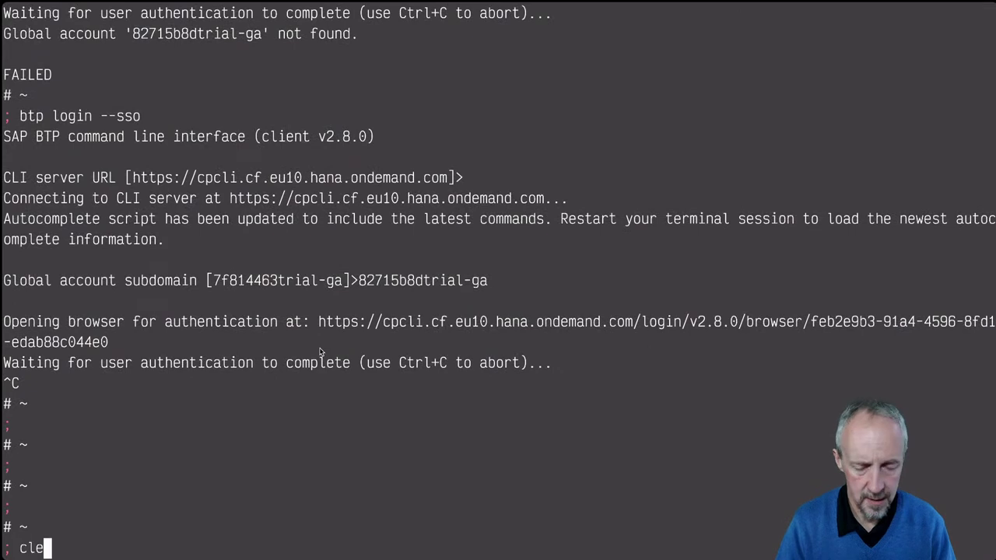
key("Return")
key("Up")
key("Up")
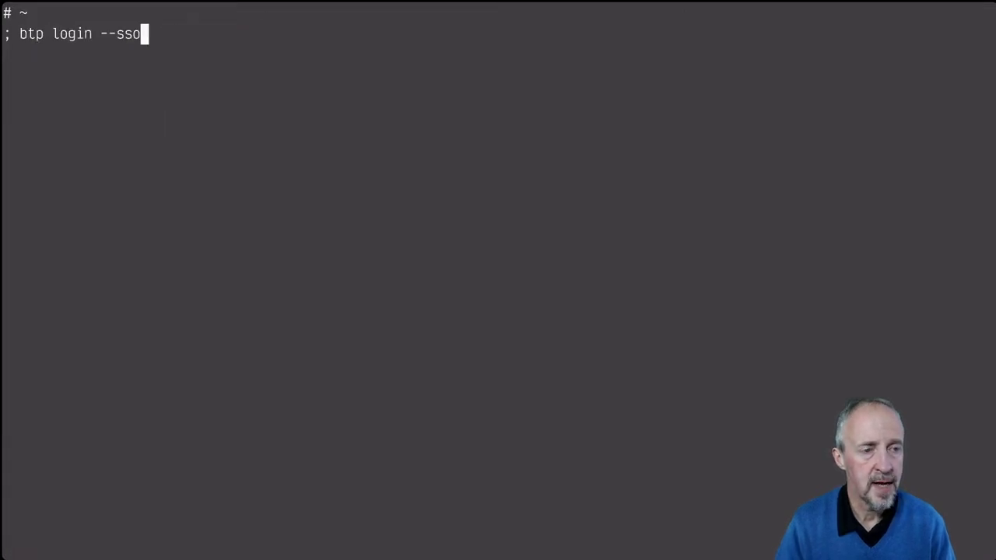
key("Return")
key("Return")
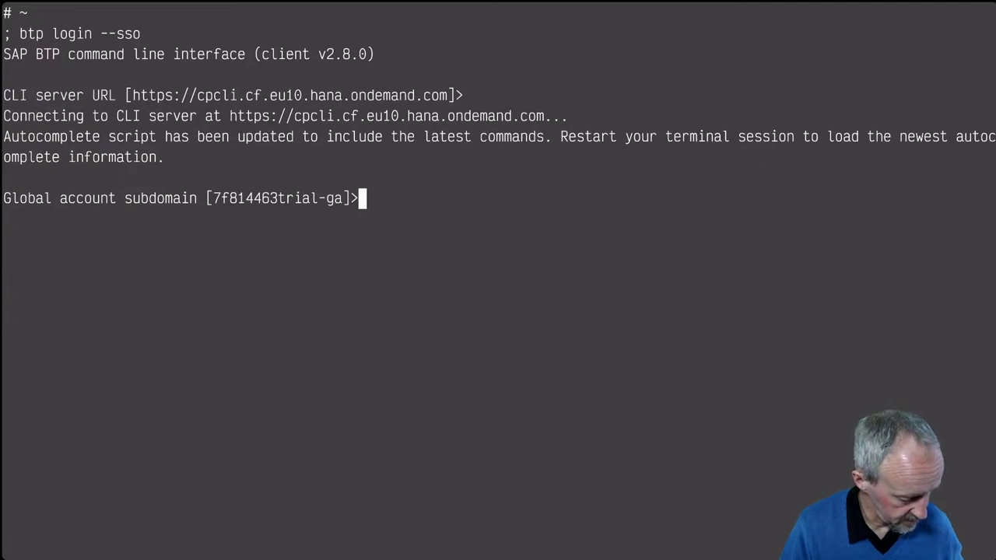
type("cd")
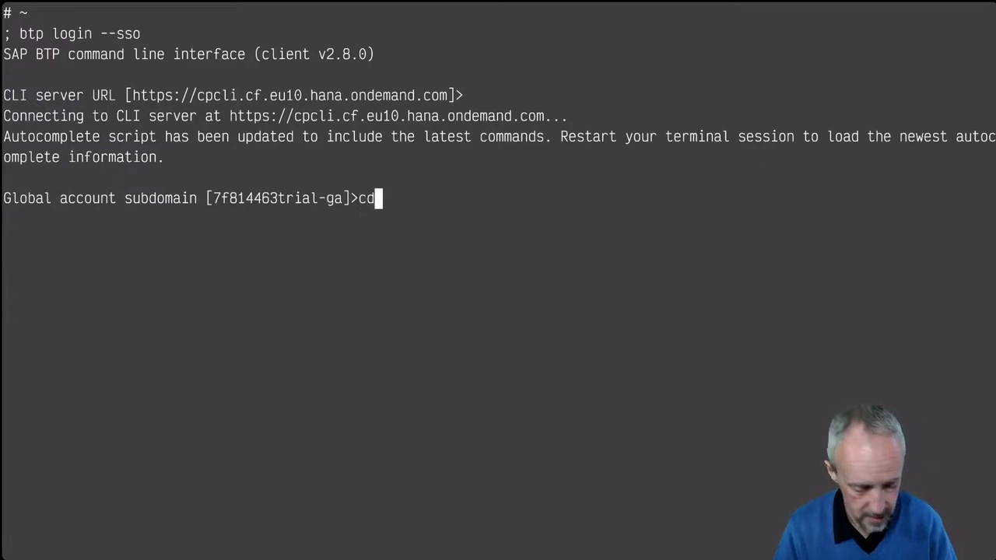
type("e3")
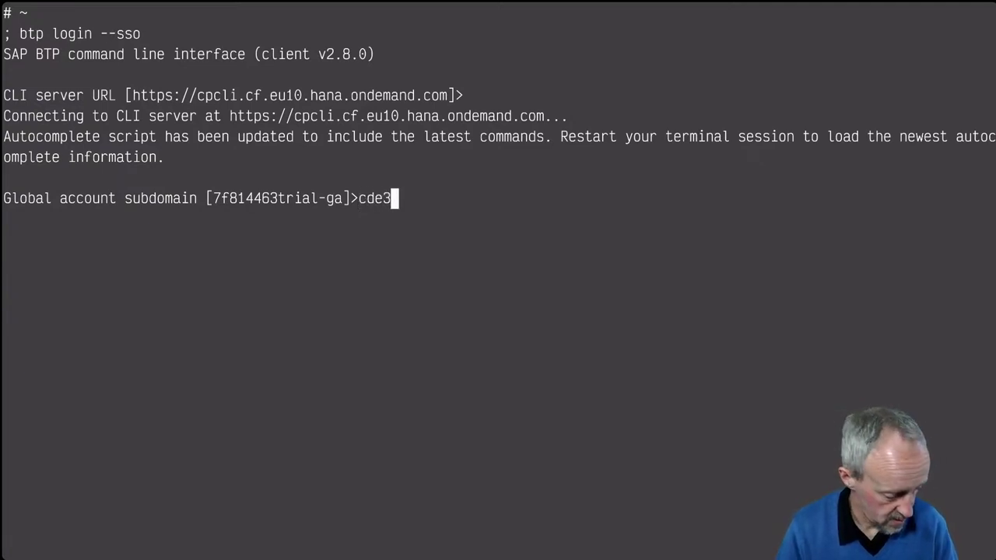
type("af")
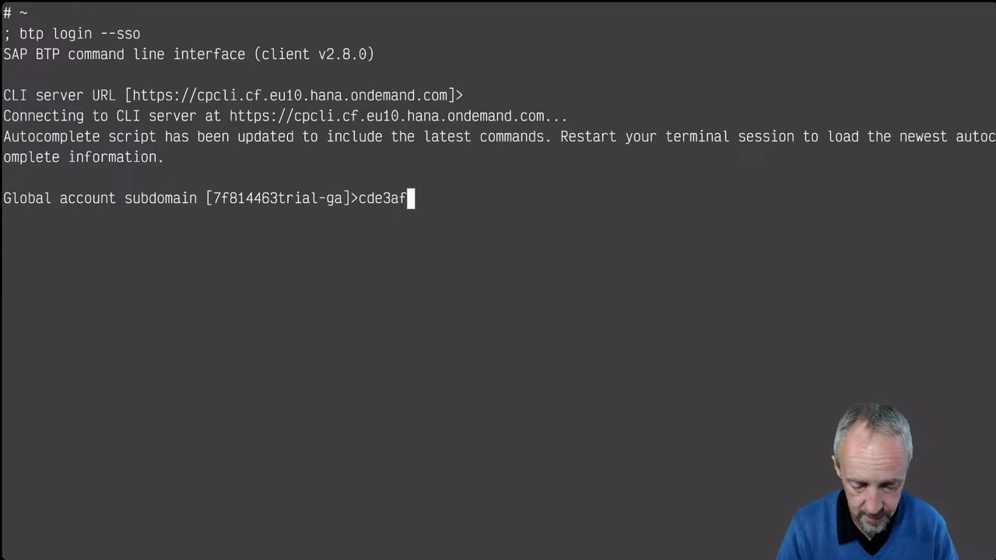
type("75-g")
key("BackSpace")
key("BackSpace")
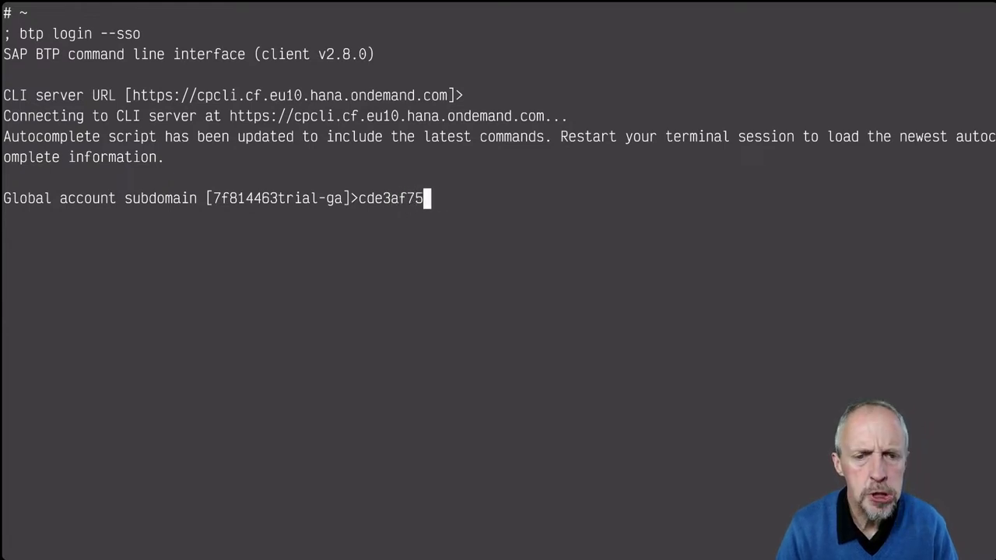
type("trial-ga")
key("Return")
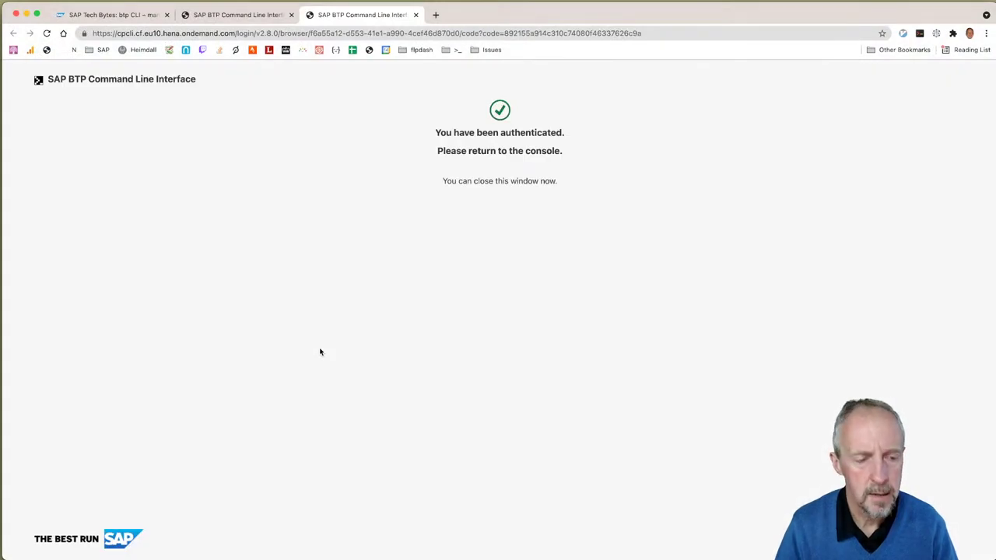
Step: Confirm the terminal reports login successful for cde3af75trial-ga, then close one authentication tab
key("super+Tab")
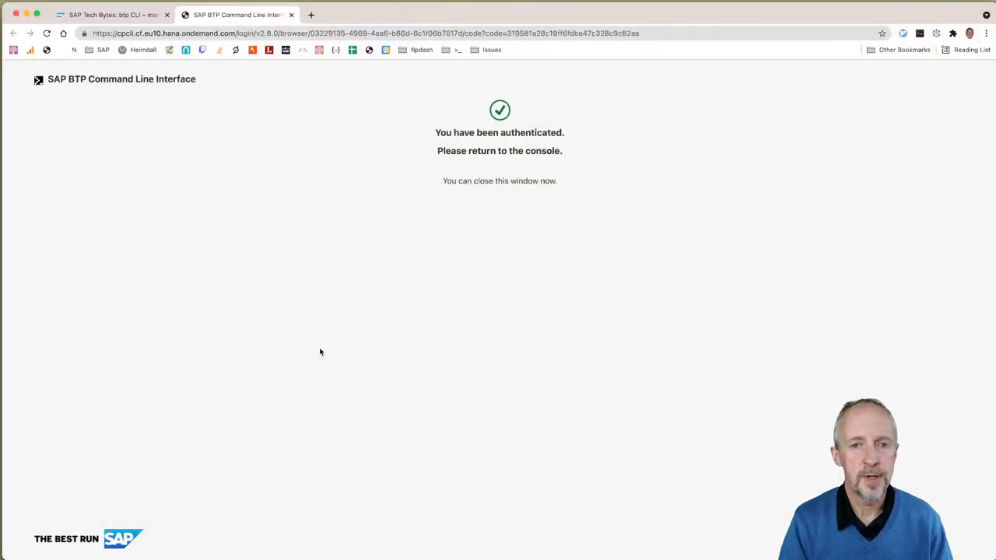
key("super+w")
Step: Reopen the btpcli dev space from Brave's Dev Space Manager tab using Vimium link hints
key("super+Tab")
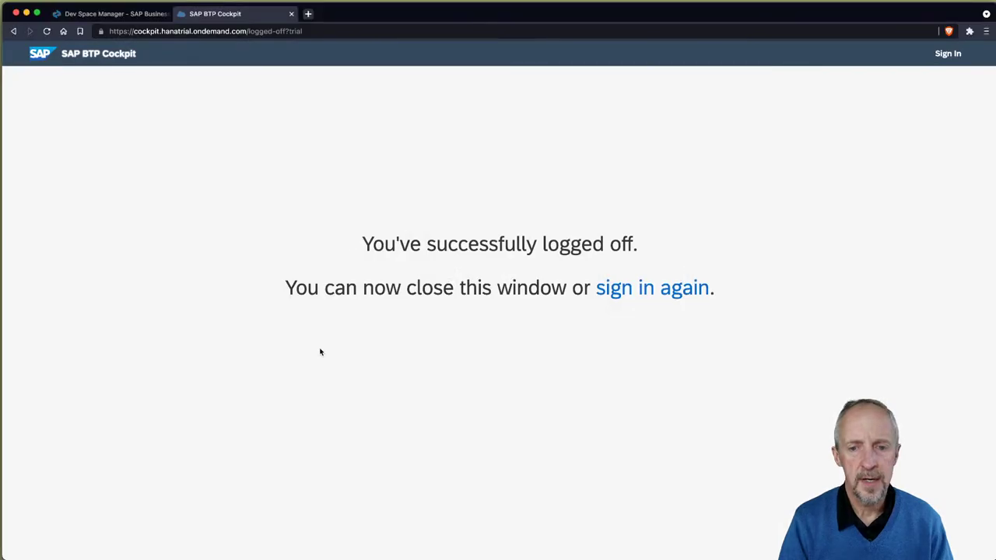
key("ctrl+shift+Tab")
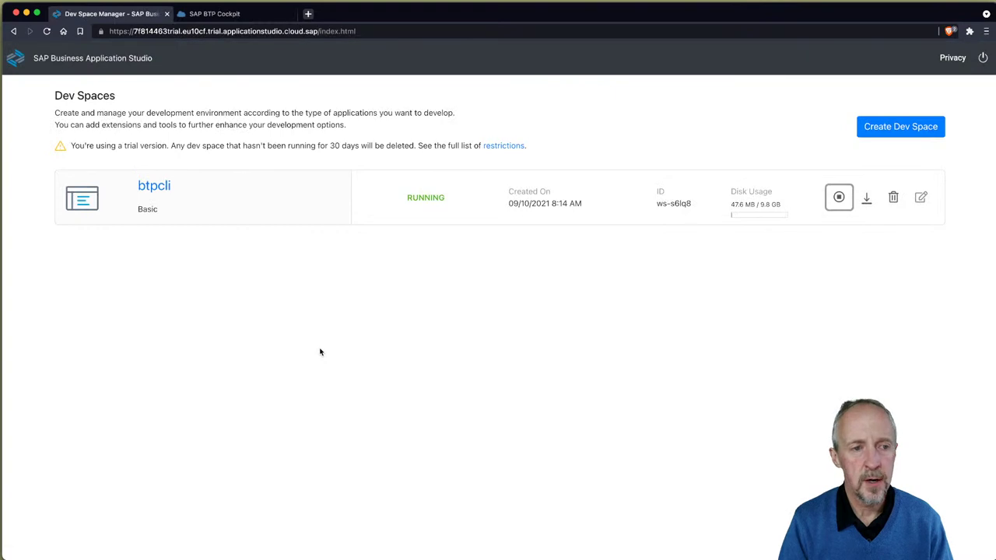
key("f")
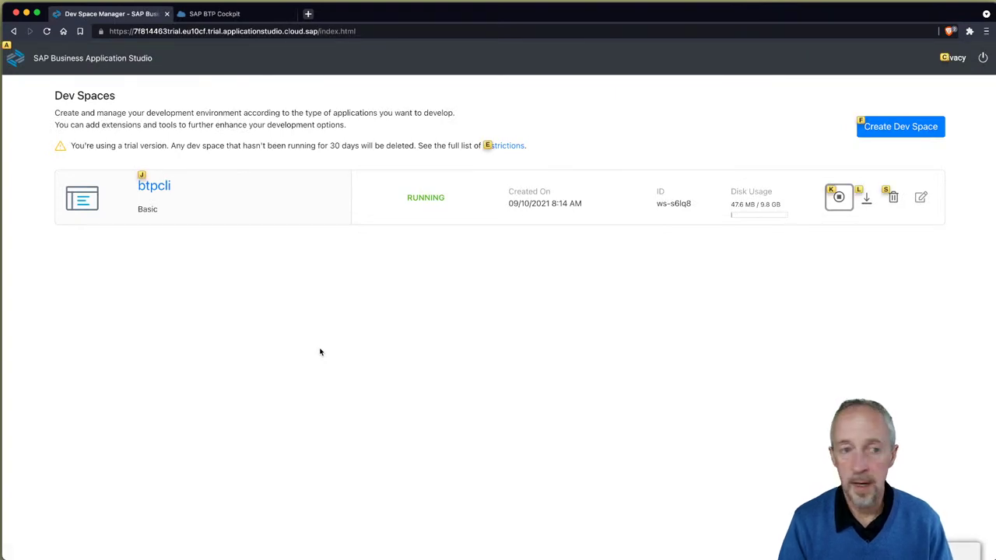
key("j")
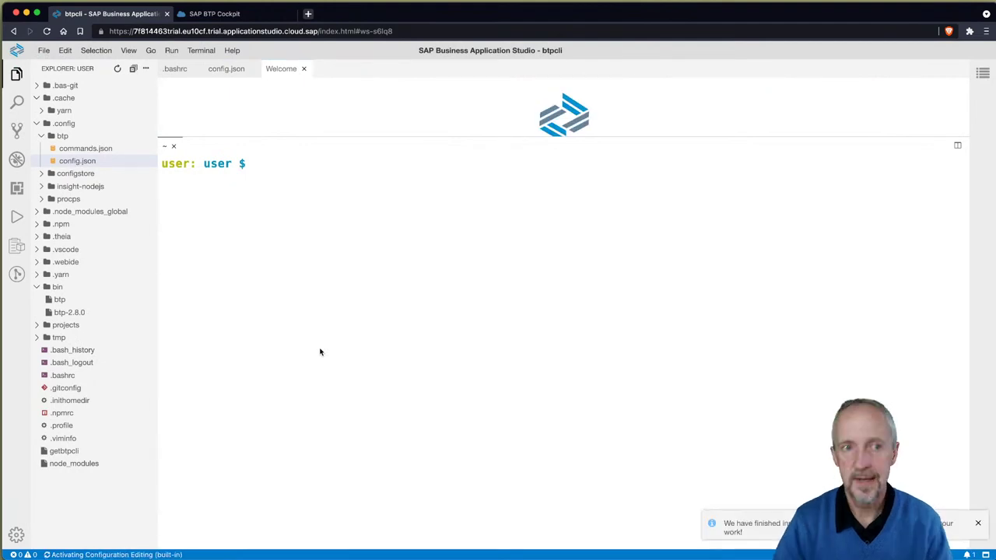
Step: Close the Welcome, config.json and .bashrc tabs, run btp, and dismiss the install notification
left_click(304, 69)
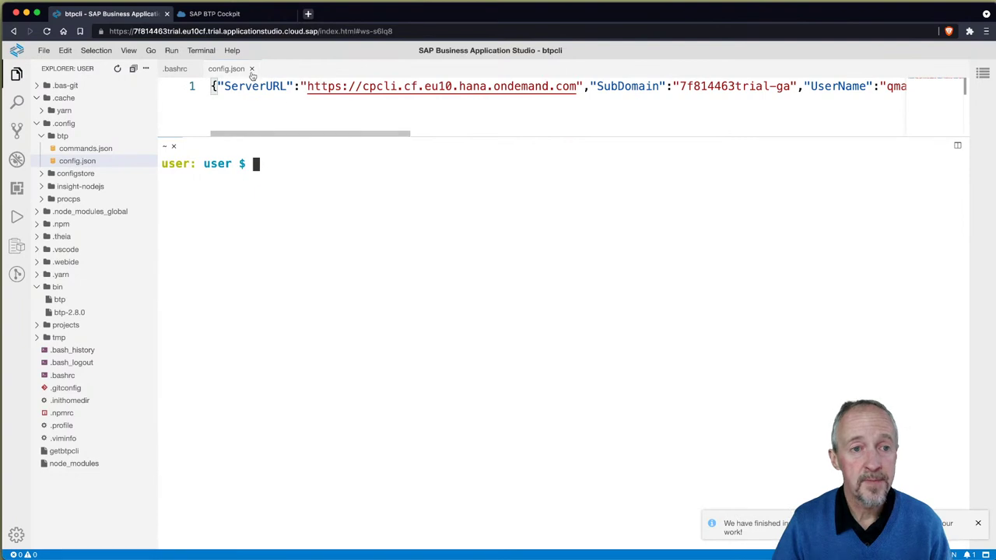
left_click(252, 69)
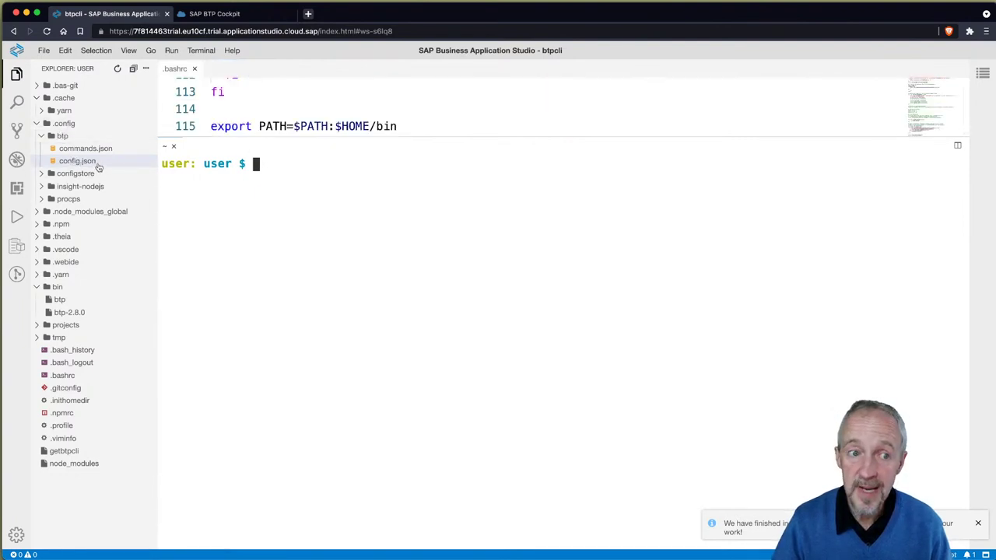
left_click(195, 69)
type("btp")
key("Return")
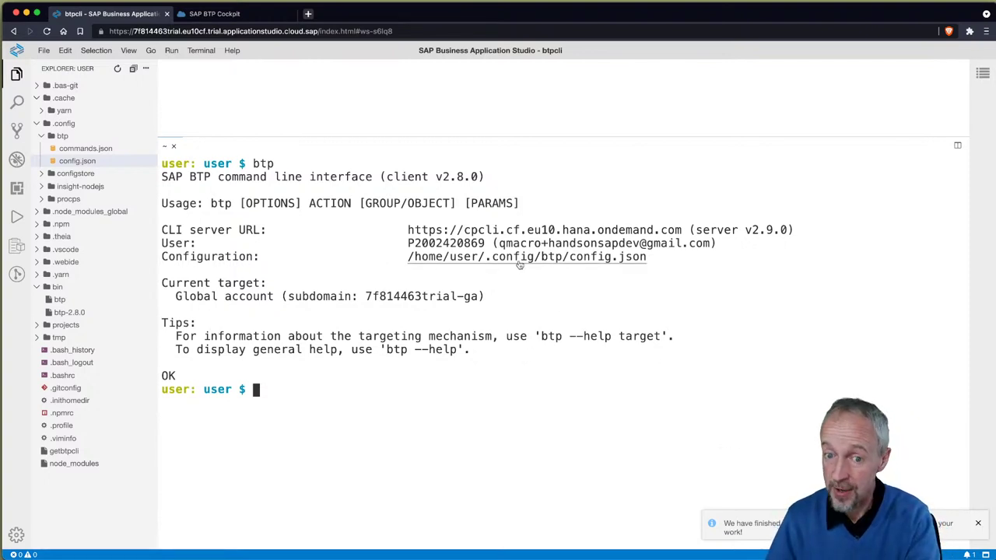
left_click(978, 522)
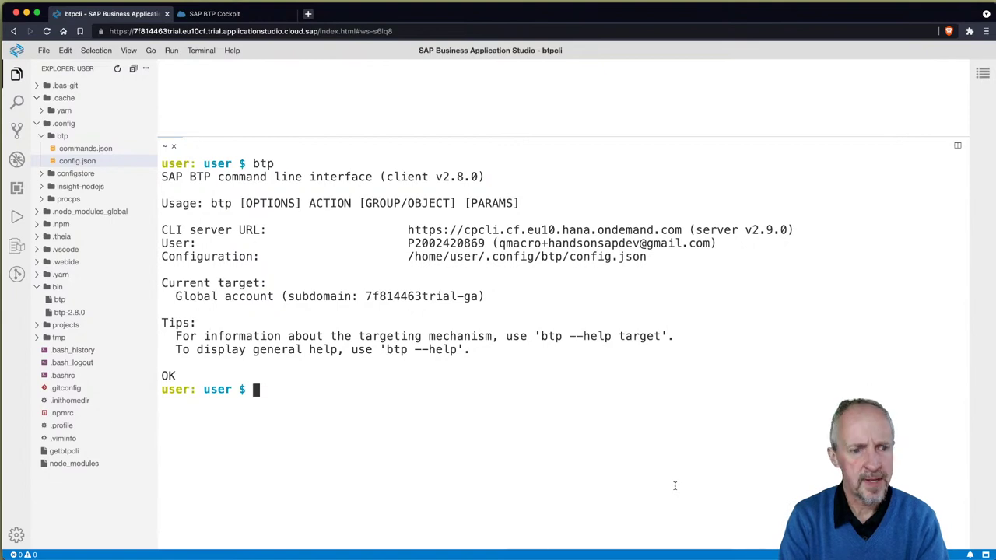
Step: Run btp --help and enlarge the terminal panel to show the whole help output
type("btp ")
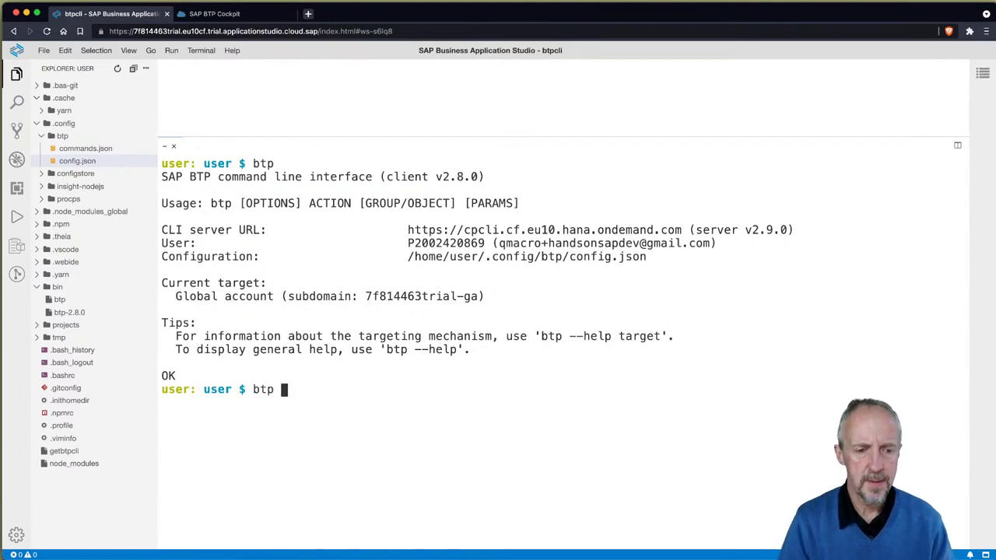
type("--help")
key("Return")
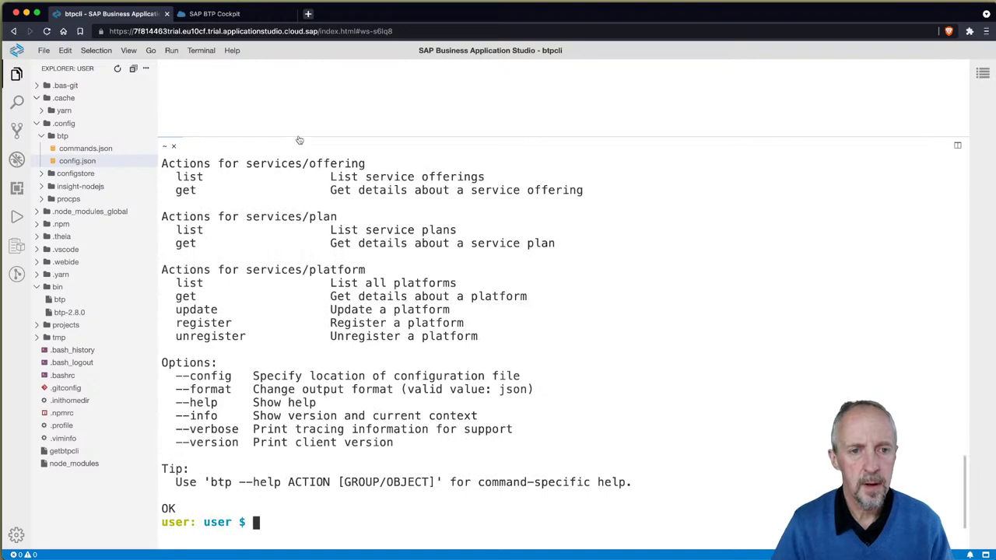
left_click_drag(298, 139, 509, 557)
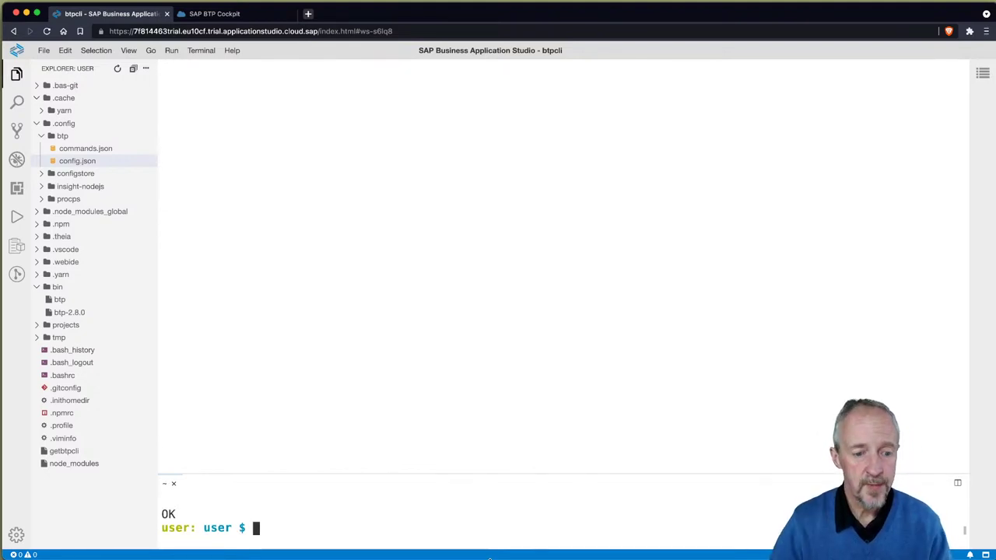
left_click_drag(462, 476, 458, 75)
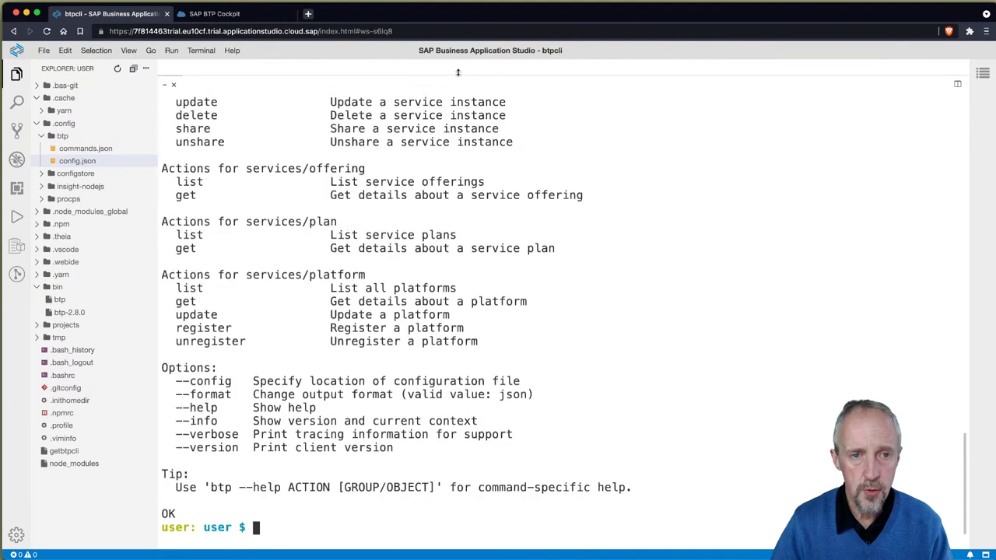
left_click(428, 518)
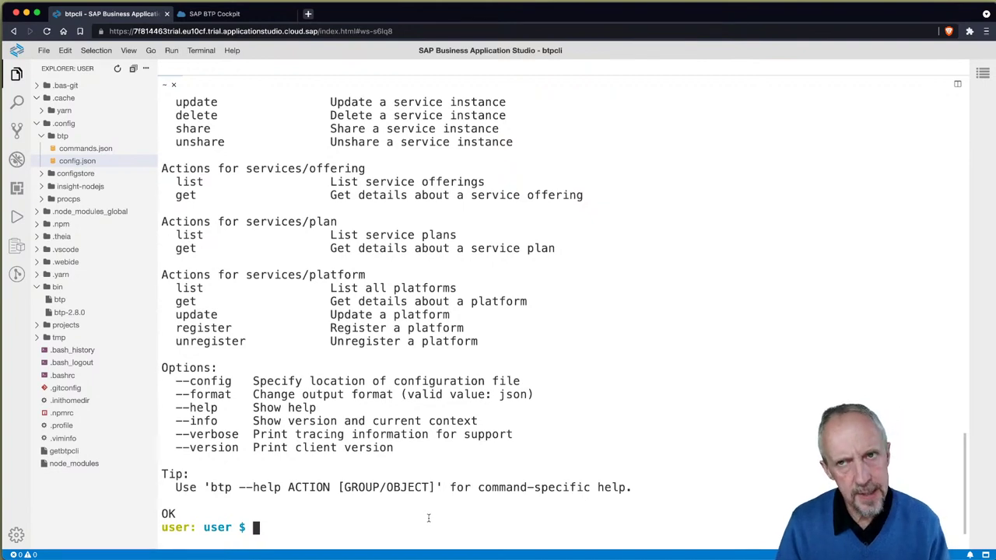
Step: Clear the terminal, run btp and btp --help, and highlight the target action's description
key("ctrl+l")
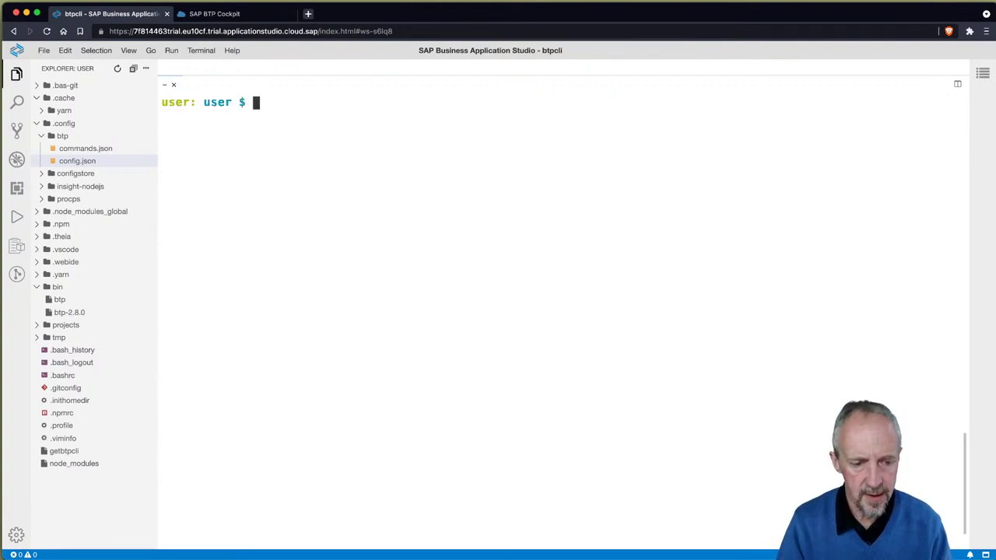
type("btp")
key("Return")
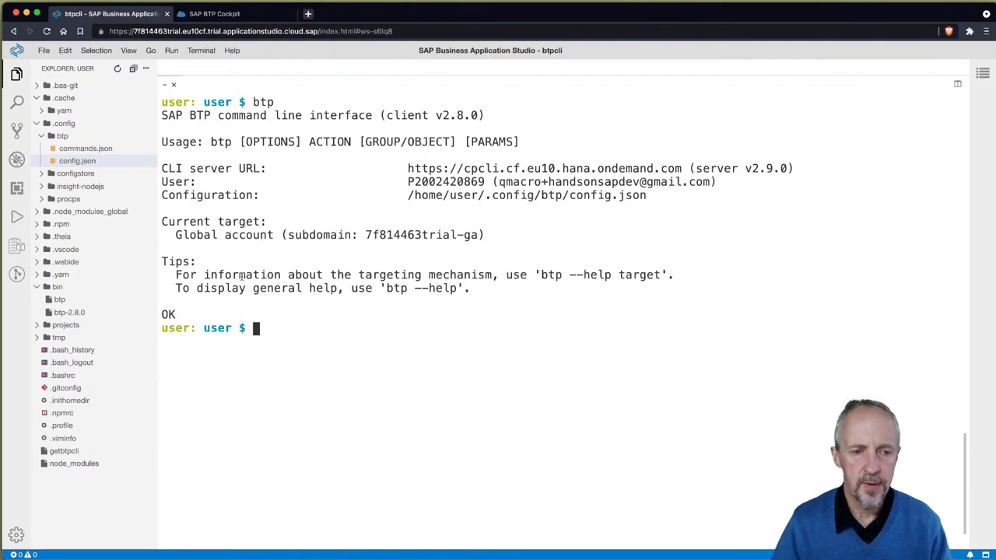
type("btp --help")
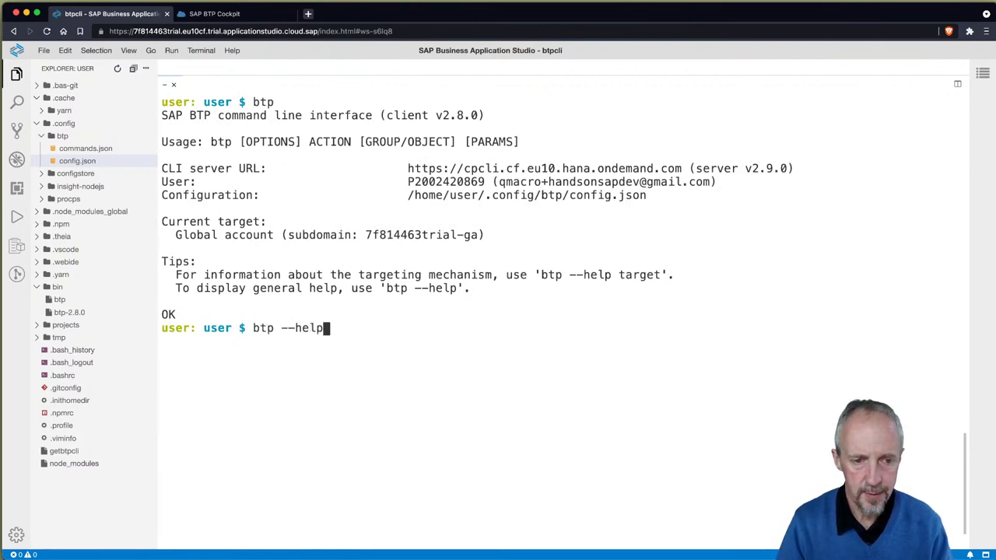
key("Return")
scroll(513, 330, "up", 20)
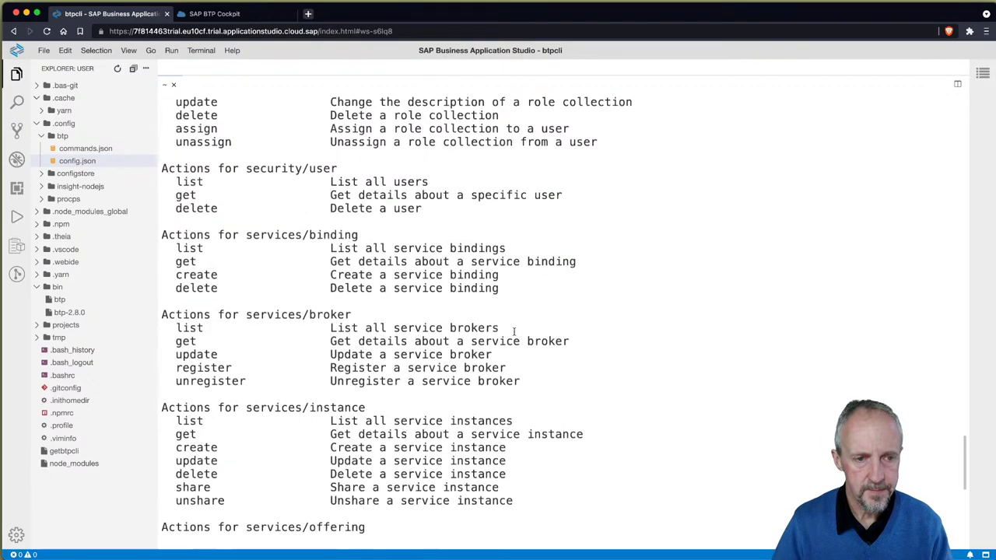
scroll(416, 352, "up", 10)
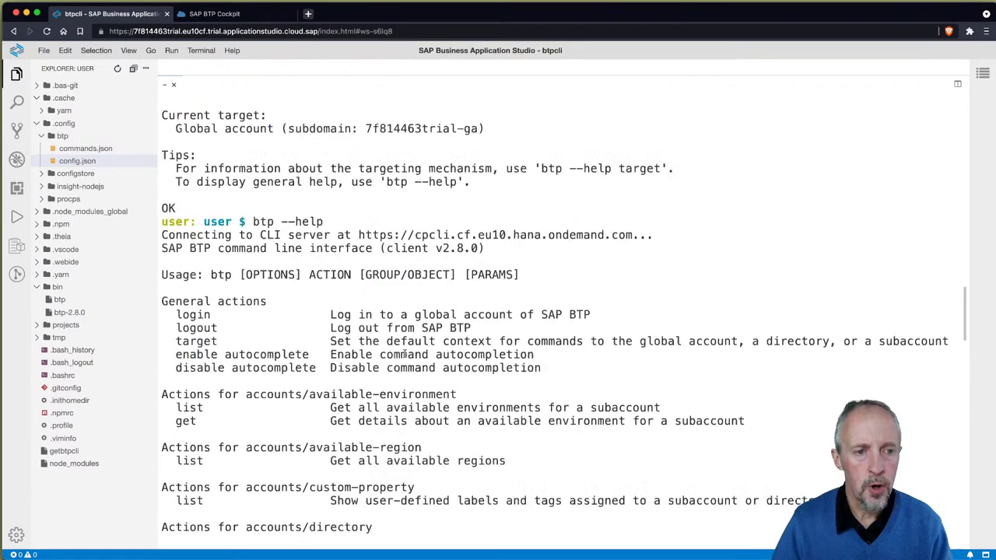
scroll(389, 343, "down", 4)
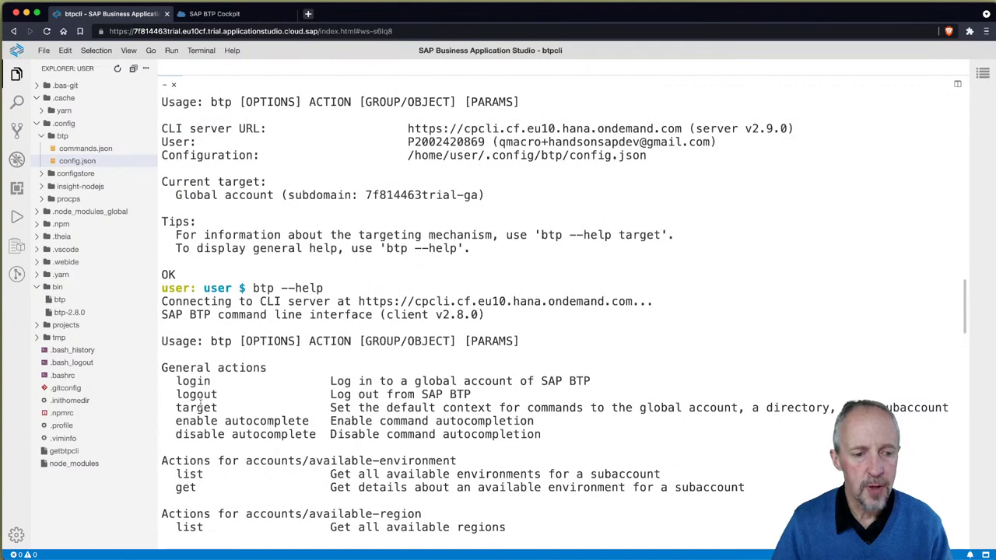
left_click_drag(175, 408, 910, 402)
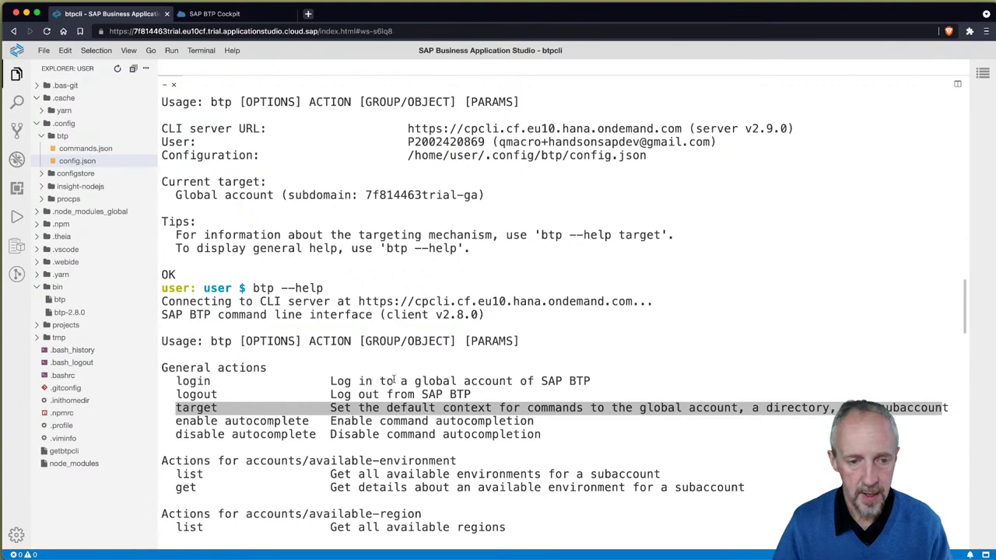
scroll(394, 378, "down", 20)
scroll(395, 376, "down", 9)
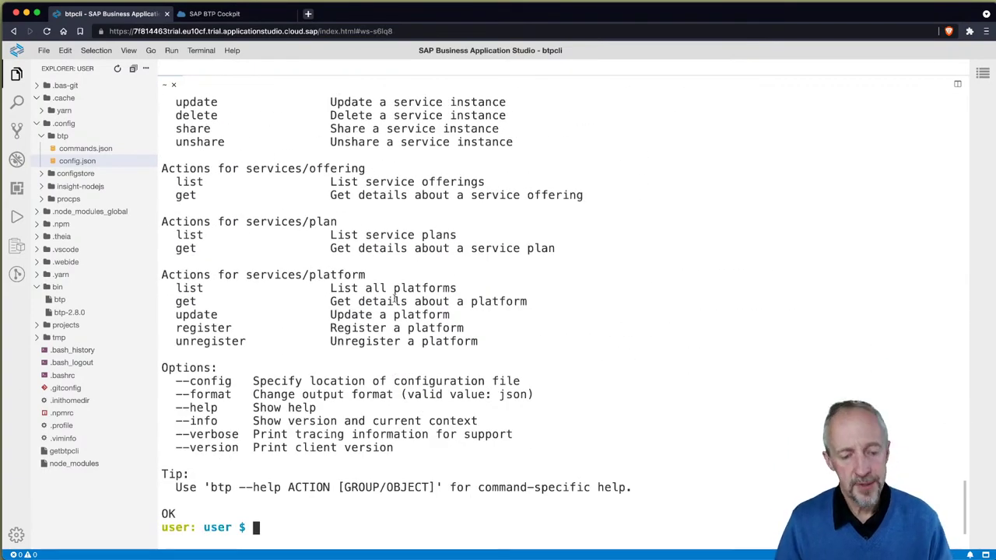
Step: Run btp get accounts/global-account, then btp login again accepting defaults and entering the password
type("btp get ")
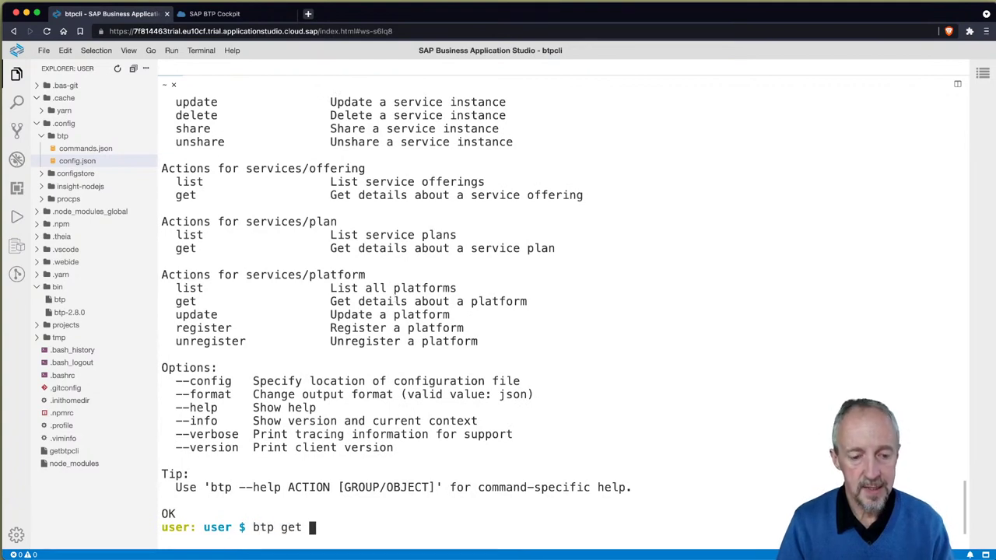
type("accounts/global")
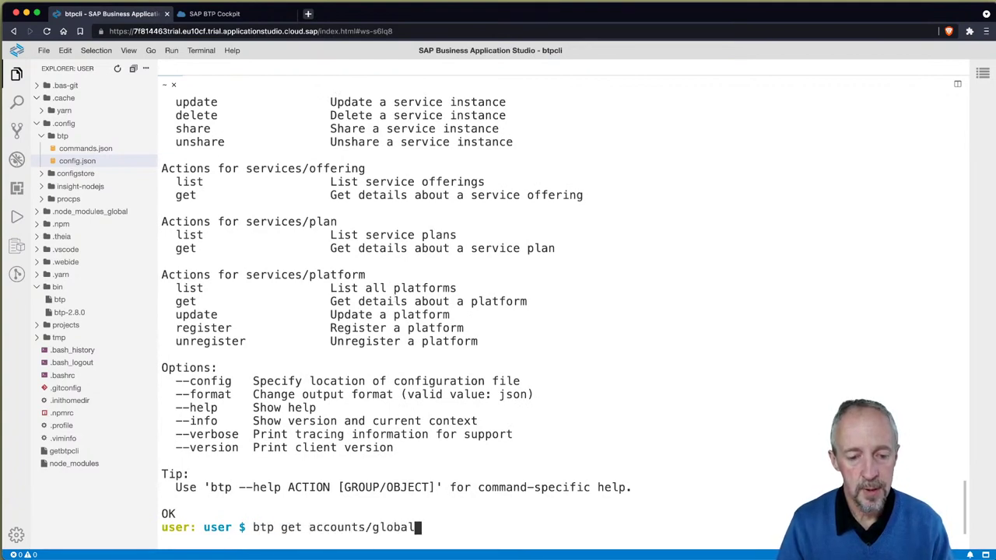
type("-account")
key("Return")
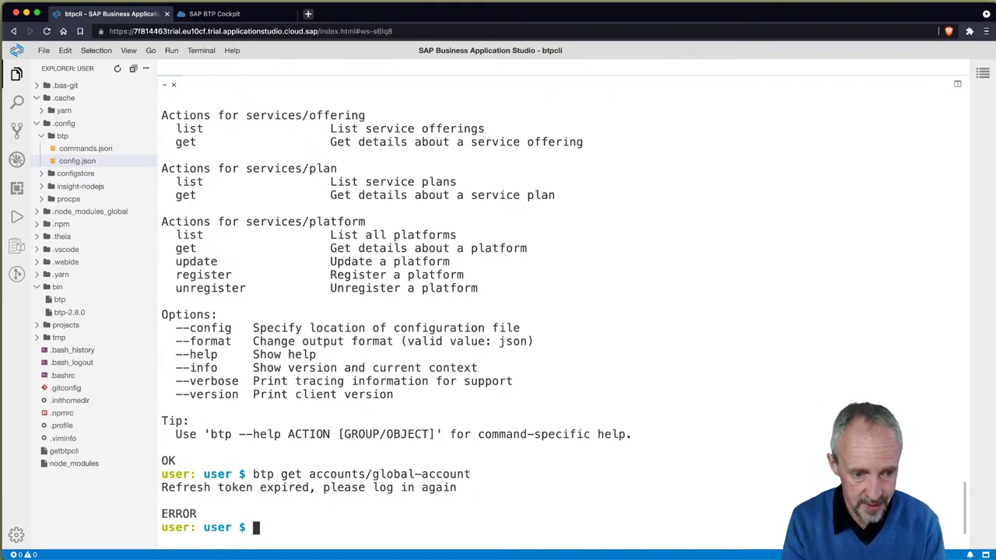
key("Up")
key("Up")
key("ctrl+u")
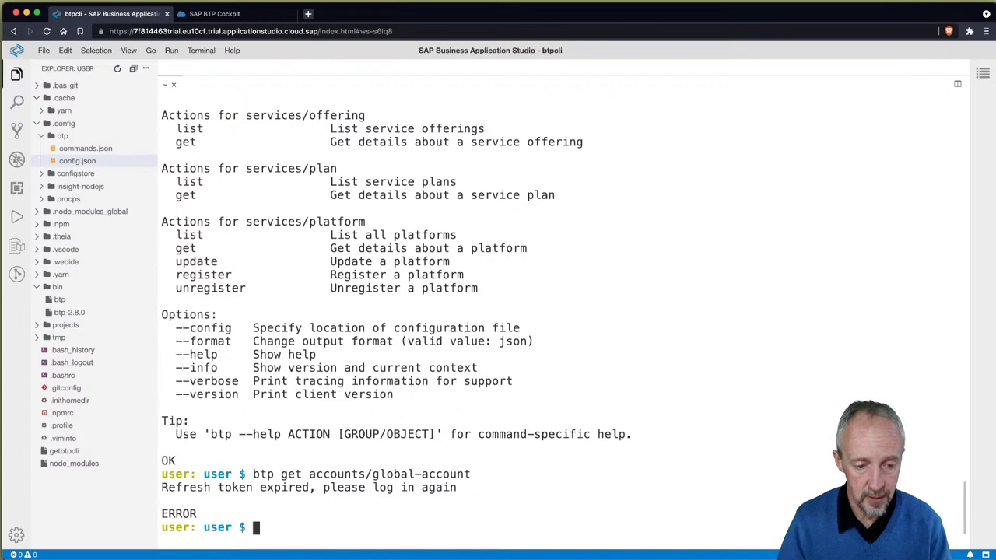
type("btp login")
key("Return")
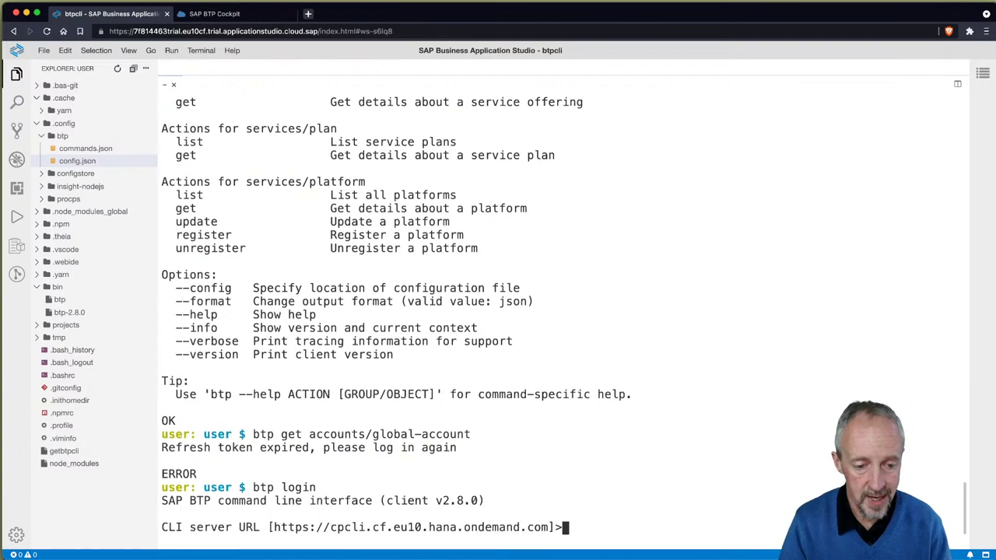
key("Return")
key("Return")
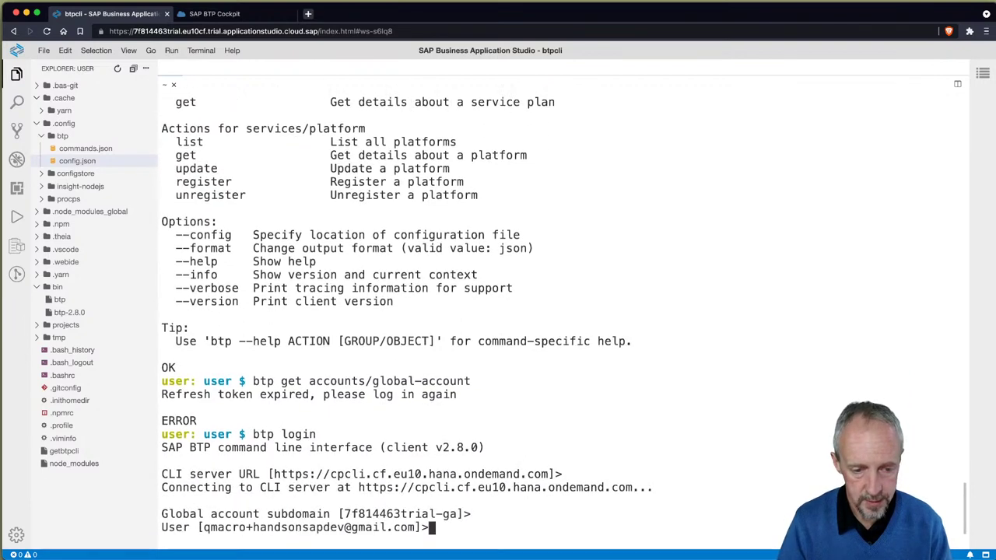
key("Return")
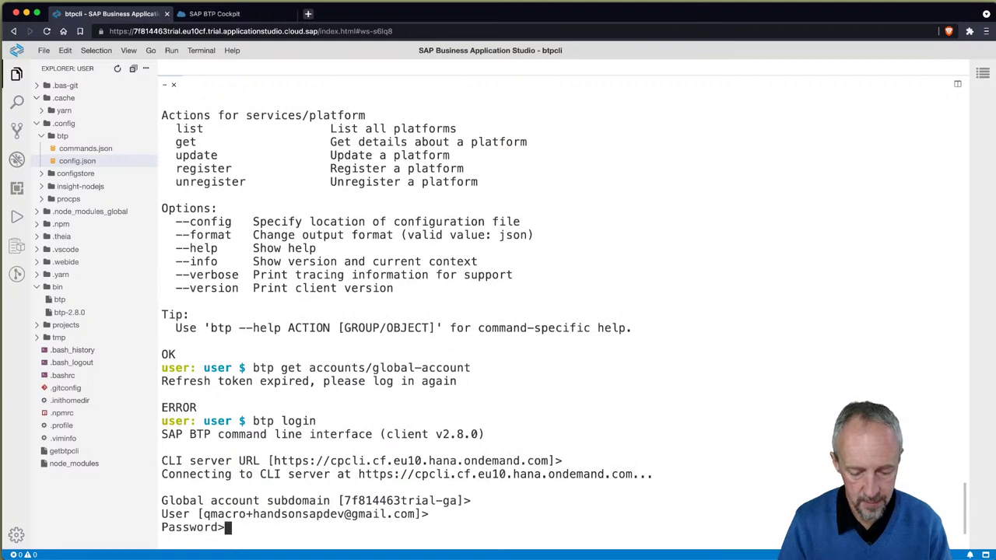
key("Return")
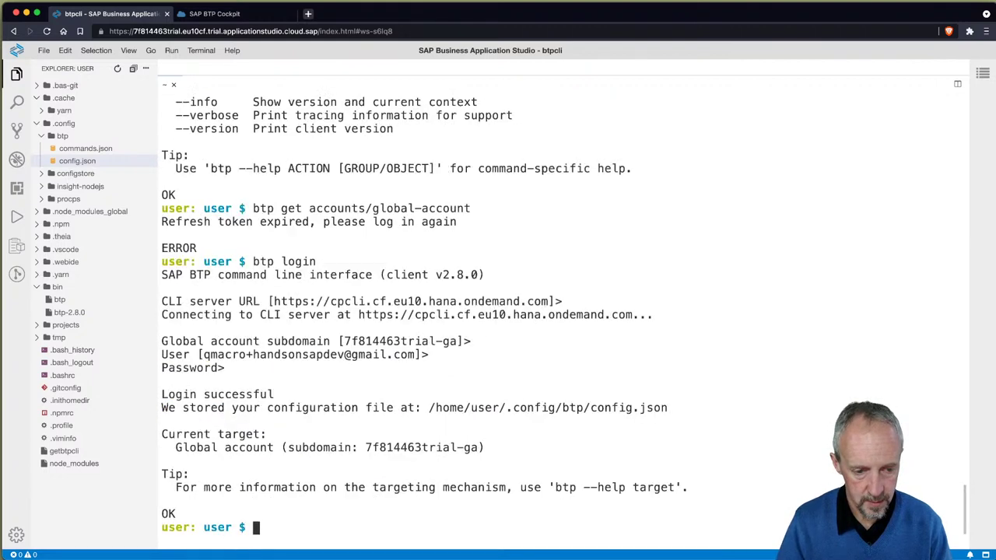
Step: Clear the screen and rerun the global-account command, showing 7f814463trial with TRIAL licence, state OK
key("ctrl+l")
key("Up")
key("Up")
key("Return")
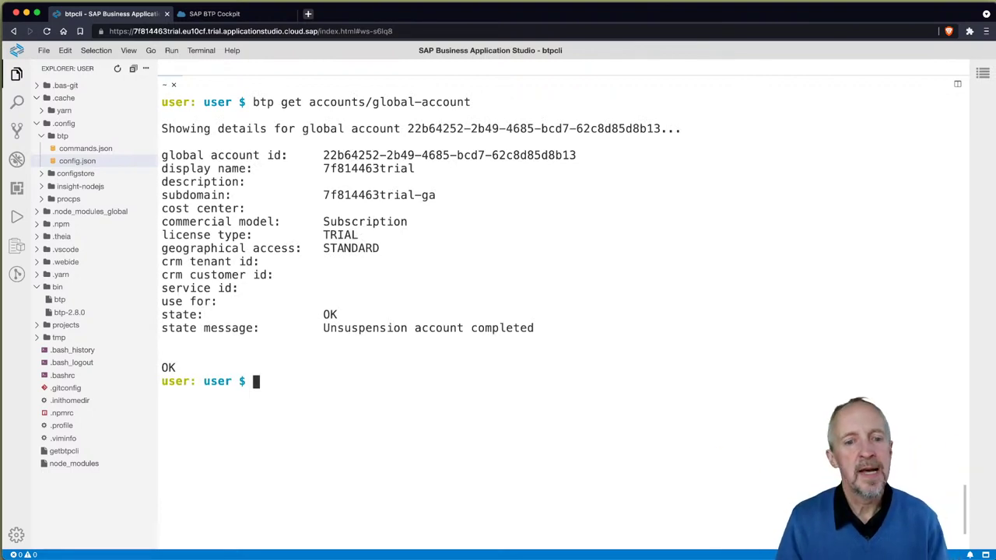
Step: Review the help's global-account get action and 7f814463trial details (subdomain 7f814463trial-ga, TRIAL licence)
scroll(449, 274, "up", 20)
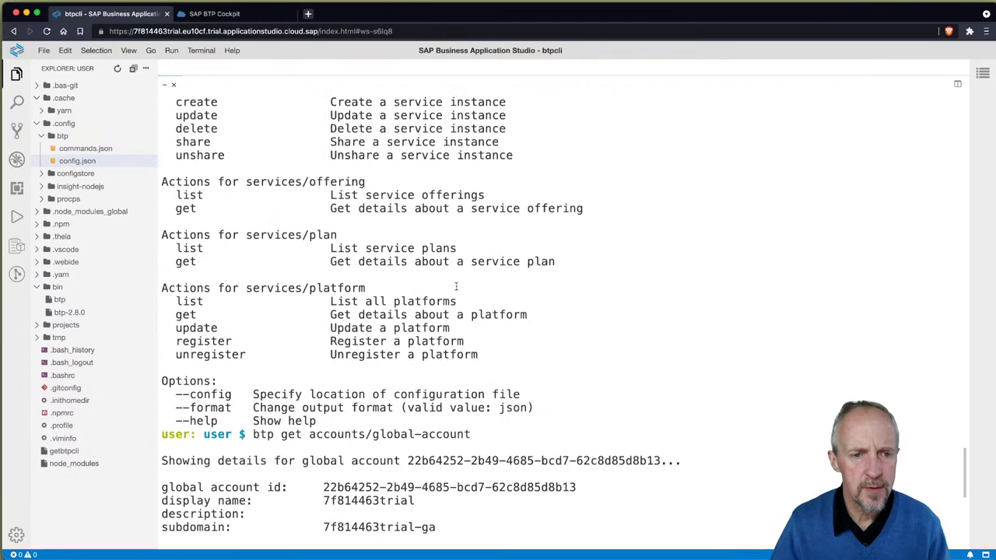
scroll(461, 294, "up", 7)
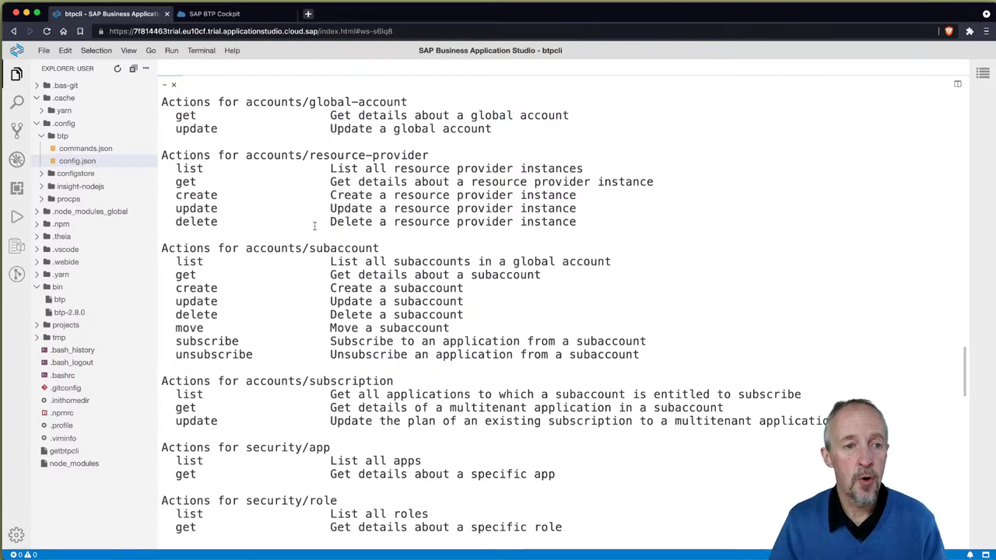
scroll(350, 184, "up", 3)
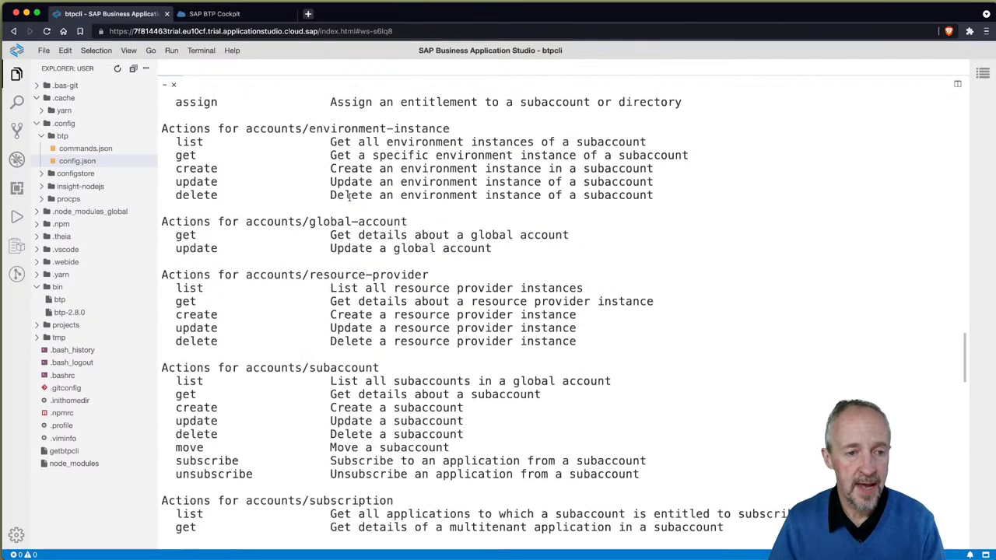
scroll(350, 197, "up", 1)
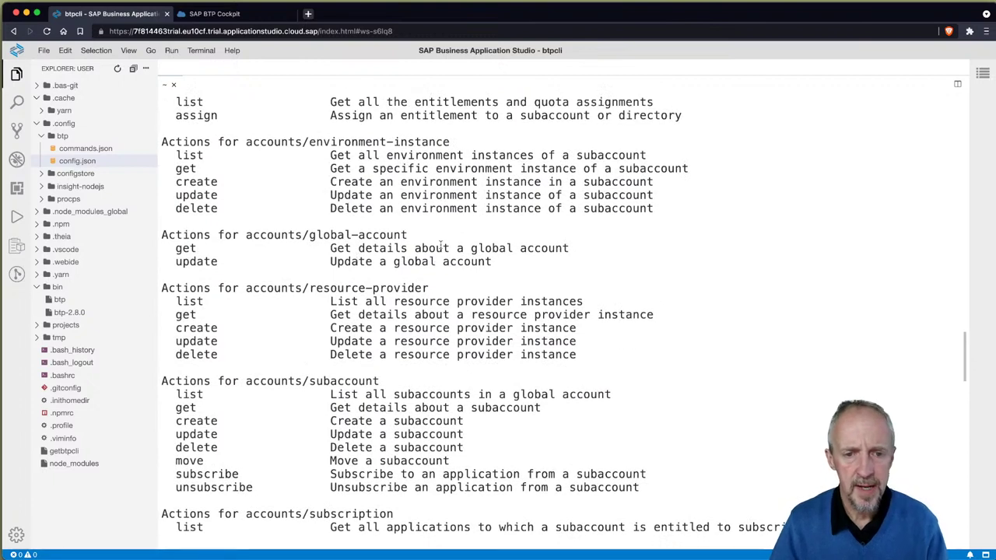
left_click_drag(177, 247, 576, 249)
scroll(522, 292, "up", 10)
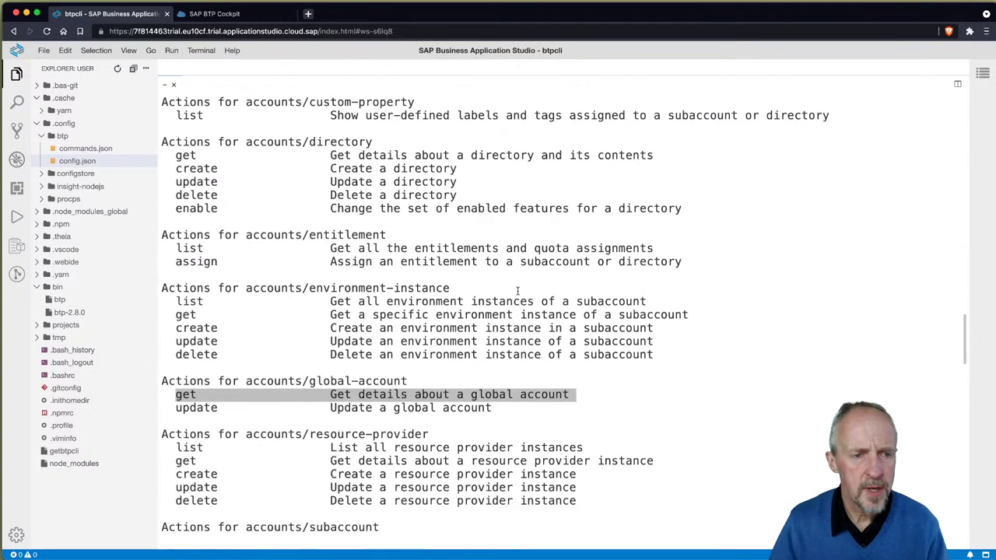
scroll(509, 293, "down", 3)
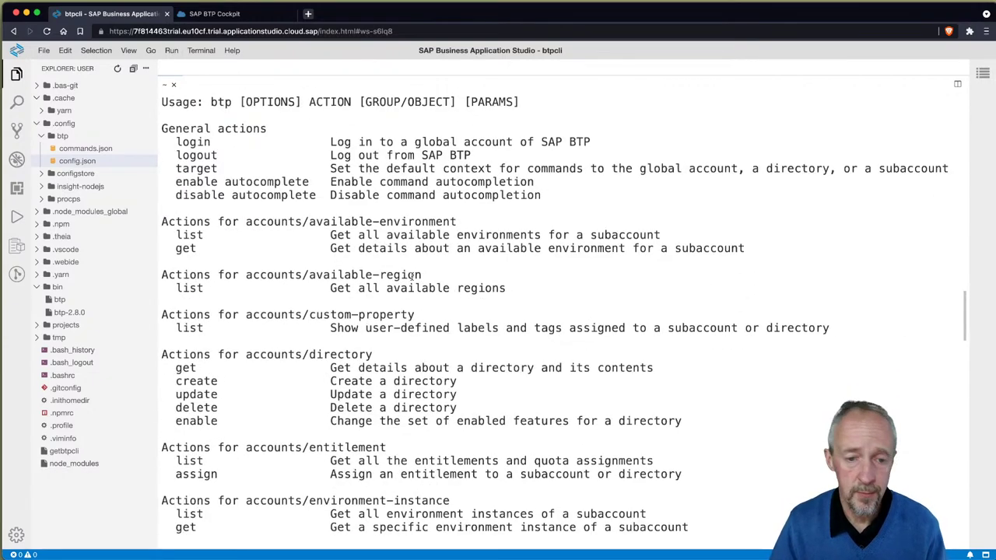
scroll(430, 286, "down", 5)
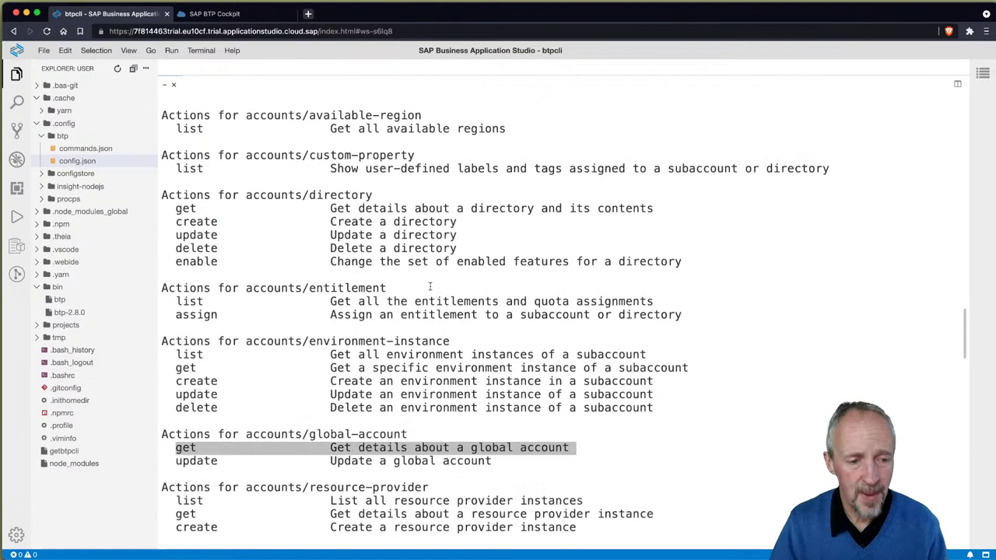
scroll(432, 288, "down", 5)
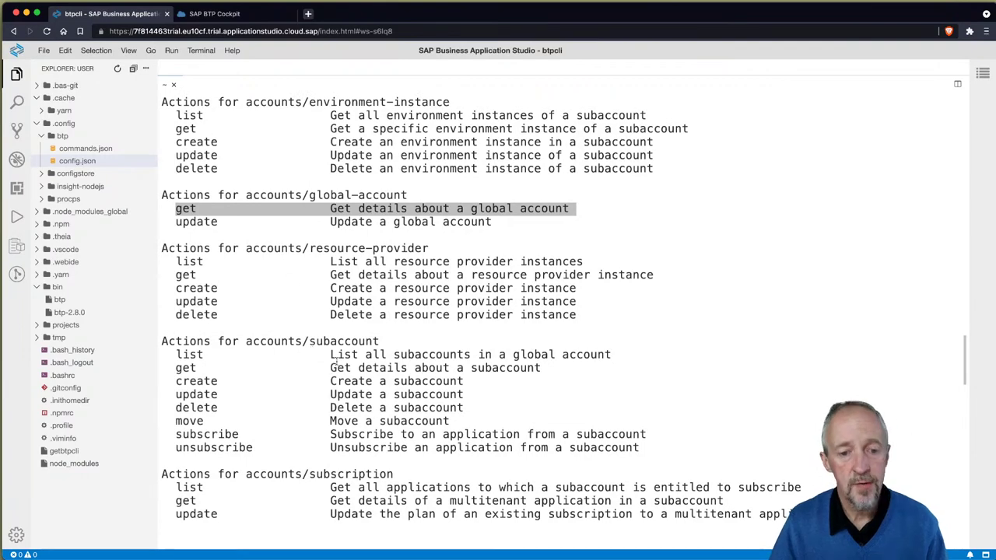
scroll(396, 362, "down", 2)
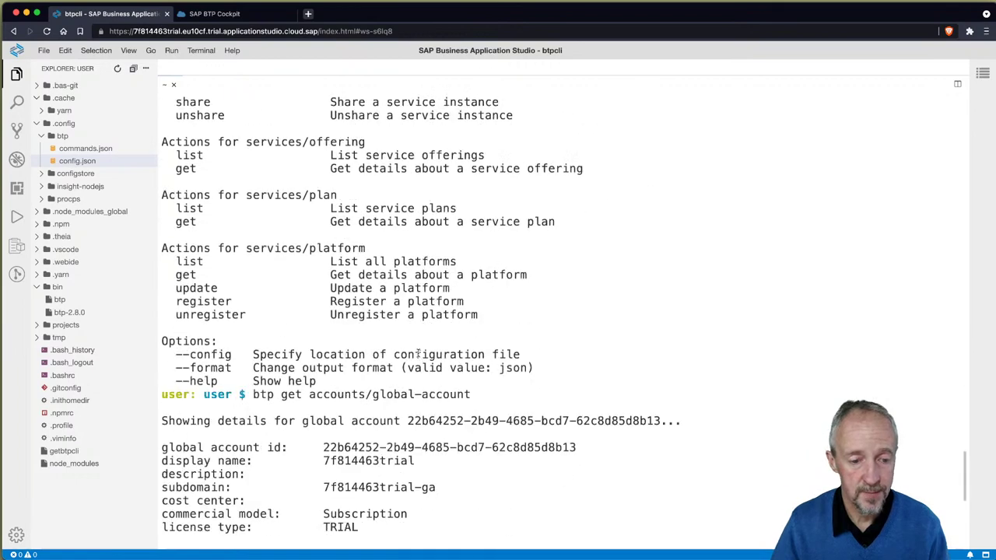
key("Return")
Step: Clear the terminal and run btp get accounts/subaccount, which errors asking for an ID
type("btp get a")
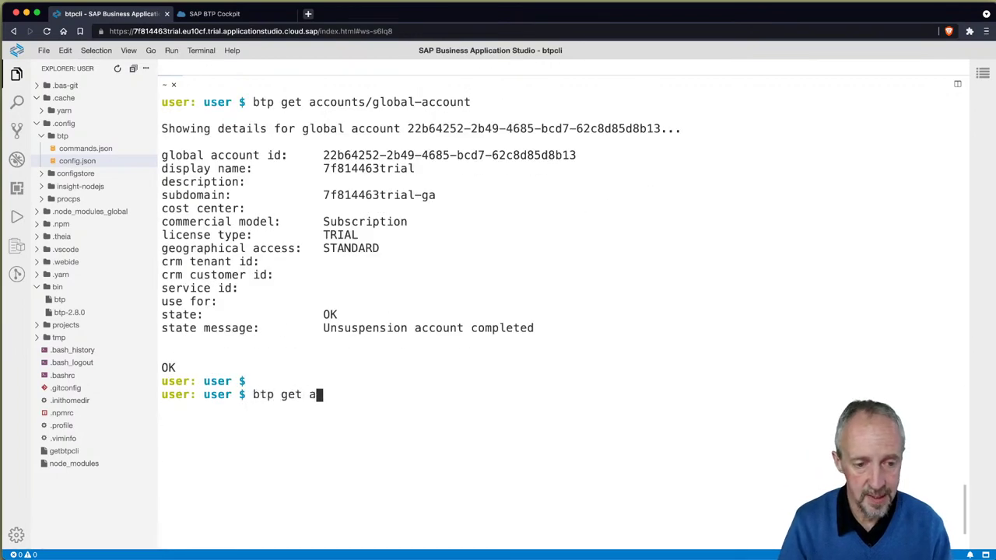
type("ccounts/subaccount")
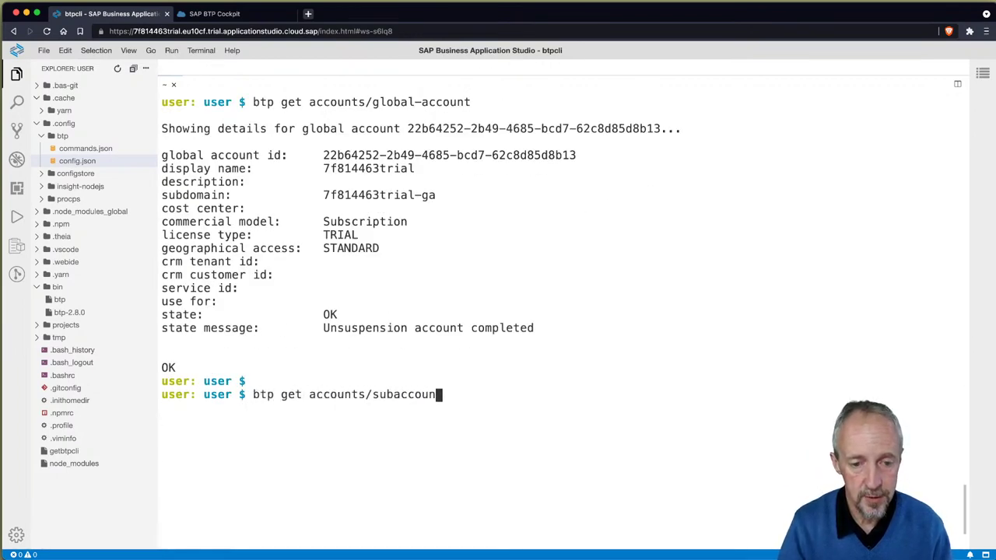
key("ctrl+l")
key("Return")
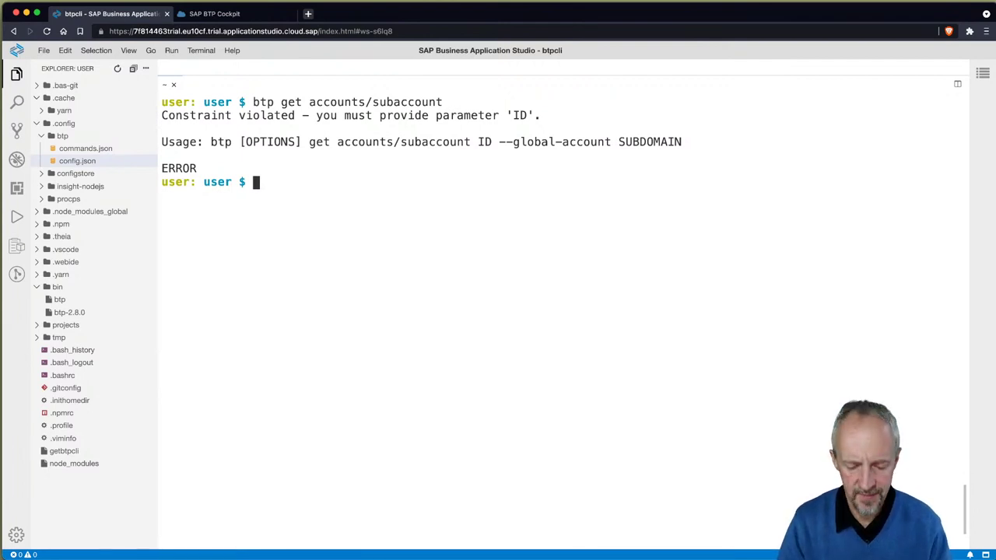
Step: Open a new browser tab and enter the trial cockpit address
key("super+t")
type("trial")
key("Down")
key("Down")
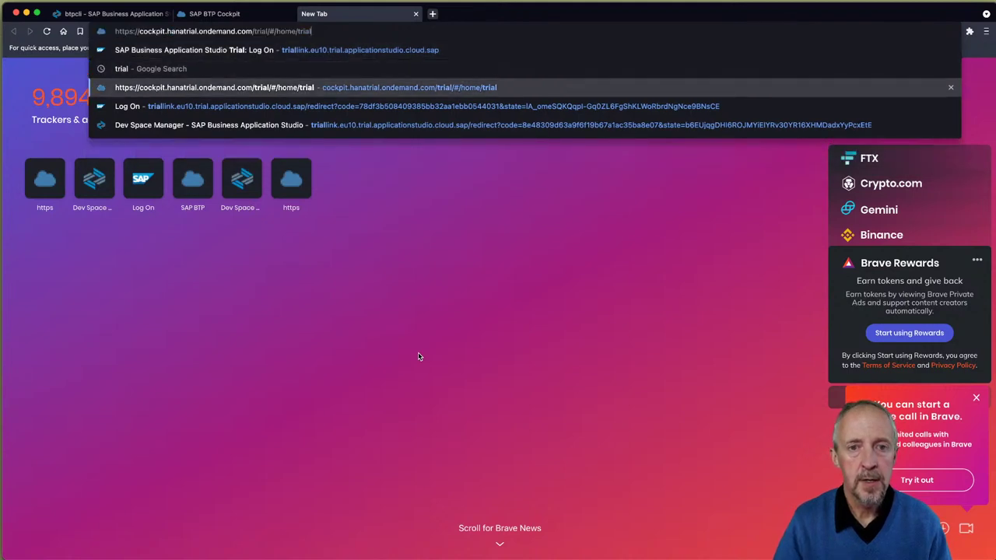
Step: Load the trial cockpit and sign in with the saved account password
key("Return")
left_click(611, 157)
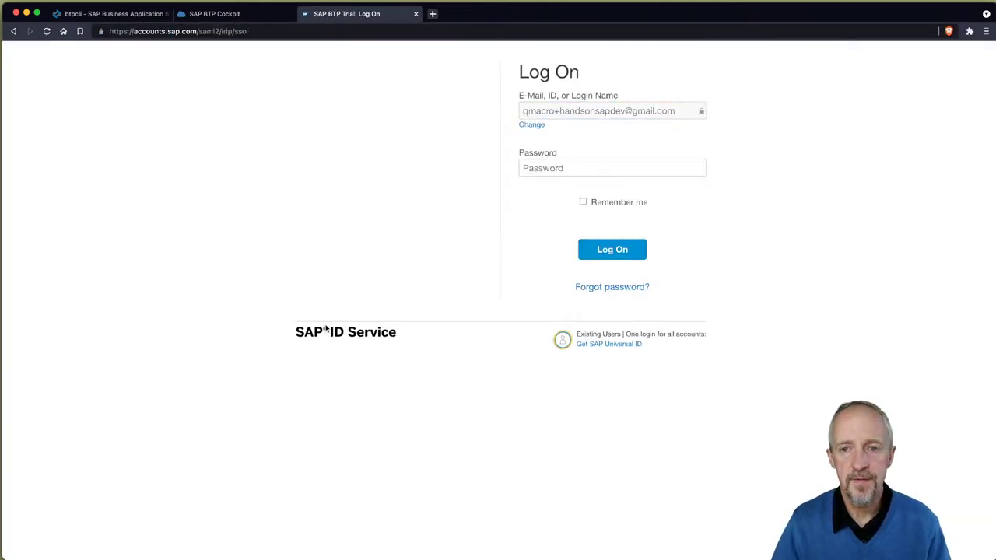
left_click(580, 162)
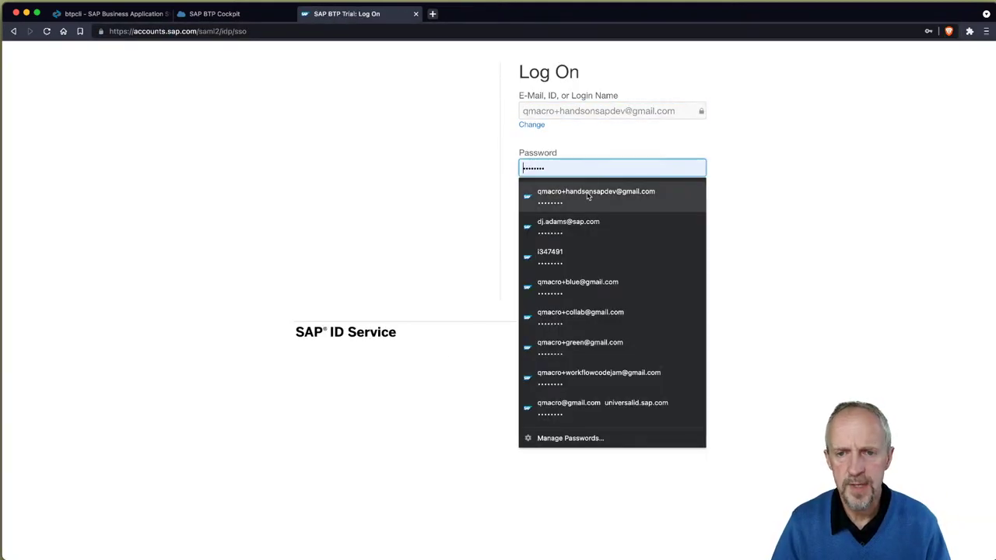
left_click(544, 193)
left_click(613, 257)
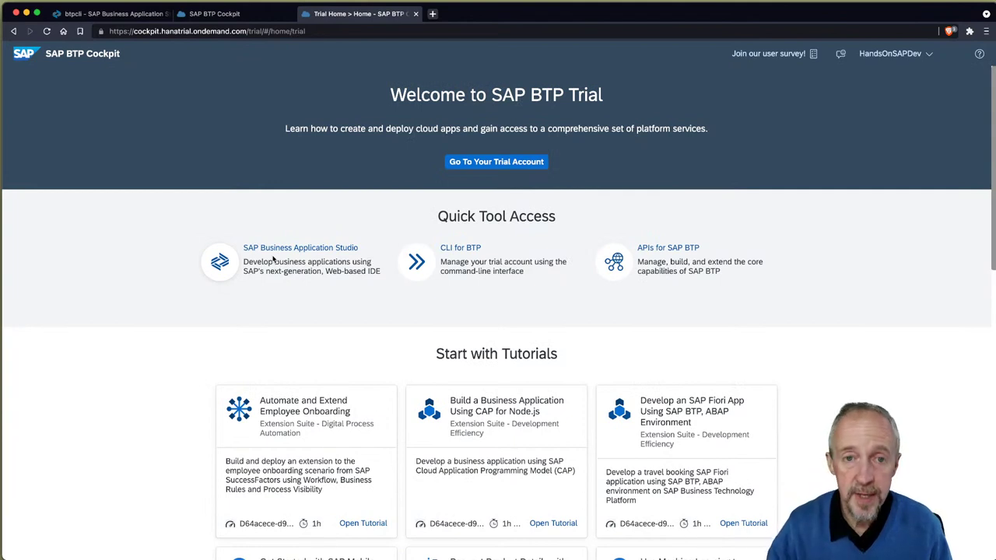
Step: Go to the trial account and show More Info for the trial subaccount
left_click(495, 169)
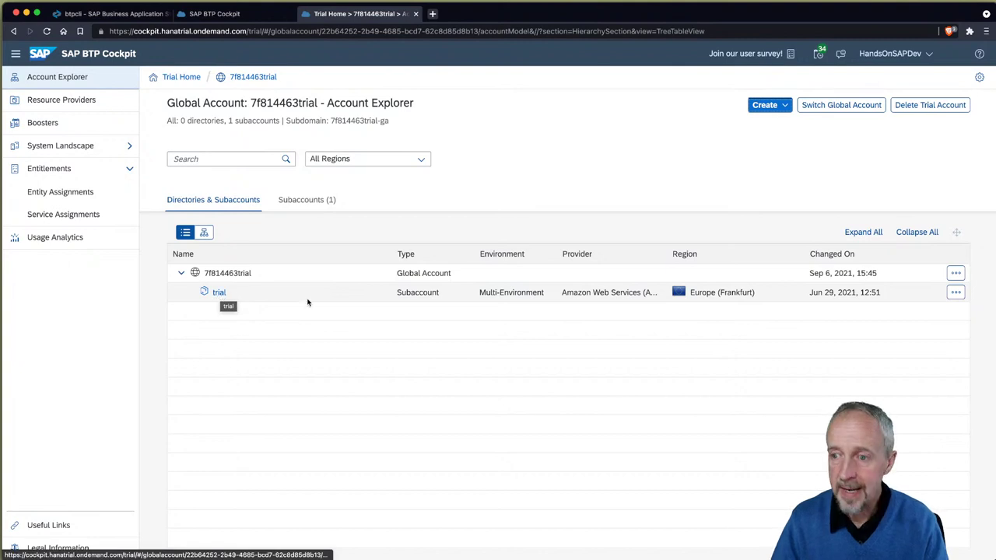
left_click(955, 292)
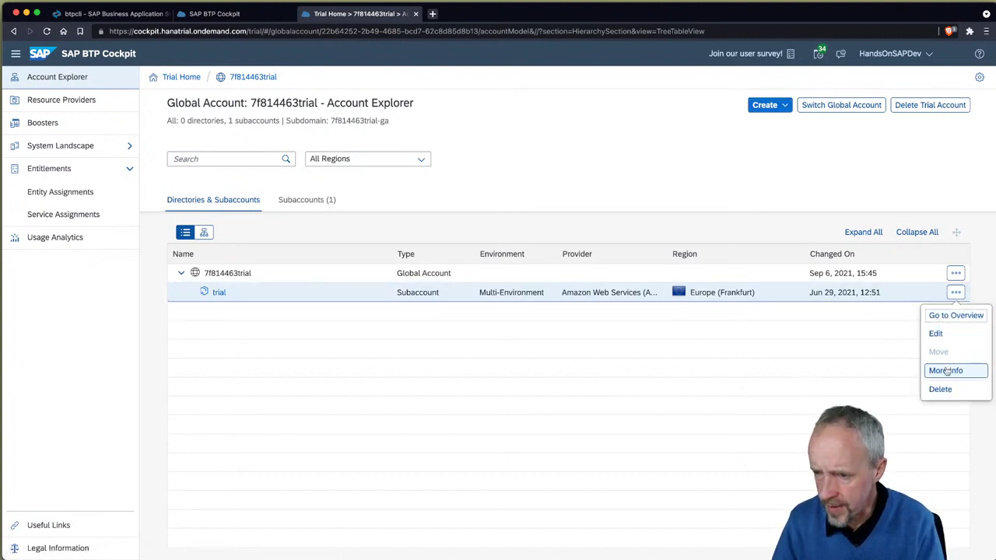
left_click(945, 370)
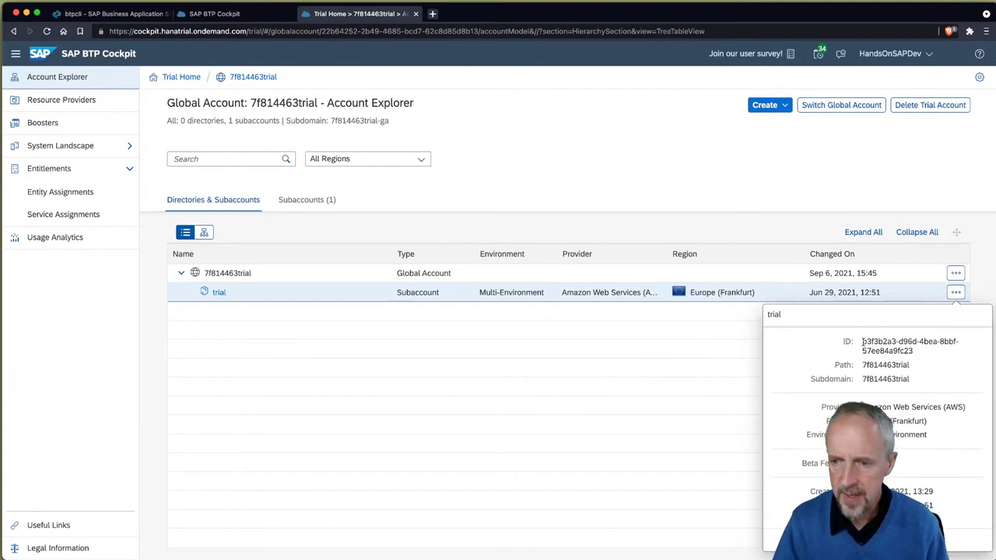
Step: Rearrange the cockpit window until it fills the whole screen
key("ctrl+alt+Right")
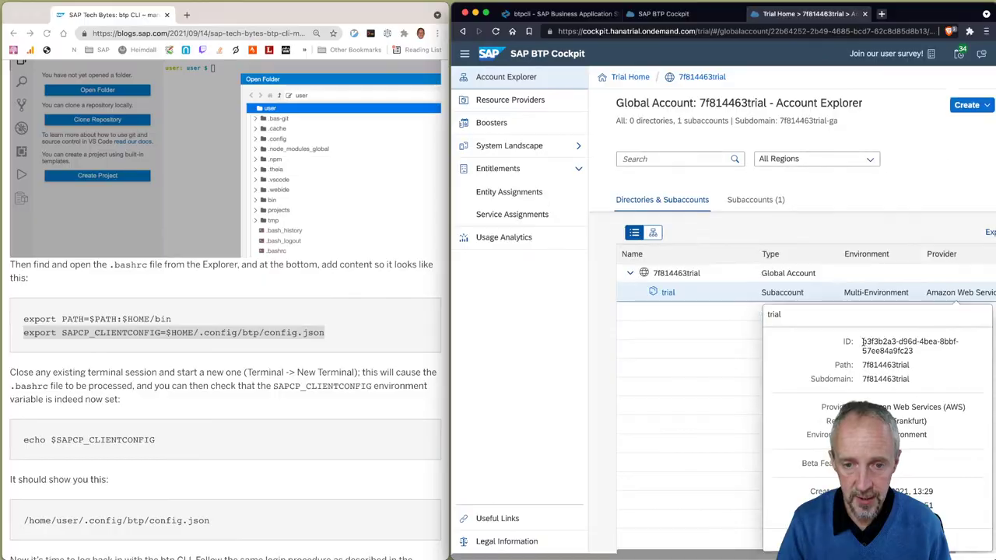
key("ctrl+alt+Left")
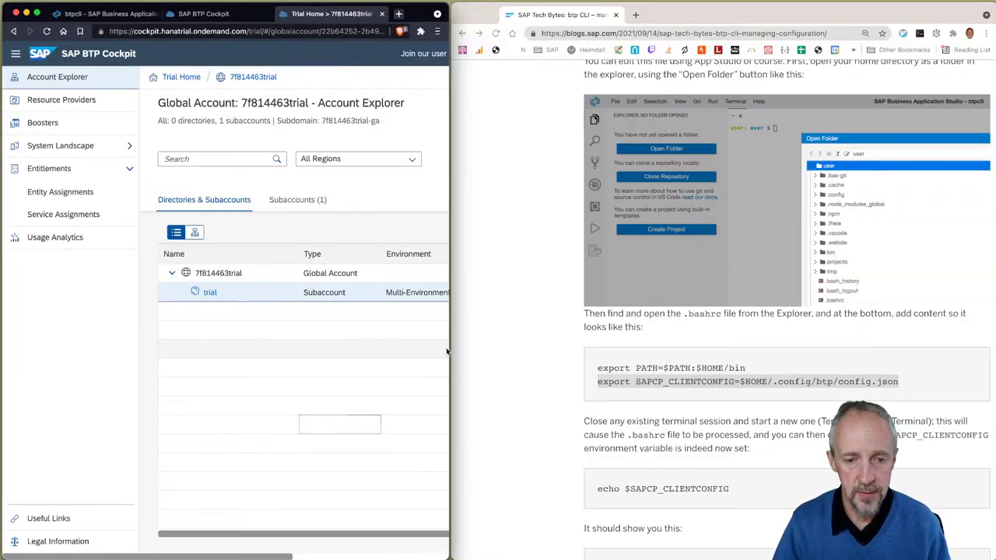
key("ctrl+alt+Left")
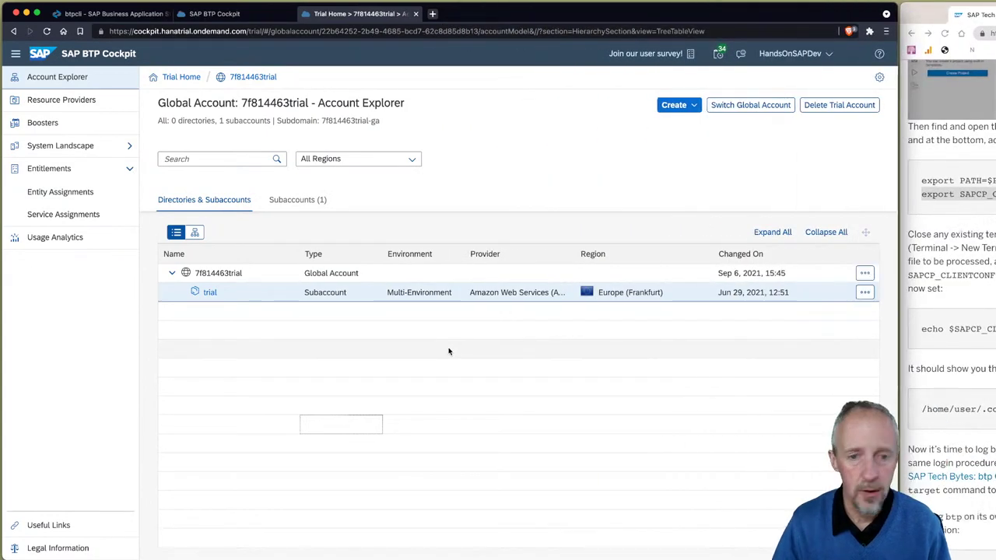
key("ctrl+alt+Up")
key("ctrl+alt+Return")
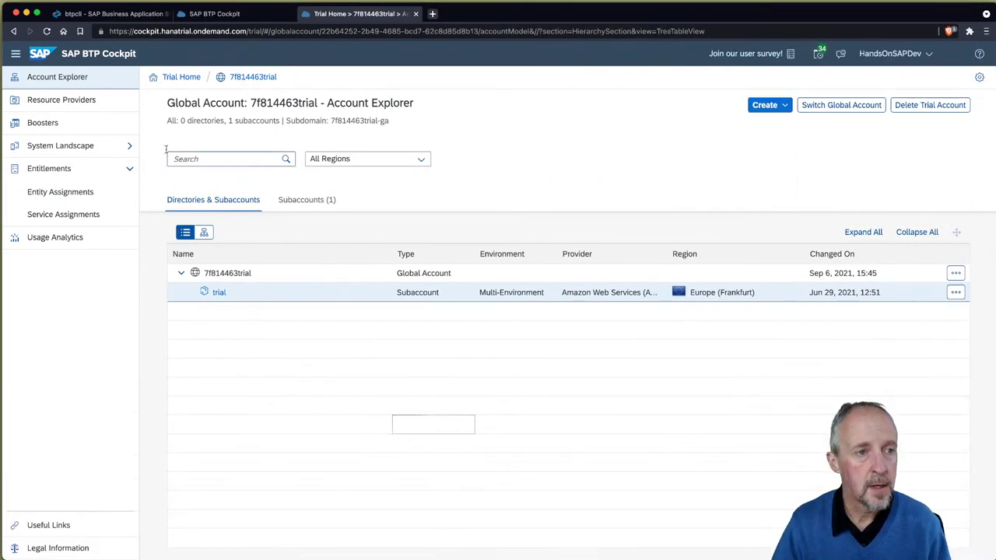
Step: Collapse the sidebar, reopen the trial subaccount's More Info to select its ID, then return to the studio
left_click(16, 53)
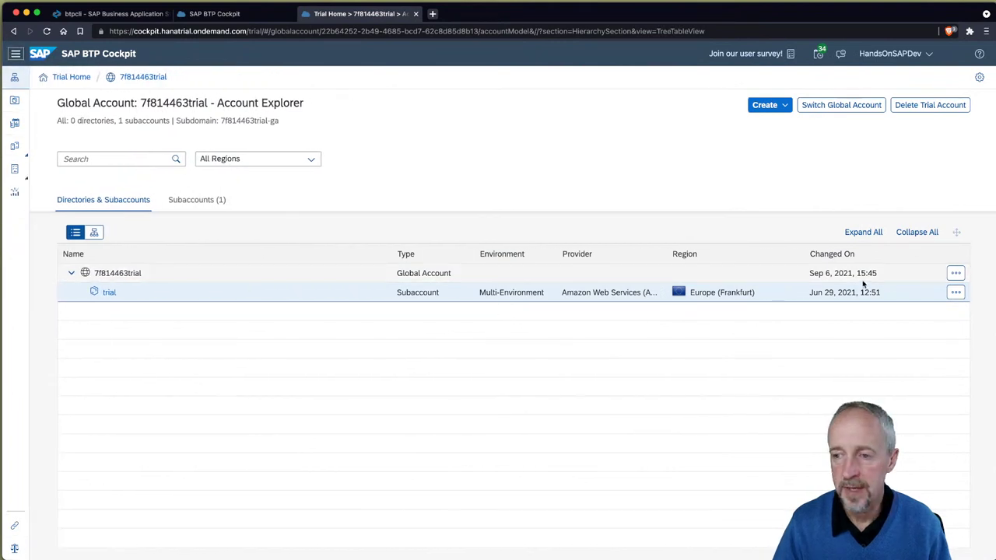
left_click(956, 291)
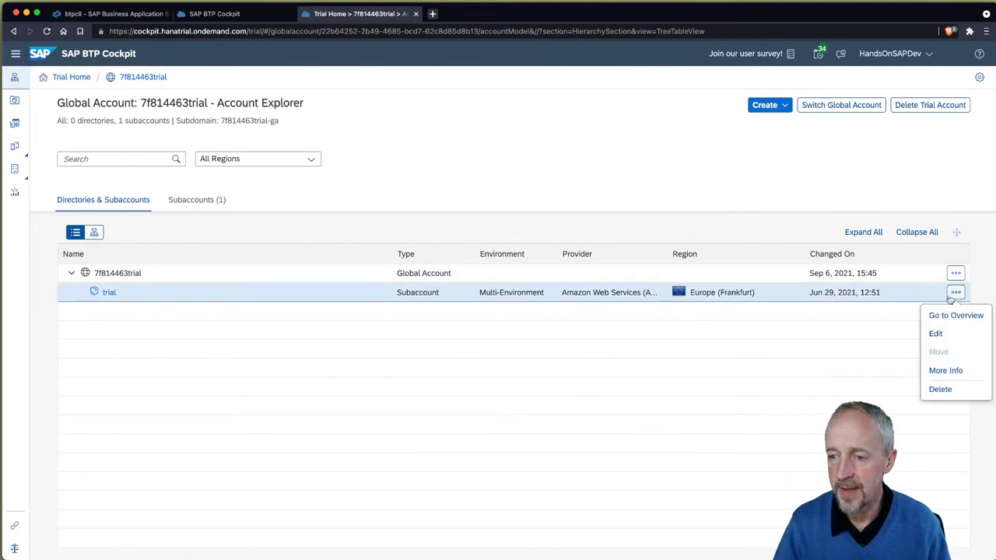
left_click(945, 371)
left_click_drag(861, 342, 899, 342)
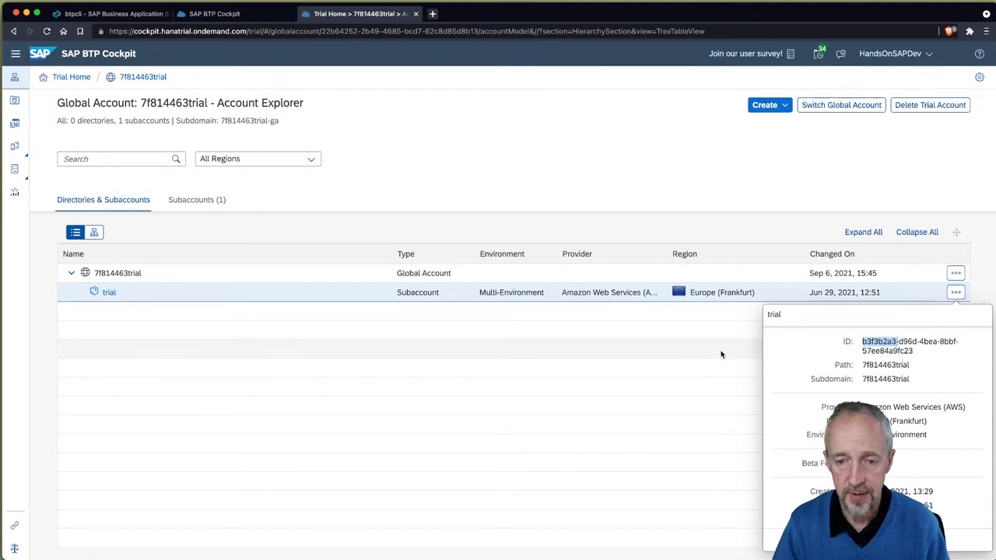
left_click(514, 145)
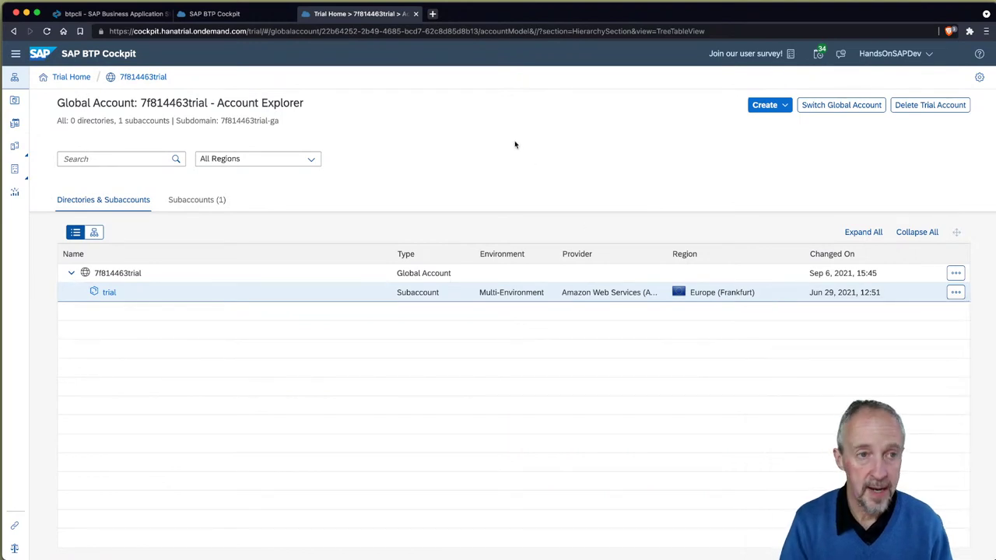
key("super+1")
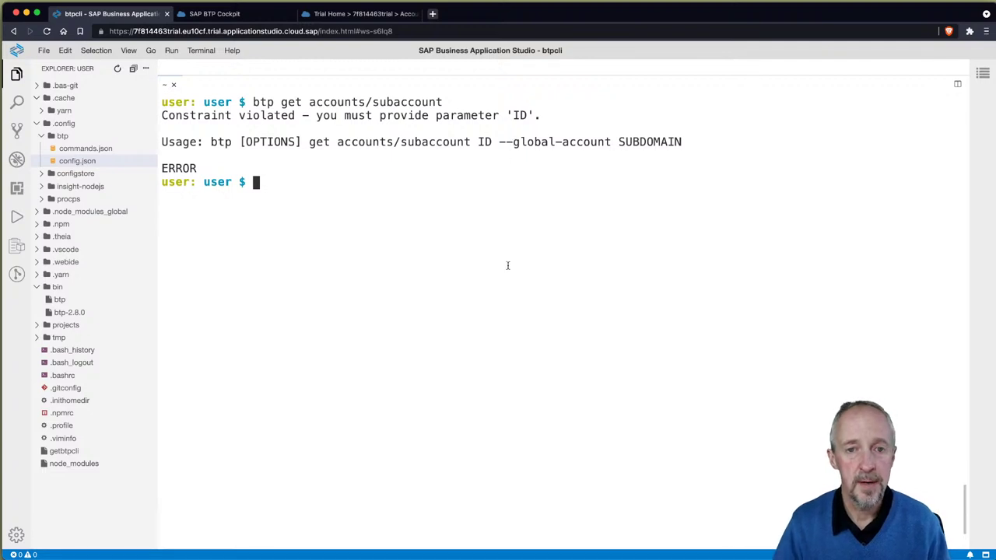
Step: Run btp get accounts/subaccount trial, which fails with 404
key("Up")
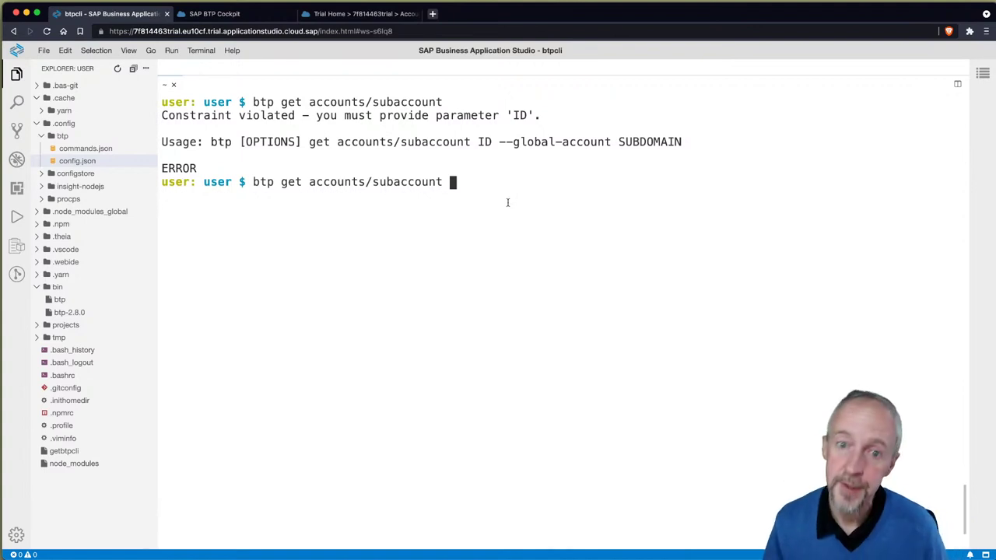
left_click_drag(479, 142, 491, 142)
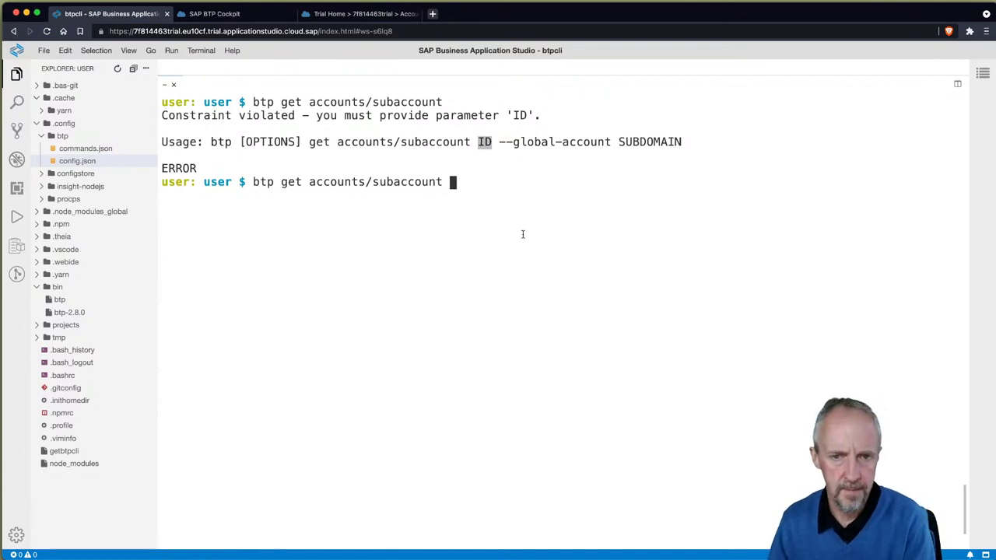
type("trial")
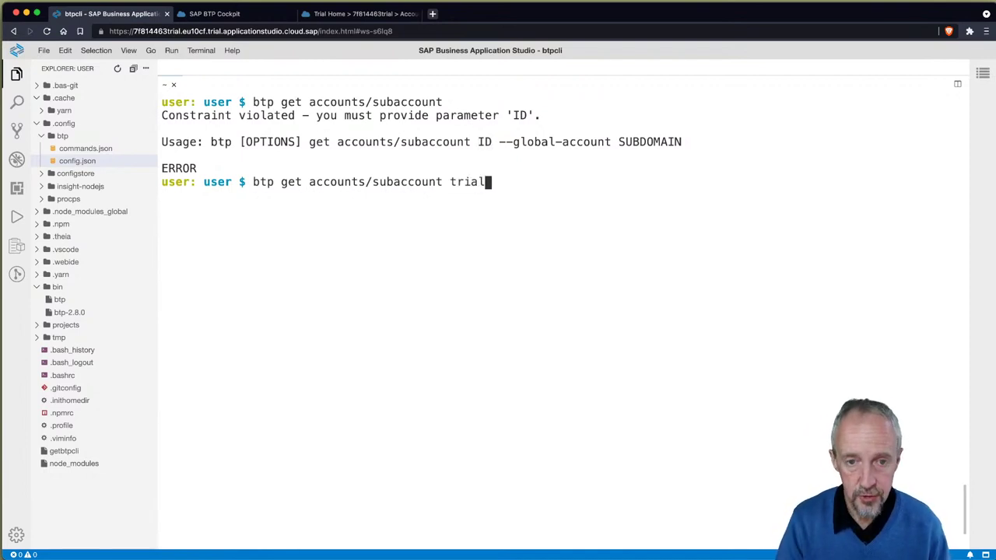
key("Return")
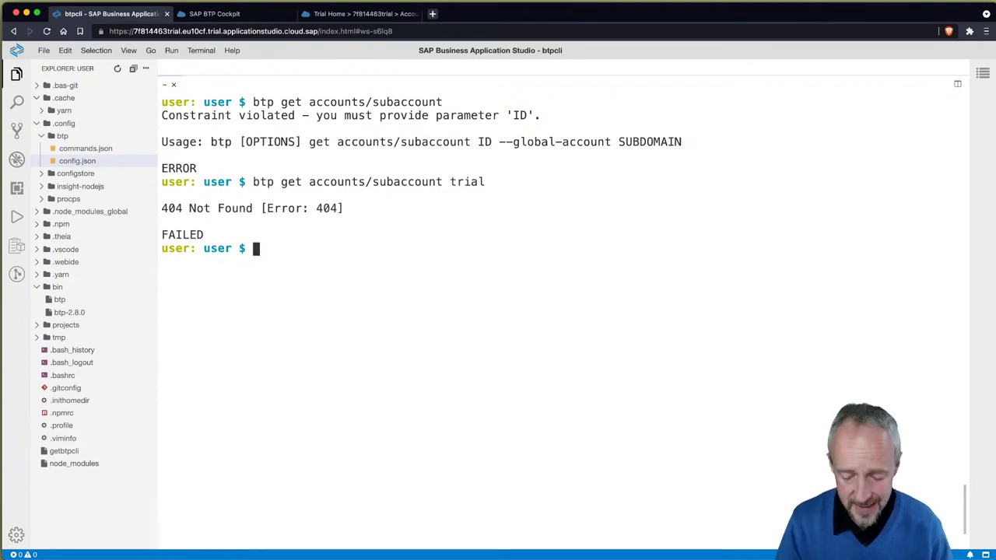
Step: Run btp list accounts/subaccount to list the trial subaccount 7f814463trial in eu10
key("Up")
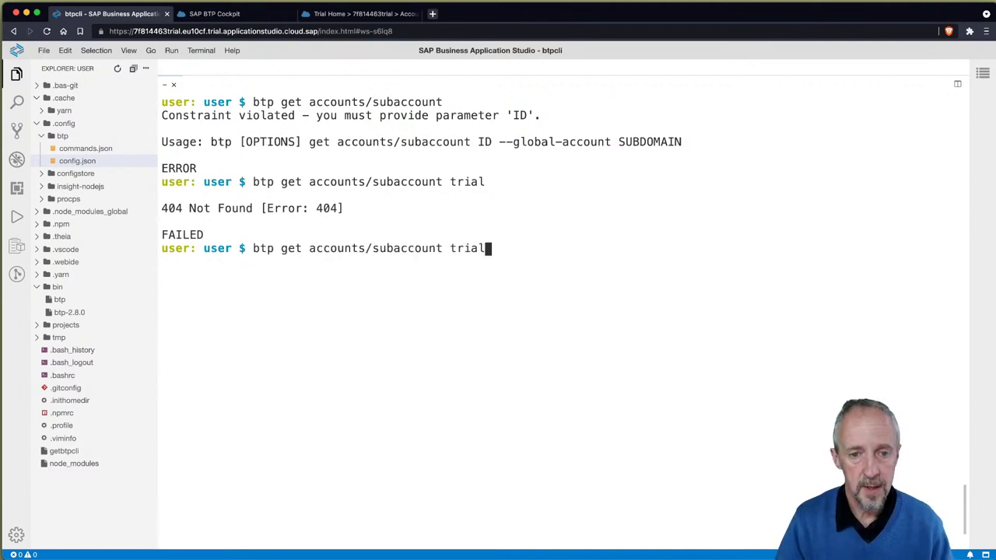
key("BackSpace")
key("BackSpace")
key("BackSpace")
key("BackSpace")
key("BackSpace")
key("BackSpace")
key("Left")
key("Left")
key("Left")
key("Left")
key("Left")
key("Left")
key("Left")
key("Left")
key("Left")
key("Left")
key("Left")
key("Left")
key("Left")
key("Left")
key("Left")
key("Left")
key("Left")
key("Left")
key("Left")
key("Left")
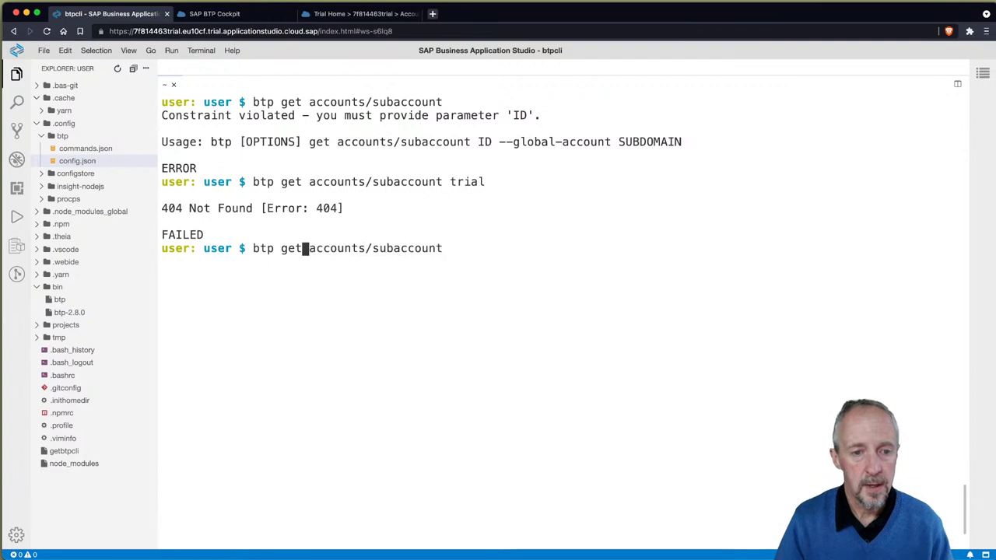
key("BackSpace")
key("BackSpace")
key("BackSpace")
type("list")
key("Return")
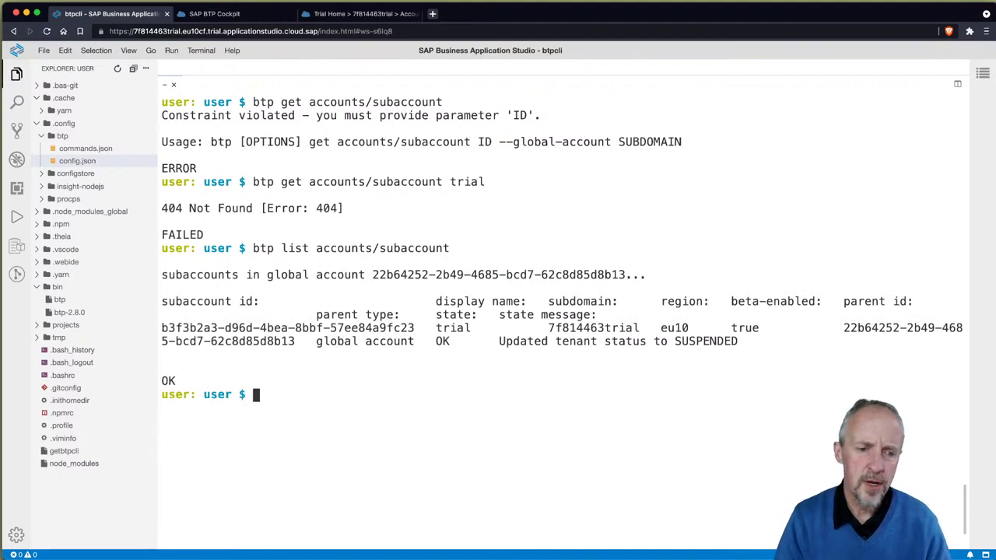
key("Up")
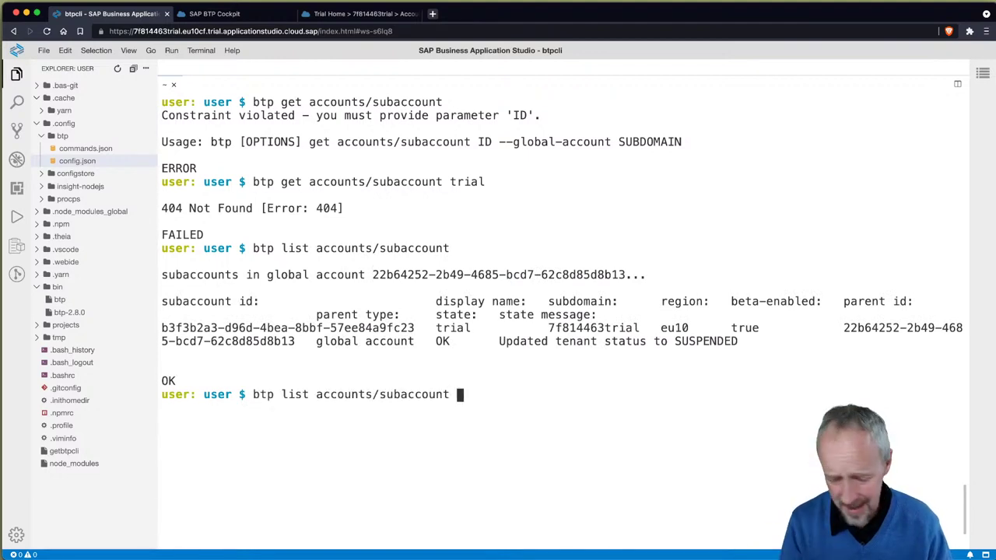
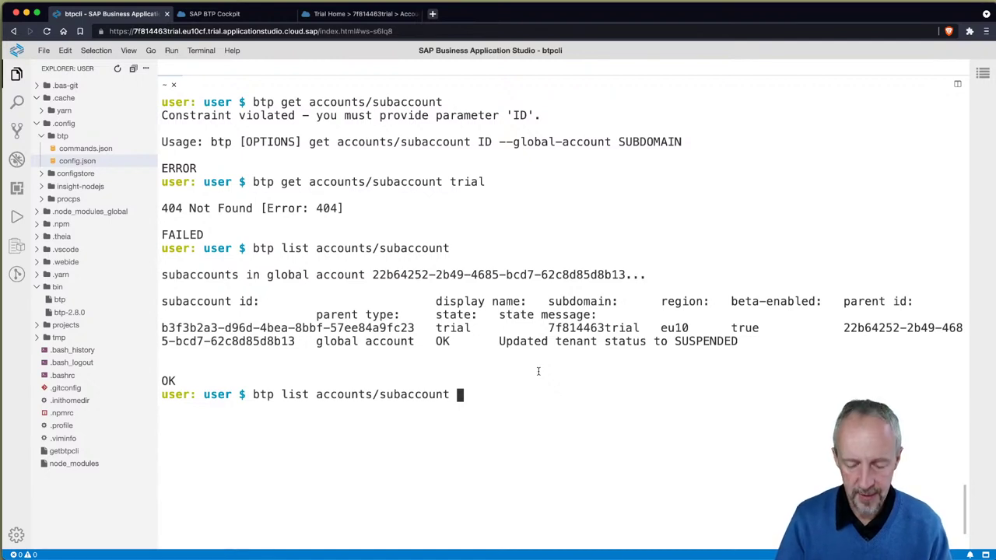
Step: List subaccounts trimmed to terminal width by piping 'btp list accounts/subaccount' through 'cut -c1-$(tput cols)'
key("ctrl+l")
type("| ")
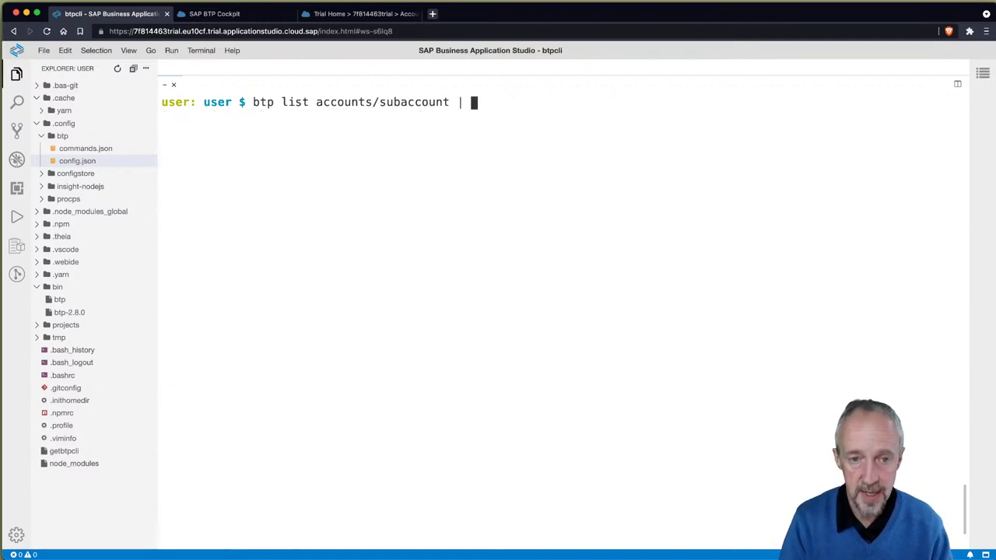
type("cut -")
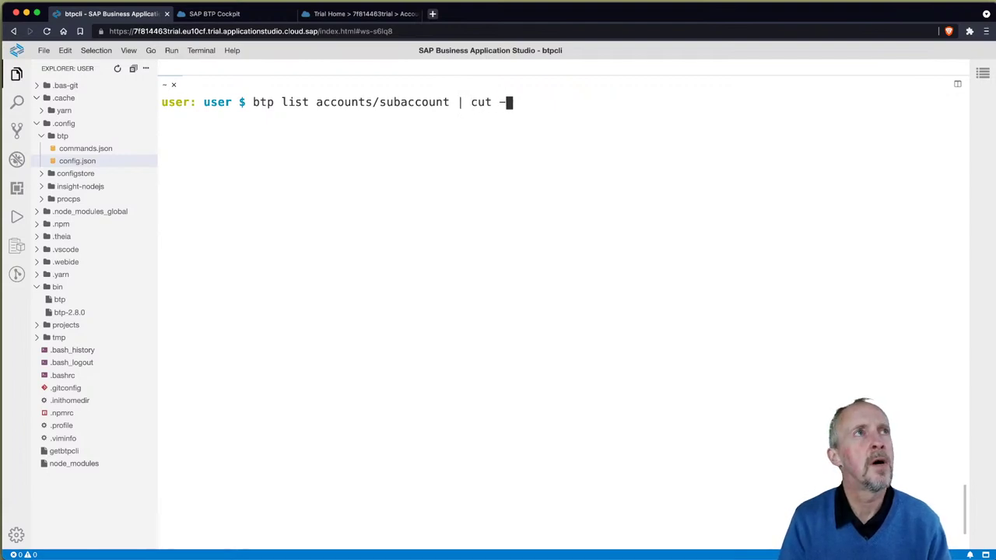
type("f ")
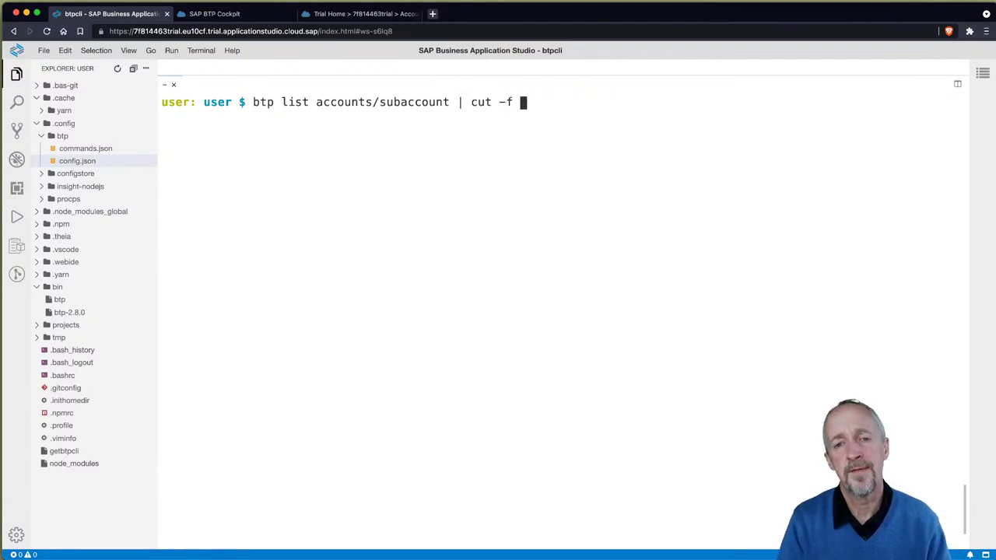
type("'1")
key("BackSpace")
key("BackSpace")
type("1-$(t")
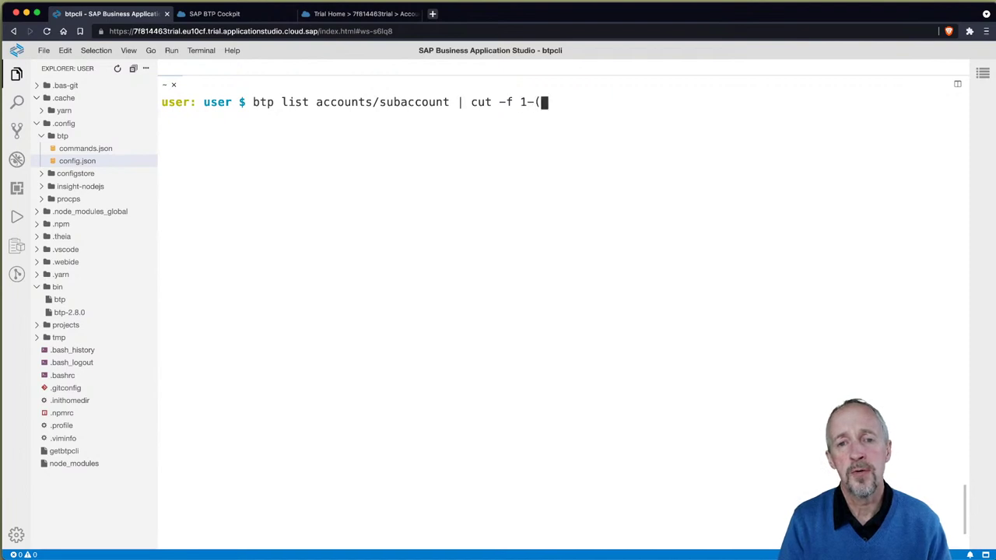
type("put cols)")
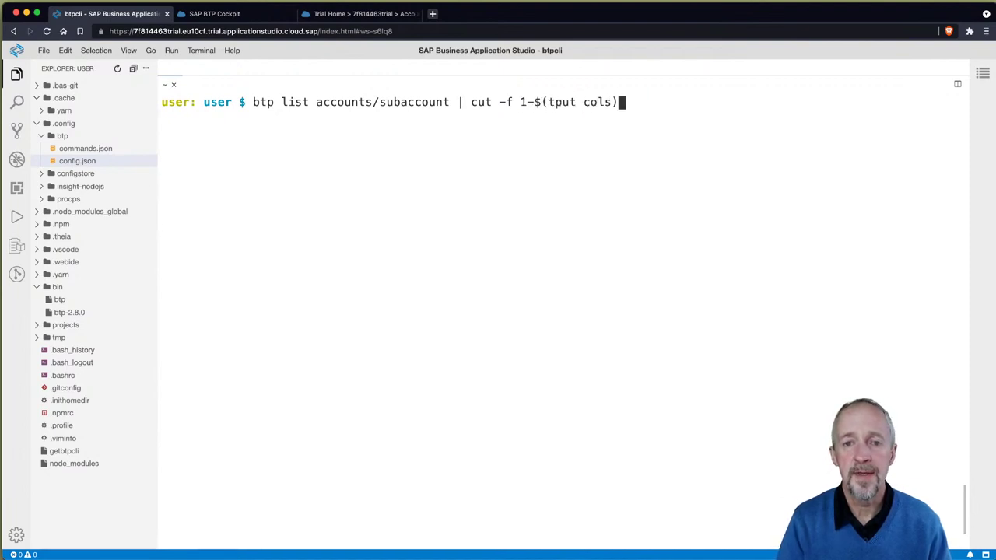
key("Return")
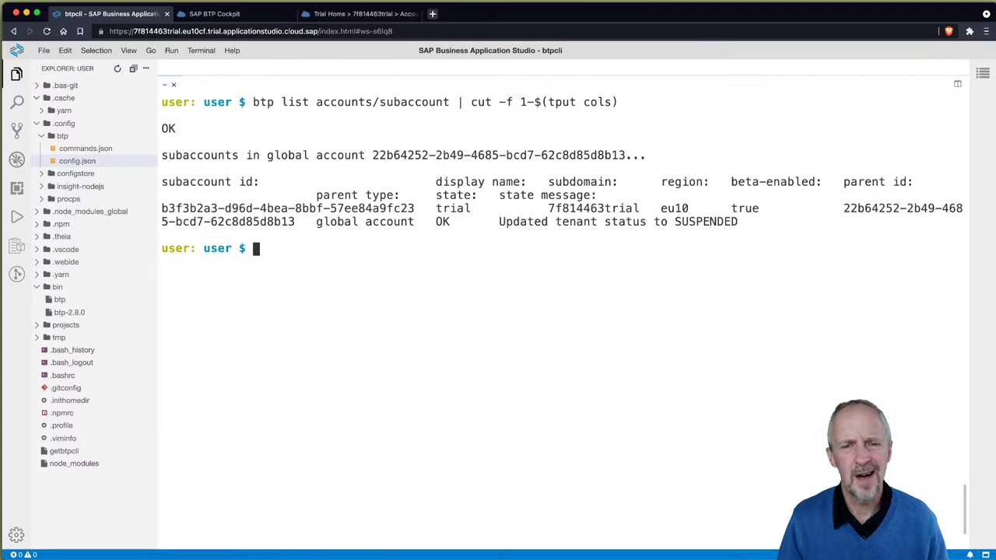
key("Up")
key("Left")
key("Left")
key("Left")
key("Left")
key("Left")
key("Left")
key("Left")
key("Left")
key("Left")
key("Left")
key("Left")
key("Left")
key("Left")
key("Left")
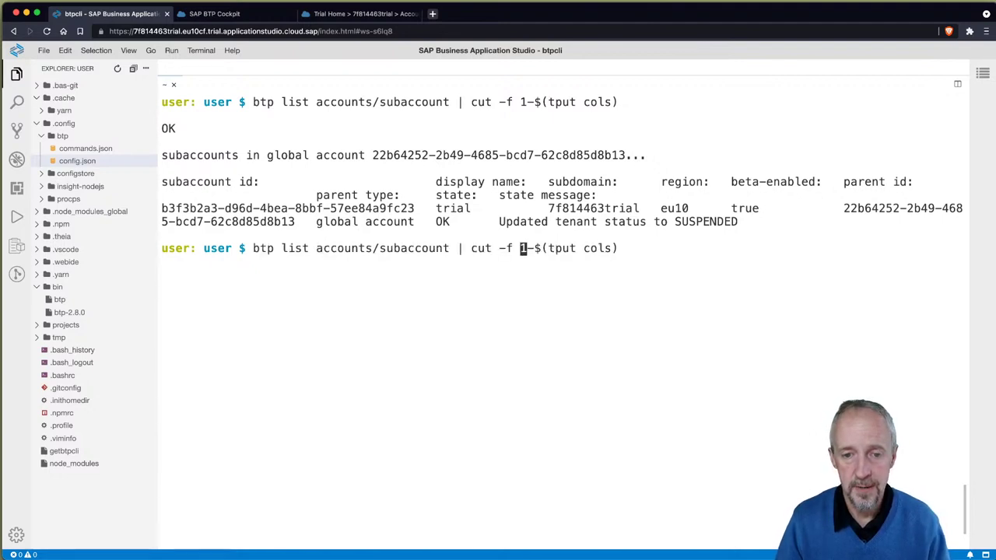
key("BackSpace")
key("BackSpace")
type("c")
key("Return")
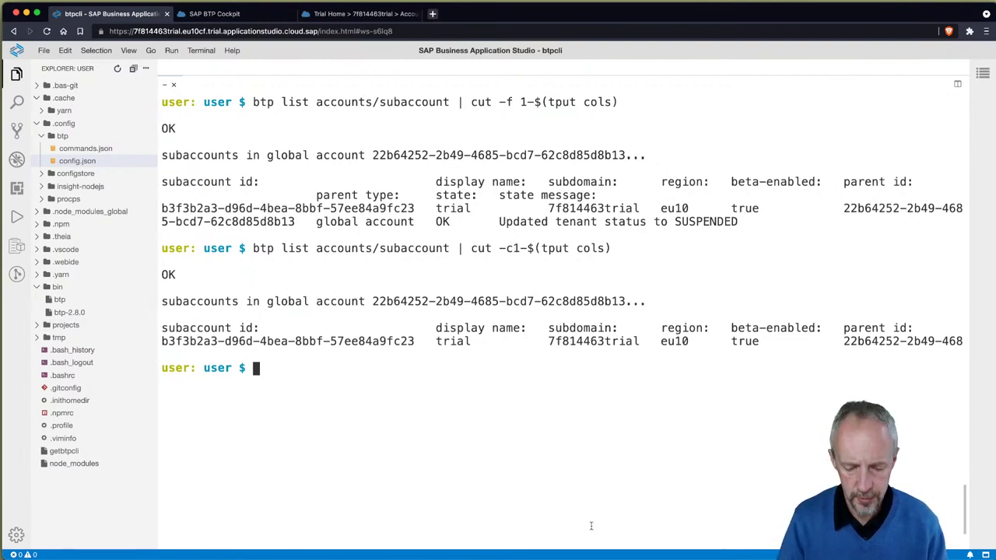
Step: Check the terminal width with 'tput cols', which reports 114 columns
type("tput cols")
key("Return")
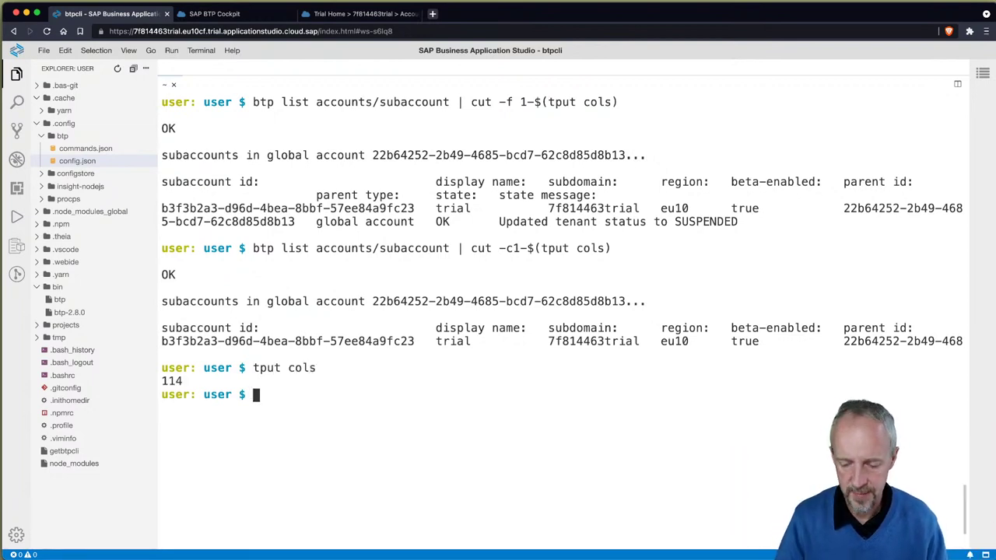
key("super+plus")
key("super+minus")
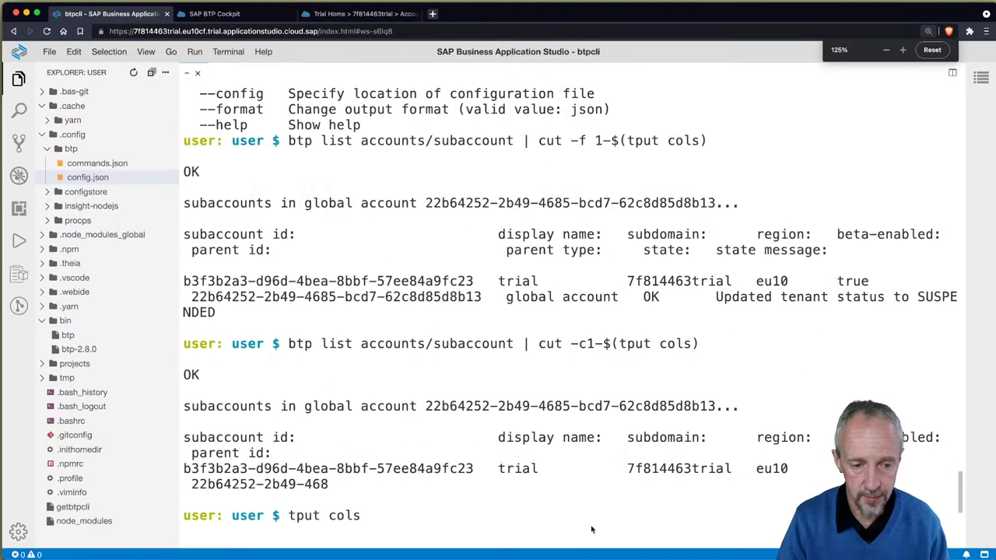
key("super+minus")
key("Return")
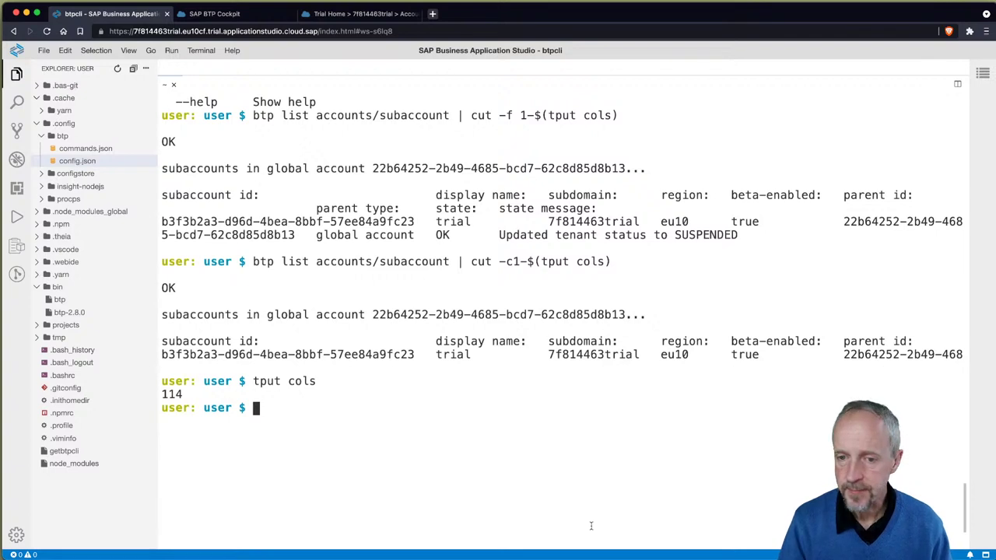
Step: Show the trial subaccount's details (region eu10, state OK) using 'btp get accounts/subaccount' with its pasted ID
key("Up")
key("Up")
key("Up")
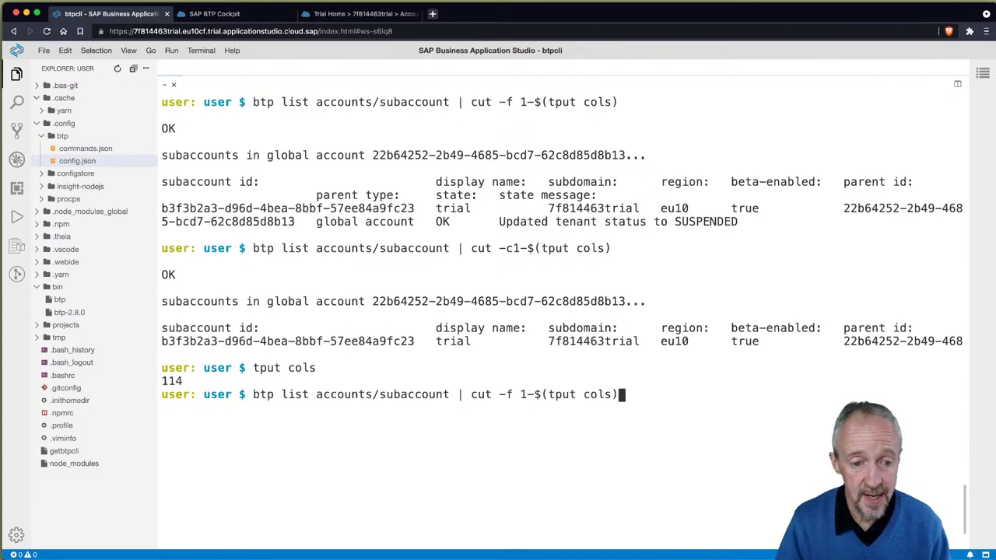
key("Up")
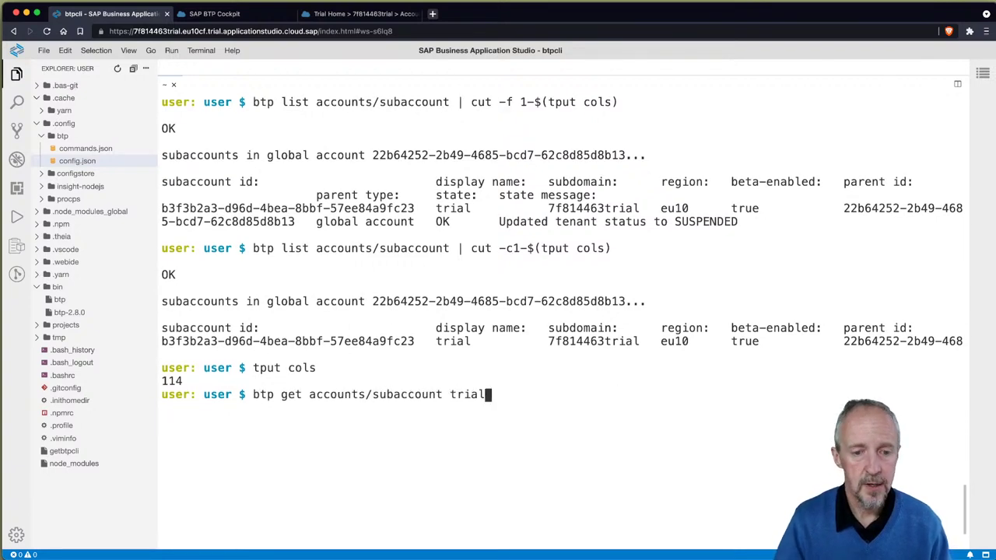
key("BackSpace")
key("BackSpace")
key("BackSpace")
key("BackSpace")
key("BackSpace")
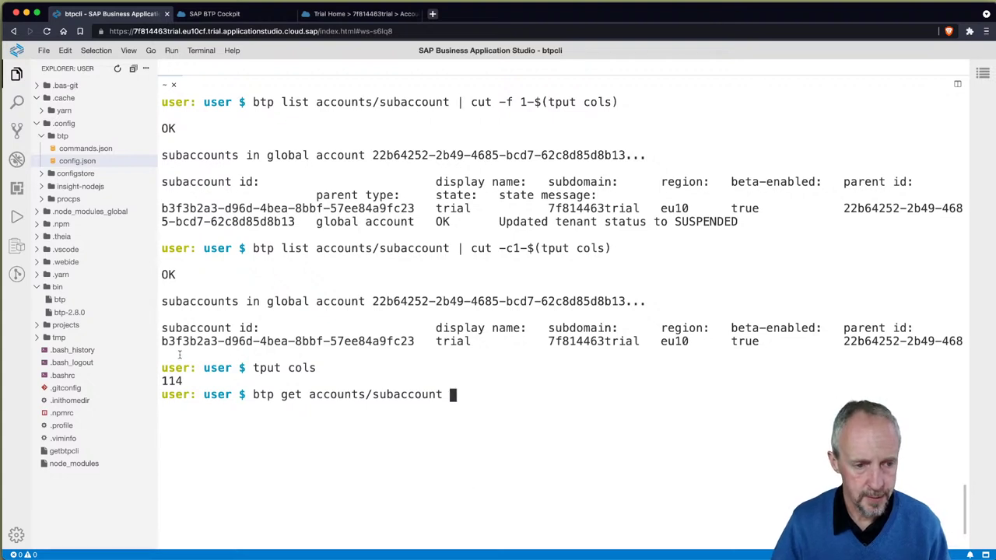
left_click_drag(162, 341, 416, 341)
key("super+c")
left_click(498, 409)
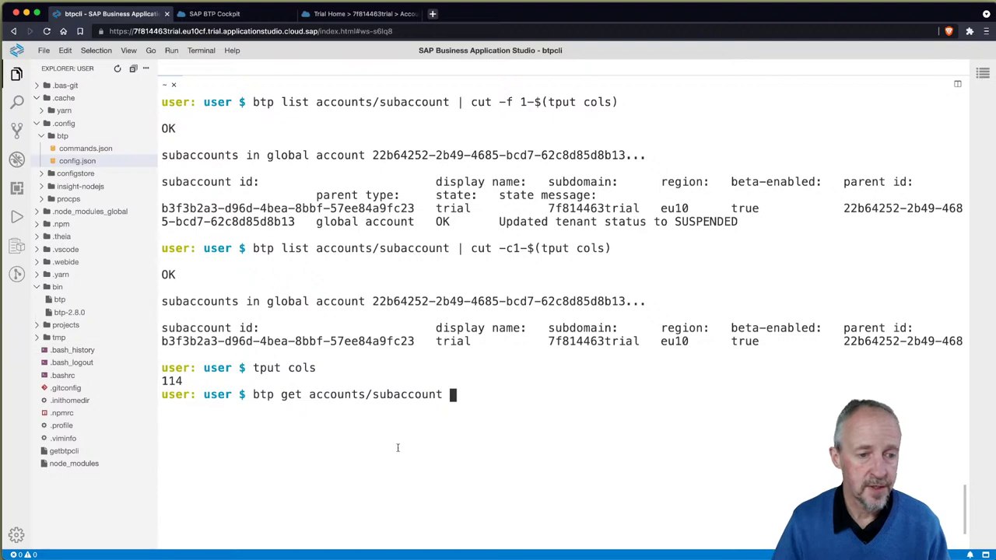
key("super+v")
key("Return")
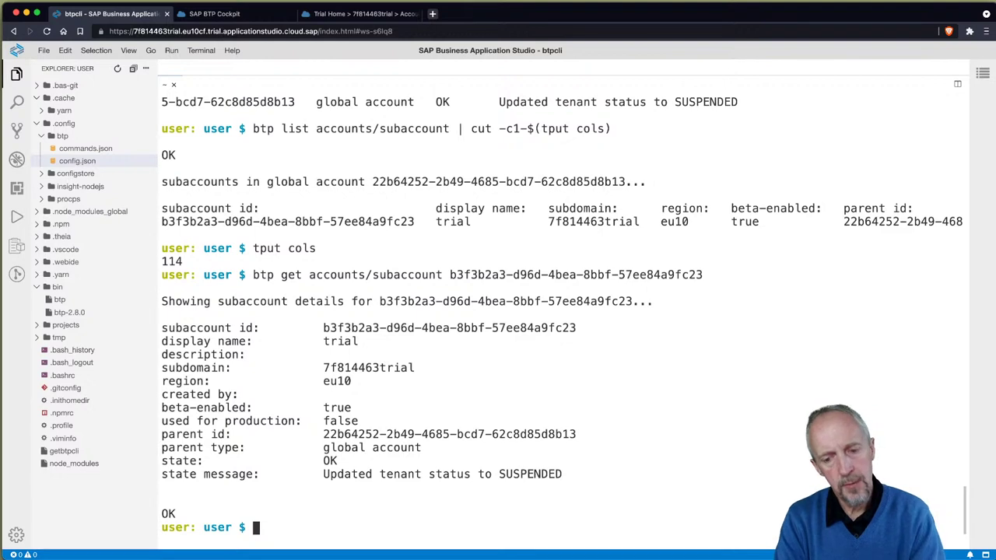
type("b")
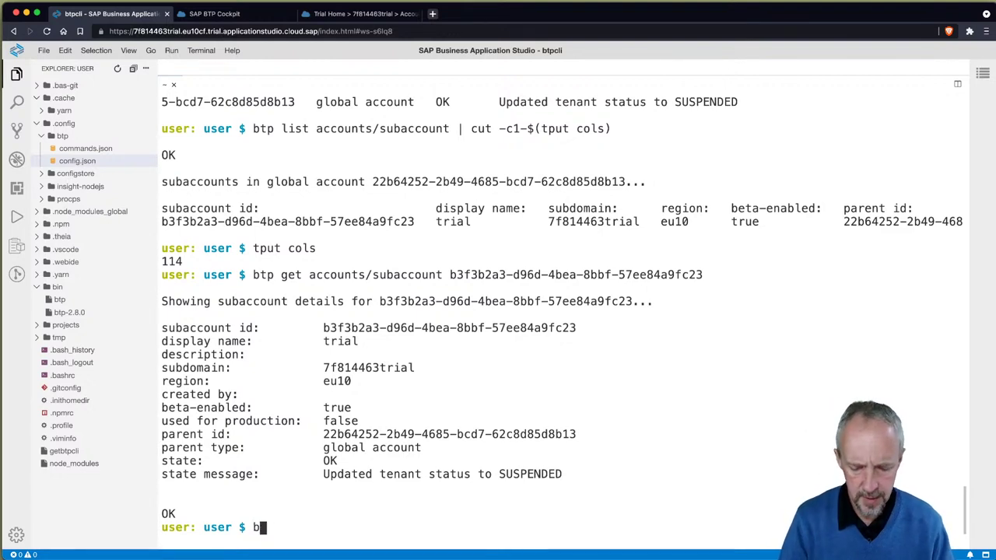
type("tp --help\\")
key("Return")
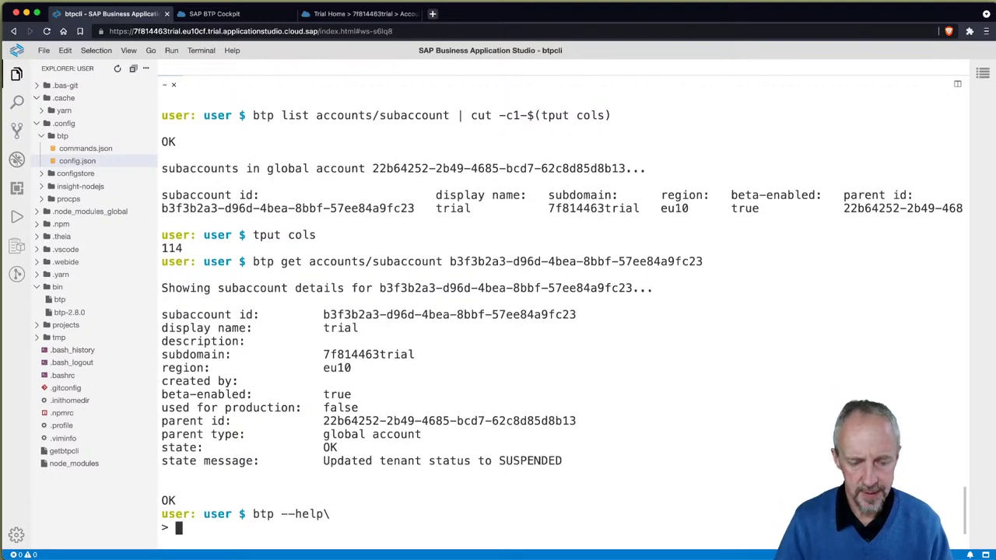
Step: Run 'btp --help' and scroll up through its actions, options and tips
key("ctrl+c")
type("btp --help\\")
key("Return")
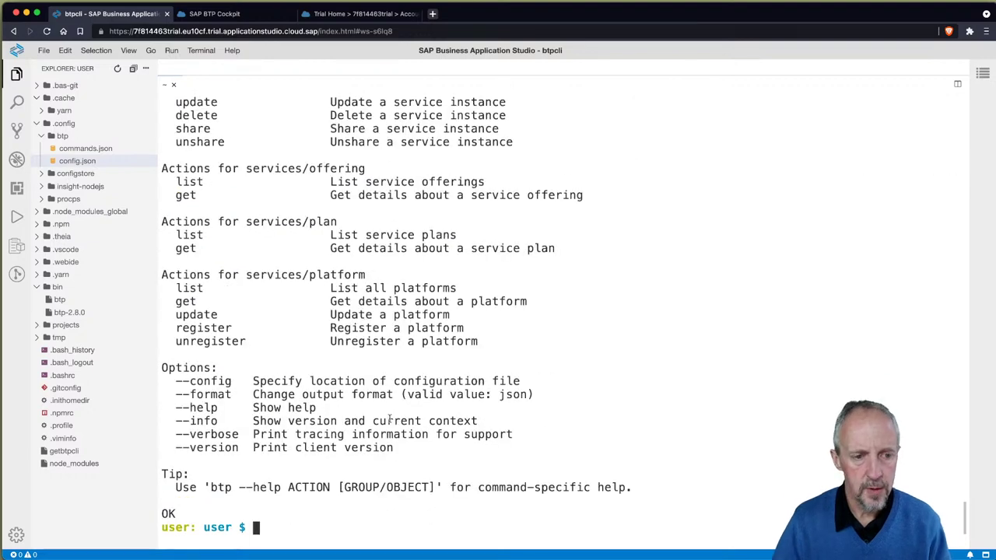
scroll(389, 419, "up", 20)
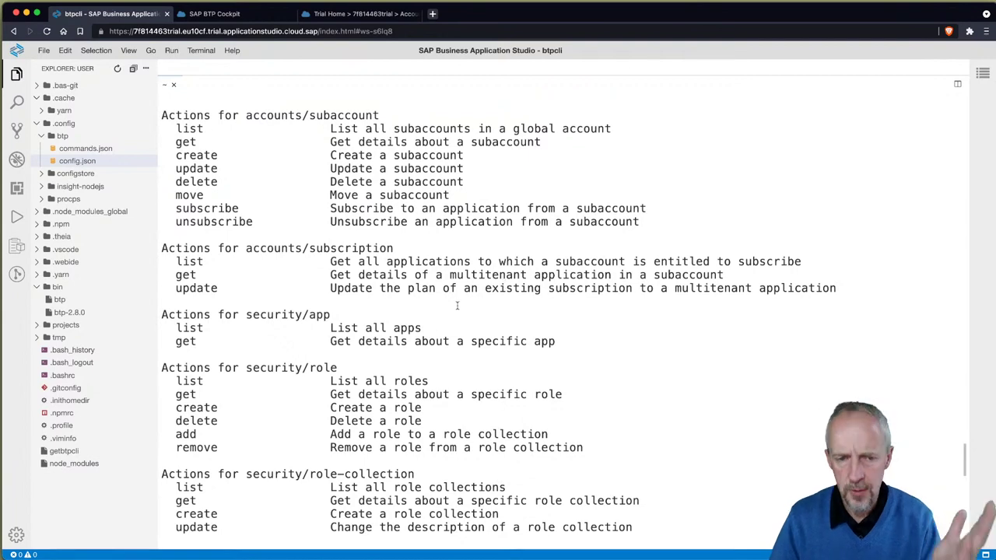
key("Return")
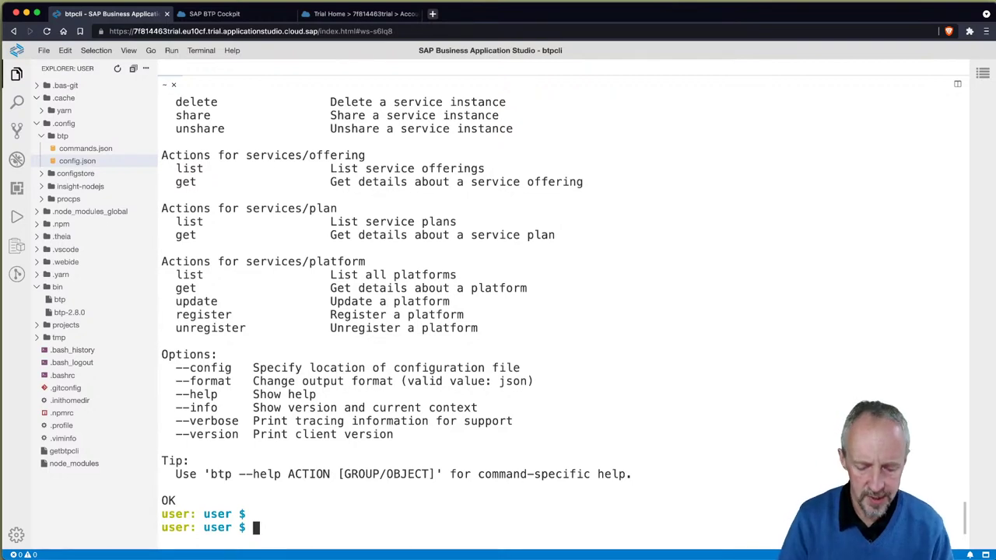
Step: Show the help for 'btp target' on a cleared terminal
type("btp target --help")
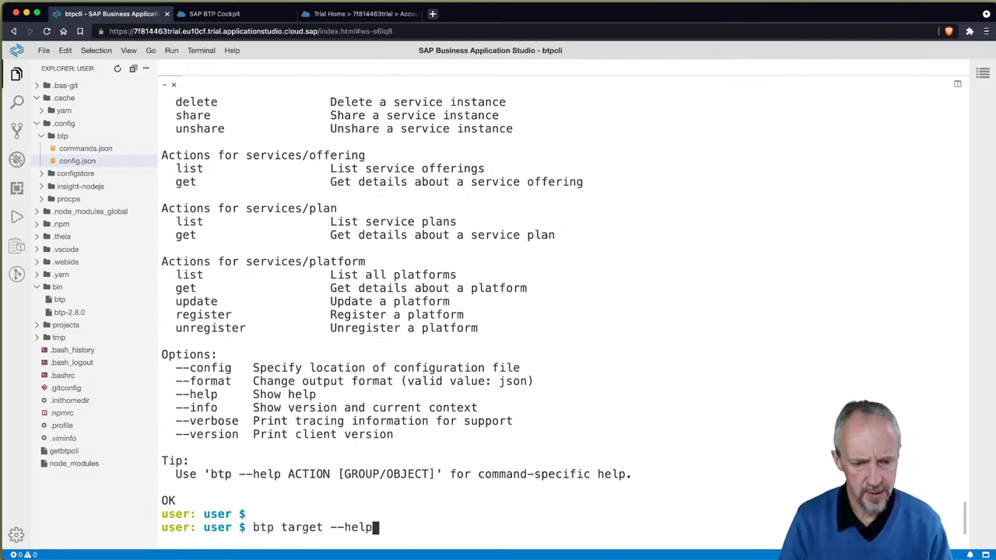
key("ctrl+l")
key("Return")
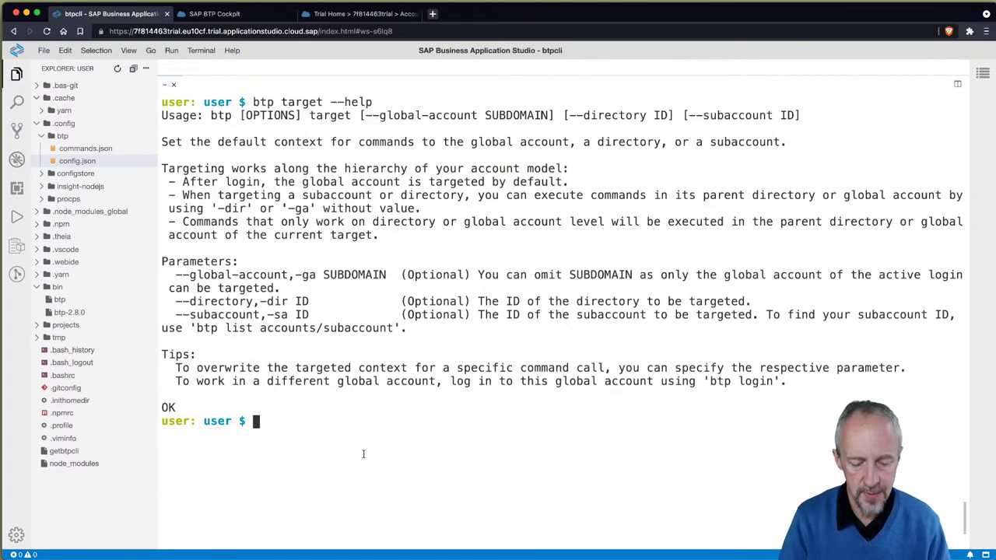
Step: Compose 'btp target --subaccount' with the pasted subaccount ID, then cancel it unrun
key("Up")
key("BackSpace")
key("BackSpace")
key("BackSpace")
key("BackSpace")
type("subaccount")
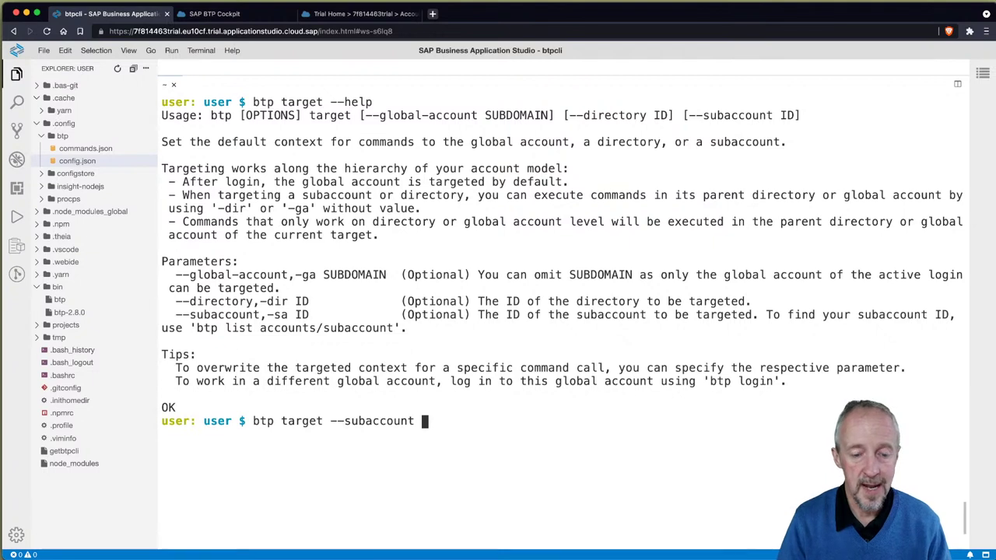
key("super+v")
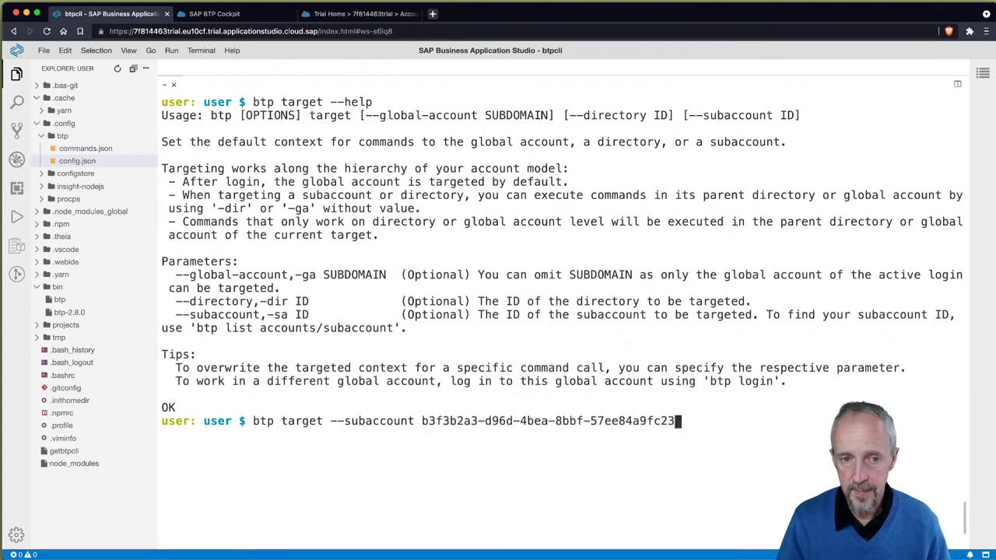
key("ctrl+l")
key("ctrl+c")
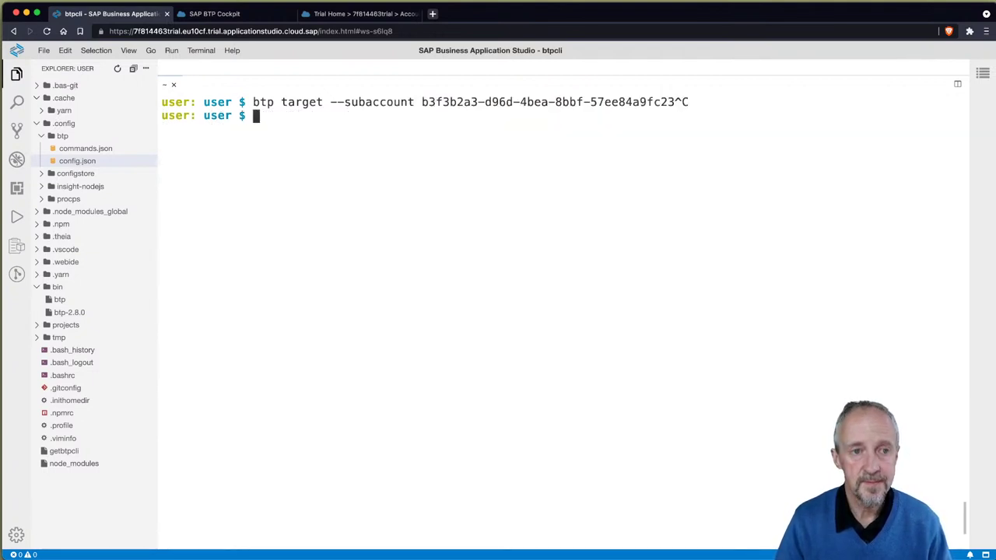
Step: Run 'btp' to display the CLI's current target and highlight those lines
type("btp")
key("Return")
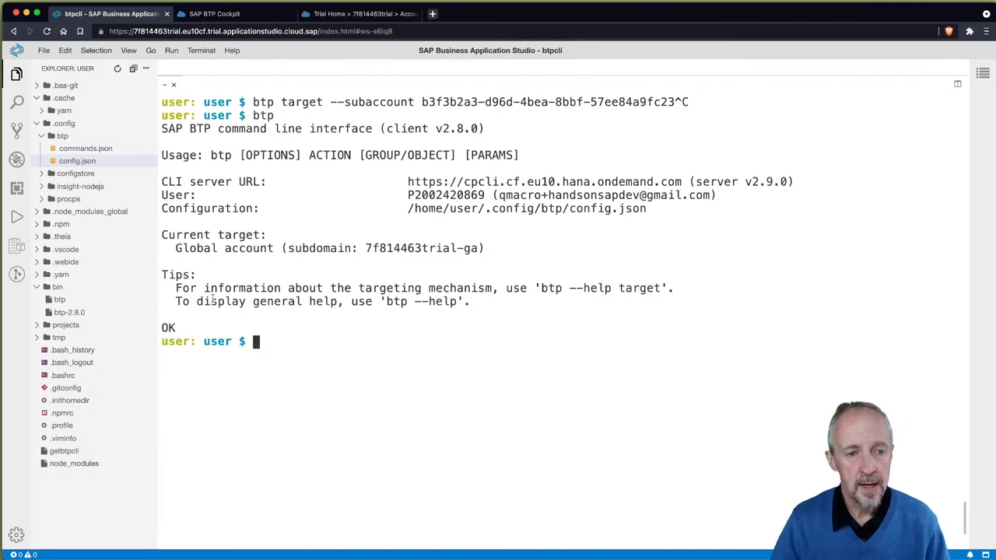
left_click_drag(162, 235, 502, 255)
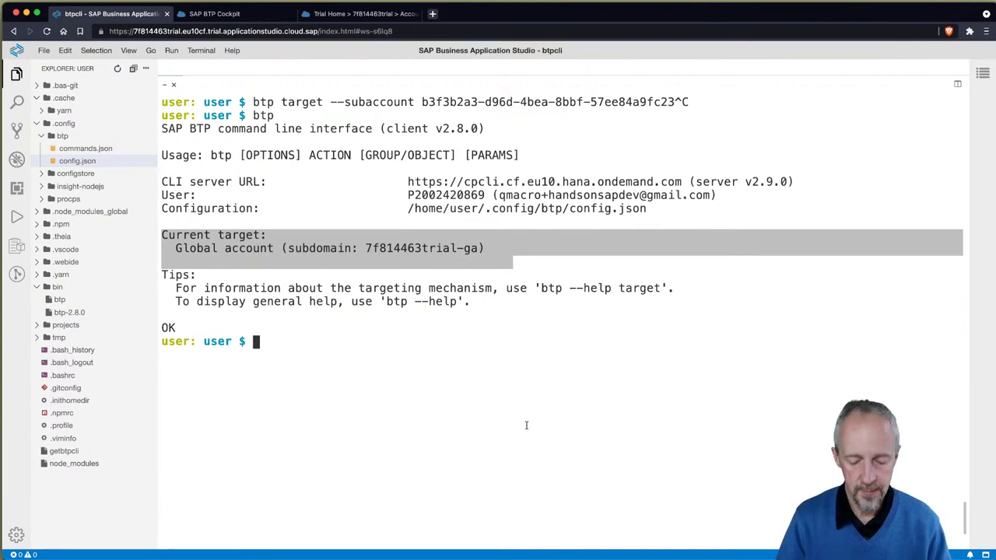
Step: Target the subaccount with 'btp target --subaccount' plus its ID, comparing old and new Current target output
type("btp targe")
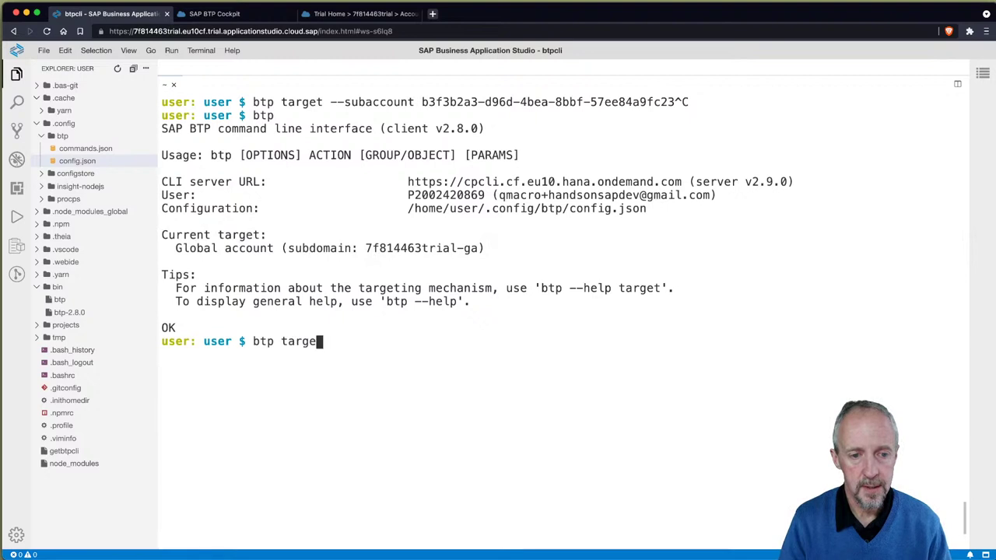
type("t --subaccou")
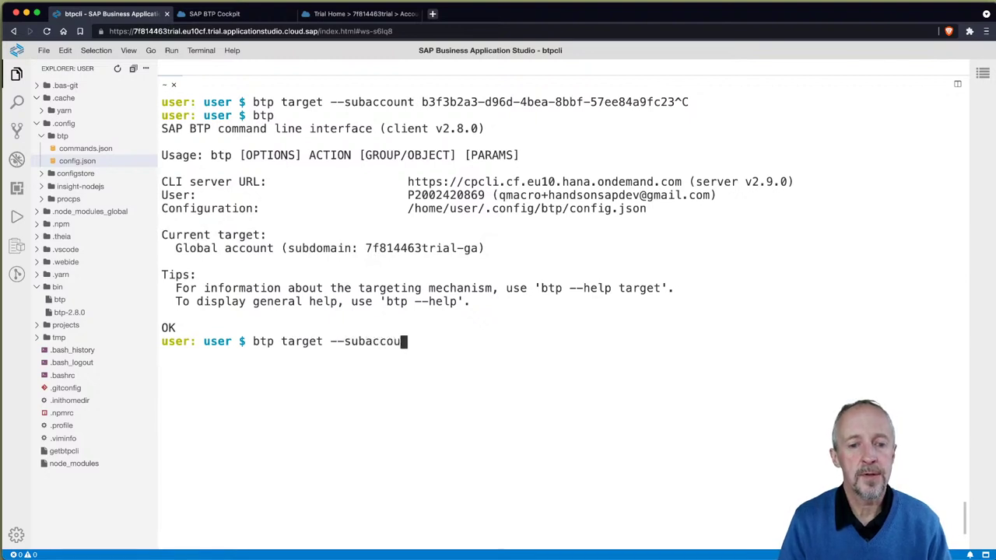
type("nt")
key("super+v")
key("Return")
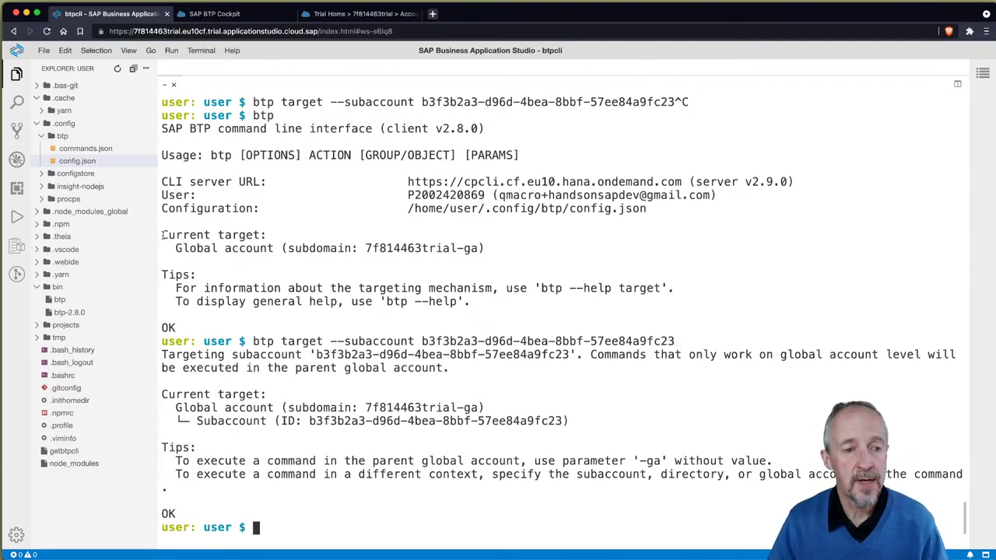
left_click_drag(162, 235, 506, 249)
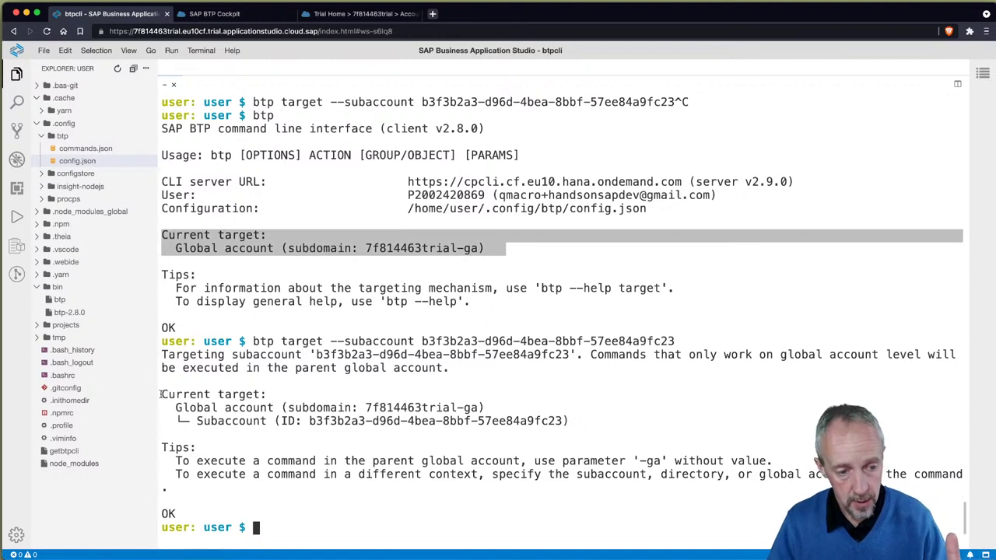
left_click_drag(164, 393, 496, 406)
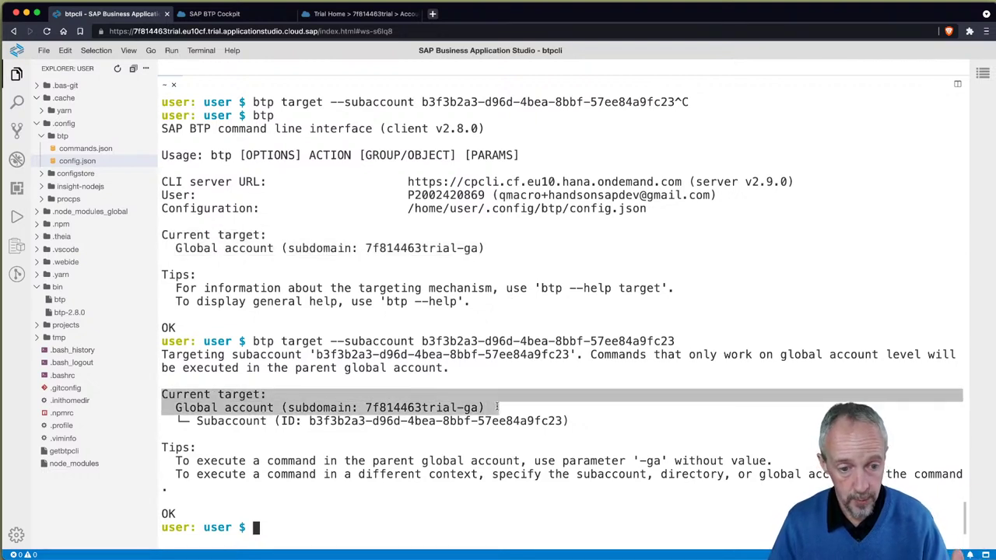
left_click_drag(496, 406, 573, 418)
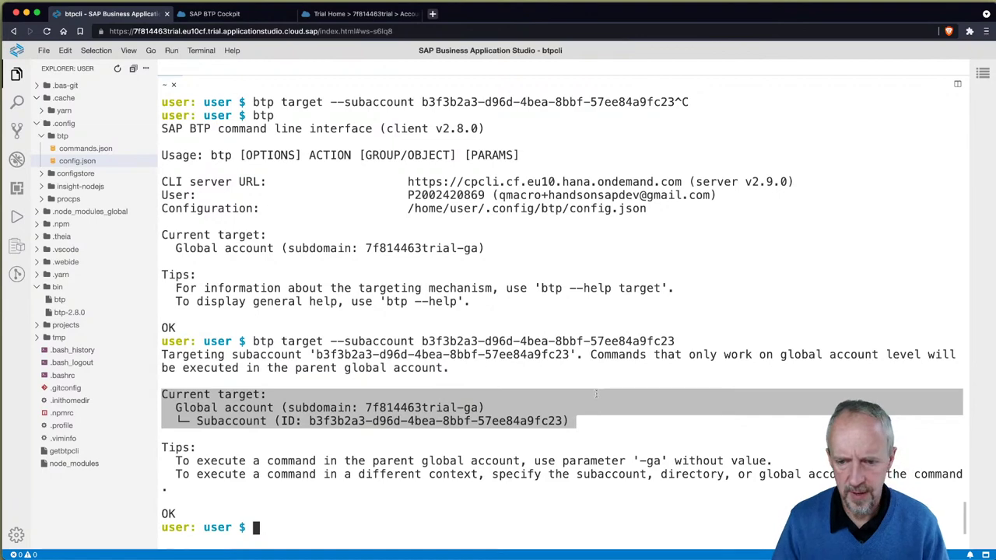
Step: Scroll back to the btp help's general actions and highlight the 'enable autocomplete' line
scroll(618, 377, "up", 1)
scroll(618, 377, "up", 15)
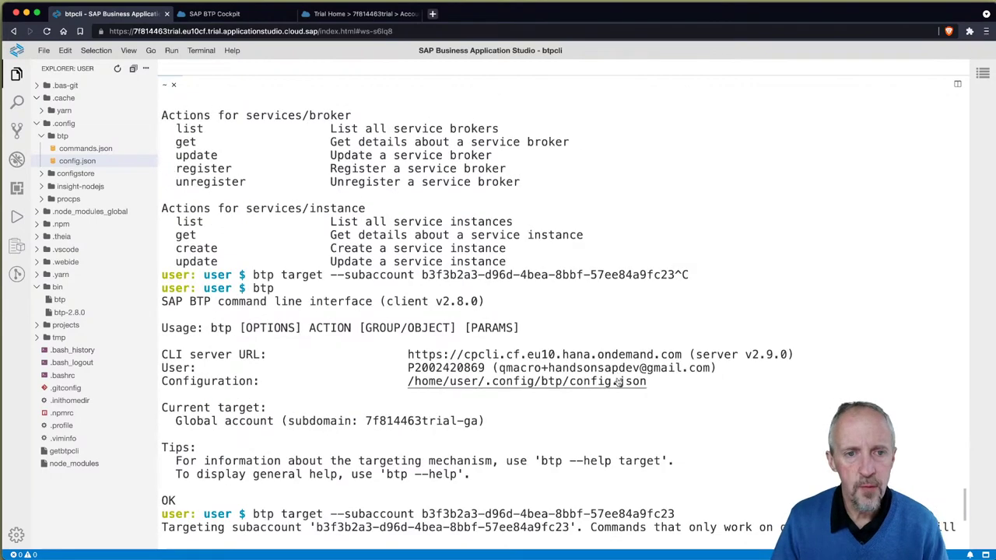
scroll(620, 392, "up", 12)
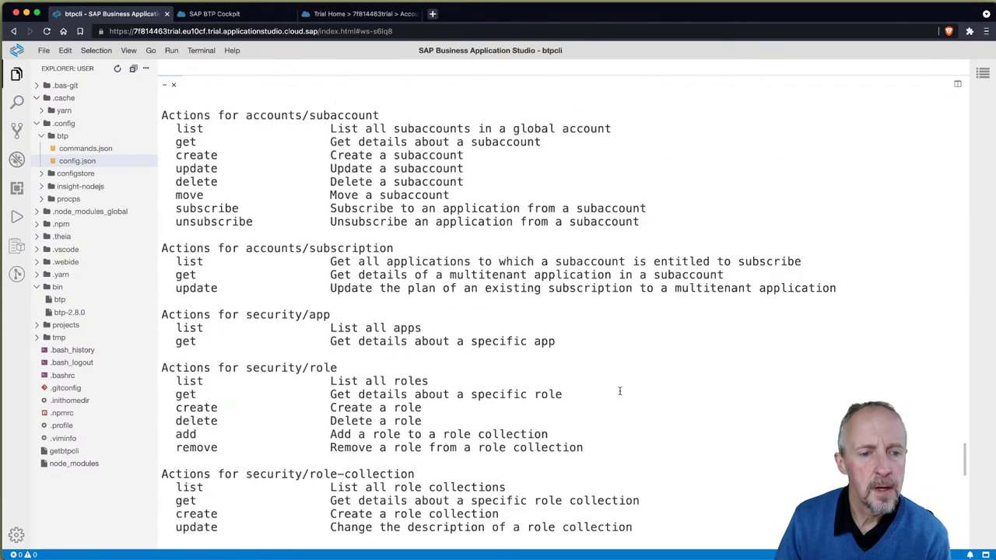
scroll(622, 386, "up", 10)
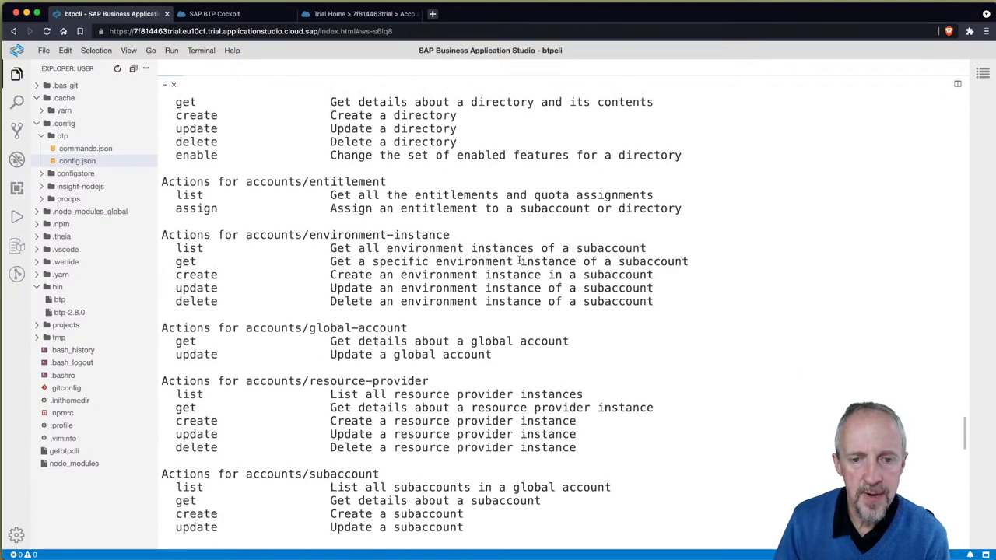
scroll(515, 263, "up", 15)
scroll(521, 262, "up", 5)
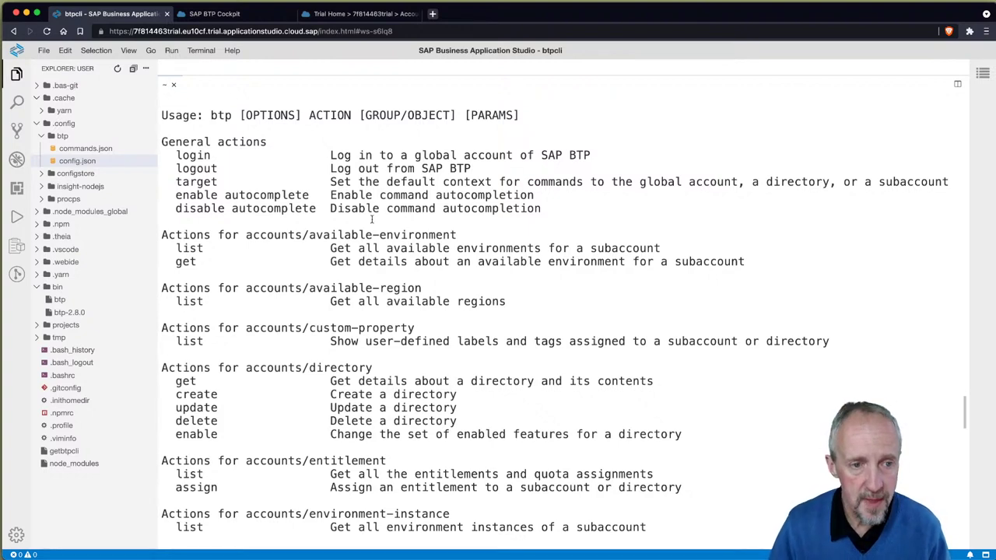
left_click_drag(176, 195, 551, 202)
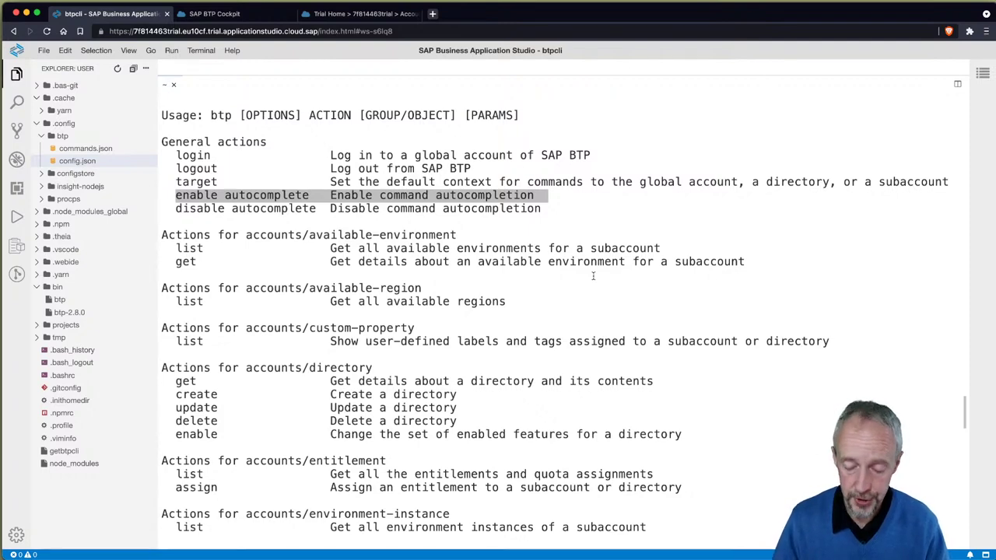
key("super+Tab")
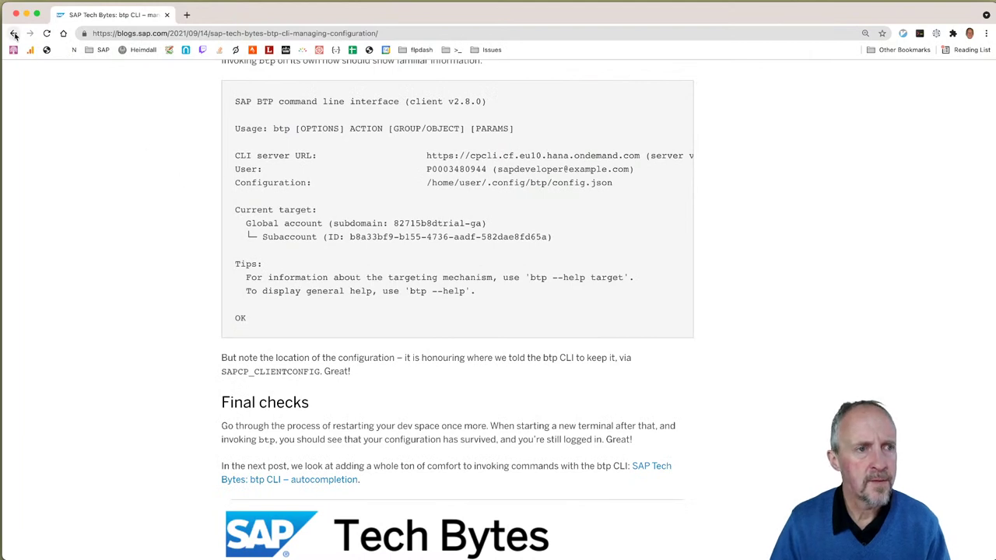
Step: Open and read the 'SAP Tech Bytes: btp CLI – autocompletion' blog post
left_click(14, 33)
left_click(284, 469)
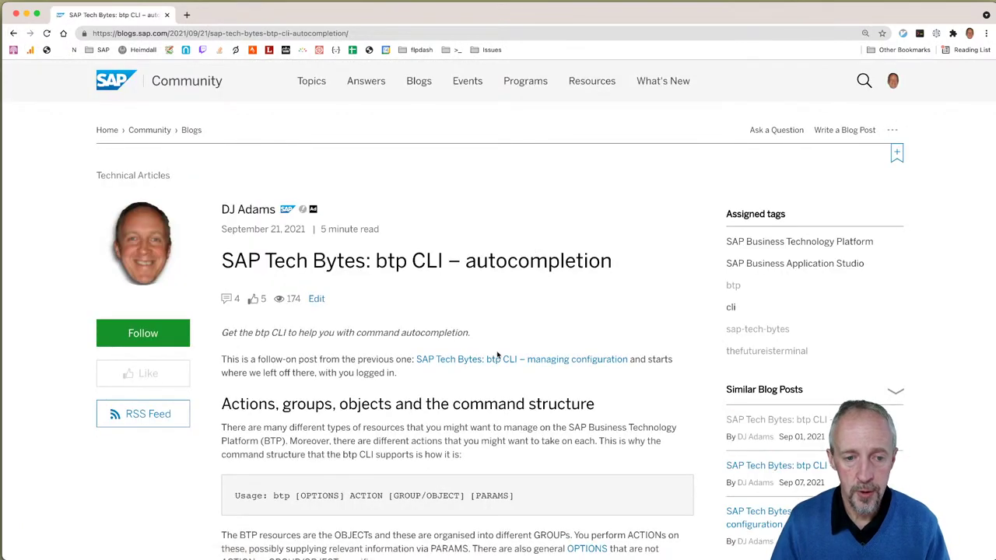
scroll(497, 365, "down", 10)
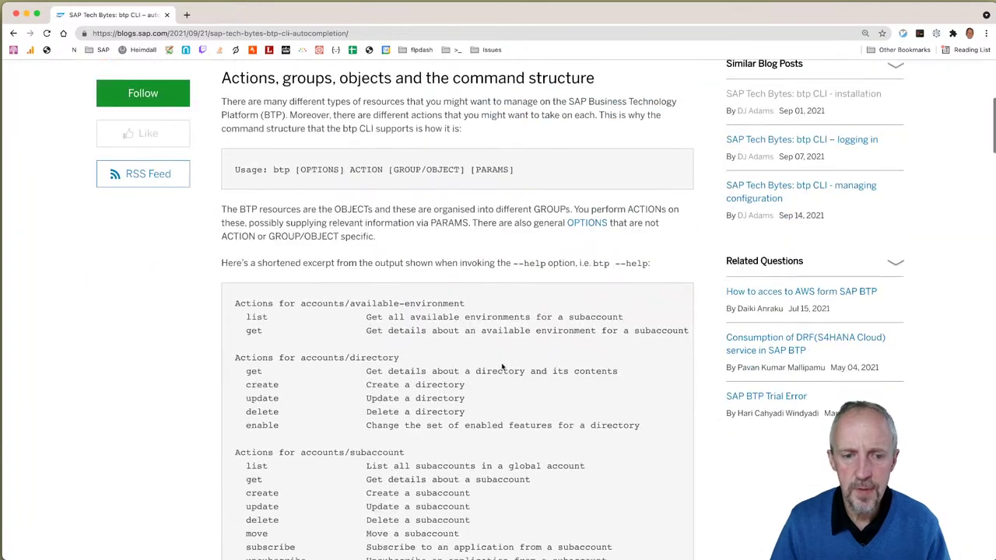
scroll(502, 367, "down", 20)
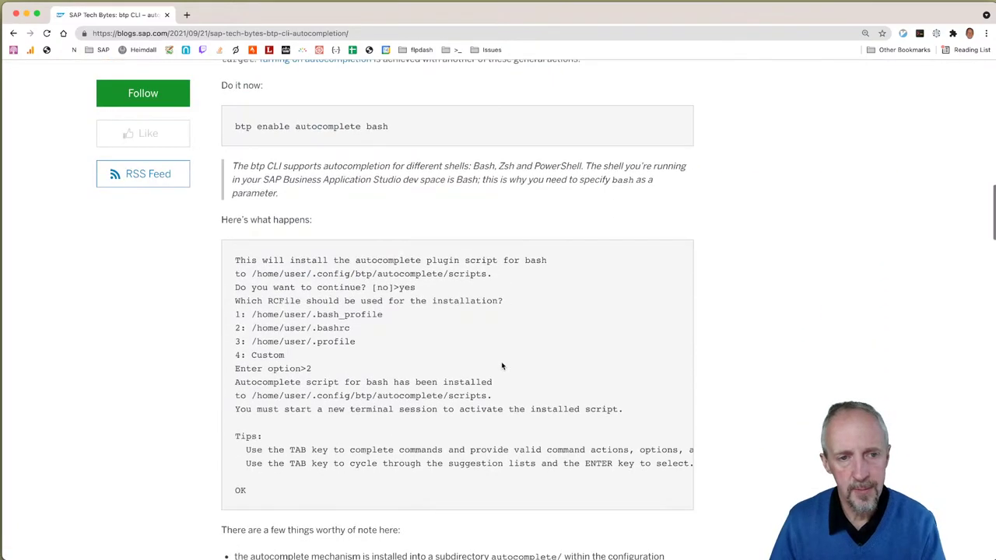
scroll(509, 381, "up", 5)
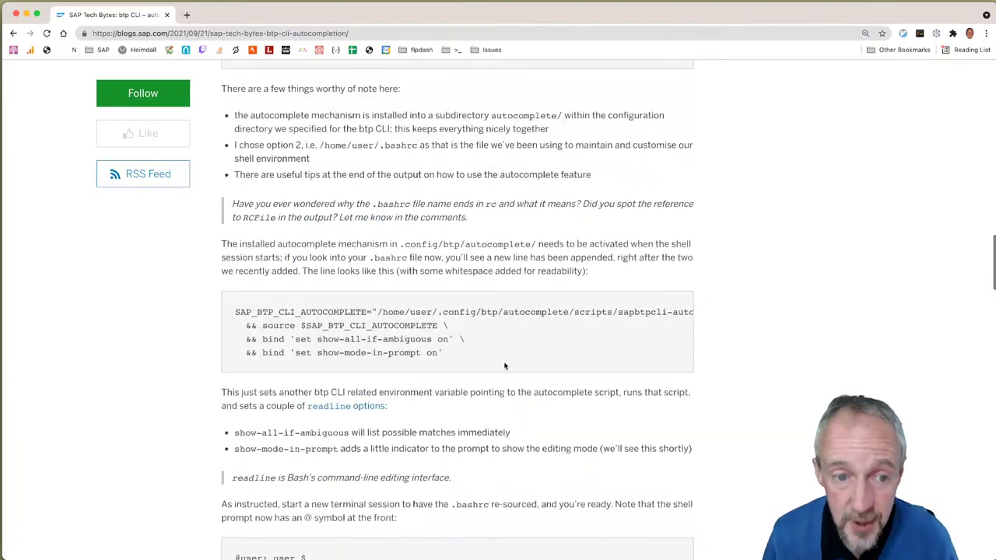
key("super+Tab")
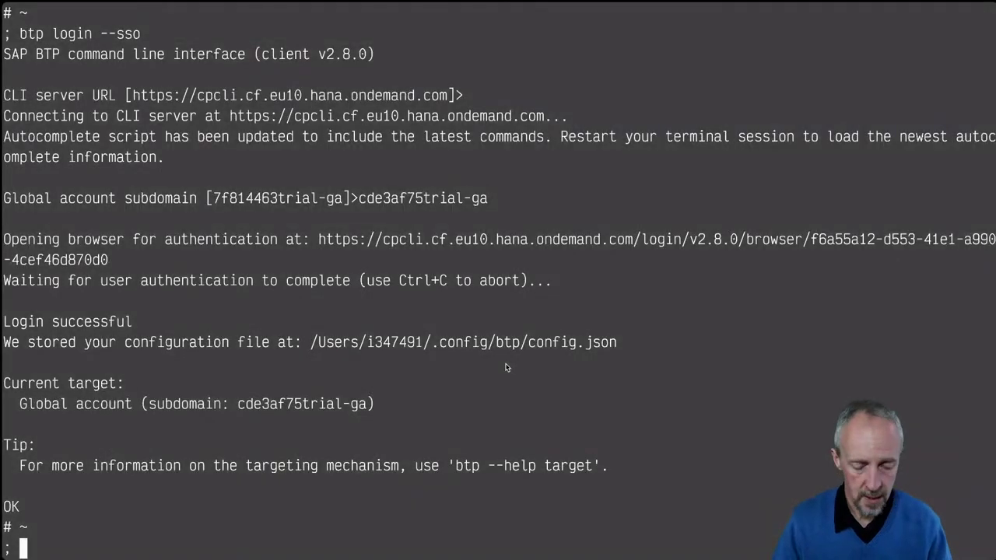
key("ctrl+Right")
key("ctrl+Right")
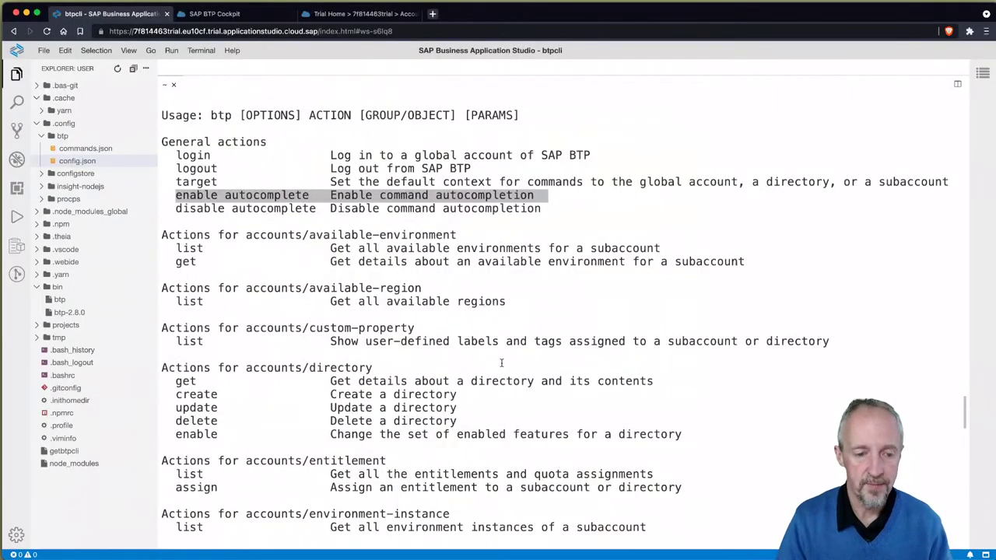
Step: Rerun 'btp --help', then run 'btp enable autocomplete' on a cleared screen
key("ctrl+l")
type("btp --help")
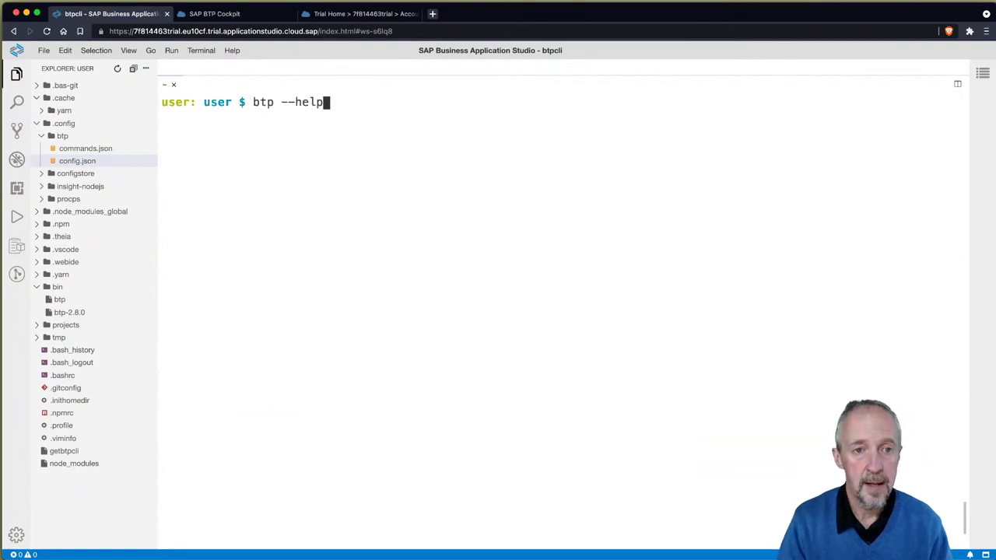
key("Return")
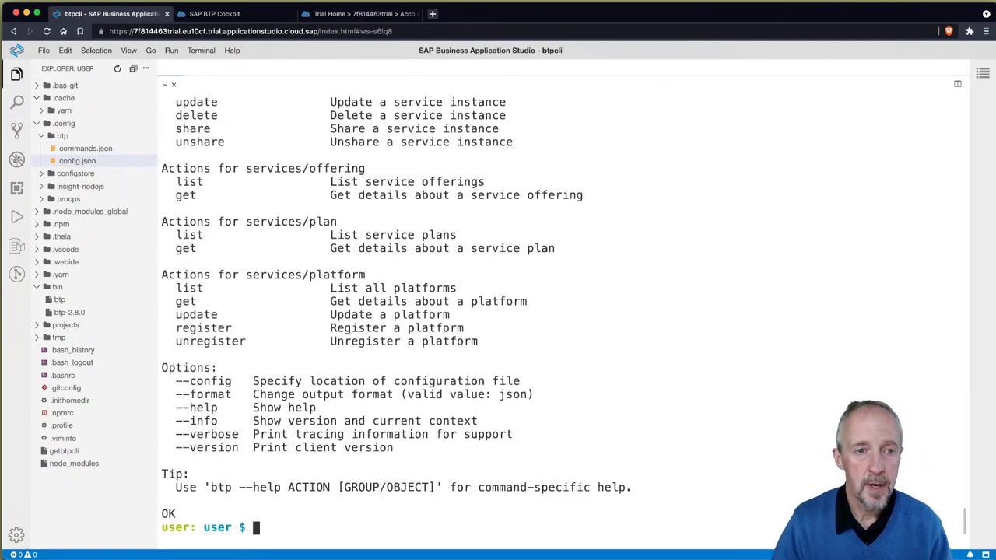
scroll(421, 274, "up", 15)
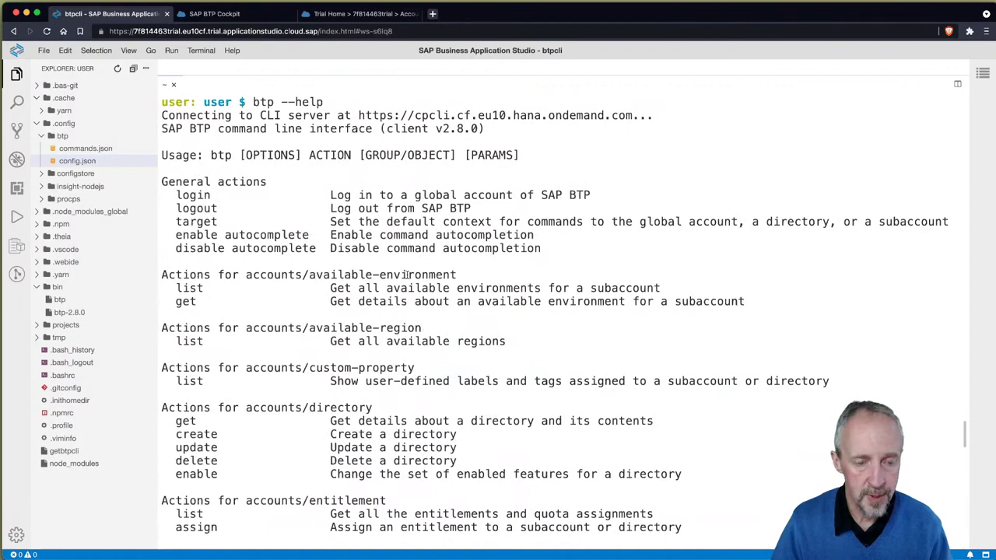
key("ctrl+l")
type("btp enabl")
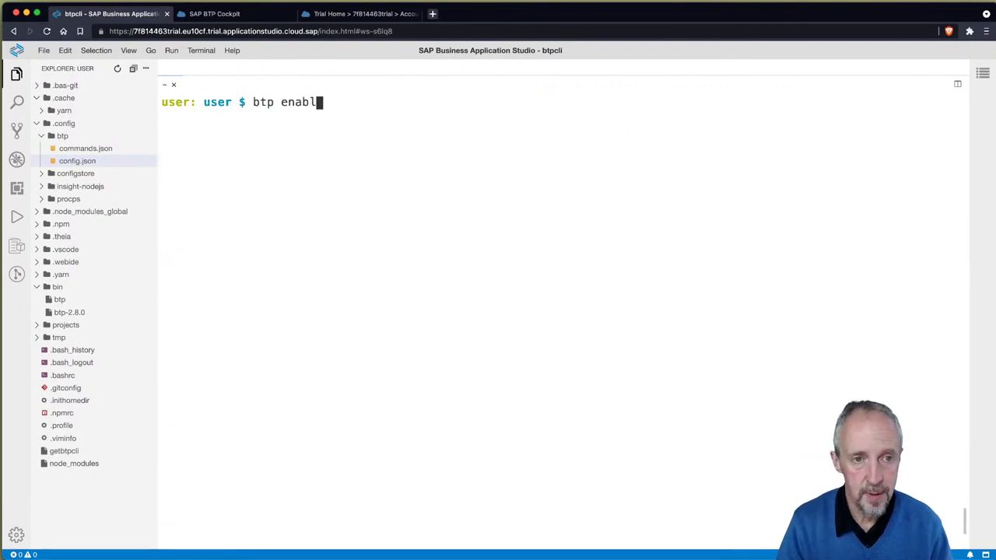
type("e autocomplete")
key("Return")
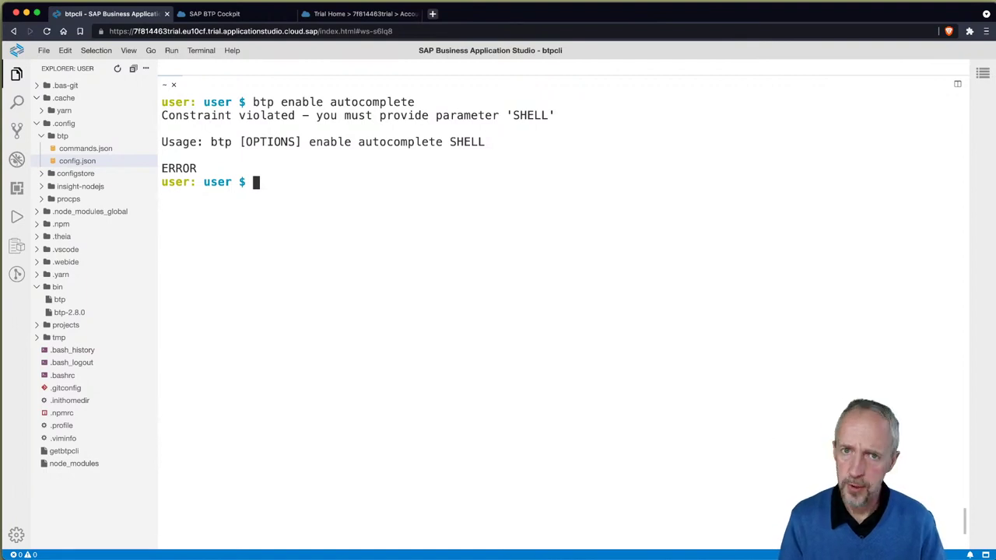
Step: Confirm the current shell is /bin/bash with 'echo $SHELL'
key("Up")
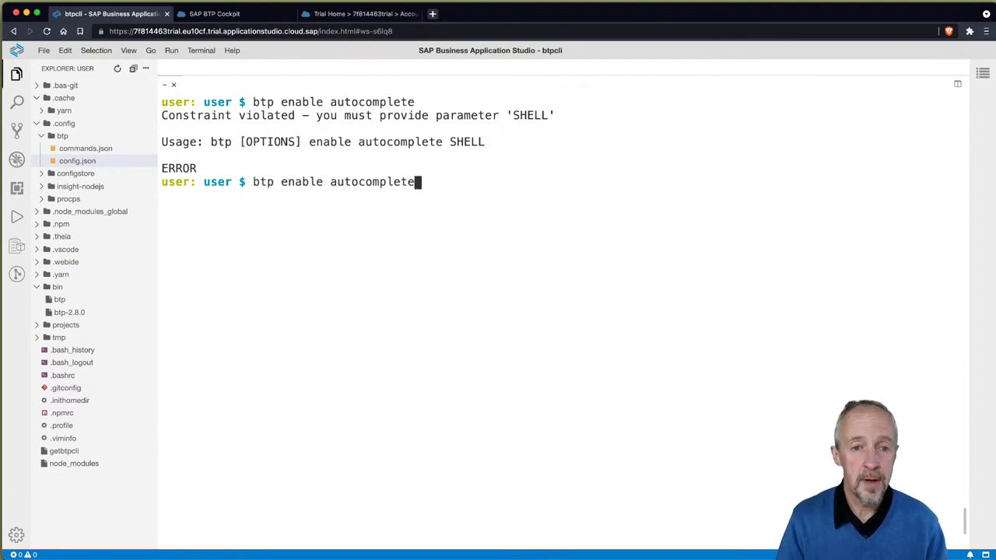
type("bash")
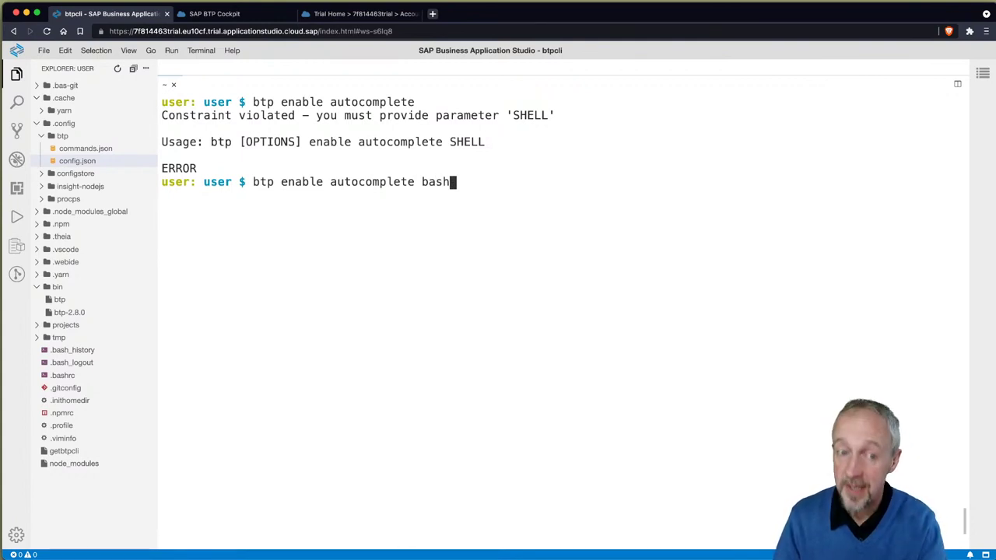
key("ctrl+c")
type("echo $SHELL")
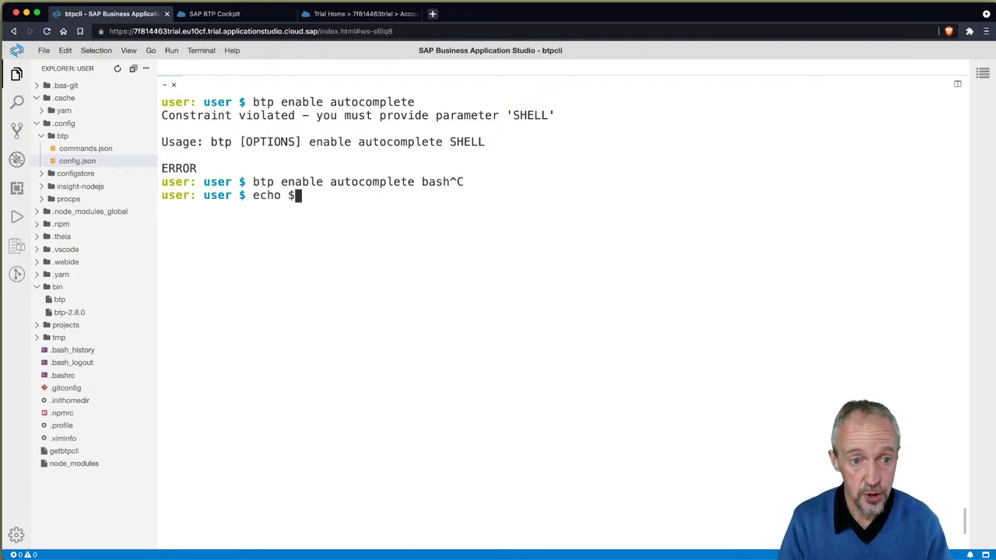
key("Return")
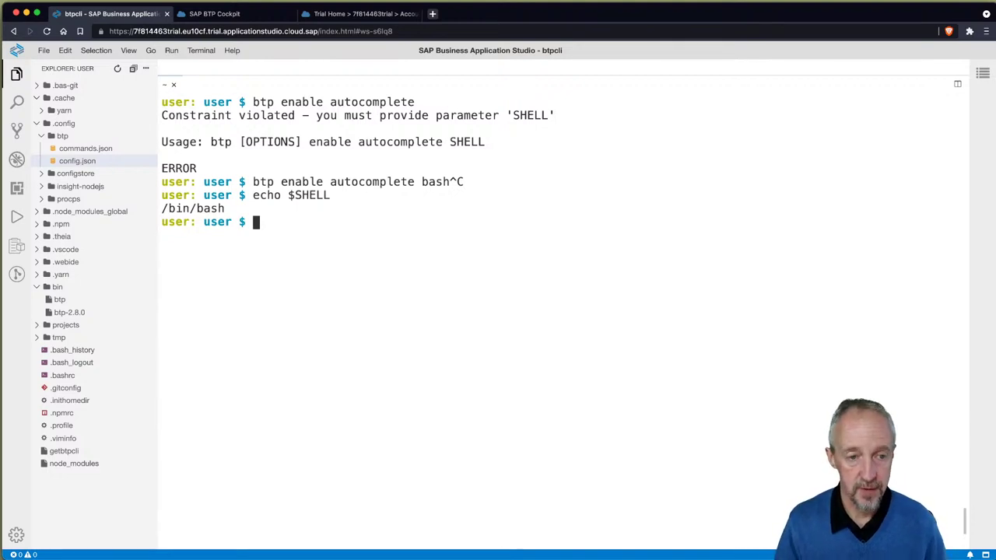
Step: Prepare 'btp enable autocomplete bash' at the prompt on a cleared screen
key("Up")
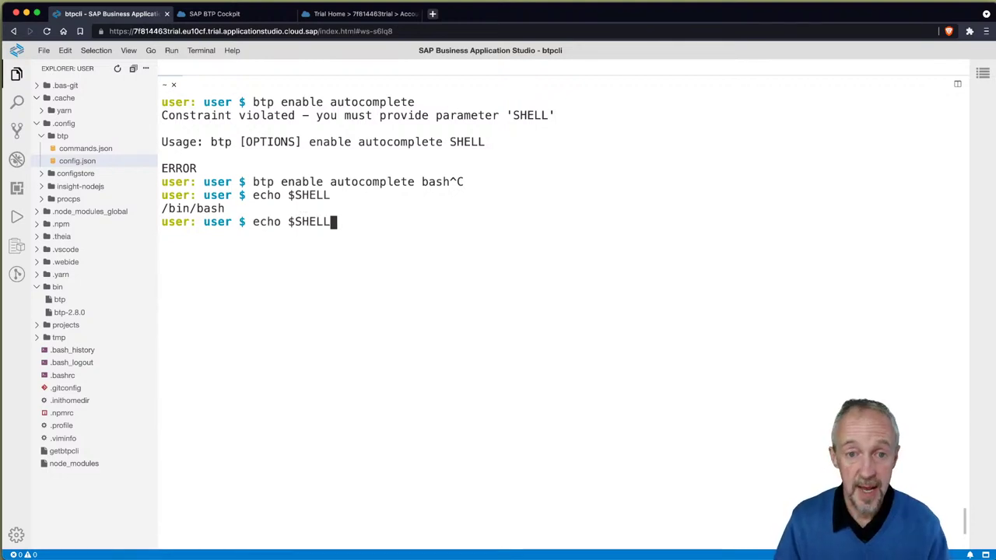
key("Up")
type("bash")
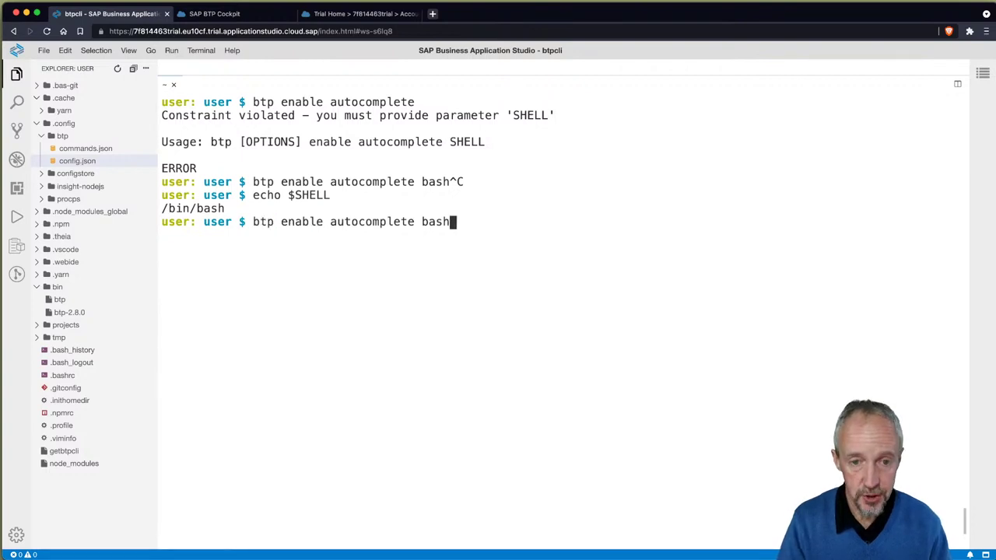
key("ctrl+l")
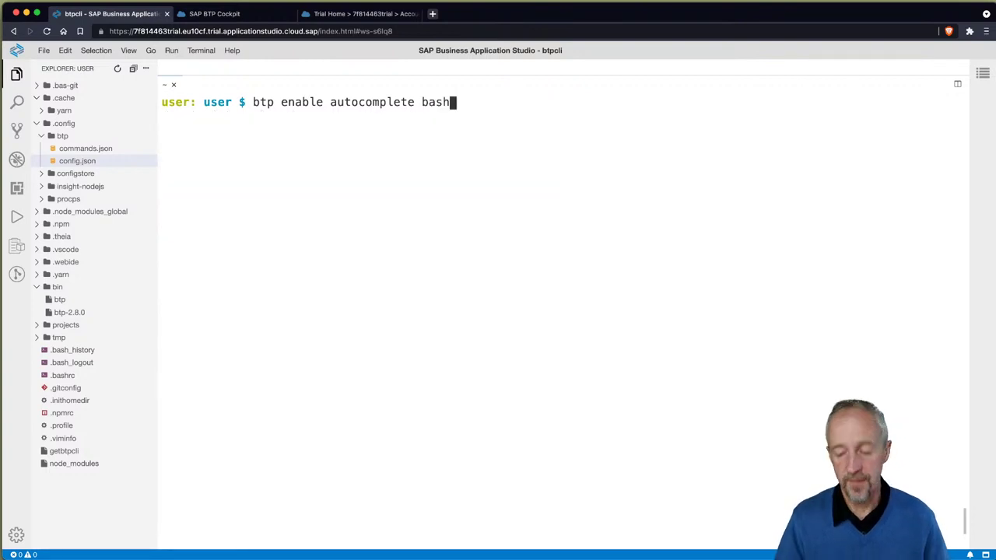
Step: Run 'btp enable autocomplete bash' and answer 'yes' to install the autocomplete script
key("Return")
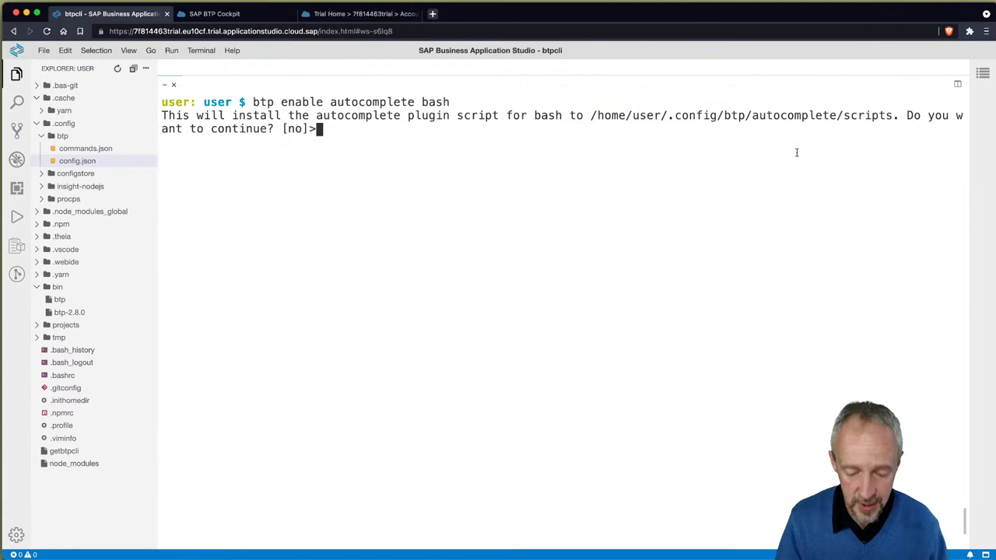
type("yes")
key("Return")
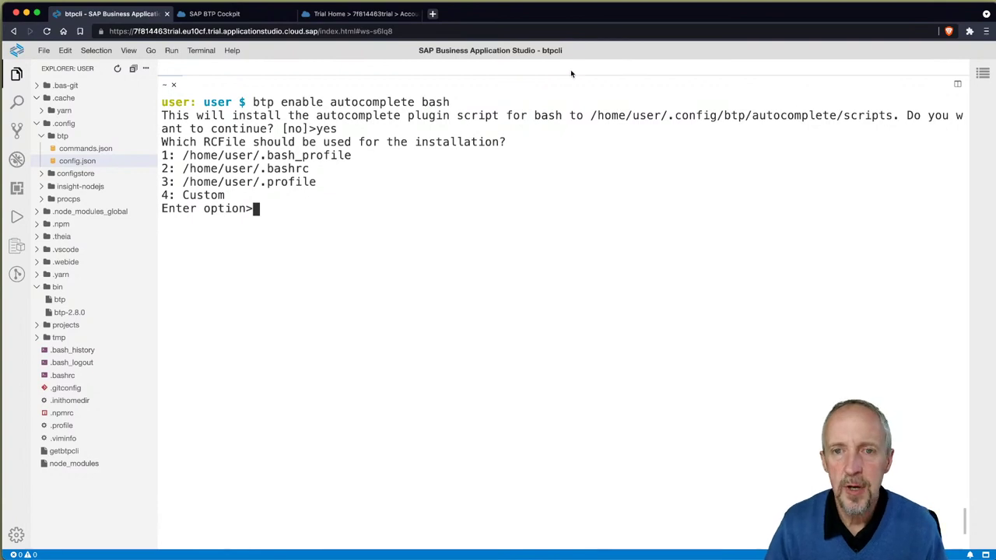
Step: Open .bashrc in the editor, then choose option 2 to install autocomplete into .bashrc
left_click_drag(569, 74, 569, 198)
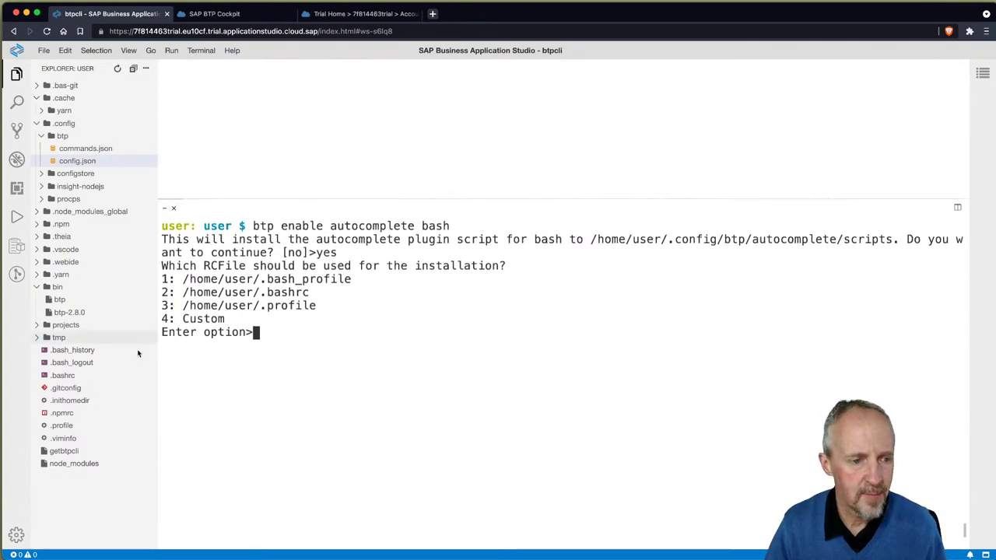
left_click(61, 375)
scroll(341, 146, "down", 20)
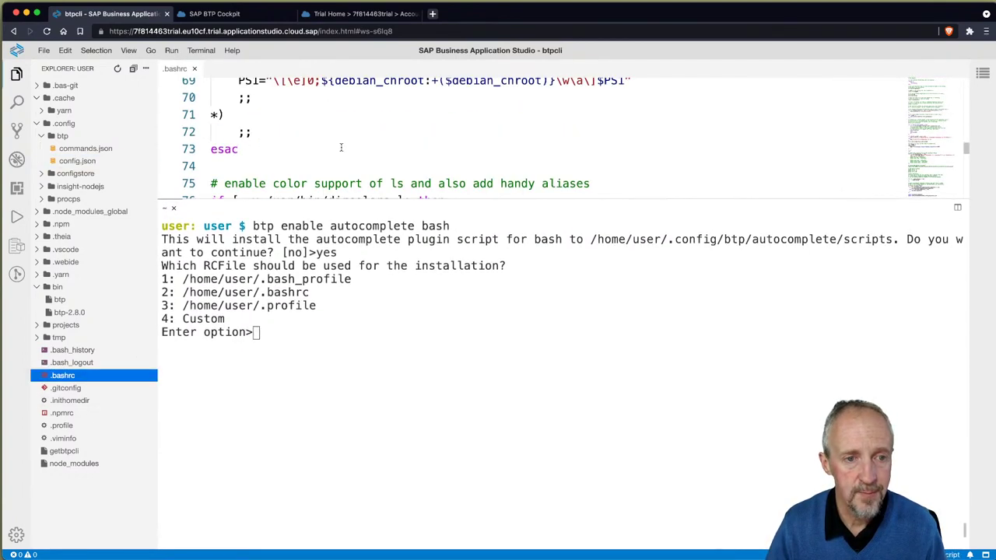
scroll(341, 147, "down", 10)
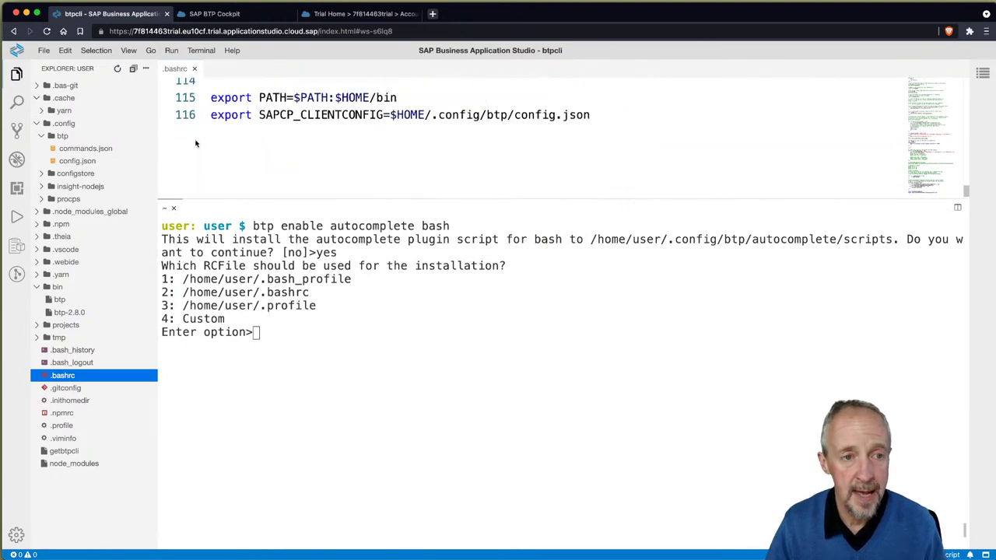
left_click(367, 363)
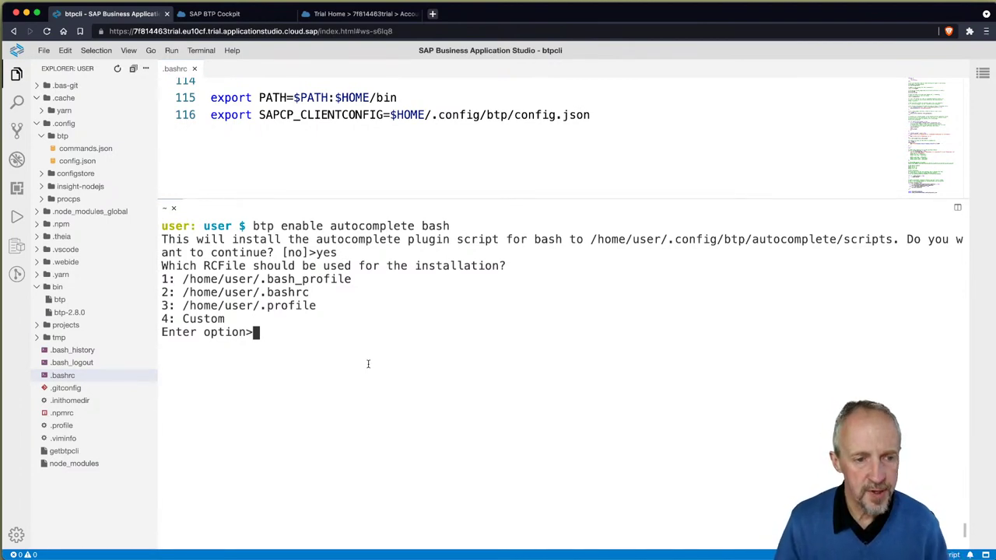
type("2")
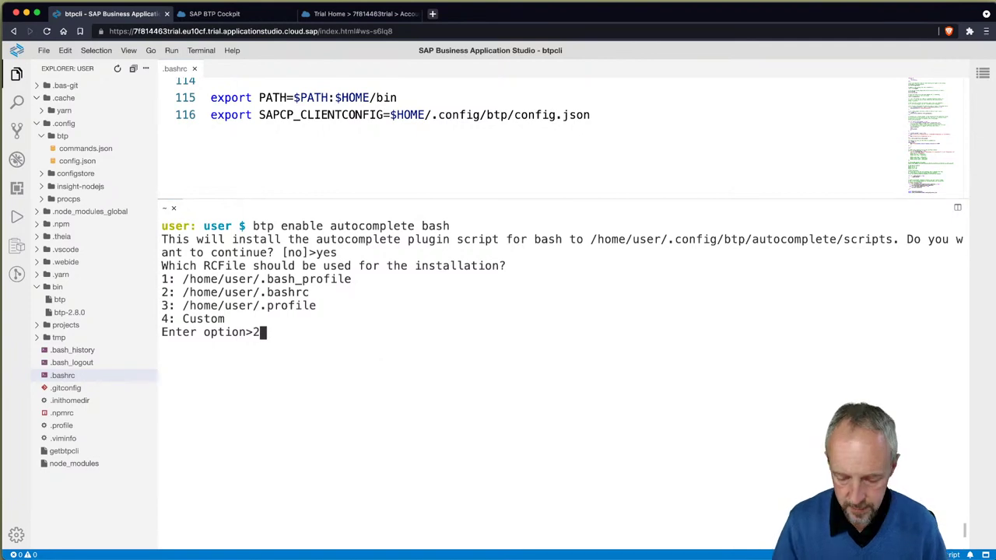
key("Return")
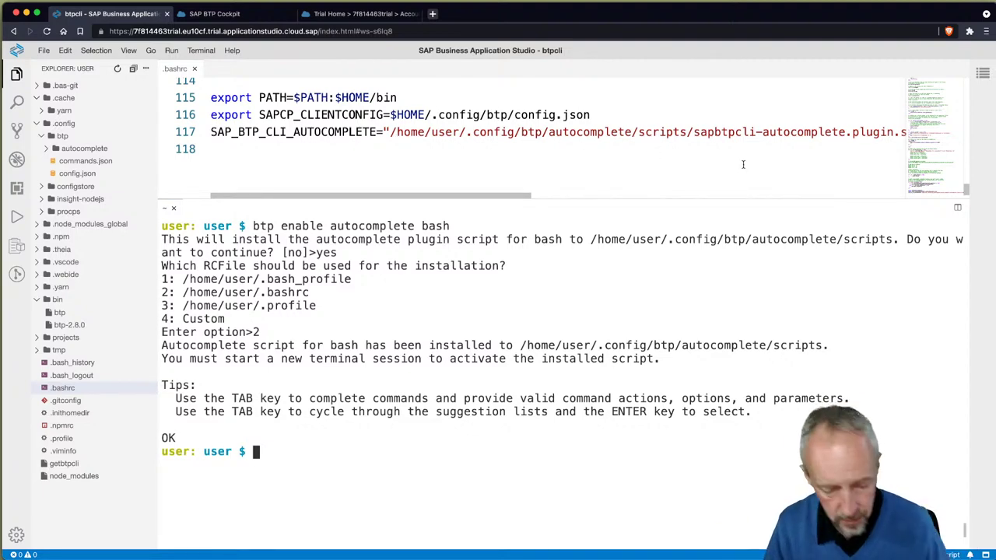
key("super+Tab")
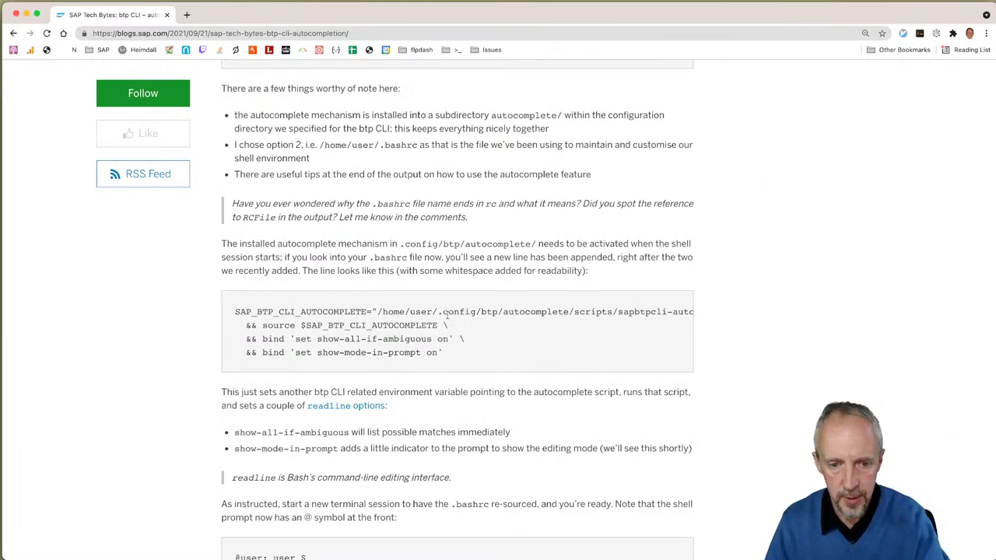
Step: Highlight show-all-if-ambiguous and show-mode-in-prompt in the blog's autocomplete code line, then return to the studio
left_click_drag(635, 312, 704, 313)
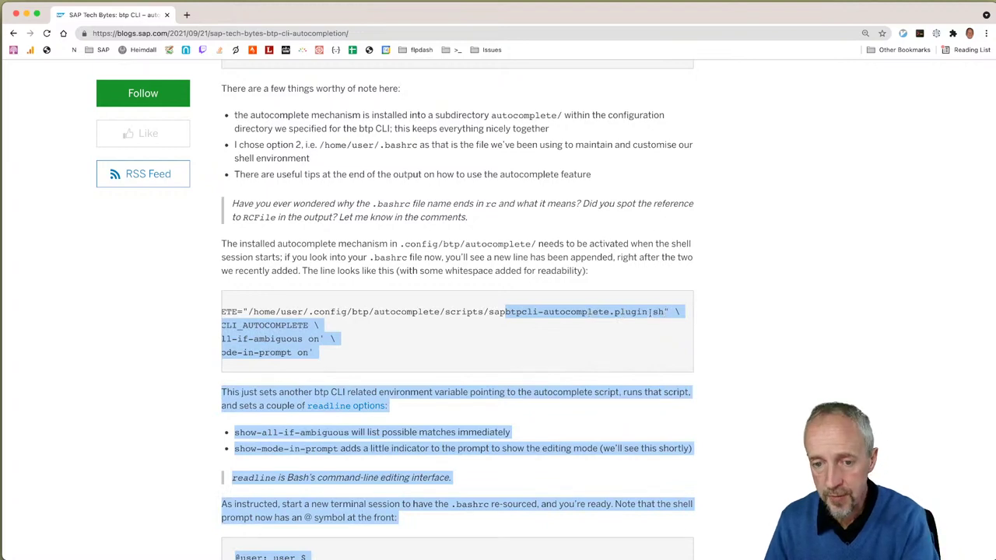
left_click(482, 311)
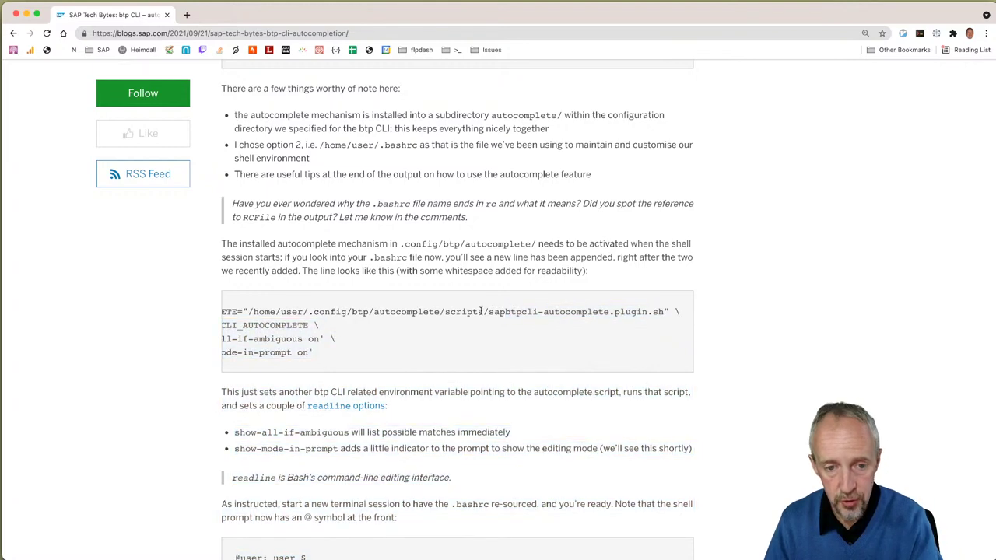
left_click_drag(247, 311, 182, 318)
left_click(268, 321)
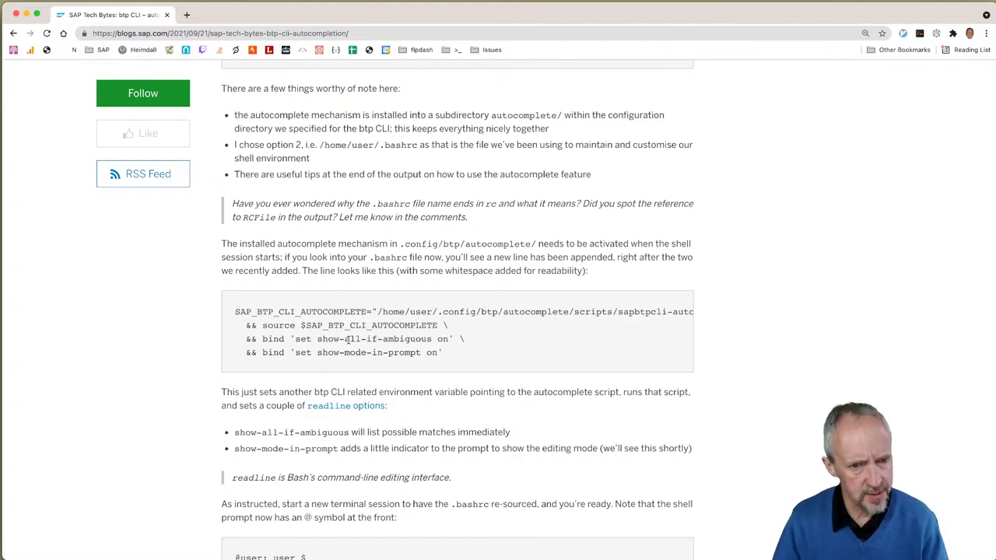
left_click_drag(307, 339, 429, 339)
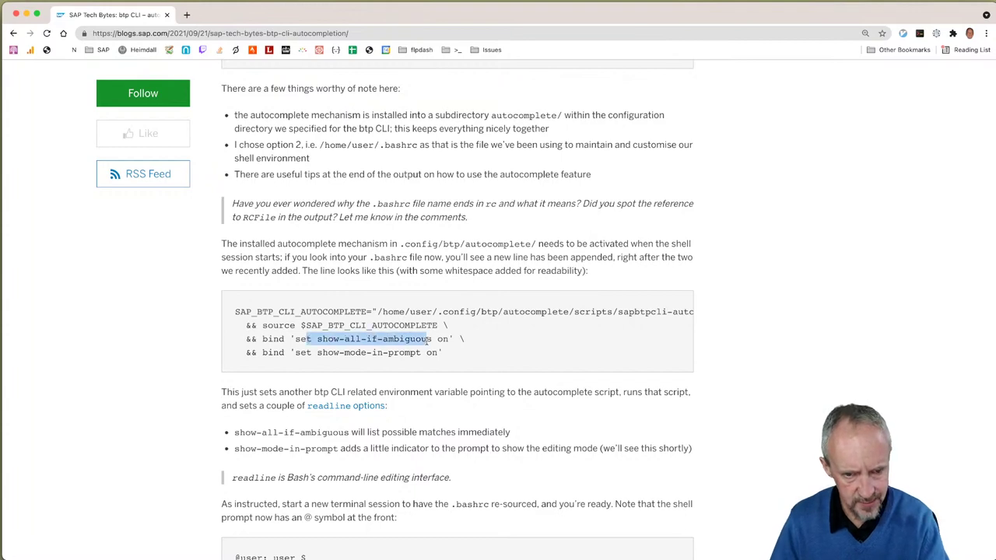
left_click_drag(294, 352, 437, 354)
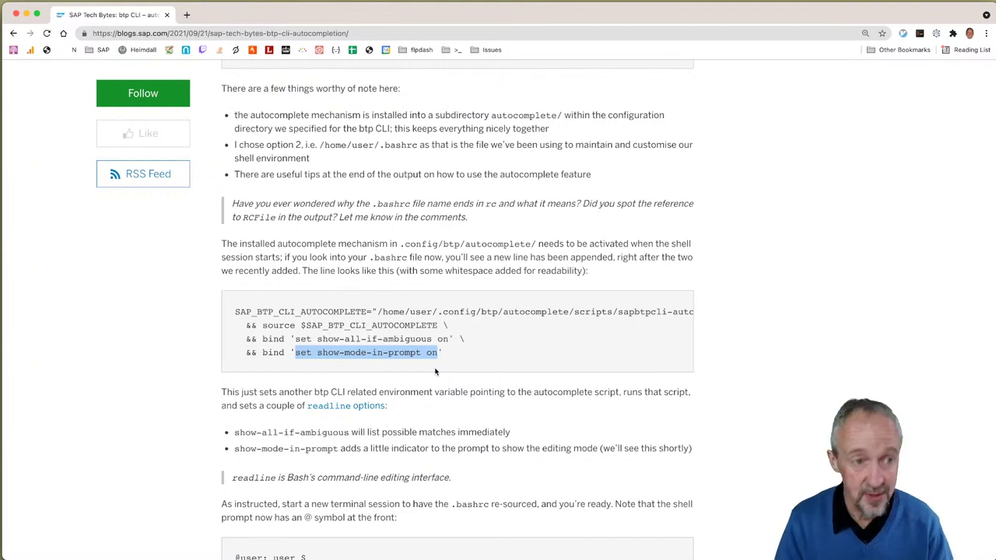
key("super+Tab")
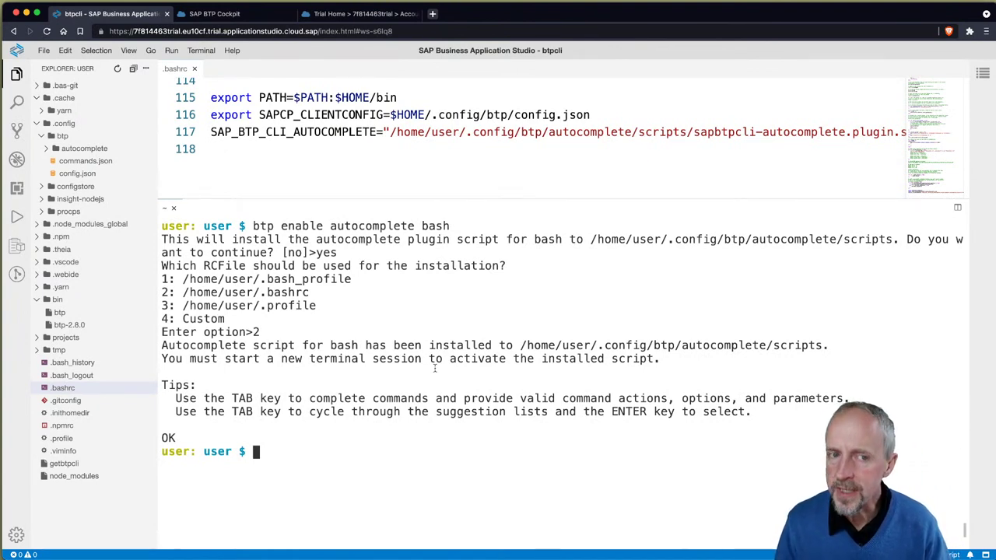
Step: Re-source ~/.bashrc so the prompt shows the @ indicator, then highlight the blog's show-mode-in-prompt line
type("source ")
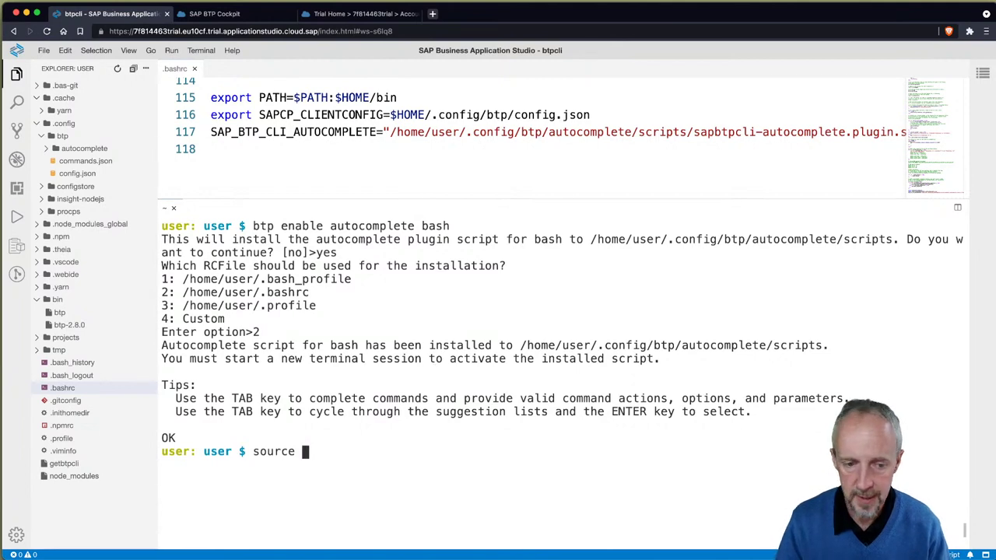
type("~/.bashrc")
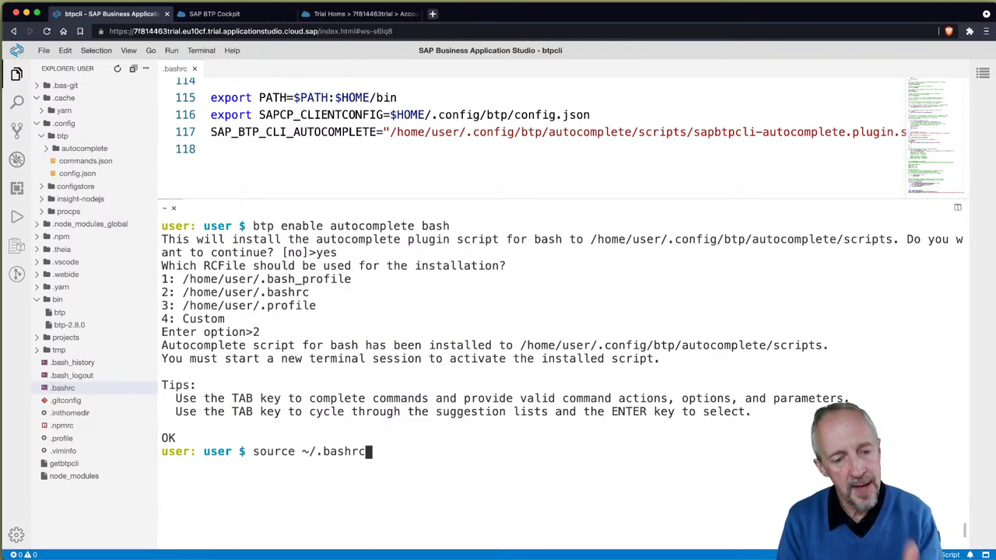
key("ctrl+l")
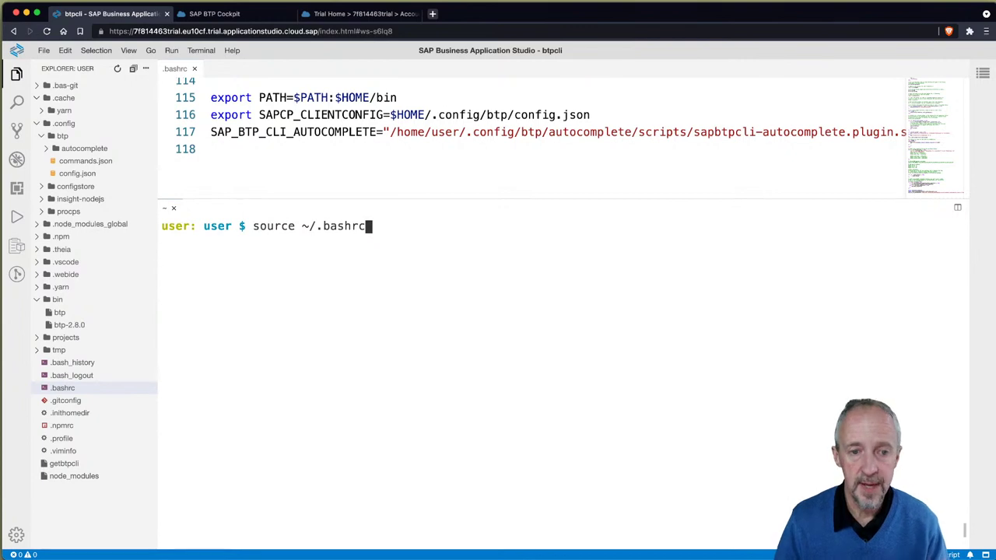
key("Return")
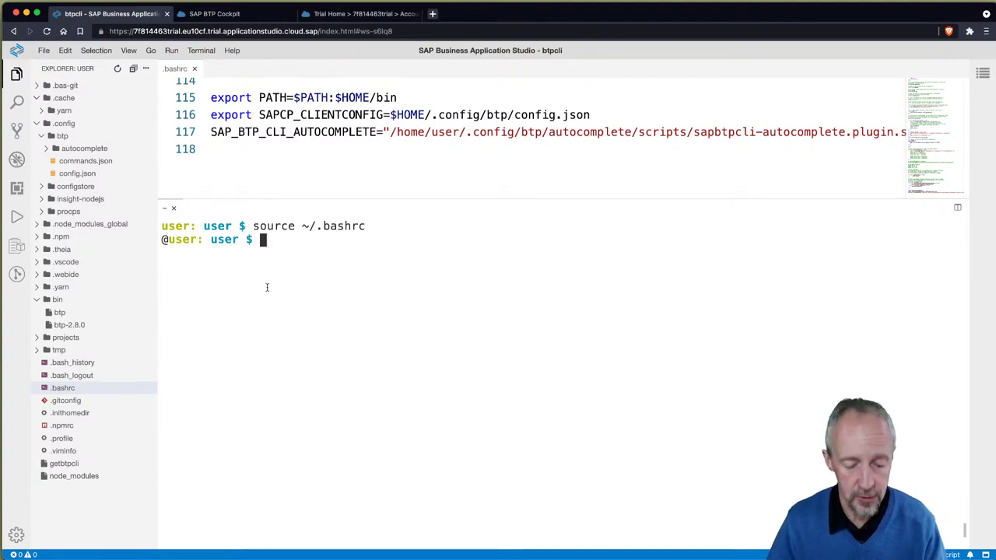
key("super+Tab")
left_click_drag(249, 353, 454, 352)
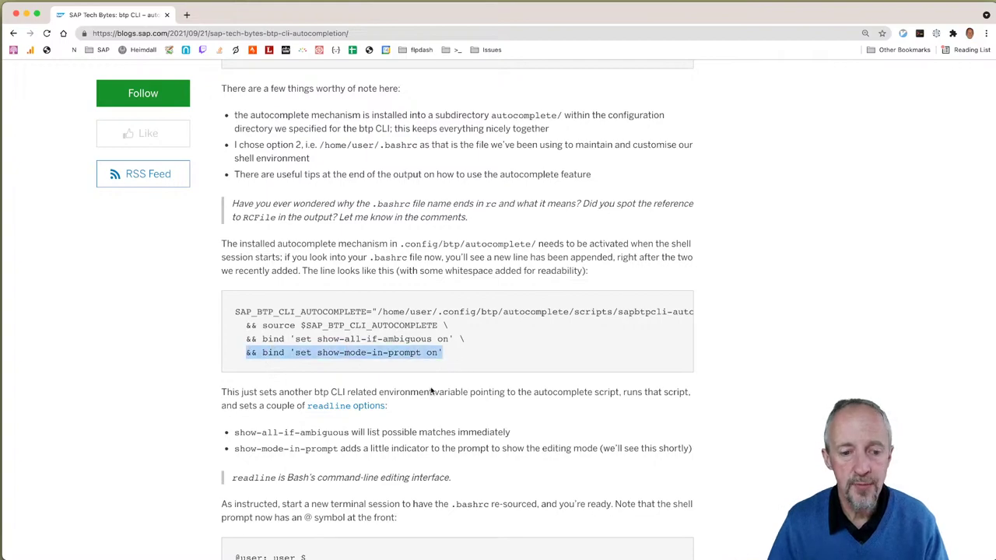
Step: Scroll the blog to the @ prompt explanation and select the post's web address
scroll(351, 441, "down", 5)
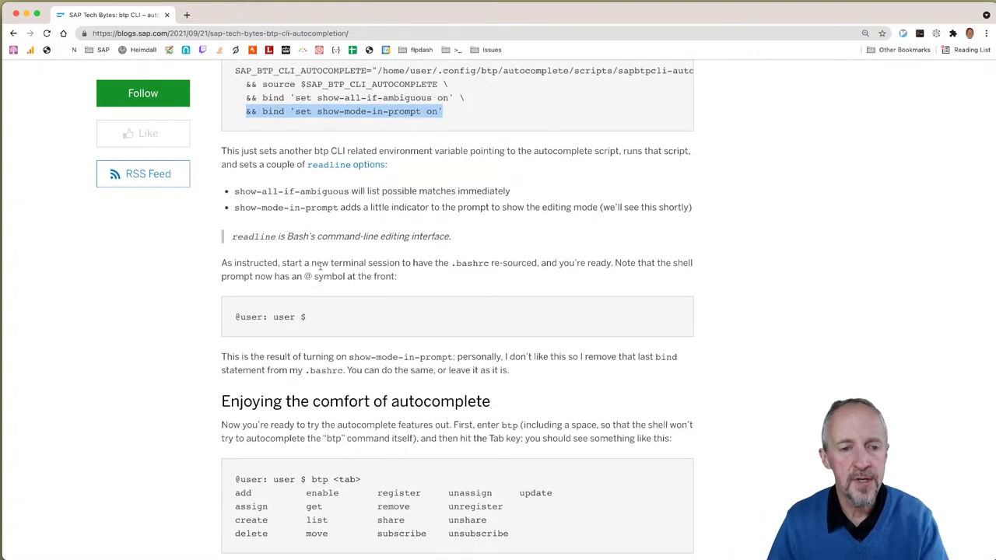
left_click(354, 201)
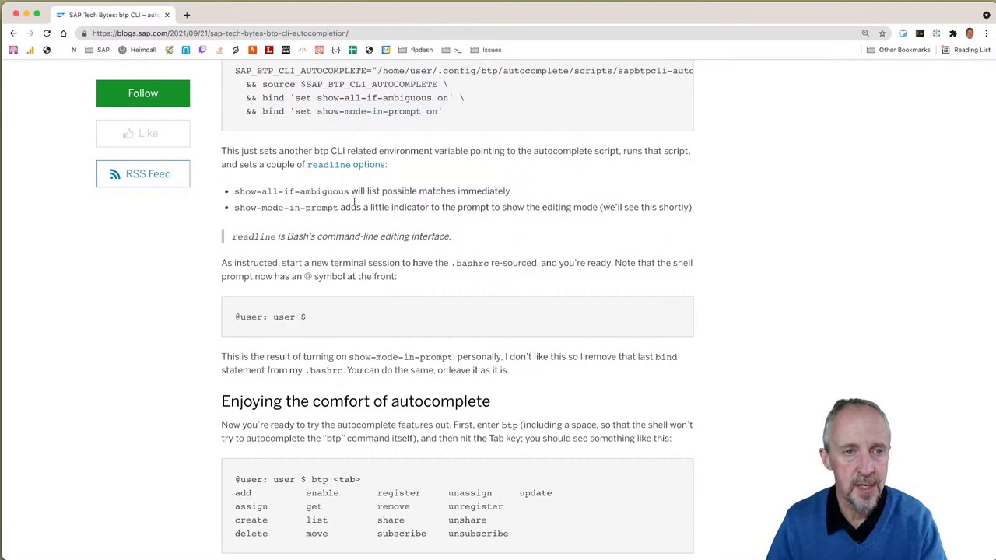
left_click(319, 32)
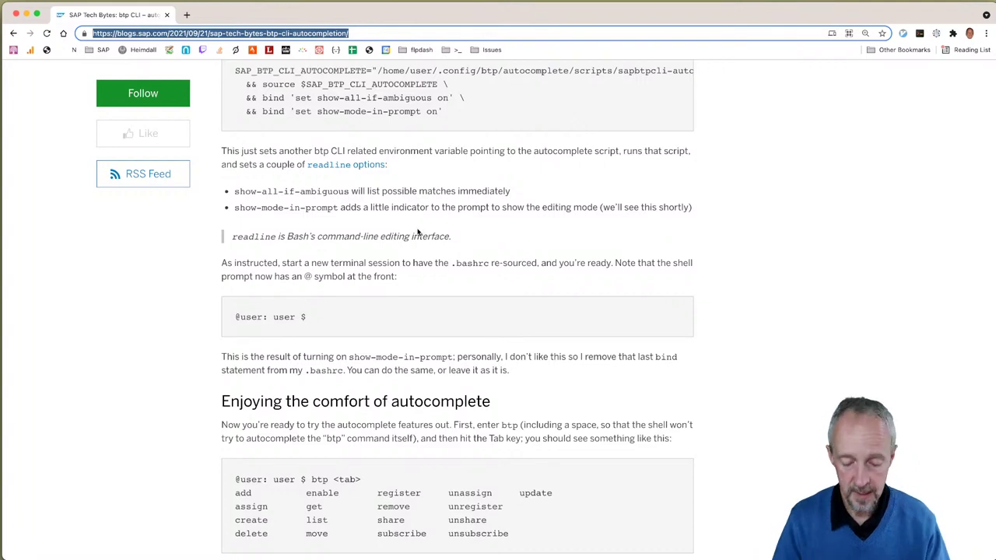
key("super+Tab")
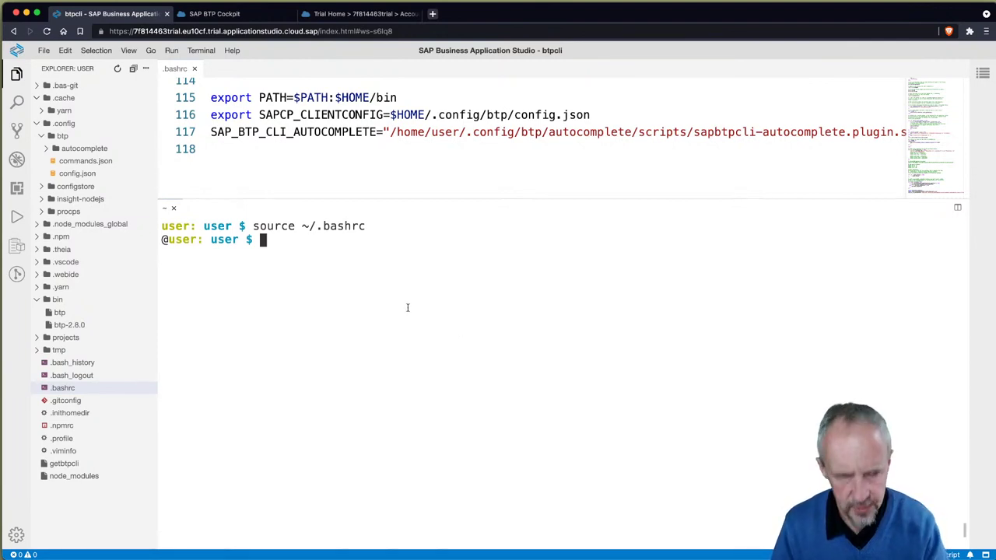
key("super+Tab")
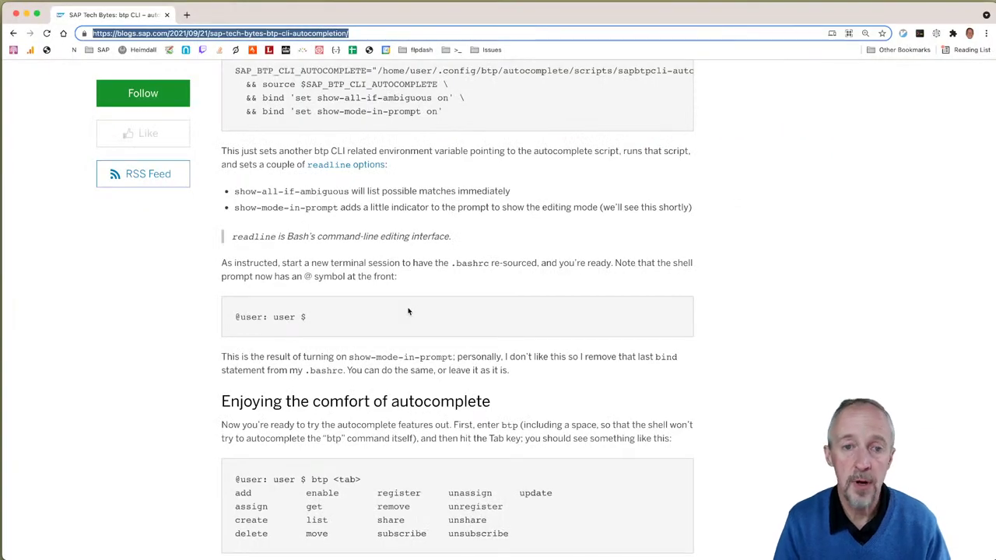
Step: Start and erase a set command in the terminal, recheck the blog, and return to the terminal
key("super+Tab")
type("set s")
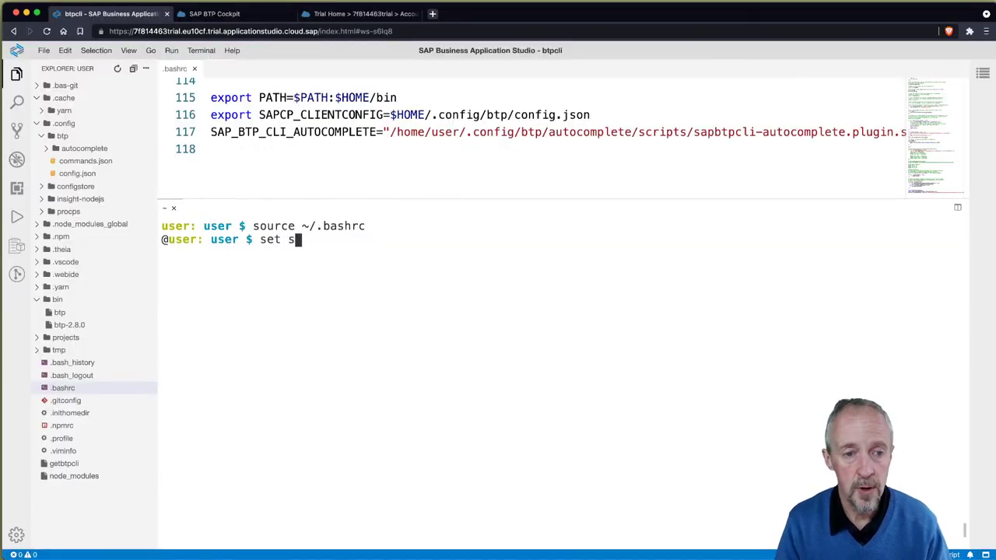
key("BackSpace")
key("BackSpace")
key("BackSpace")
key("BackSpace")
key("BackSpace")
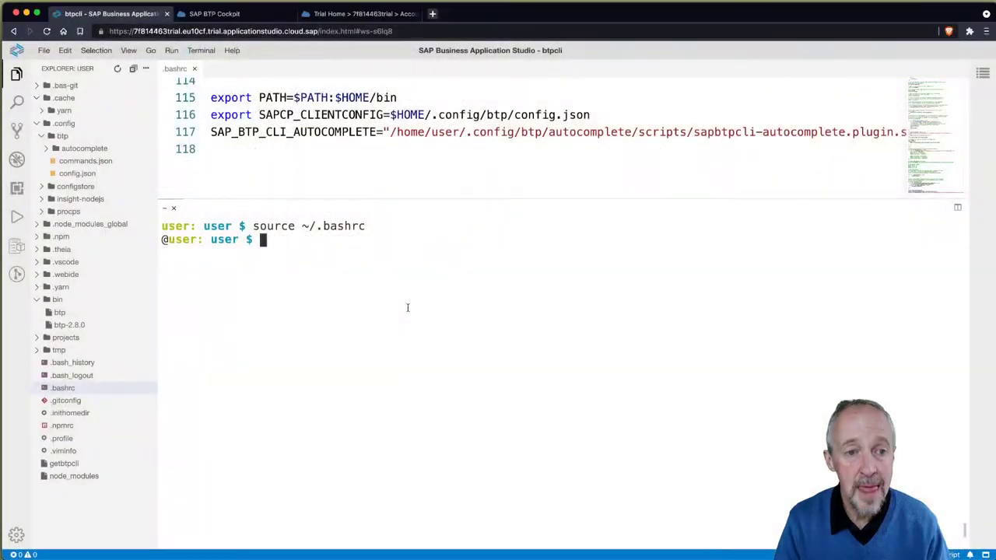
key("super+Tab")
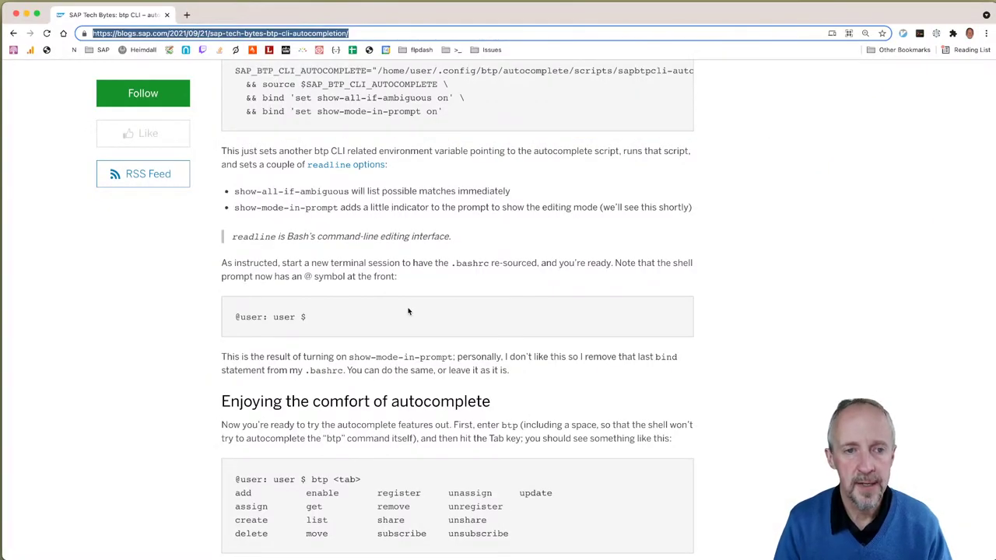
left_click(263, 115)
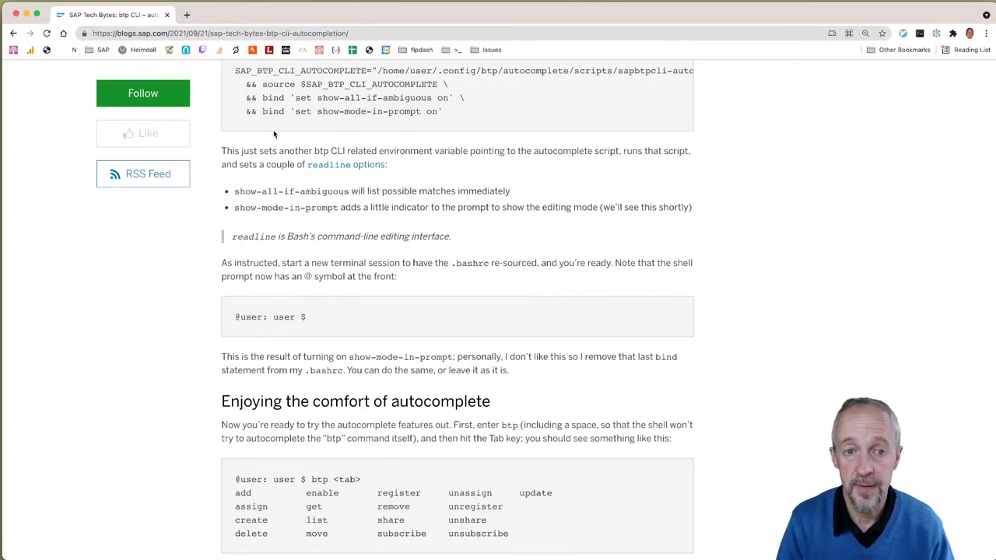
key("super+Tab")
Step: Run bind 'set show-mode-in-prompt off' to remove the @ prompt marker
type("bind 'set sbo")
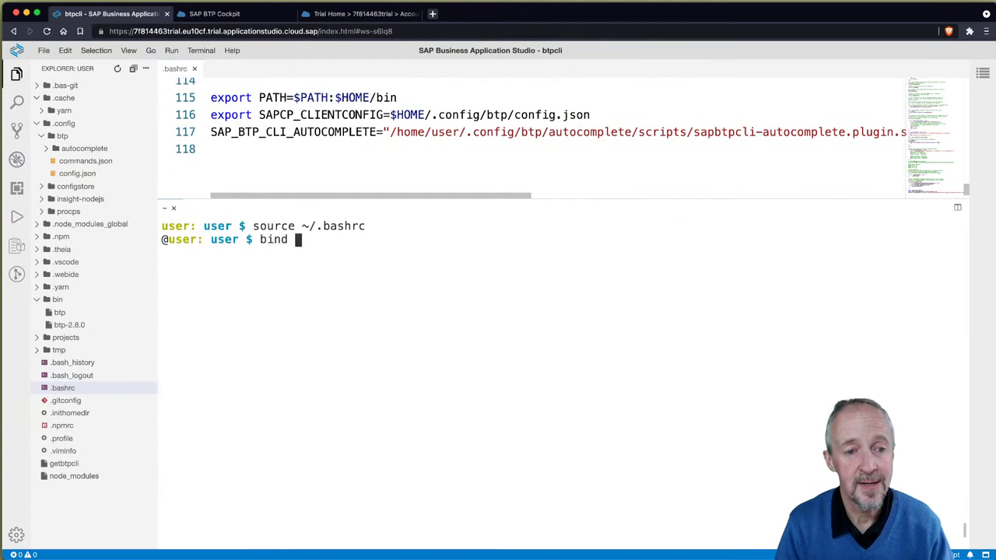
key("BackSpace")
key("BackSpace")
type("how-")
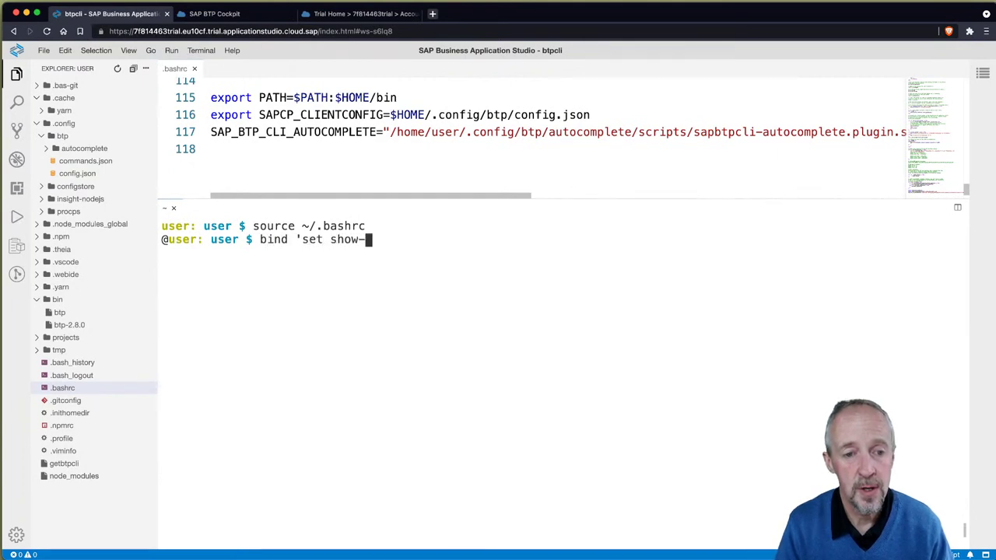
type("mode-in-")
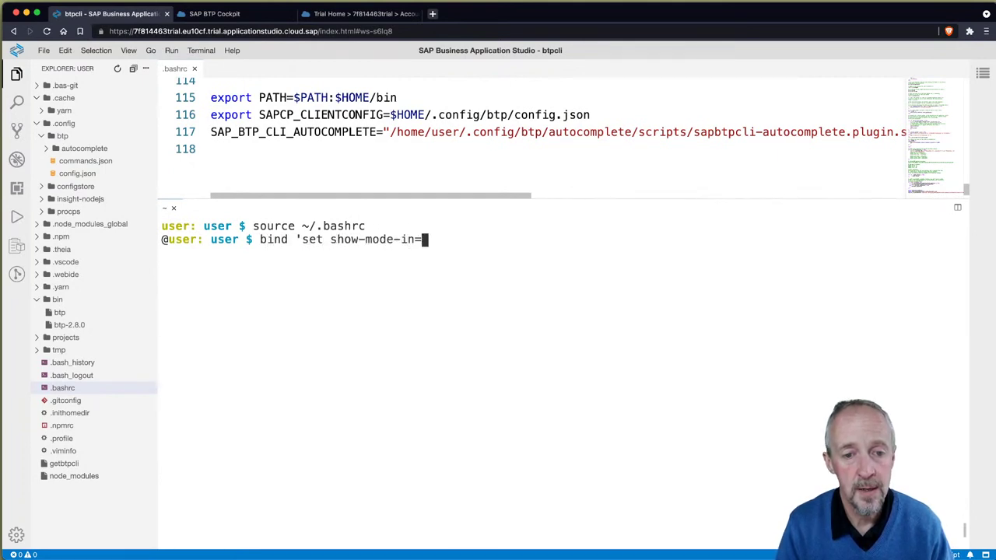
type("prompt off'")
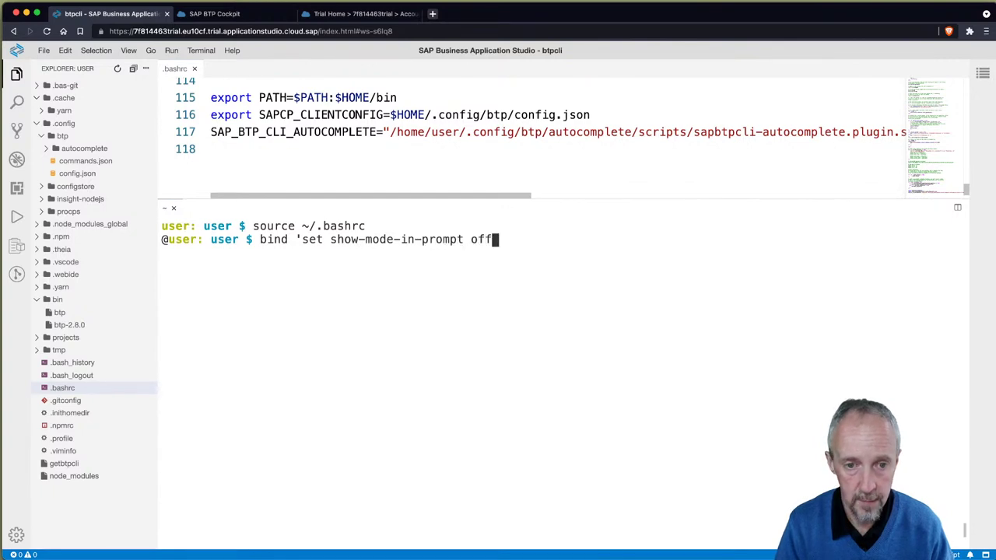
key("Return")
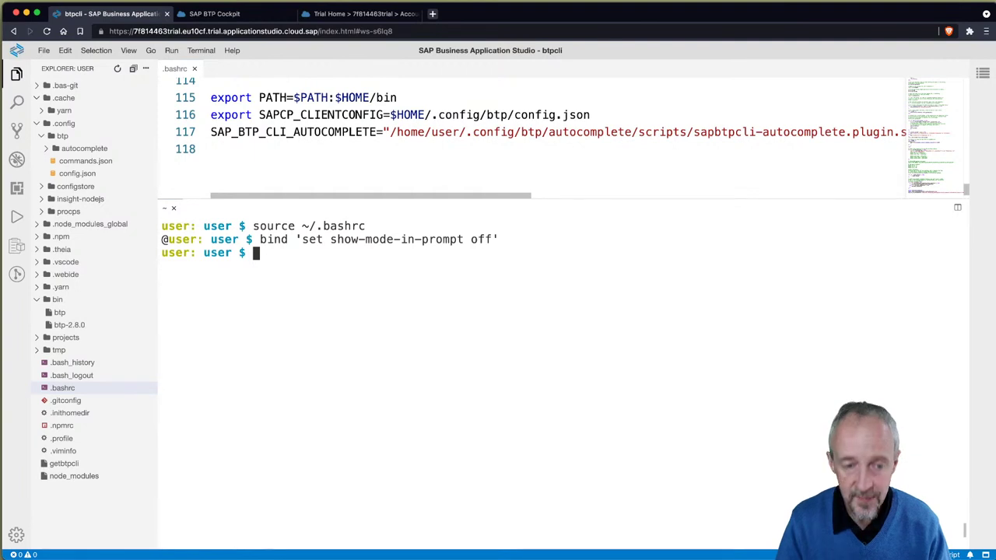
Step: Switch command-line editing to vi mode with set -o vi, then type and erase test text
type("set -o vi")
key("Return")
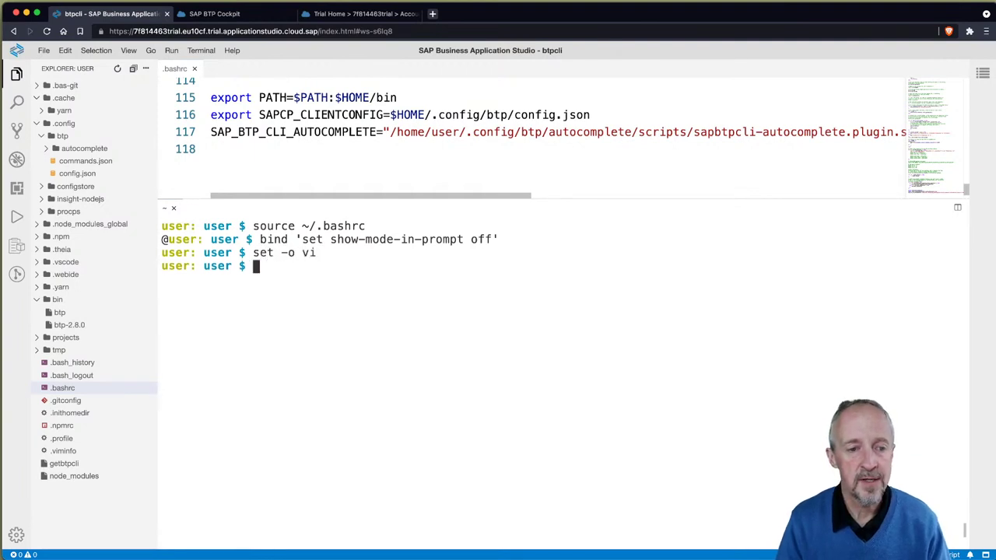
type("sdklfjs ldkjfs ldjf")
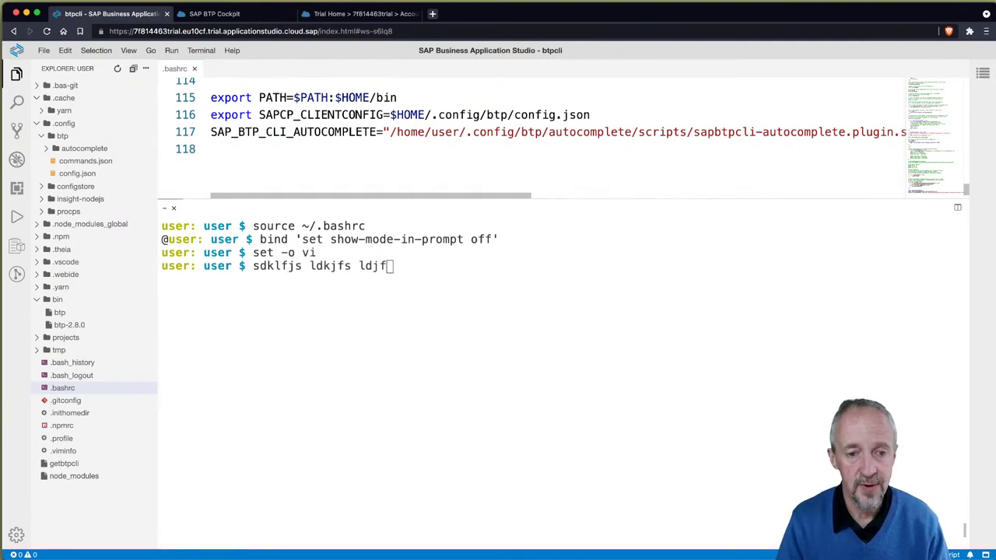
left_click(429, 329)
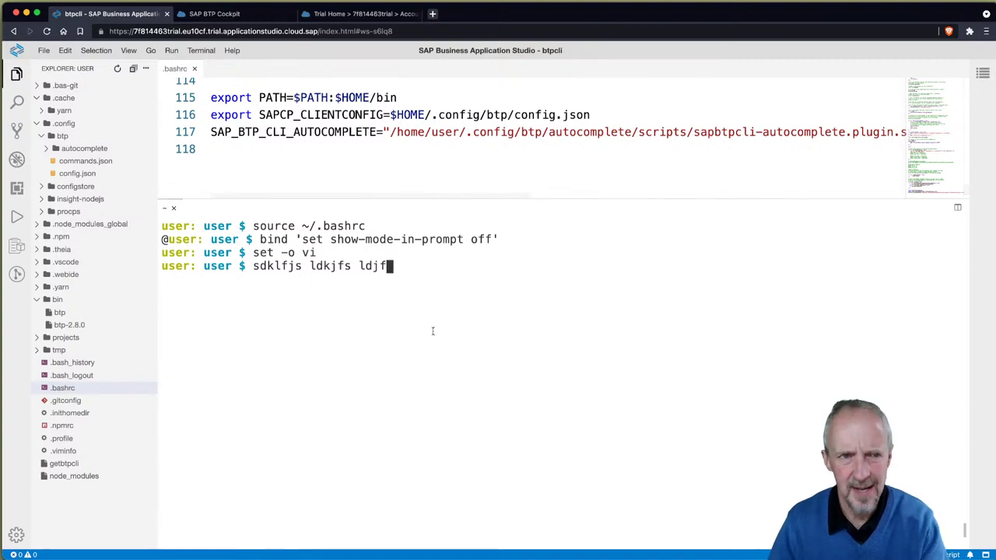
key("BackSpace")
key("BackSpace")
key("BackSpace")
key("BackSpace")
key("BackSpace")
key("BackSpace")
key("BackSpace")
key("BackSpace")
key("BackSpace")
key("BackSpace")
key("BackSpace")
key("BackSpace")
key("BackSpace")
key("BackSpace")
key("BackSpace")
key("BackSpace")
key("BackSpace")
key("BackSpace")
key("BackSpace")
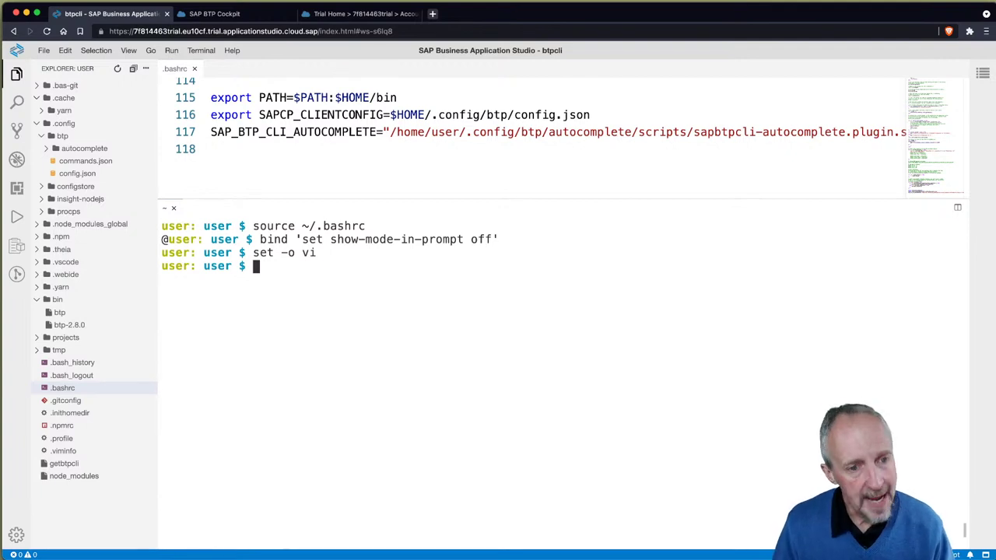
Step: Tab-complete btp to list its actions, then complete list and accounts/ to show listable objects
type("btp")
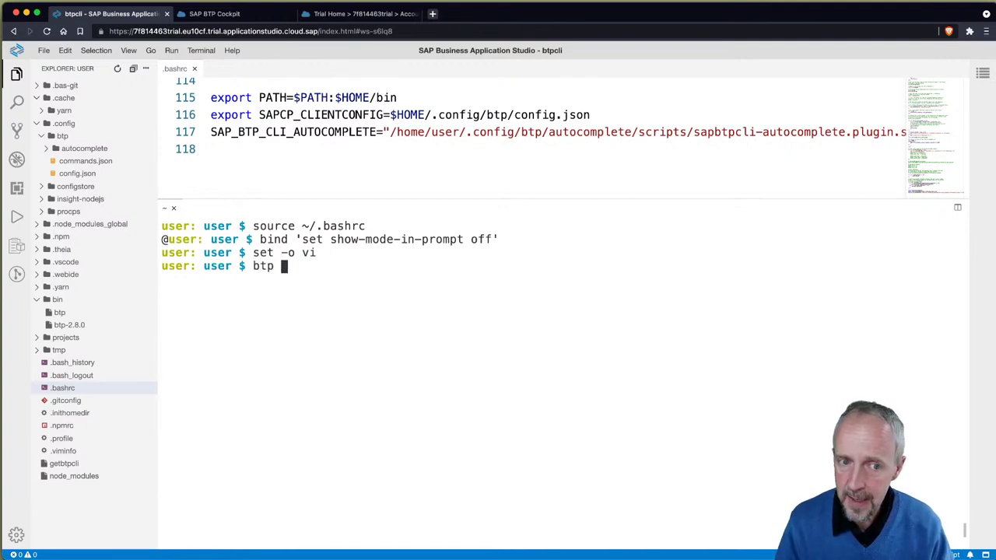
key("Tab")
key("Tab")
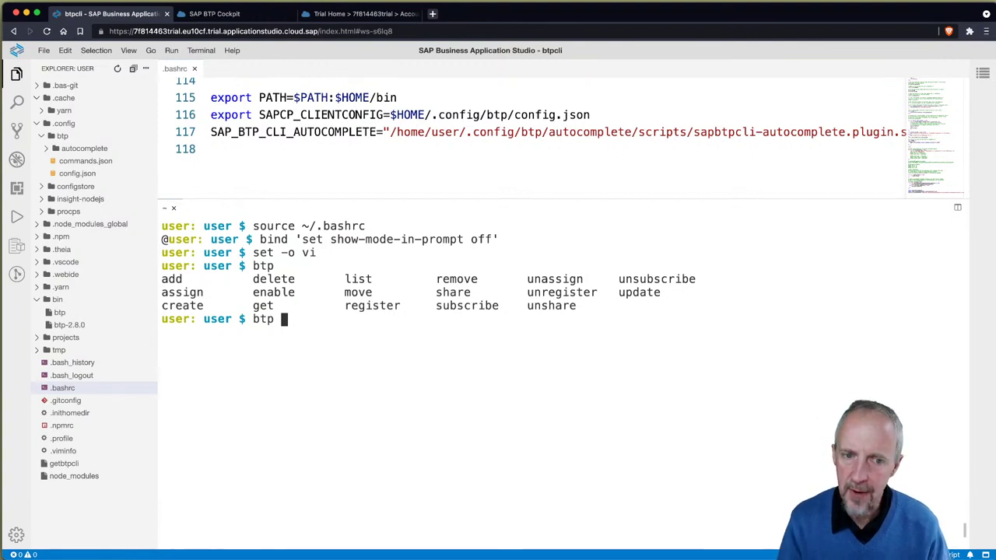
type("list")
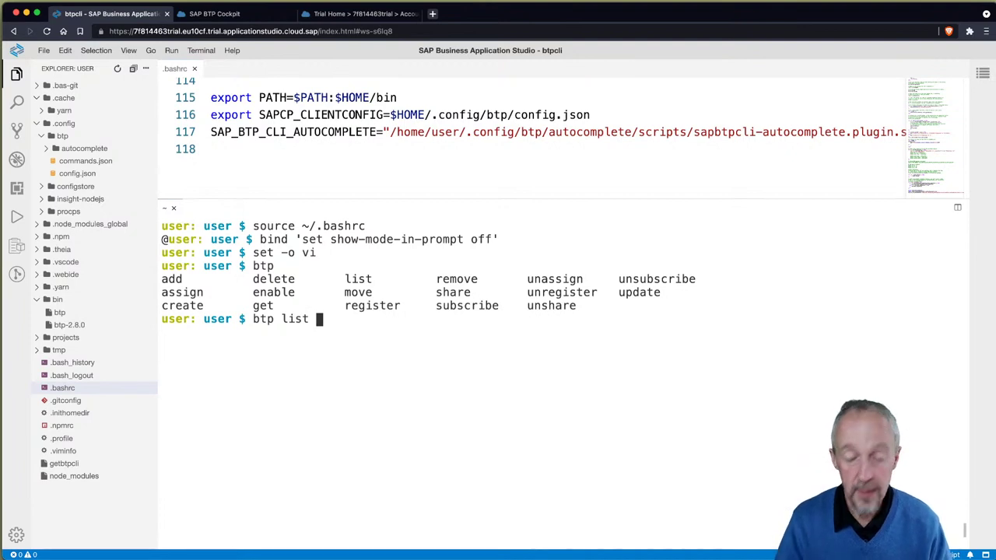
key("BackSpace")
key("BackSpace")
key("BackSpace")
key("BackSpace")
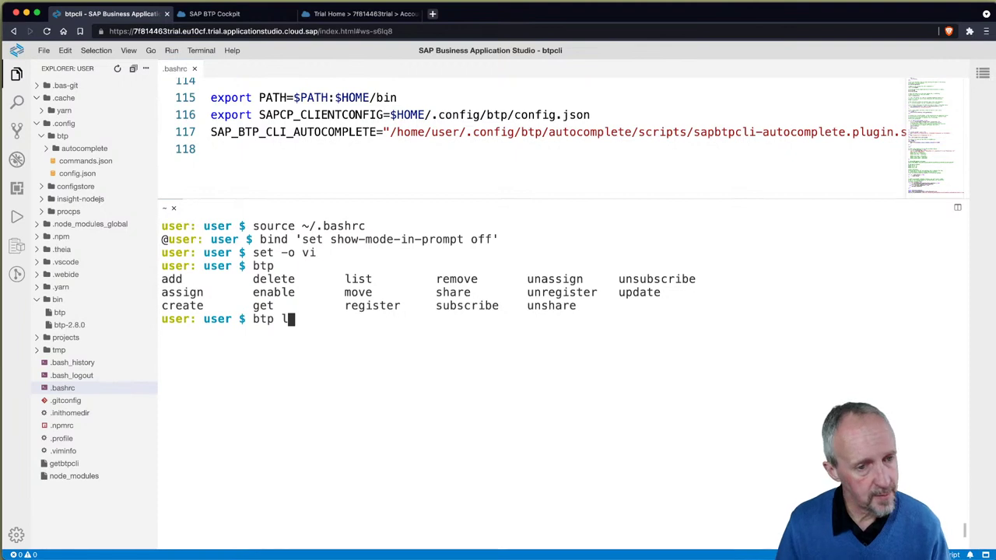
key("Tab")
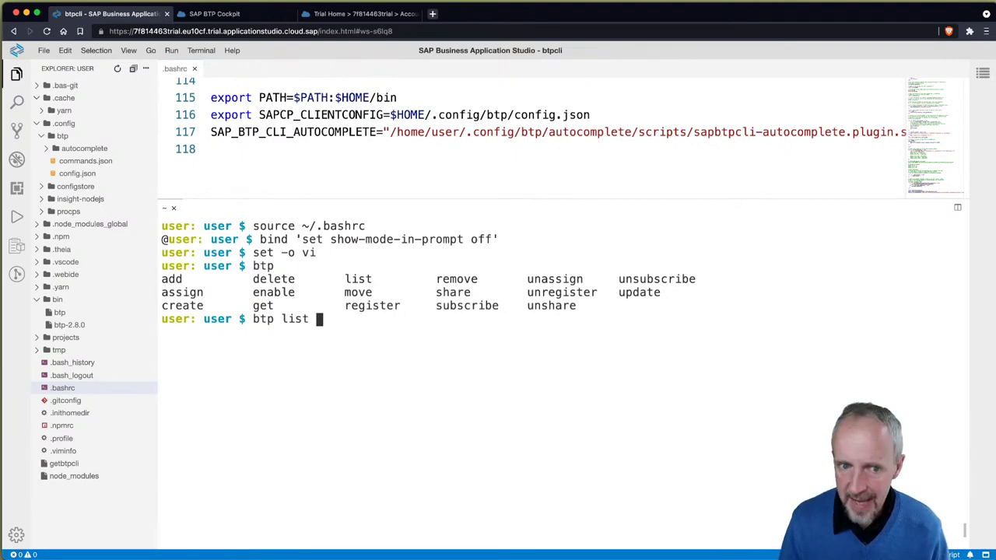
key("Tab")
key("Tab")
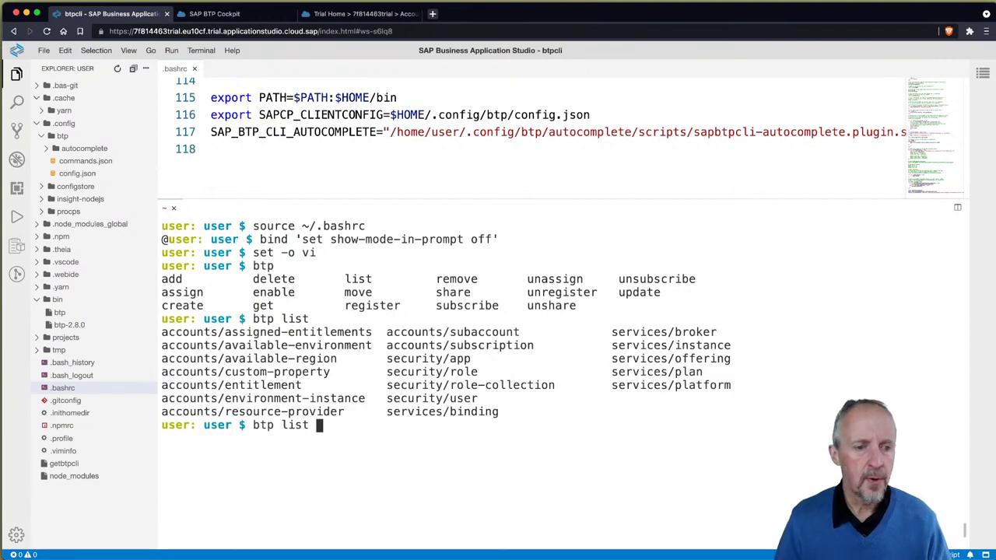
type("ac")
key("Tab")
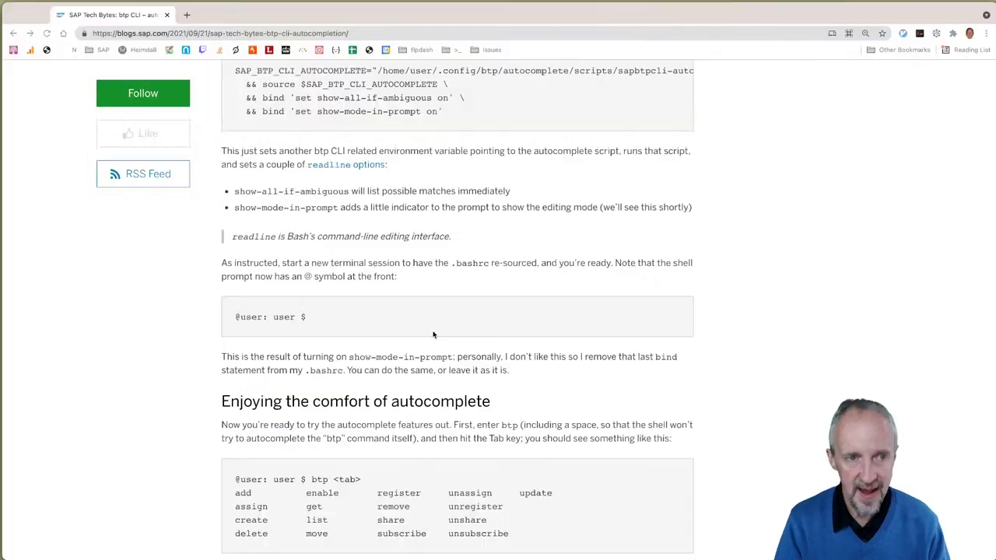
Step: Search Google Images for 'adm-3a home' and open the dave.cheney.net ADM-3A keyboard photo in a new tab
key("super+t")
type("adm-3a home")
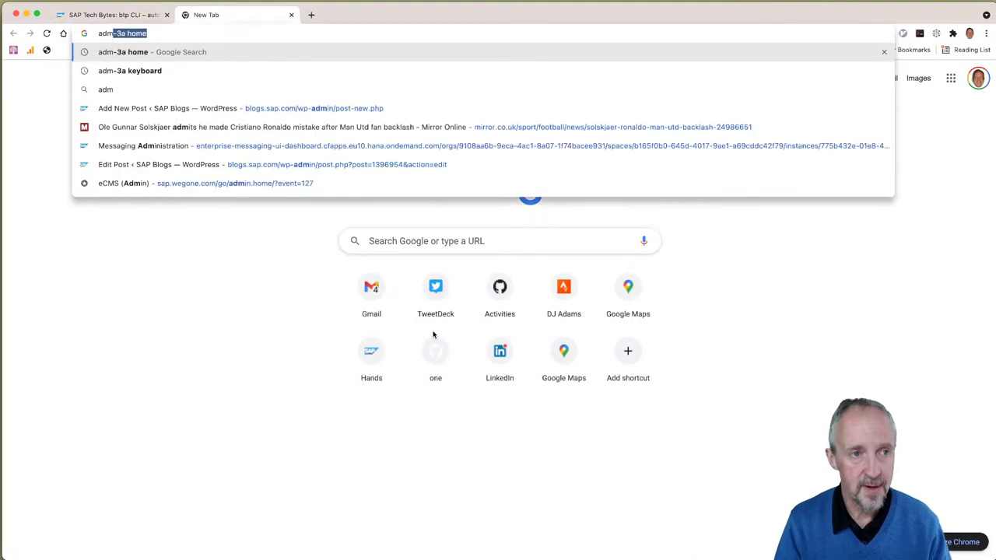
key("Return")
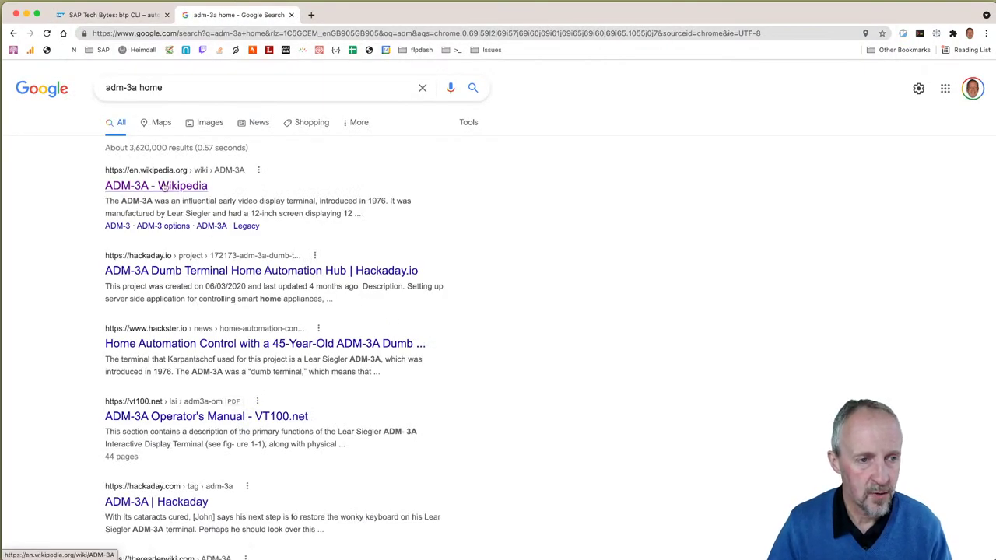
left_click(191, 123)
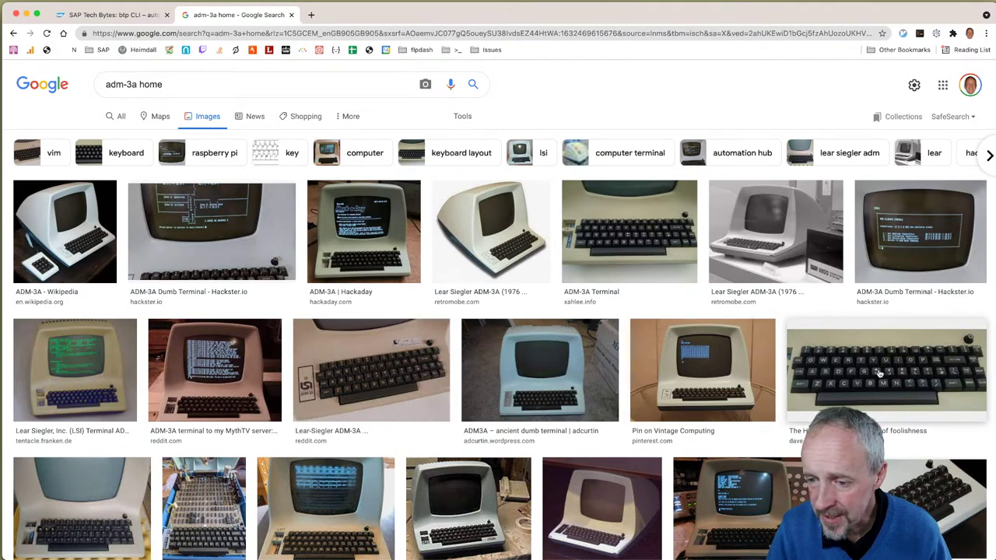
left_click(840, 365)
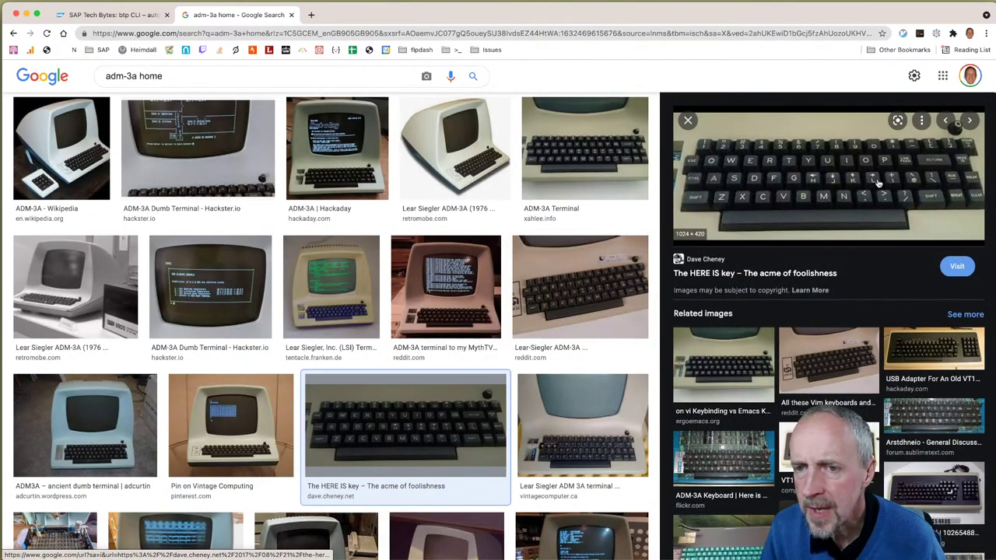
right_click(882, 180)
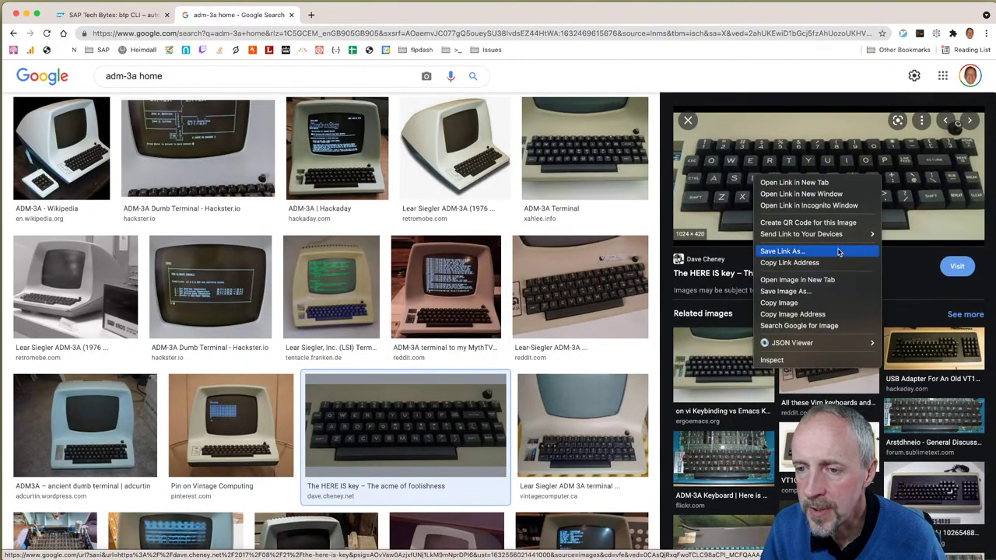
left_click(817, 290)
left_click(344, 15)
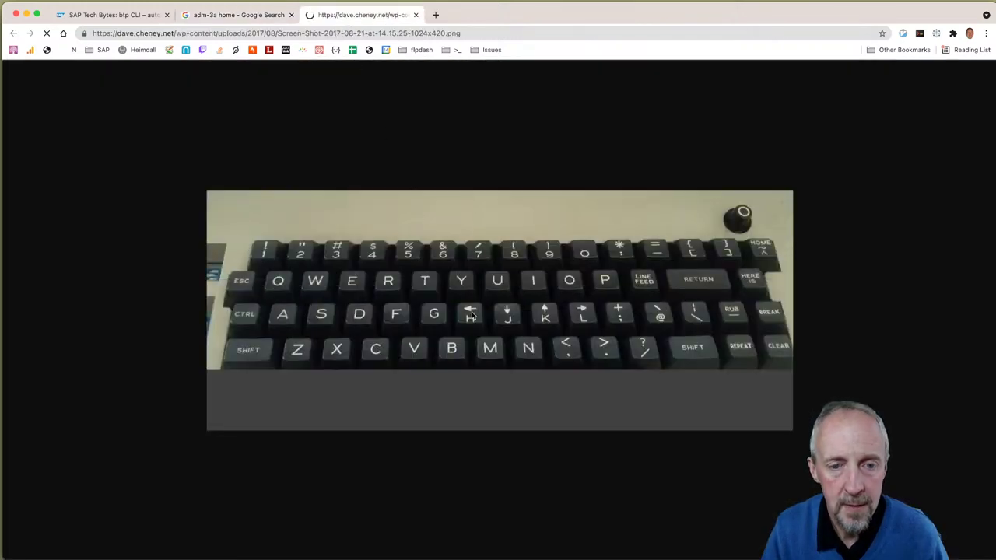
Step: Zoom in twice on the ADM-3A keyboard image, then close the image and search tabs
key("super+equal")
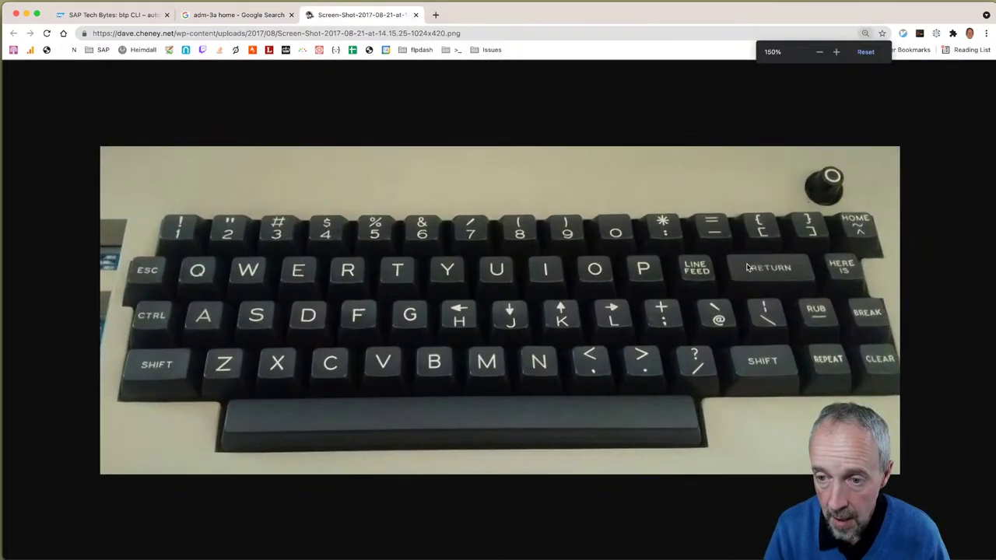
key("super+equal")
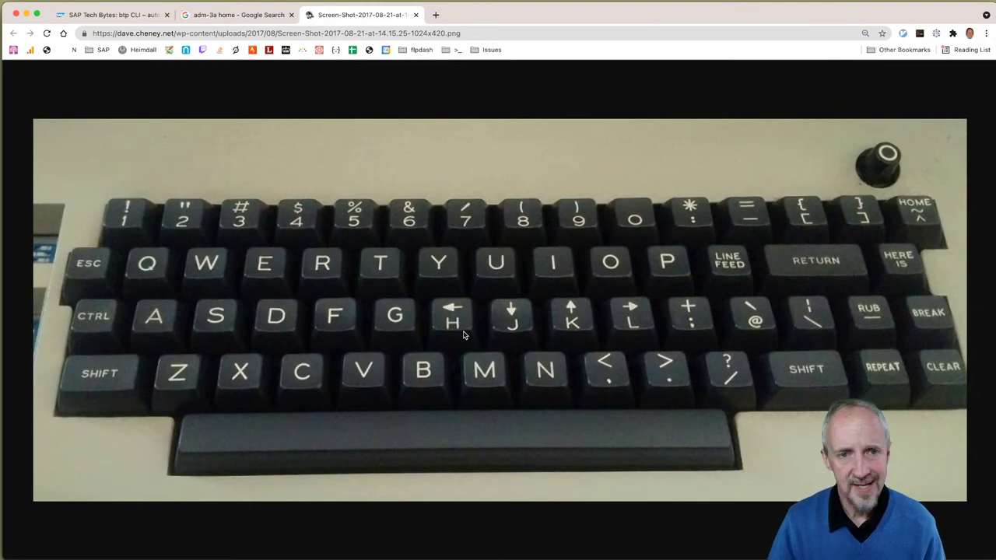
left_click(416, 15)
key("super+w")
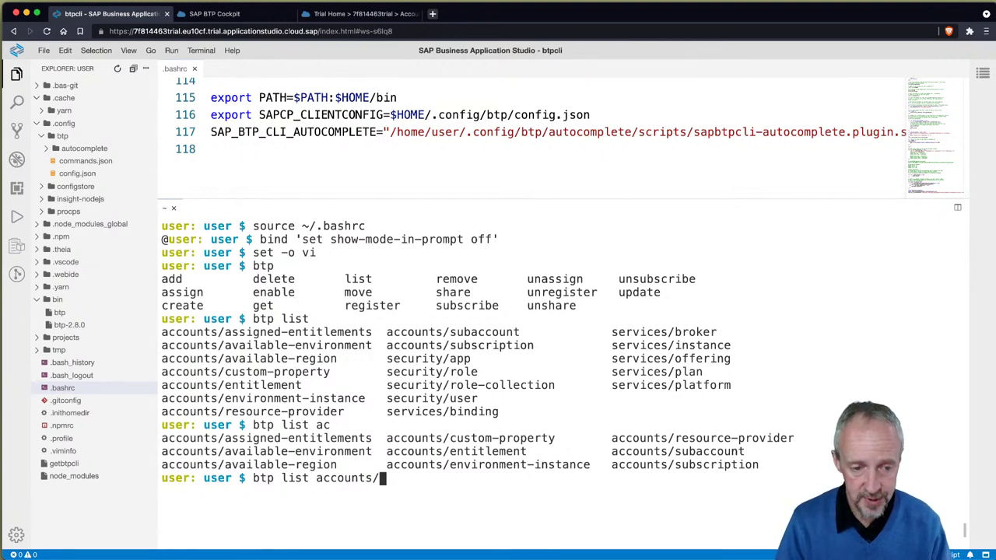
Step: Tab-complete and run btp list accounts/available-environment, listing cloudfoundry and kyma
type("a")
key("Tab")
type("v")
key("Tab")
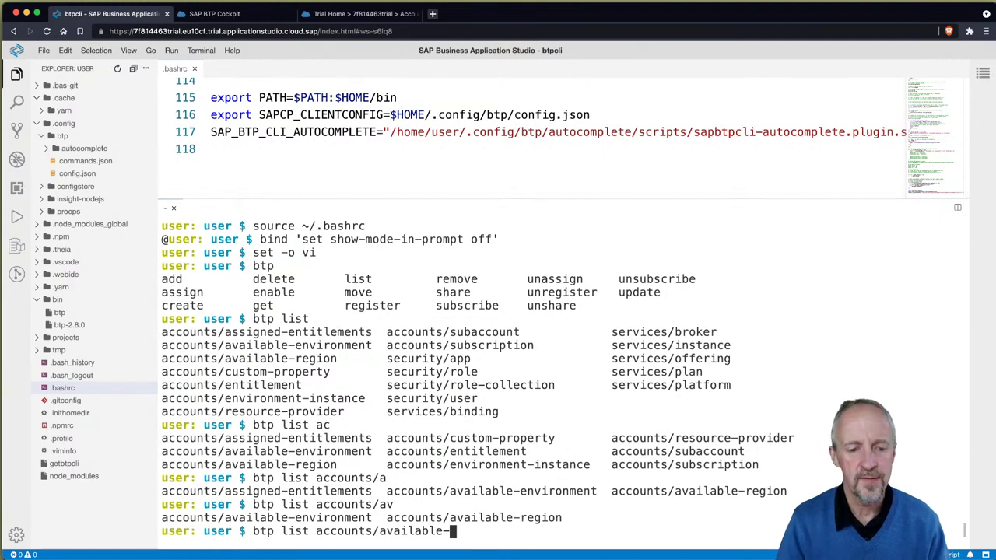
type("e")
key("Tab")
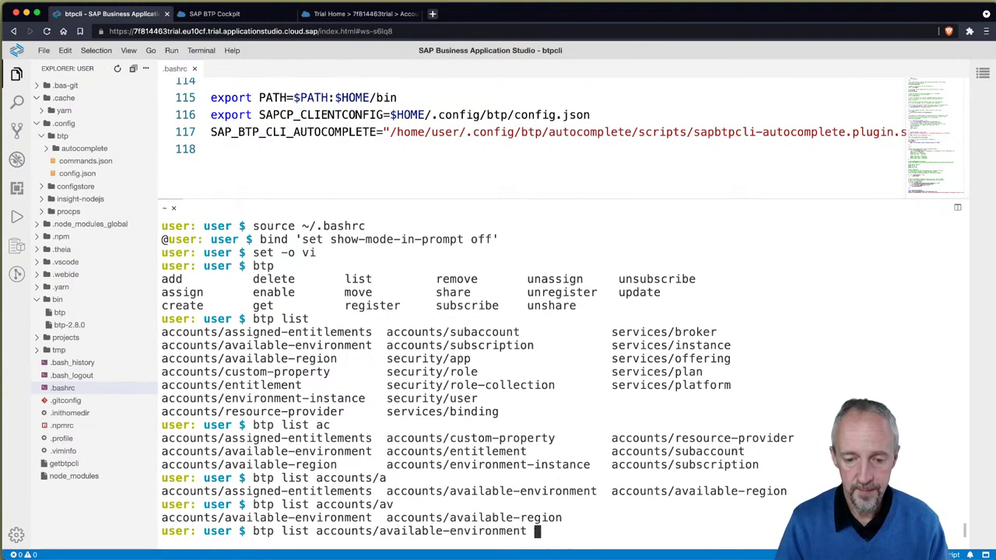
key("Return")
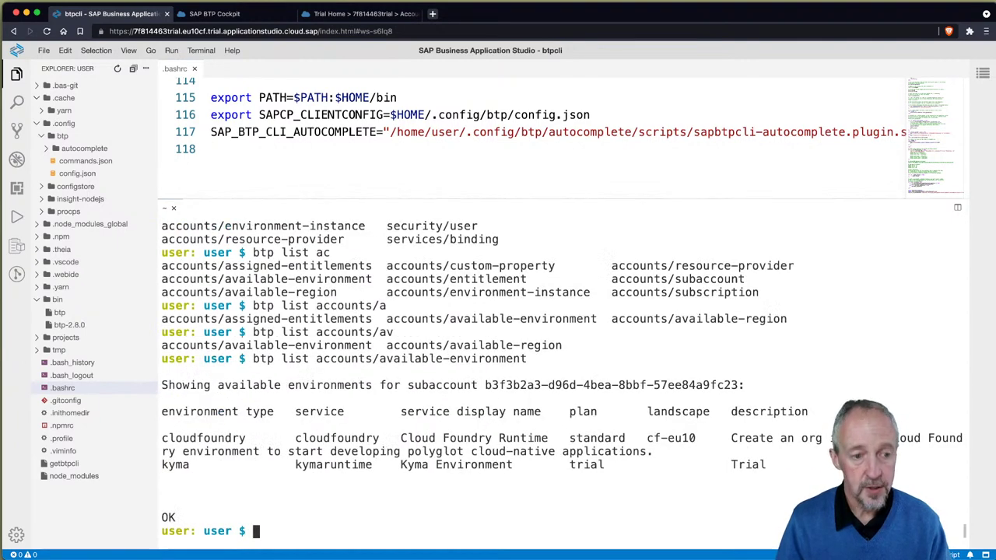
Step: Hide the Explorer, enlarge the terminal, close .bashrc, and recall the listing command to add a cut pipe
key("super+b")
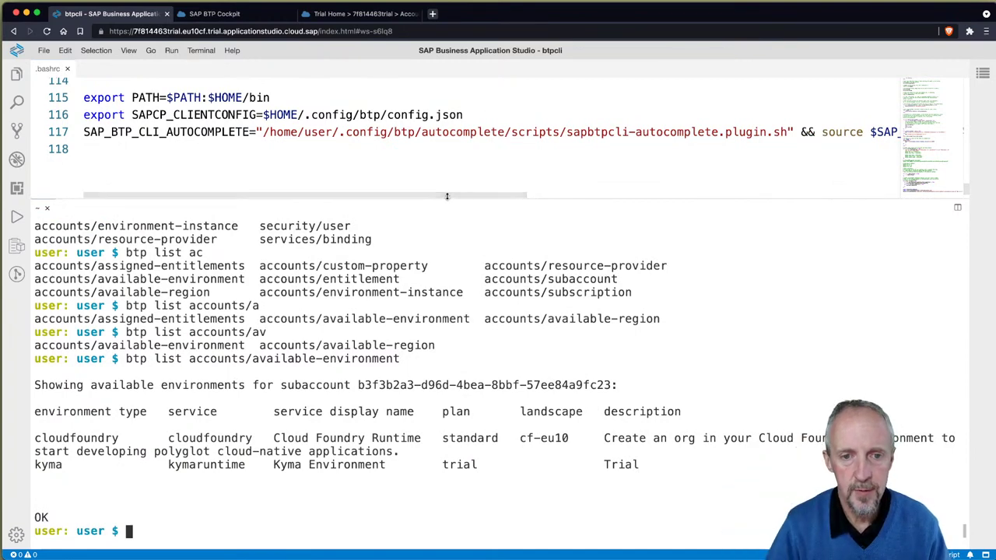
left_click_drag(456, 194, 456, 73)
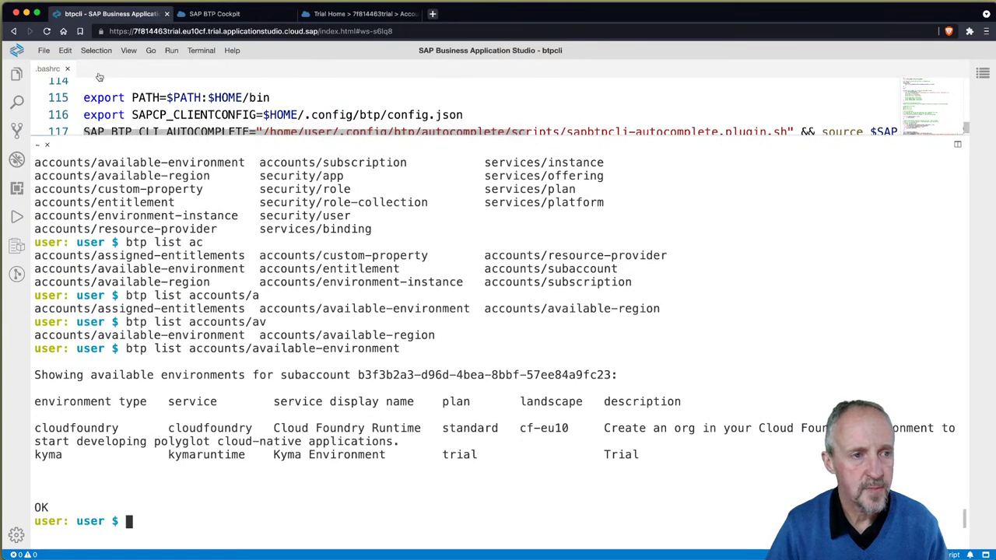
left_click(67, 69)
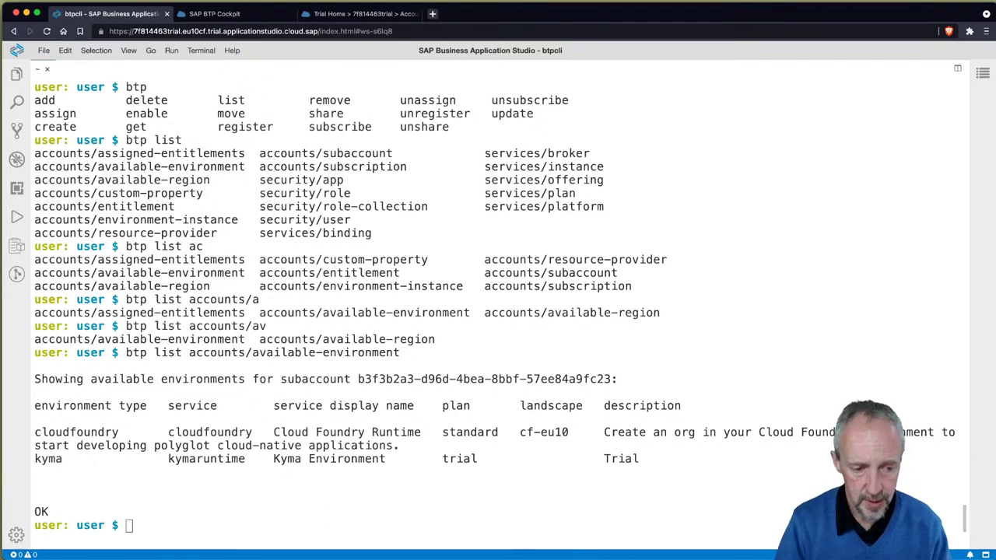
left_click(355, 549)
key("Up")
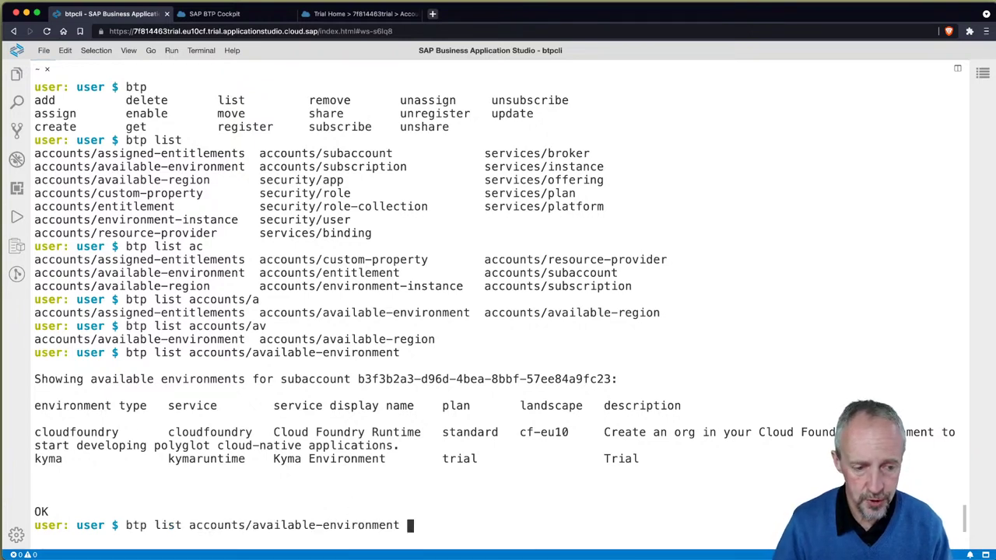
type("| ")
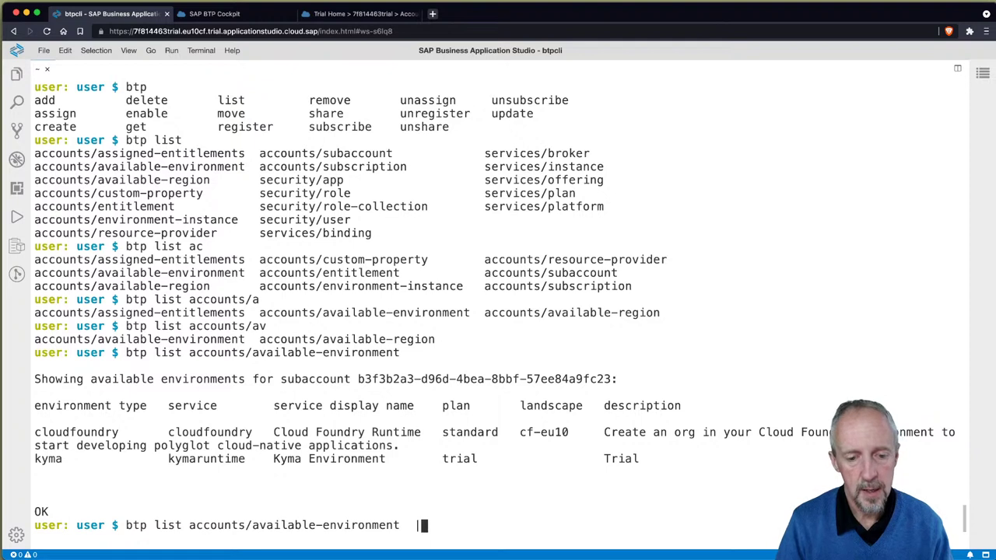
type("cut -")
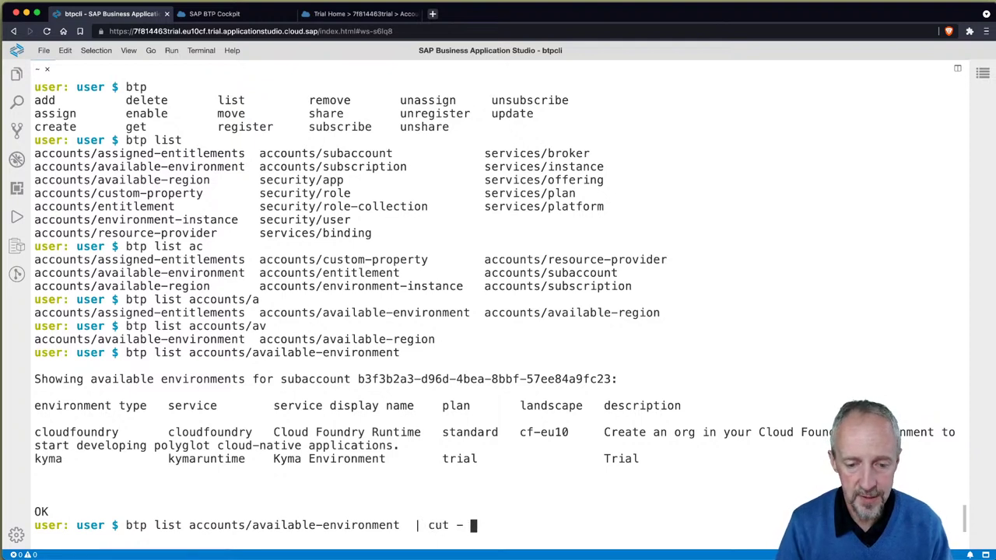
Step: Run the environments listing piped through cut -c 1-$(tput cols) to trim it to terminal width
key("BackSpace")
type("c 1-")
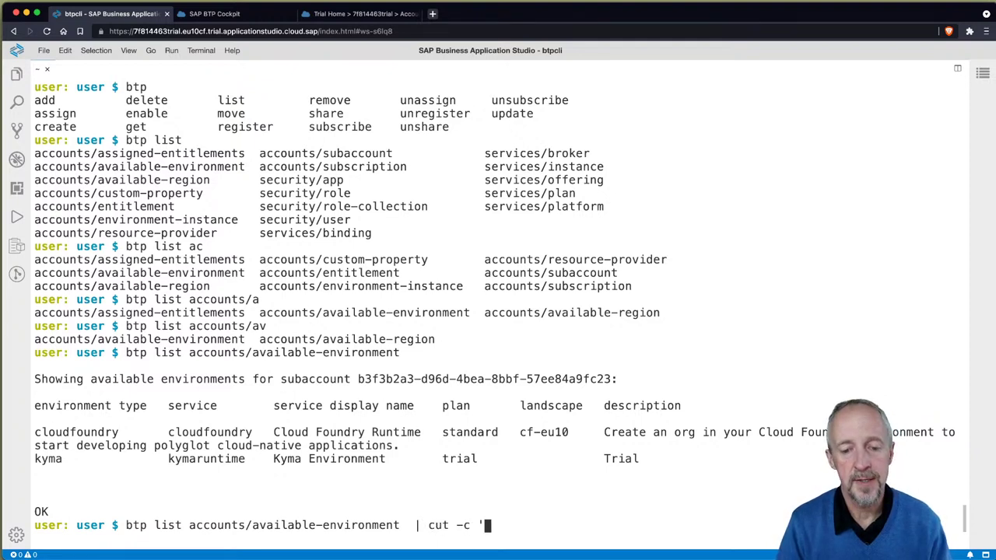
type("$(tp")
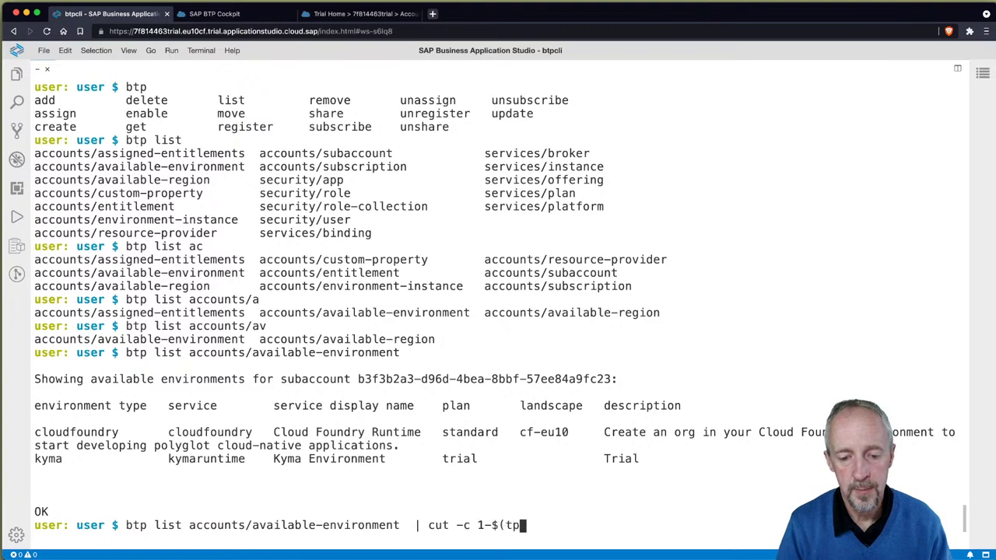
type("ut cols)")
key("Return")
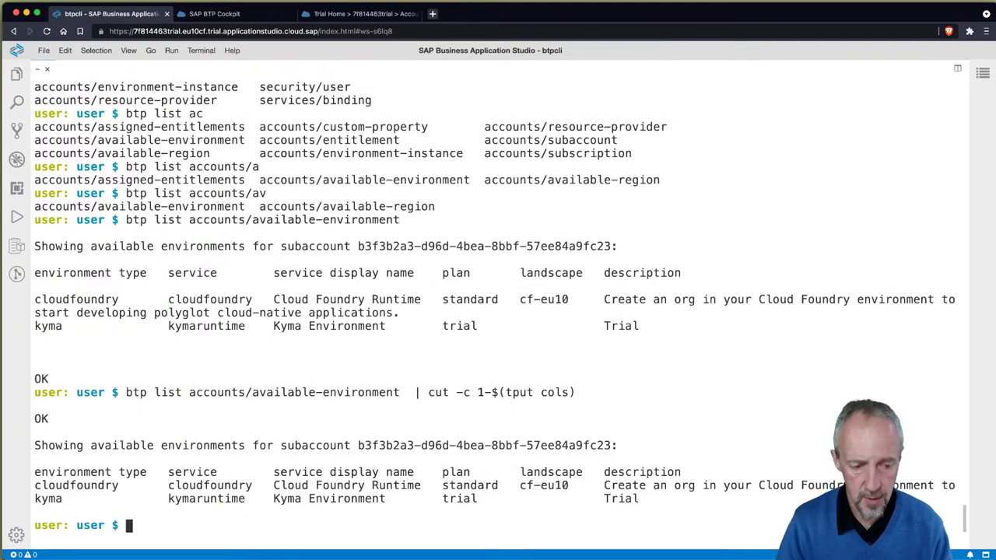
Step: Rerun the environments listing piped into less -S for unwrapped paging
key("Up")
key("Up")
type("| less -S")
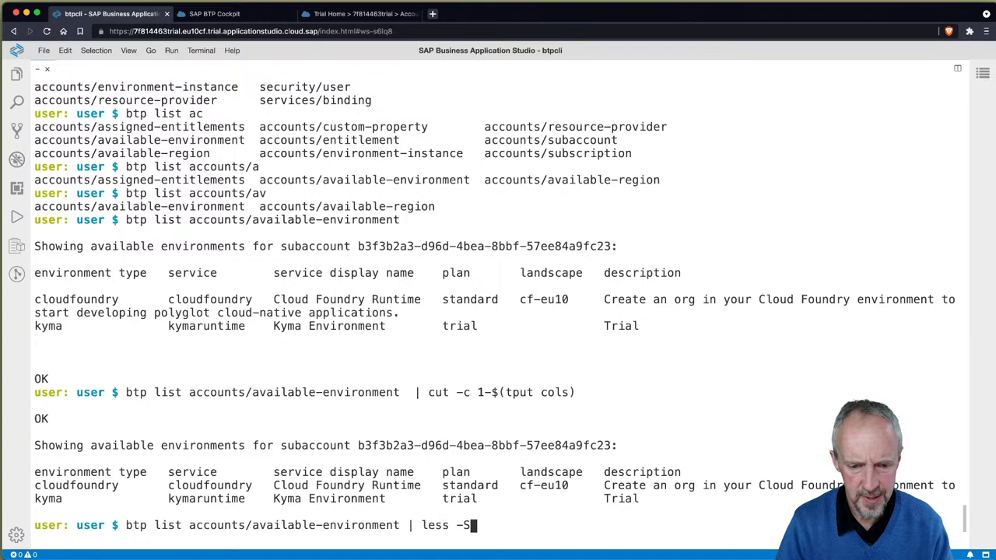
key("Return")
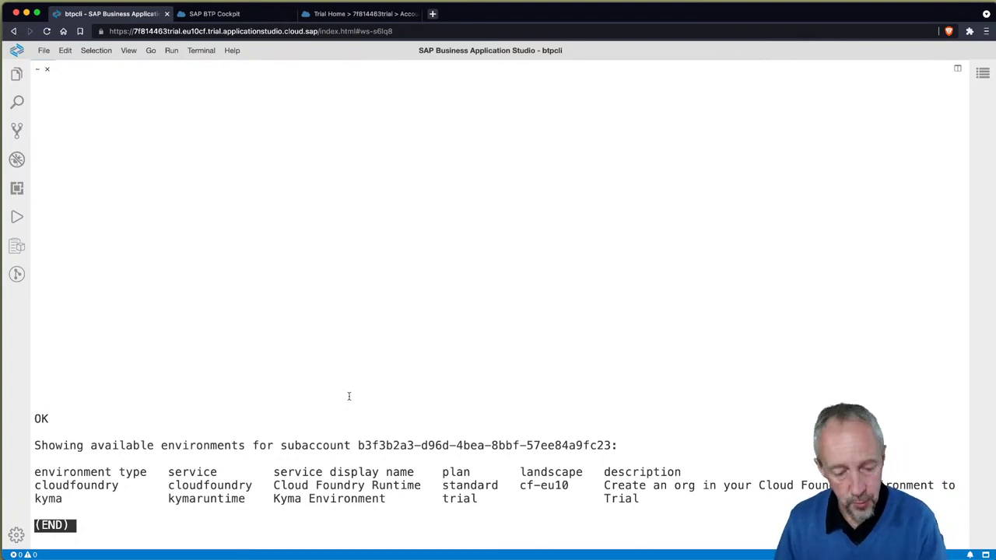
Step: Switch to the BTP Cockpit Account Explorer tab showing the trial subaccount in Europe (Frankfurt)
key("ctrl+shift+Tab")
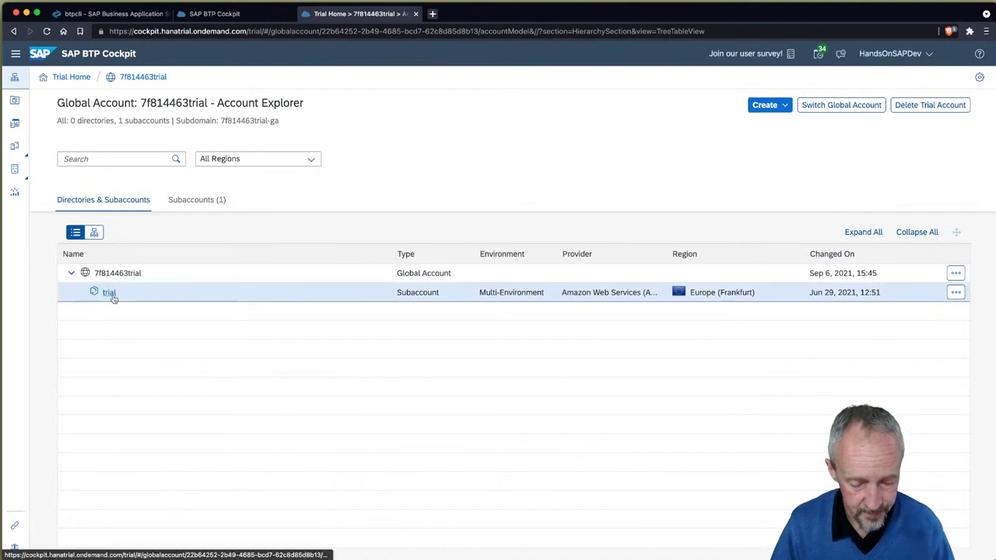
Step: Leave the Account Explorer (0 directories, subaccount trial) and return to Business Application Studio
key("ctrl+Tab")
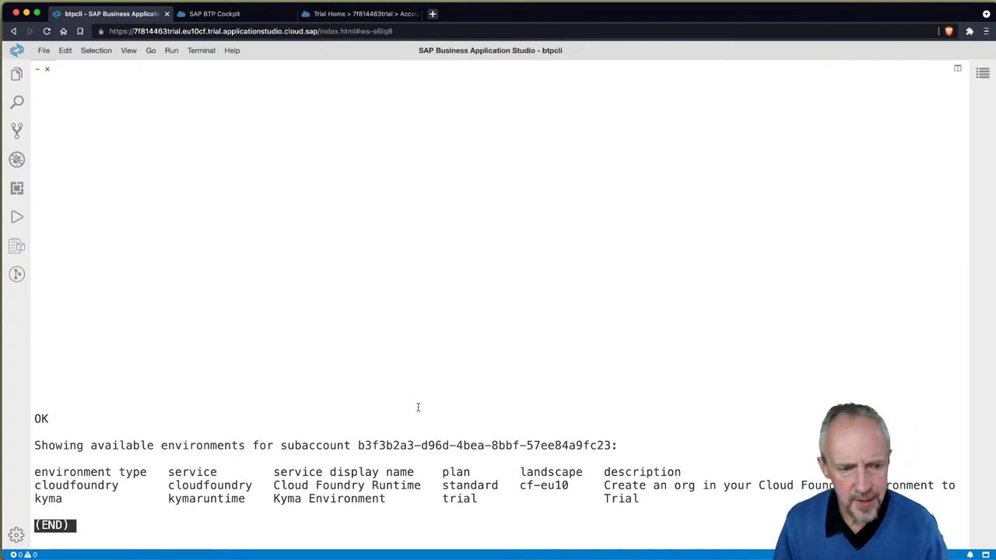
Step: Quit the pager and start tab-completing btp list accounts/available-region
type("qbtp list ac")
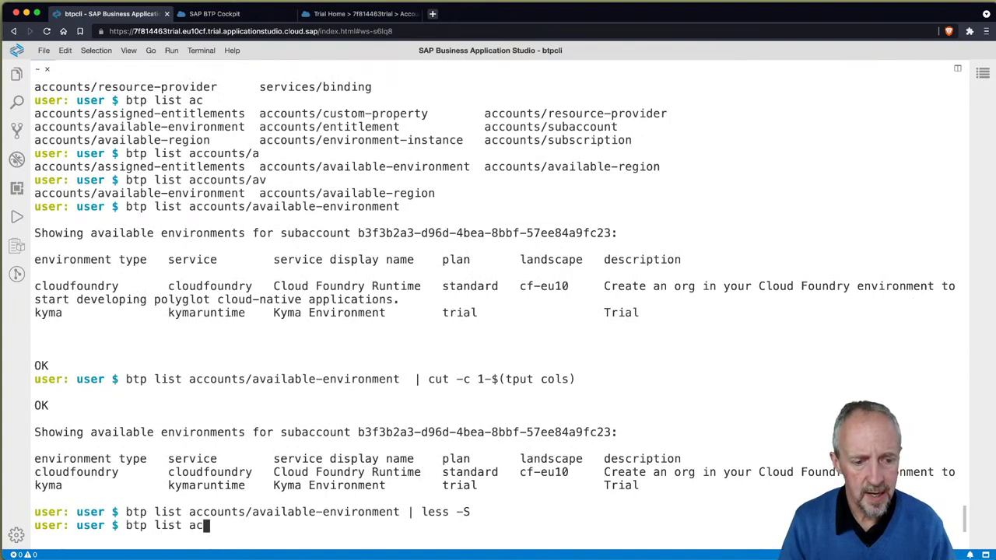
key("Tab")
type("av")
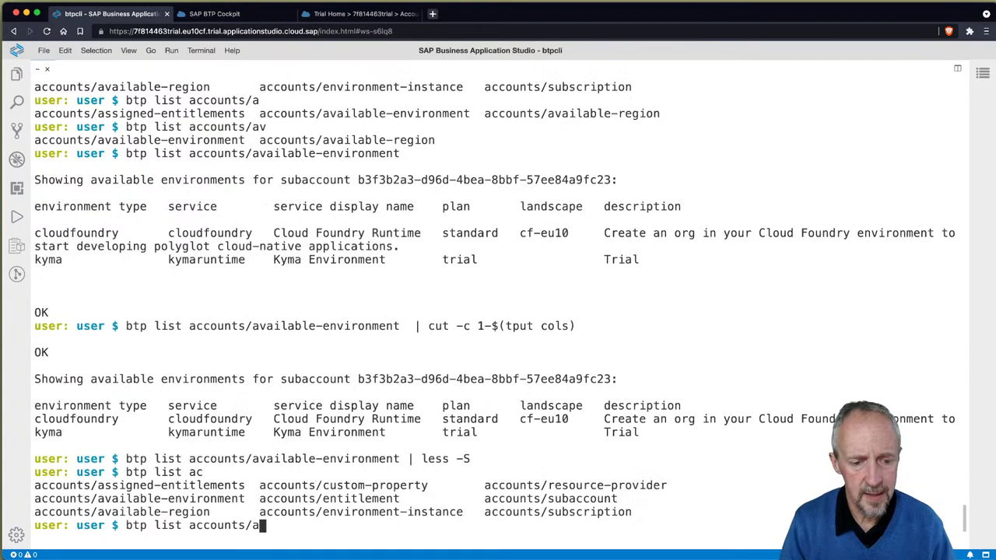
key("Tab")
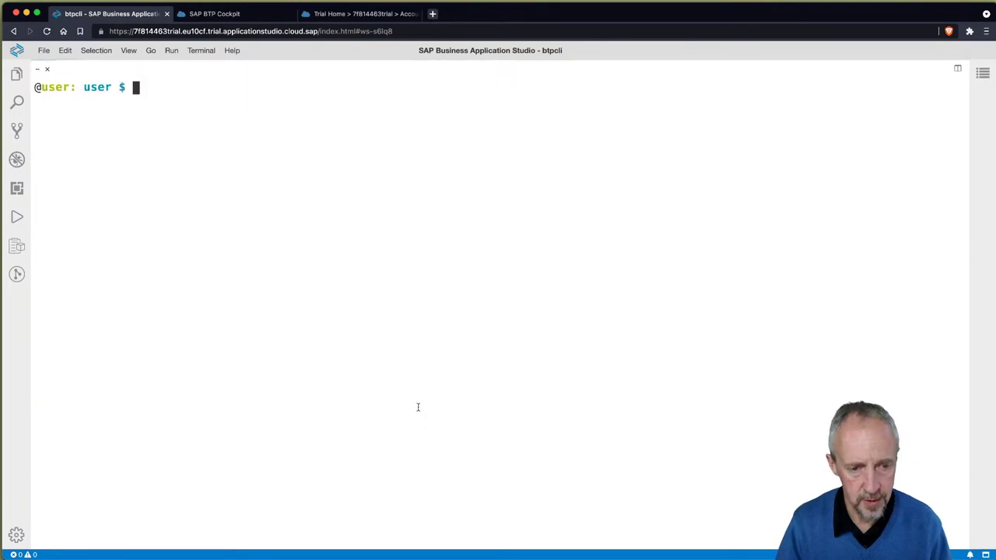
Step: Retype and run btp list accounts/available-region, listing eu10, ap21 and us10
type("btp list ac")
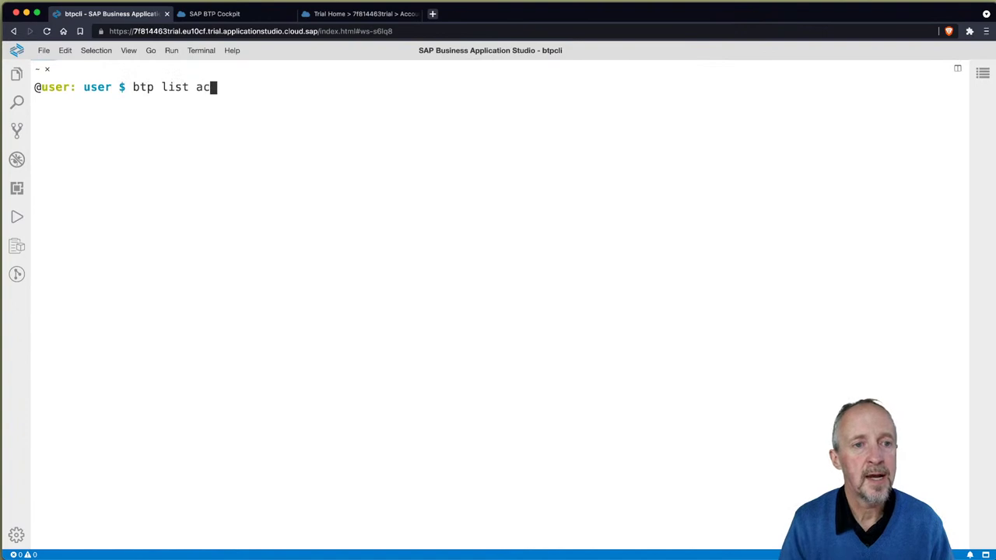
key("Tab")
type("av")
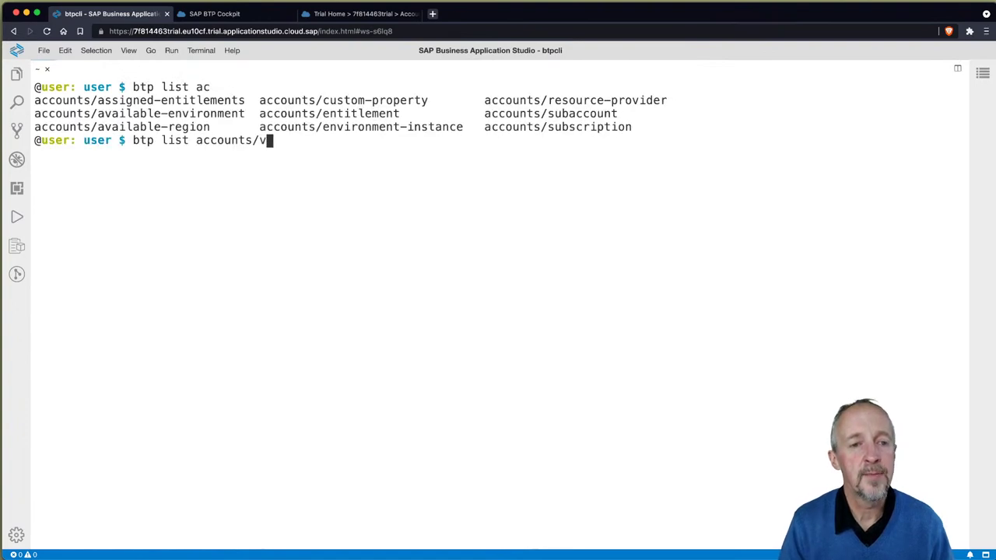
key("BackSpace")
key("Tab")
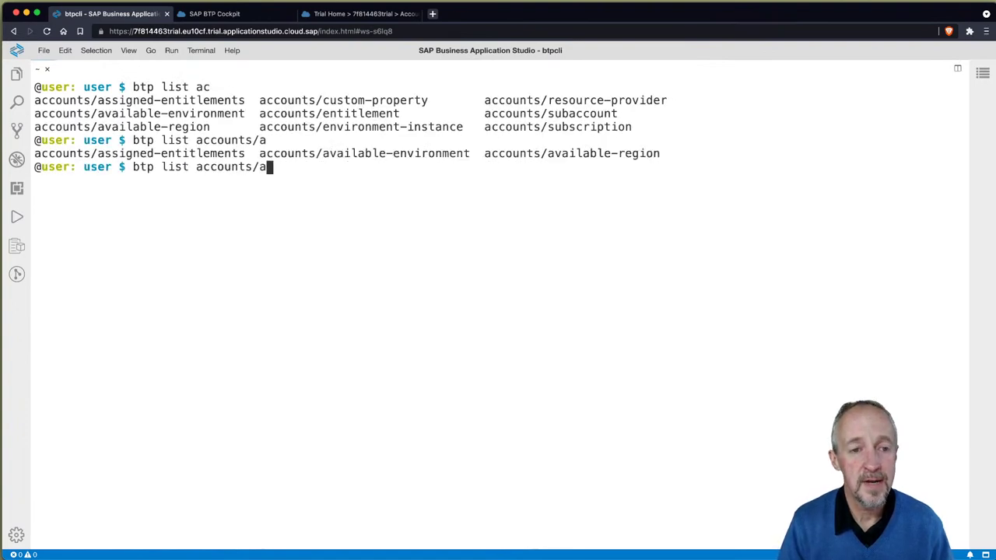
type("v")
key("Tab")
type("r")
key("Tab")
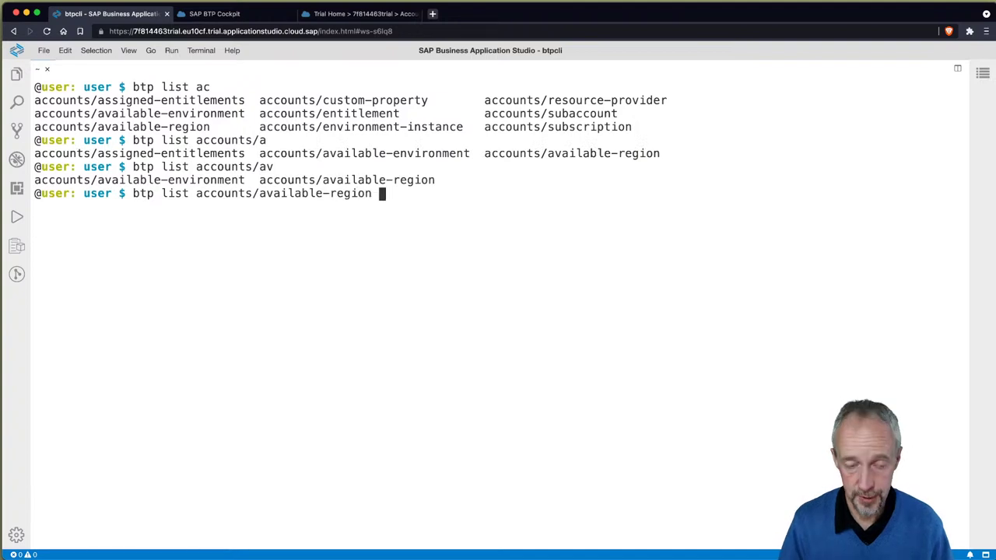
key("Return")
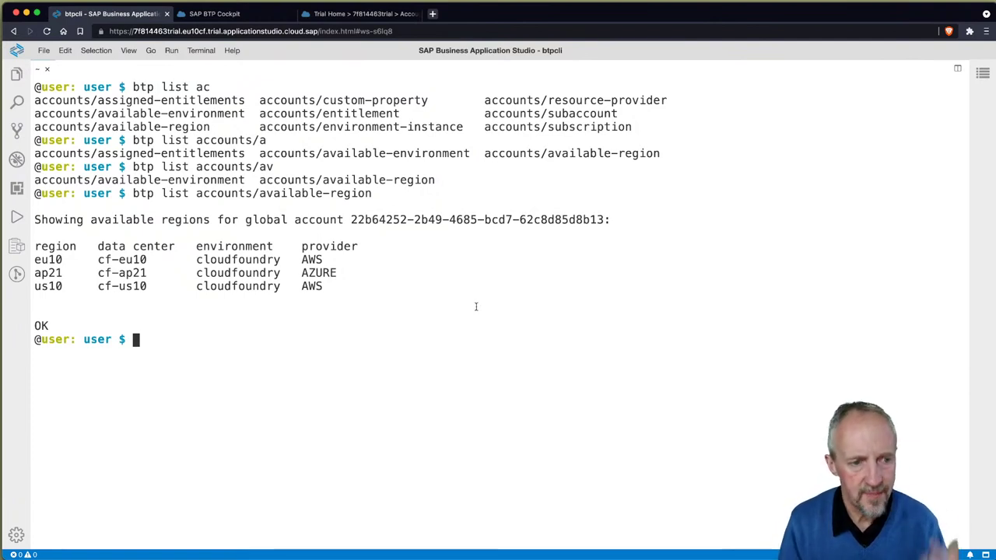
Step: Check the btp create subcommands, then erase them from the line
type("b")
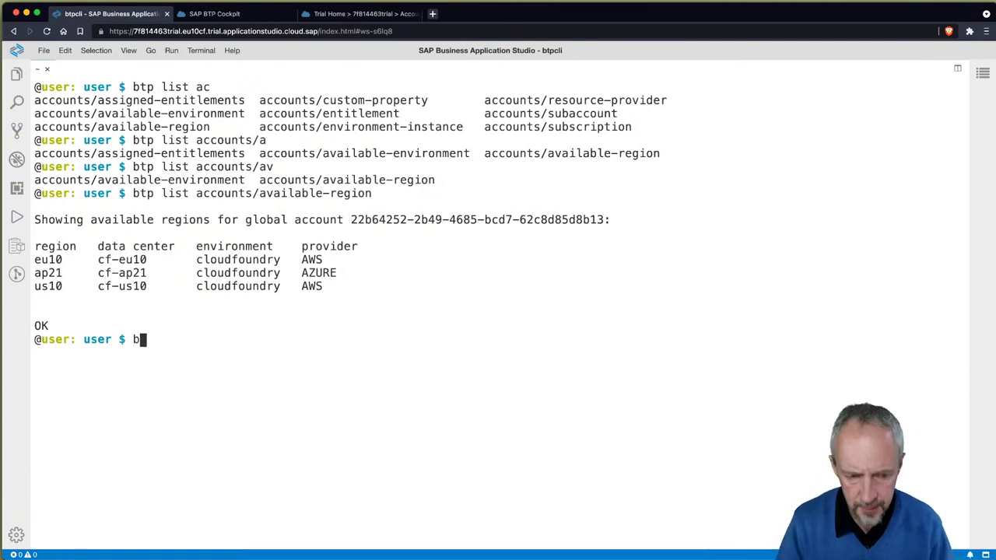
type("tp create")
key("Tab")
key("Tab")
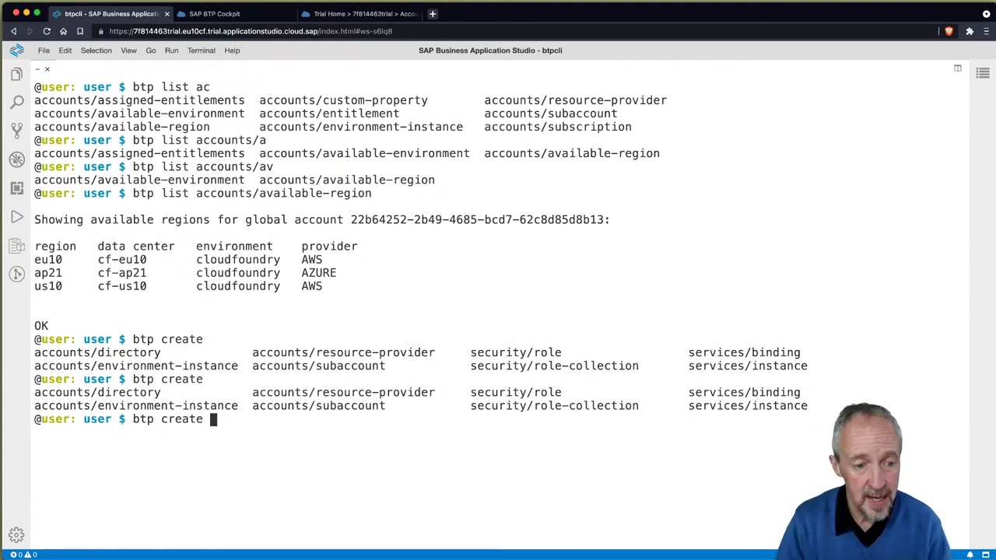
key("XF86AudioLowerVolume")
key("BackSpace")
key("BackSpace")
key("BackSpace")
key("BackSpace")
key("BackSpace")
key("BackSpace")
key("BackSpace")
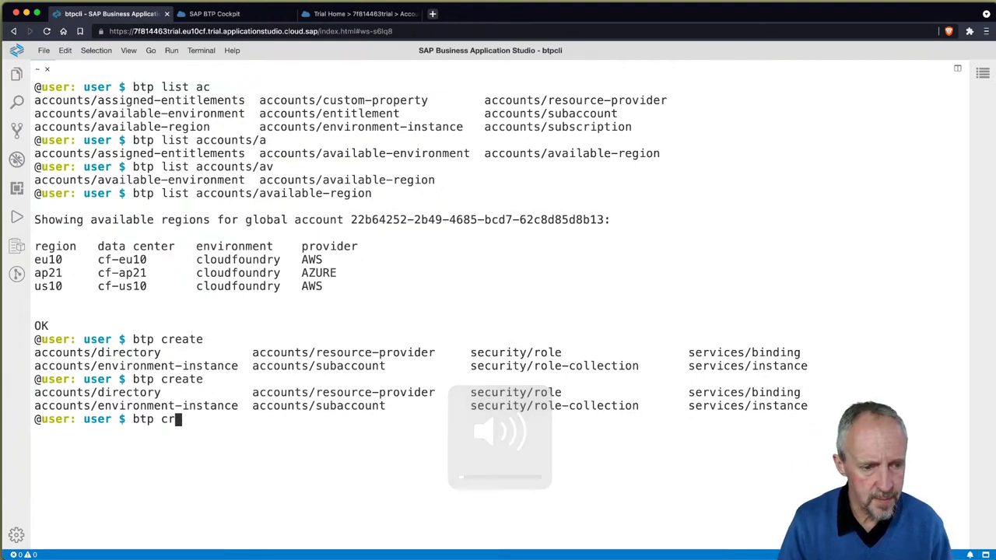
Step: Run btp list services/offering to list the available service offerings
type("list ")
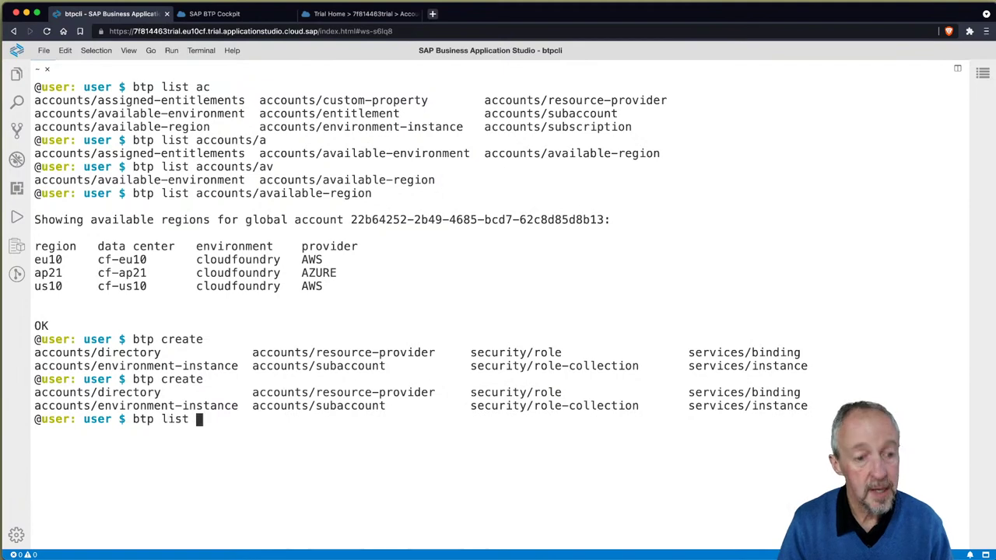
type("sec")
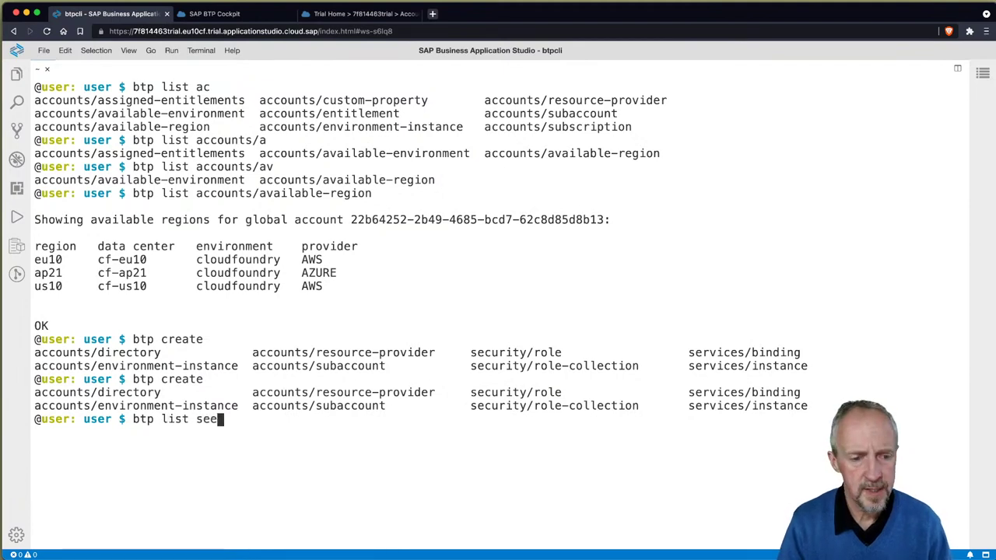
key("BackSpace")
type("r")
key("Tab")
key("Tab")
key("ctrl+l")
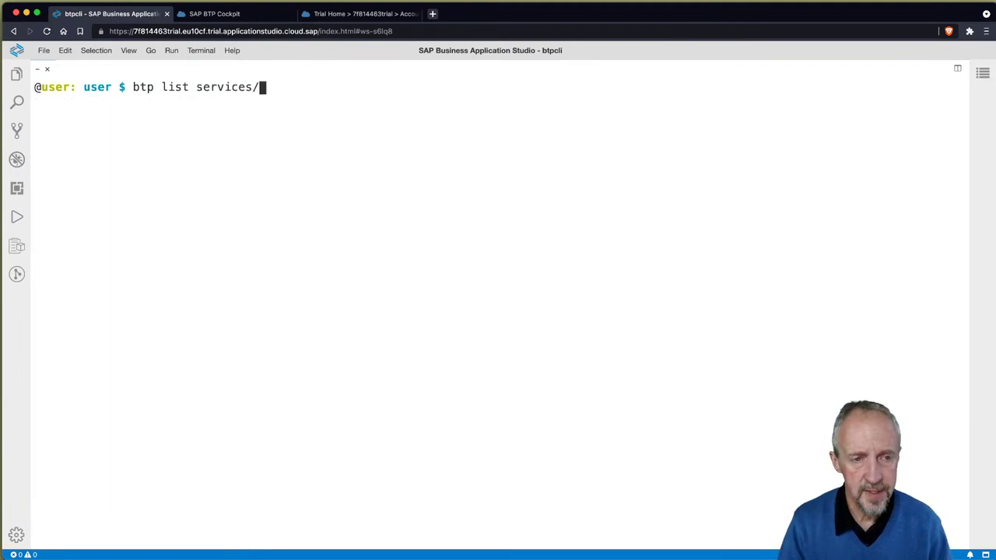
key("Tab")
key("Tab")
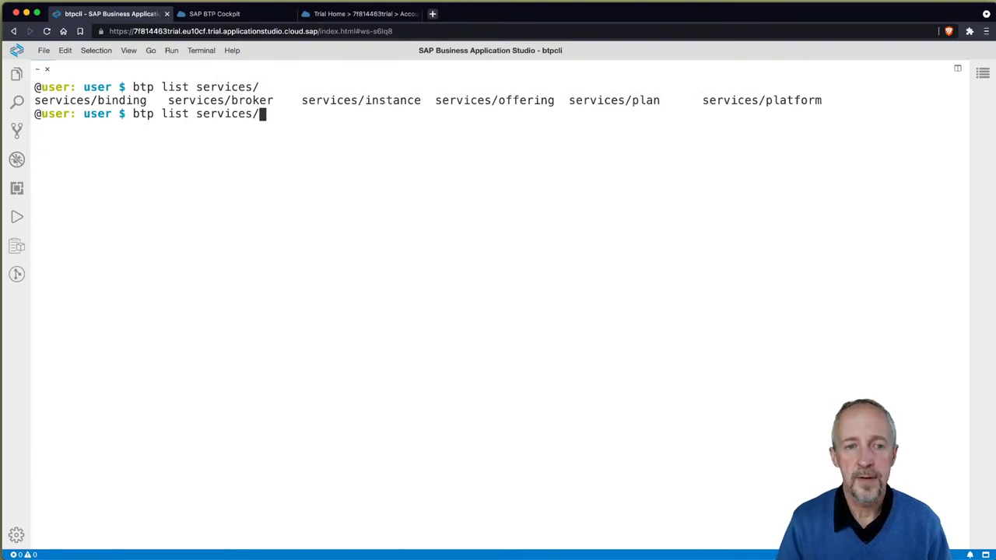
type("of")
key("Tab")
key("Return")
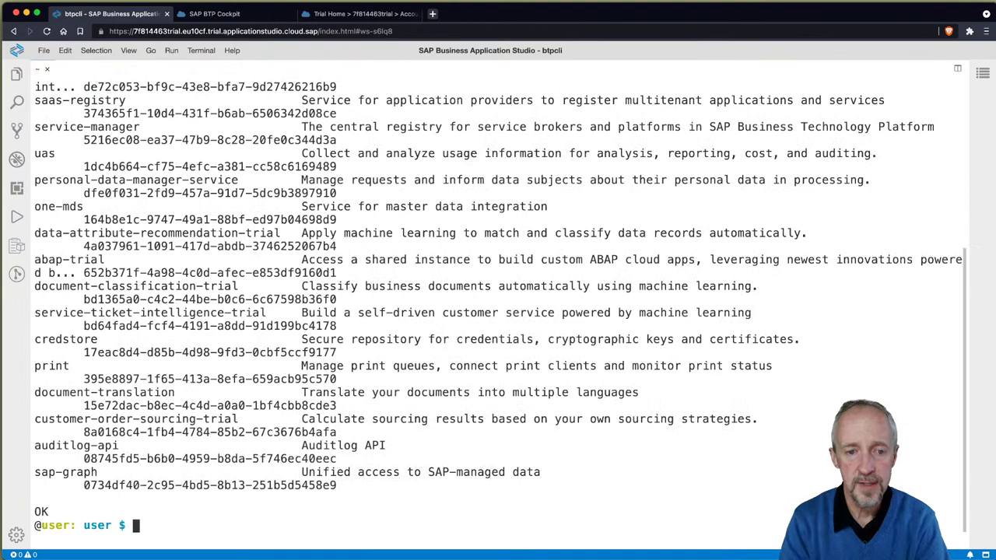
scroll(512, 294, "up", 10)
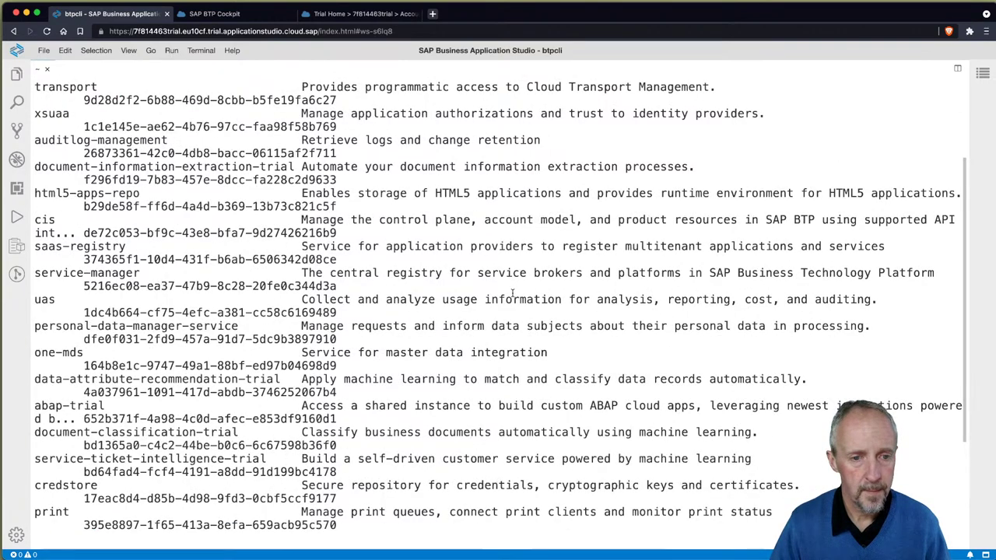
scroll(512, 294, "down", 10)
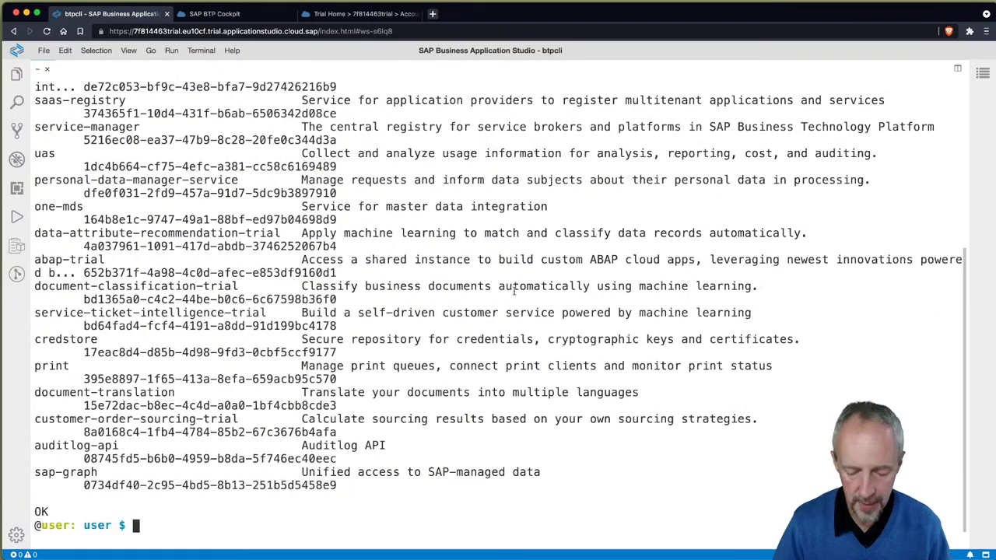
Step: Rerun the offerings listing piped through less -S, then quit the pager
left_click(523, 307)
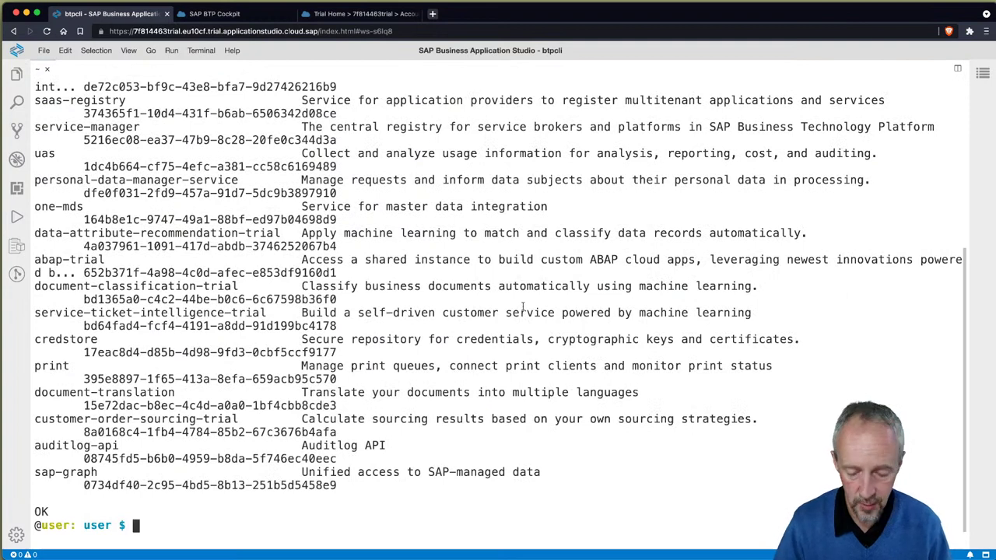
key("Up")
type("| less -S")
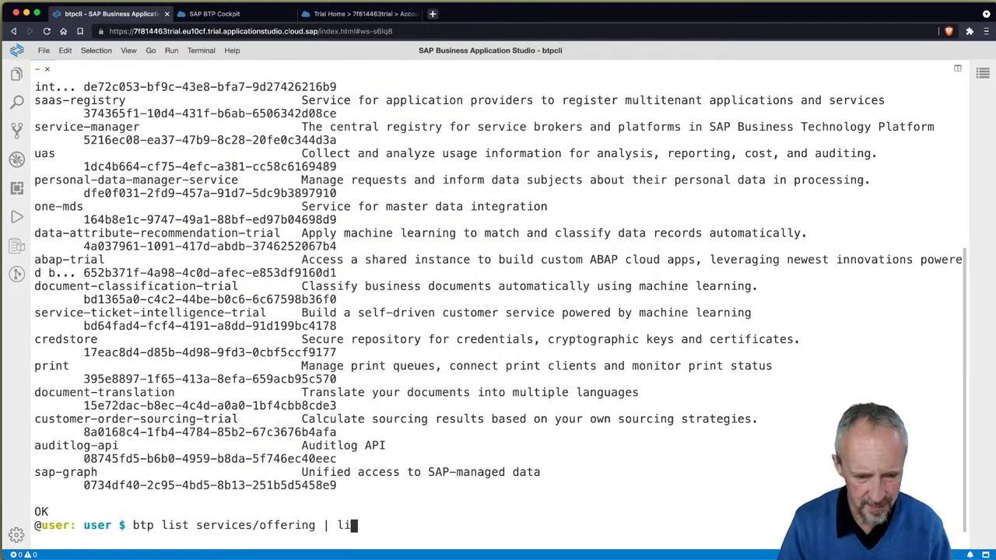
key("Return")
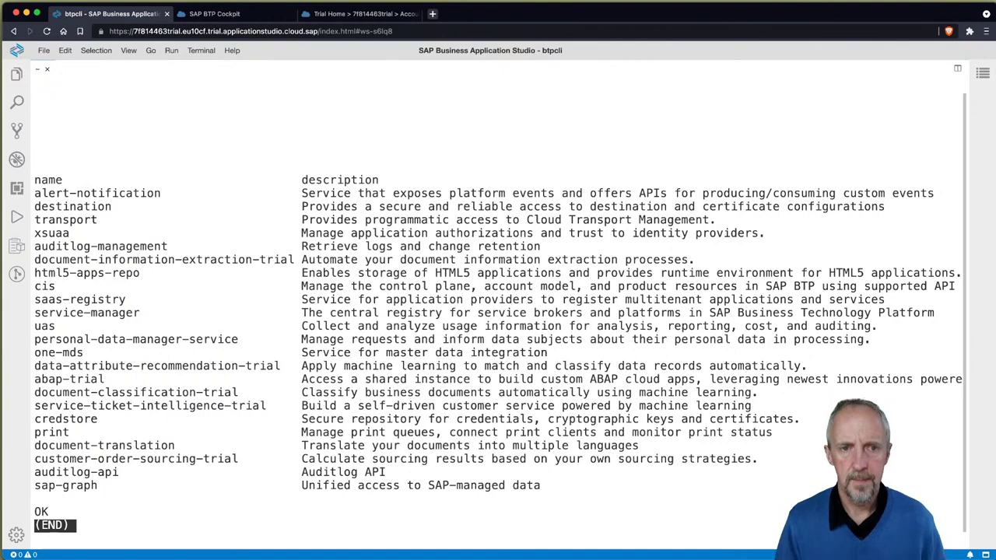
key("q")
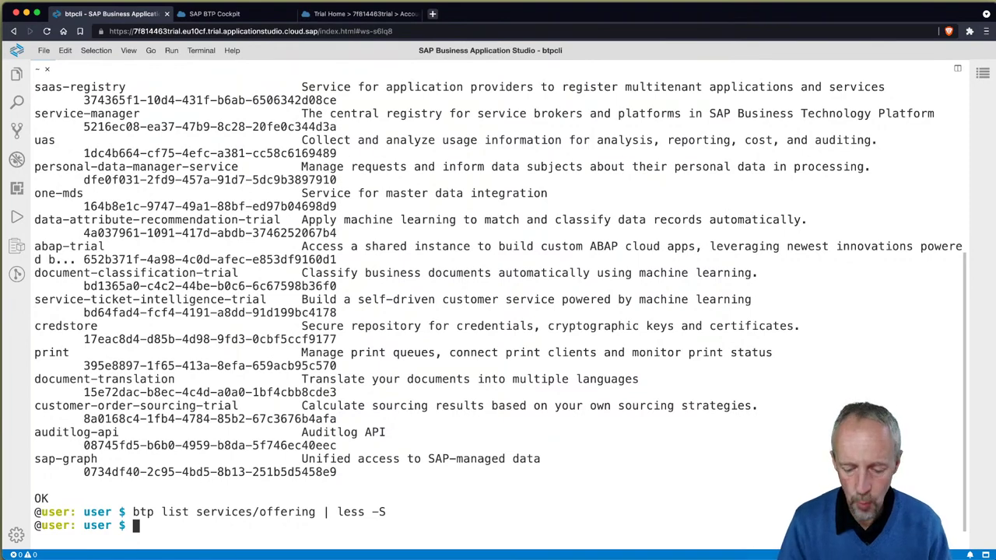
Step: Show the help for btp create accounts/directory --help on a cleared screen
type("btp create acc")
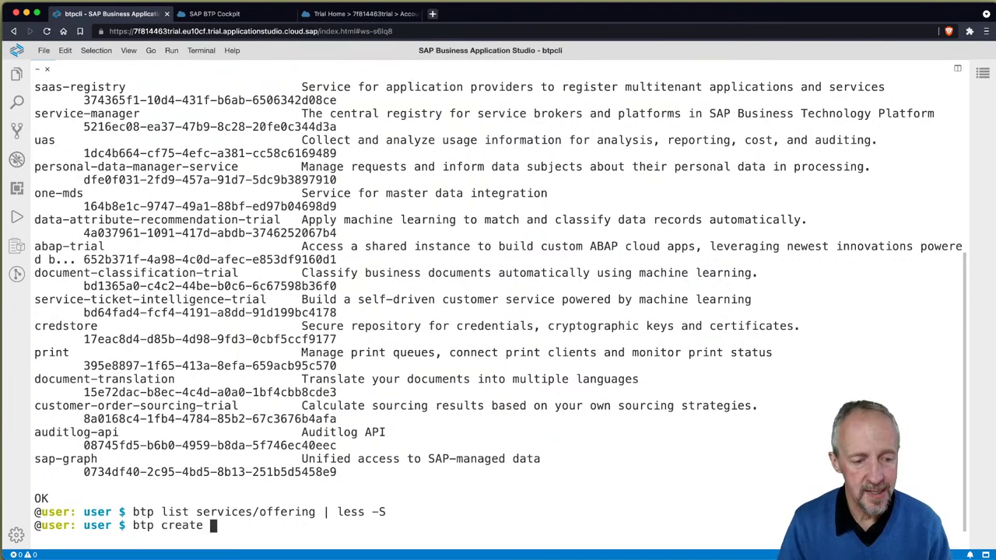
key("Tab")
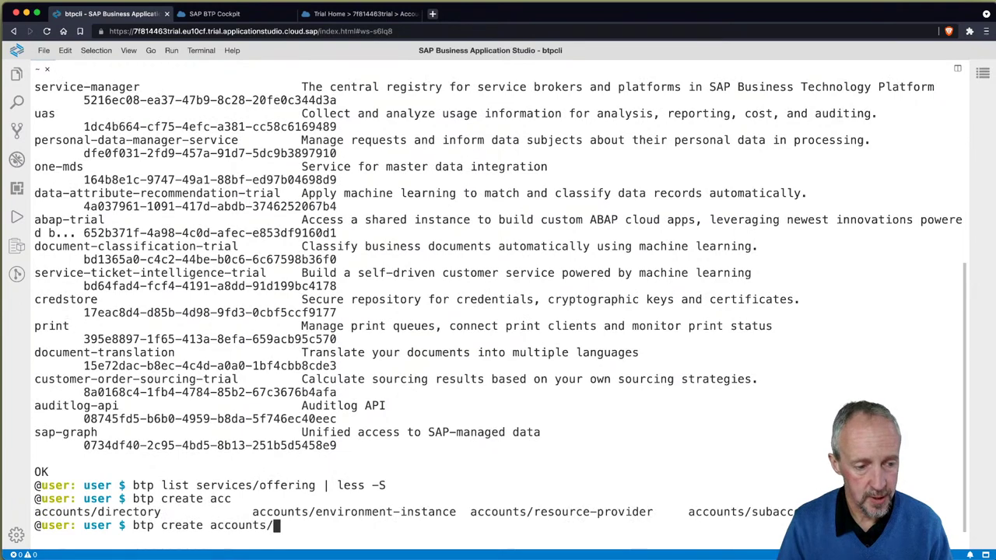
type("d")
key("Tab")
key("ctrl+l")
type("--help")
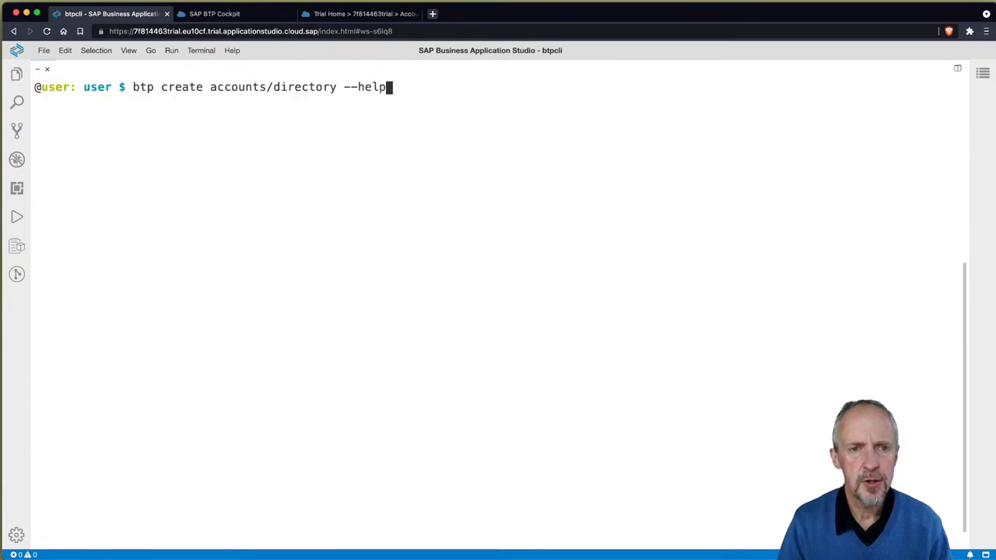
key("Return")
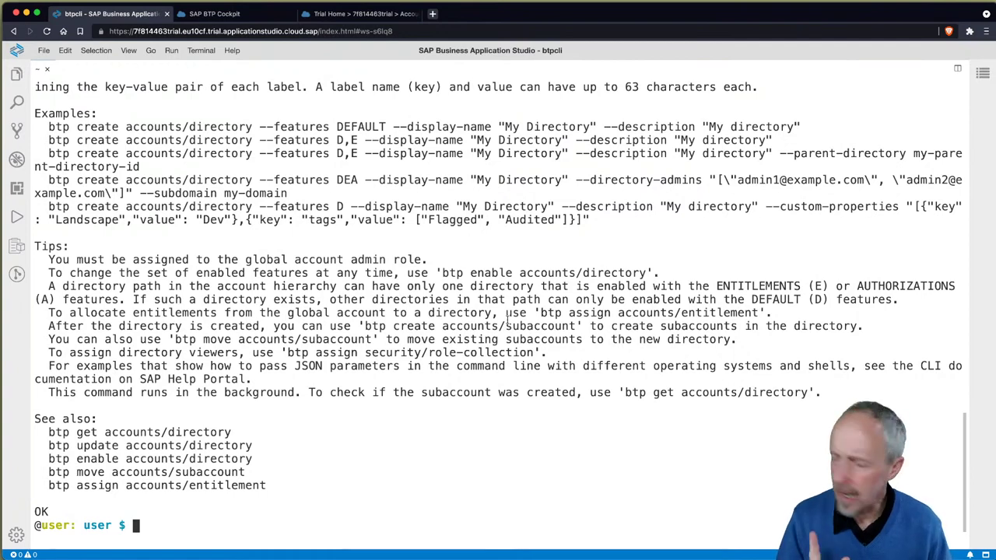
key("super+Tab")
Step: Search 'site:developers.sap.com cli btp' and open the zoomed-in Automate Account Operations tutorial
key("cmd+t")
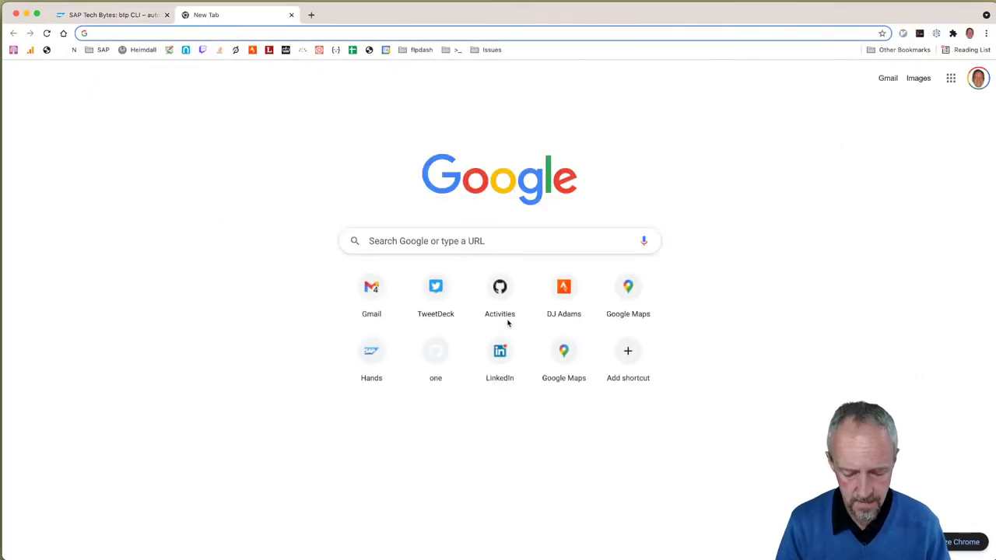
type("site:develo")
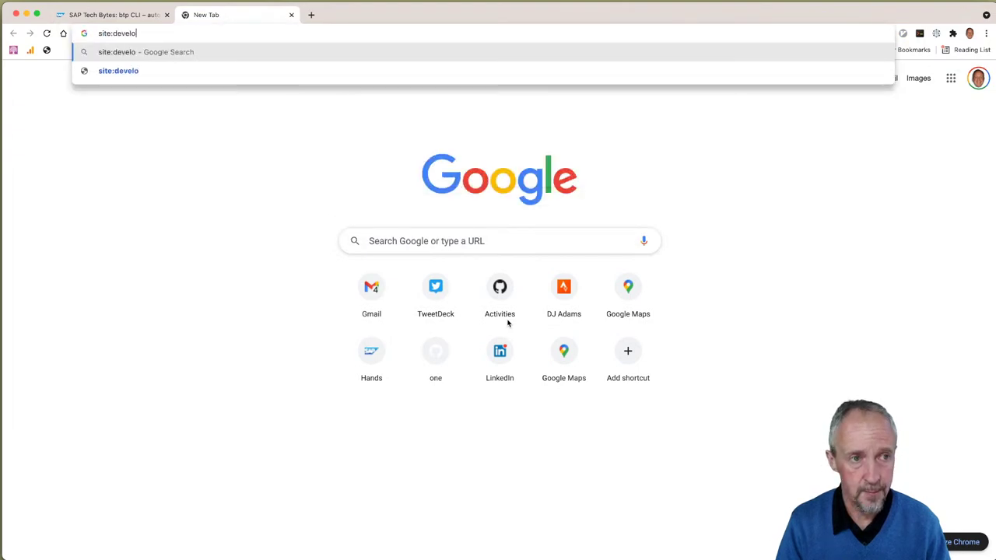
type("pers.sap.com")
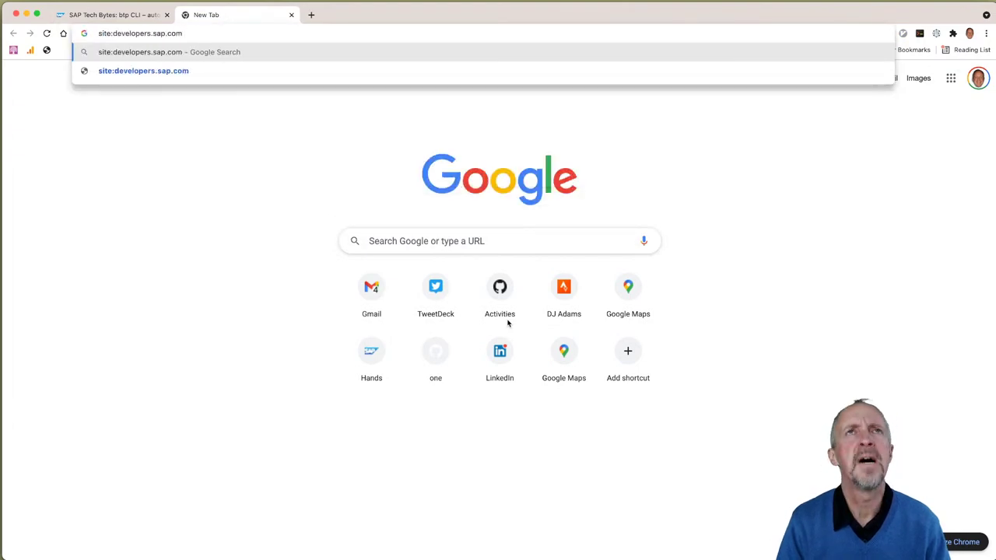
type(" c")
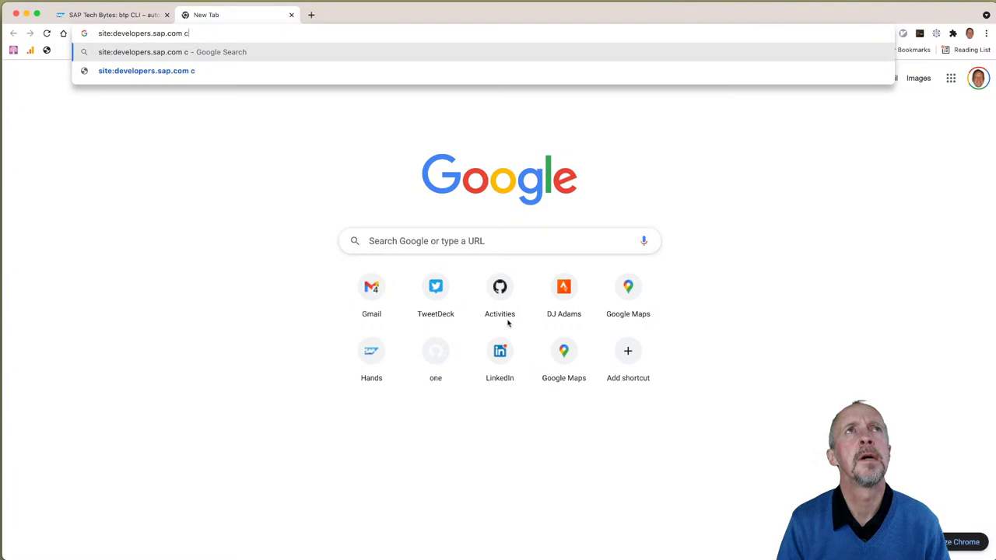
type("li btp")
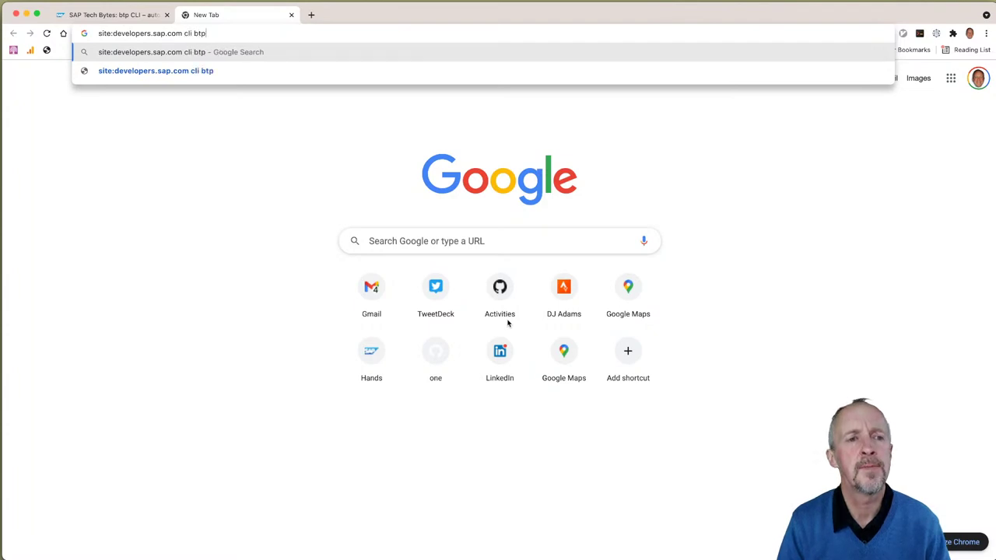
key("Return")
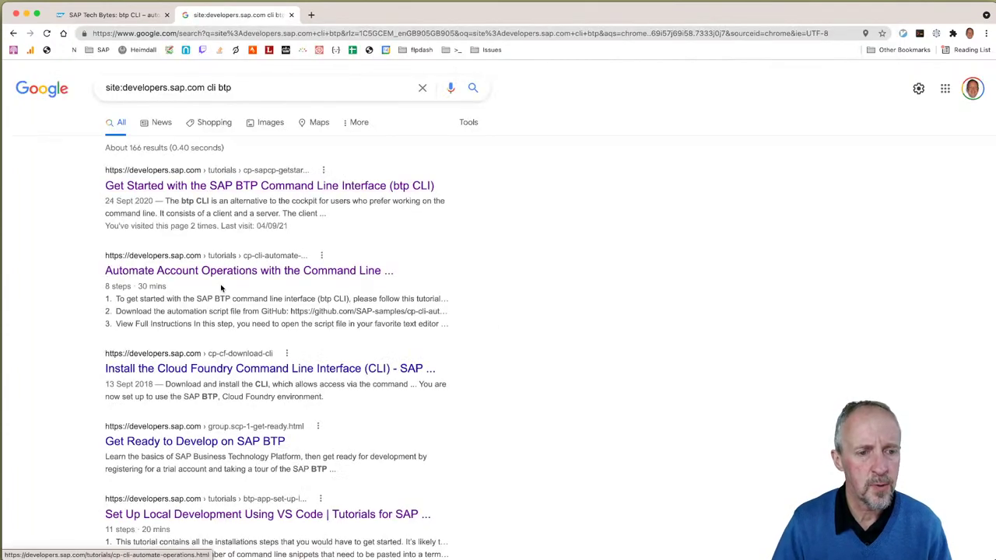
left_click(224, 272)
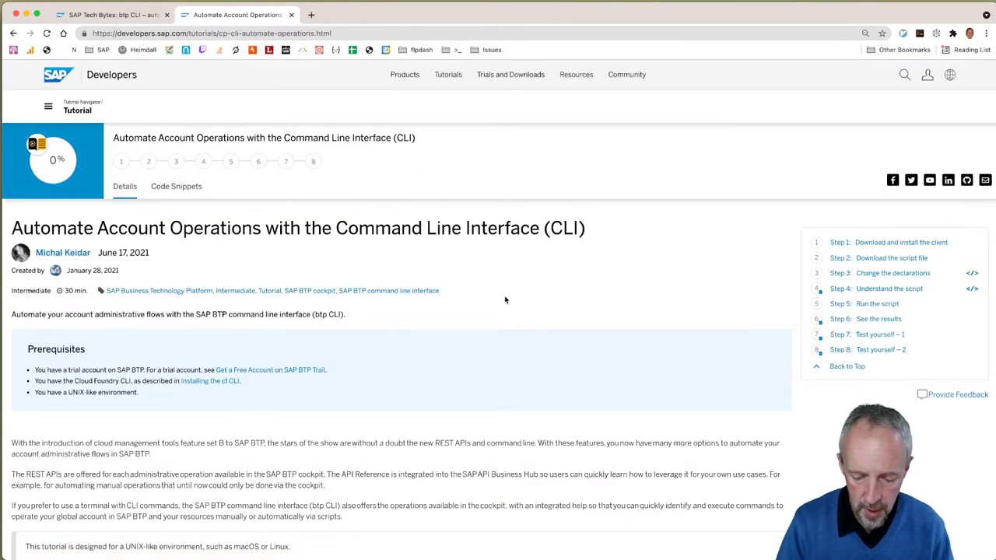
key("super+plus")
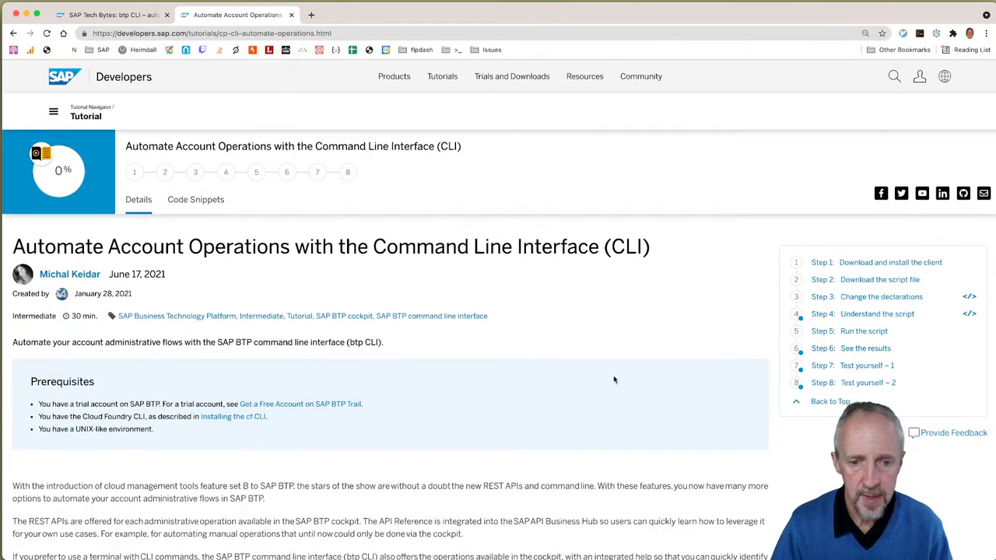
scroll(503, 366, "down", 2)
scroll(502, 367, "down", 12)
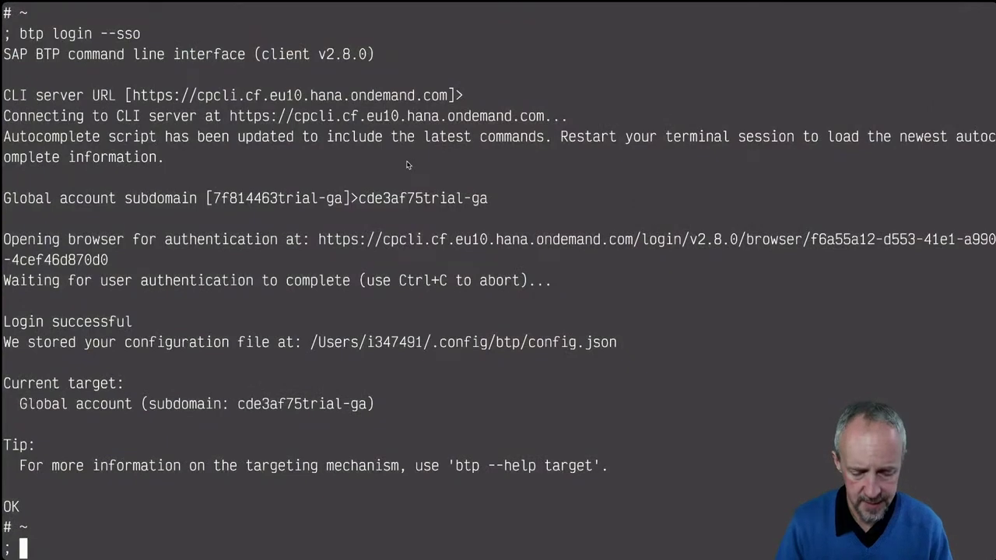
Step: Run tlife, trefresh, and c with the pasted tutorial URL
type("tlife")
key("ctrl+l")
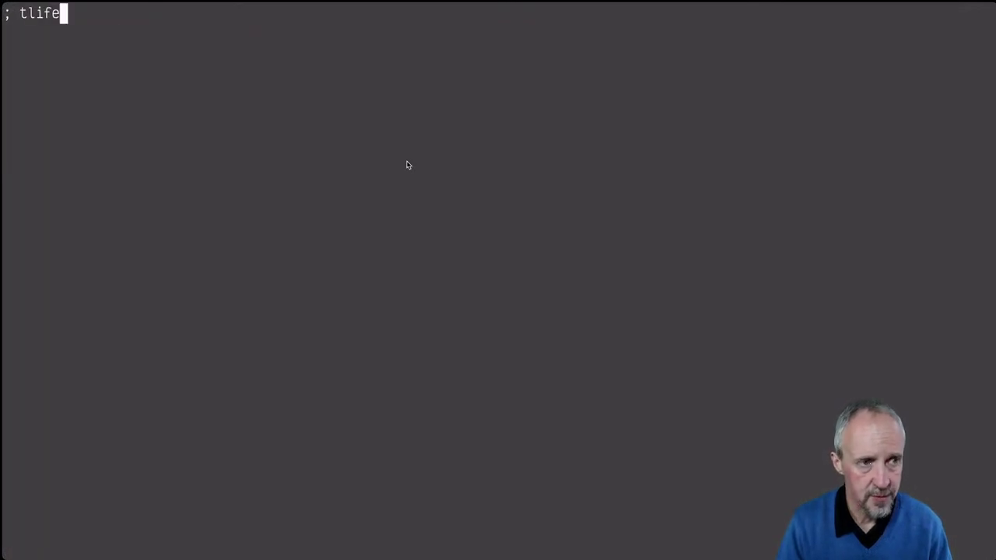
key("Return")
type("trefre")
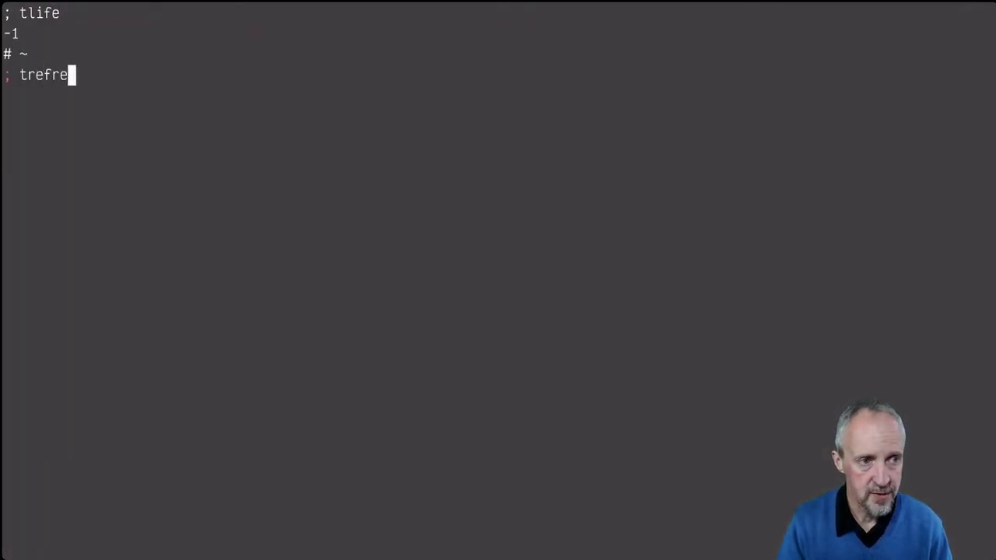
type("sh")
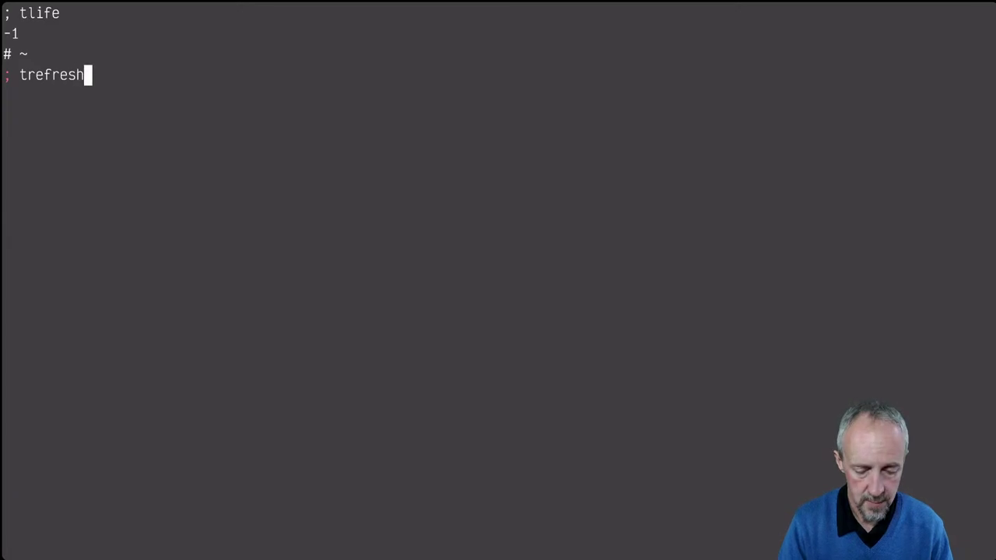
key("Return")
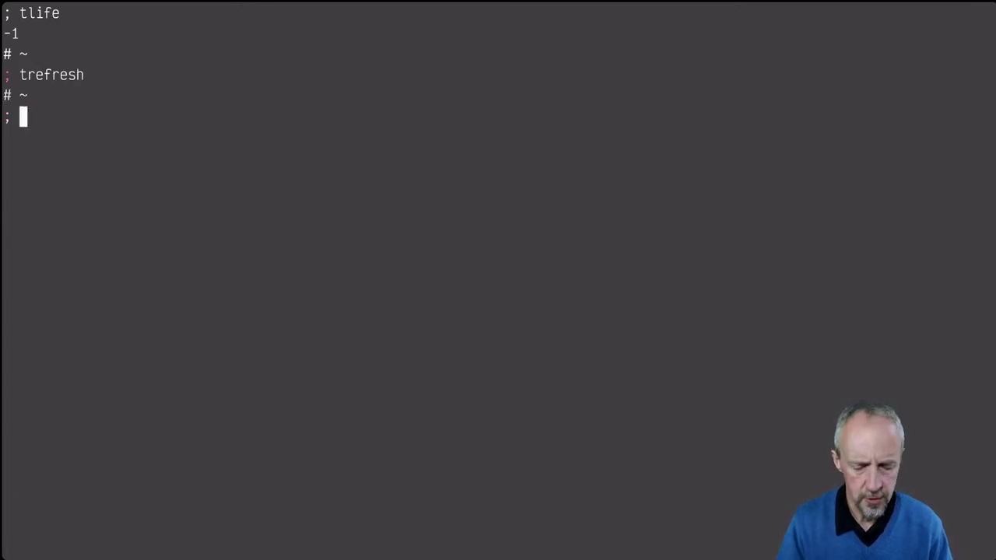
type("c")
type("https://developers.sap.com/tutorials/cp-cli-automate-operations.html")
key("Return")
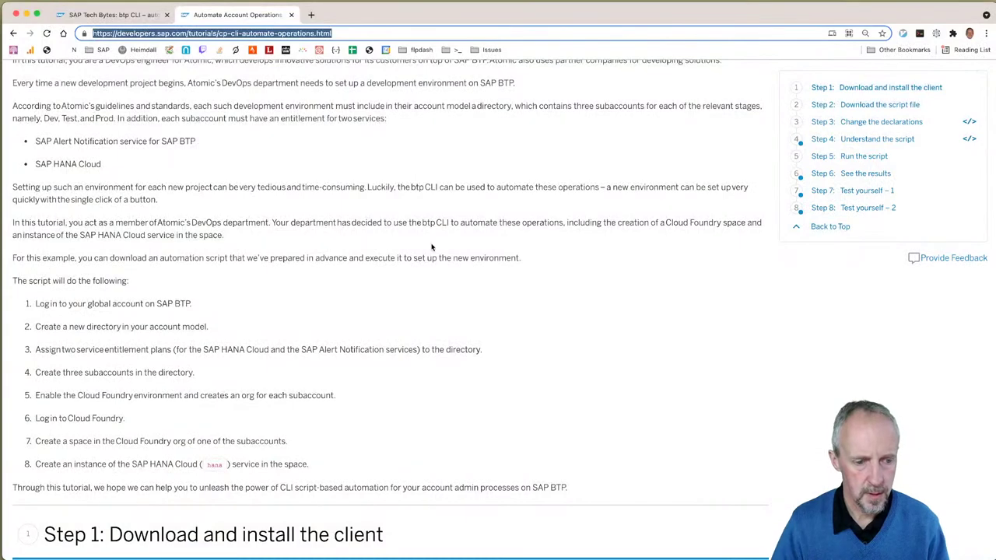
Step: Read the tutorial's Step 4 script down to create_directory, then return to Business Application Studio
scroll(433, 247, "down", 4)
scroll(433, 247, "down", 8)
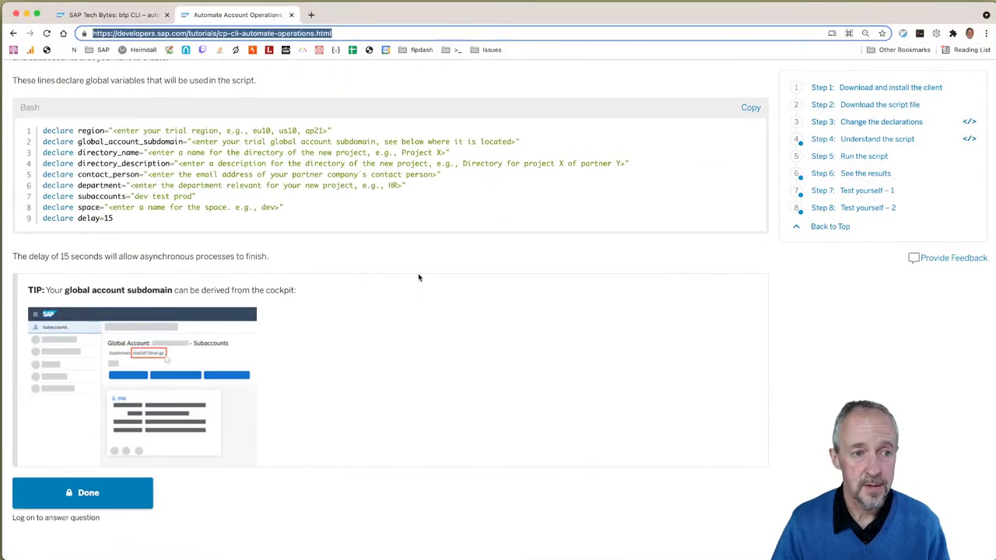
scroll(405, 291, "down", 12)
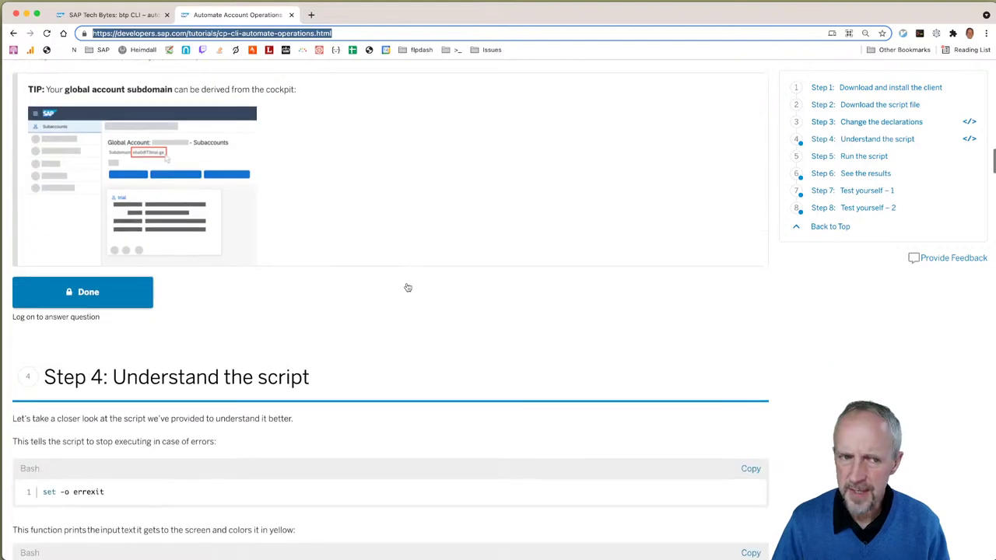
scroll(407, 286, "down", 5)
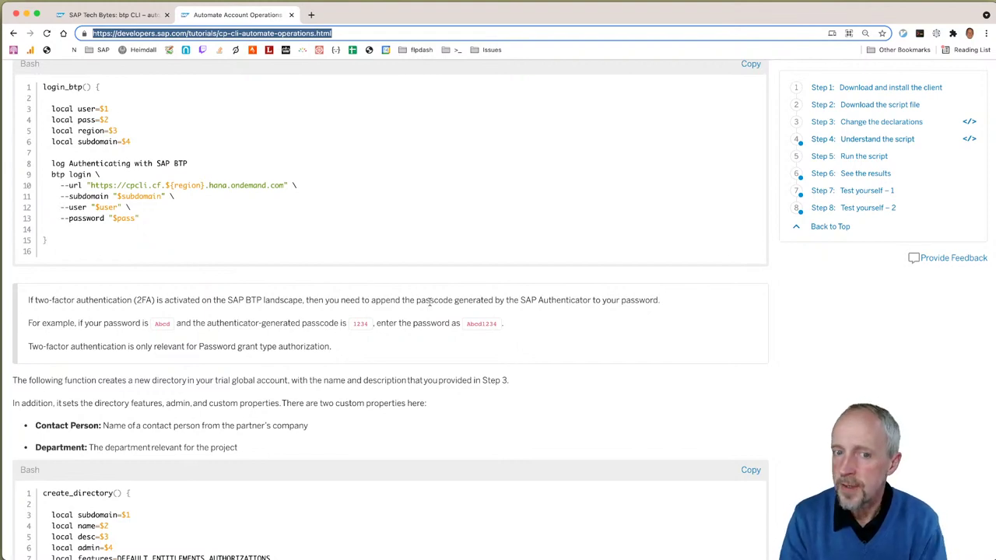
key("super+Tab")
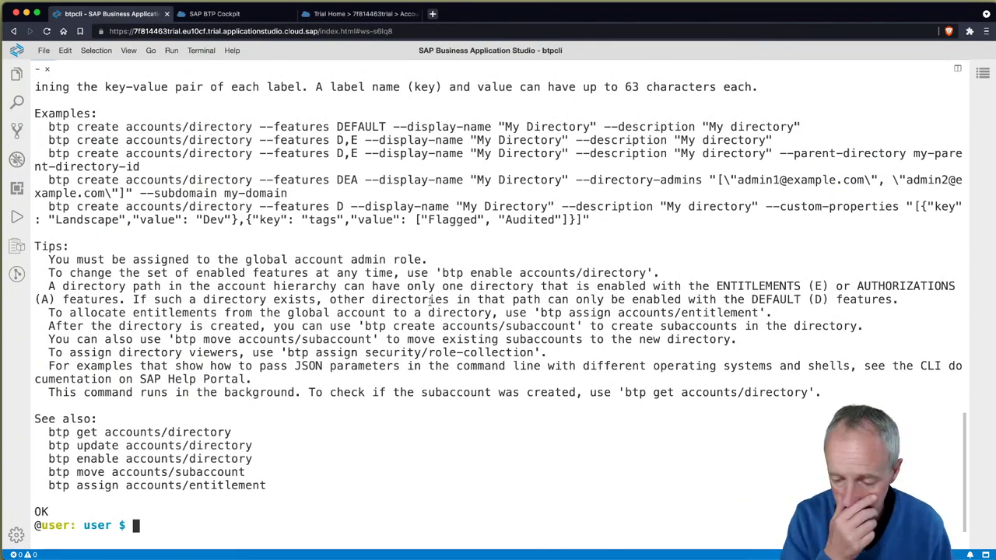
Step: Enter btp create accounts/directory --features DEA at the prompt, without running it, and clear the screen
type("btp create ")
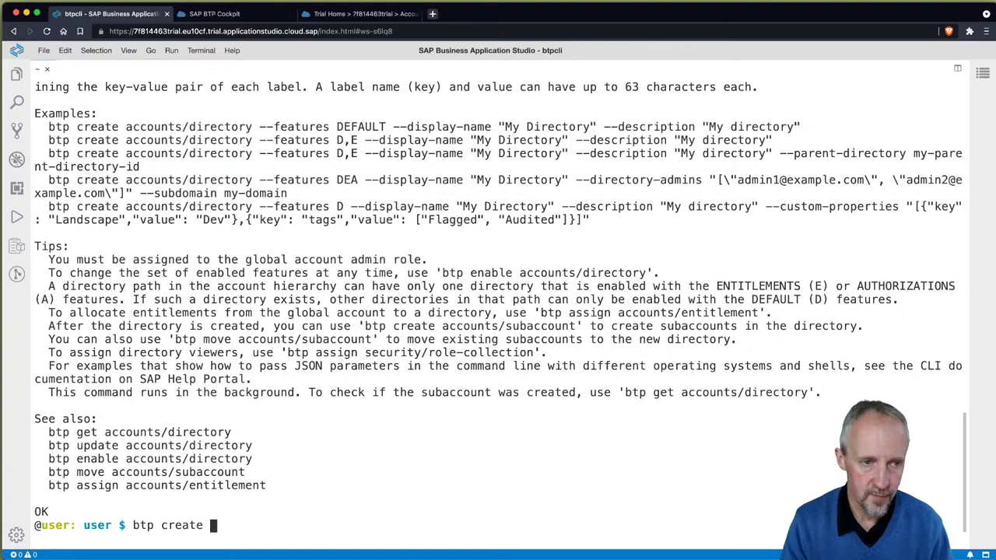
type("acc")
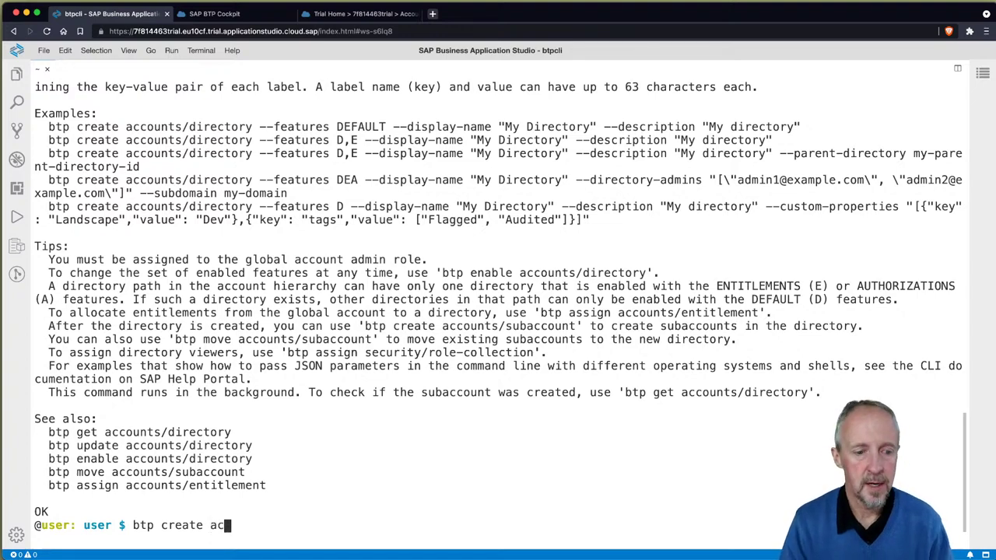
key("Tab")
type("d")
key("Tab")
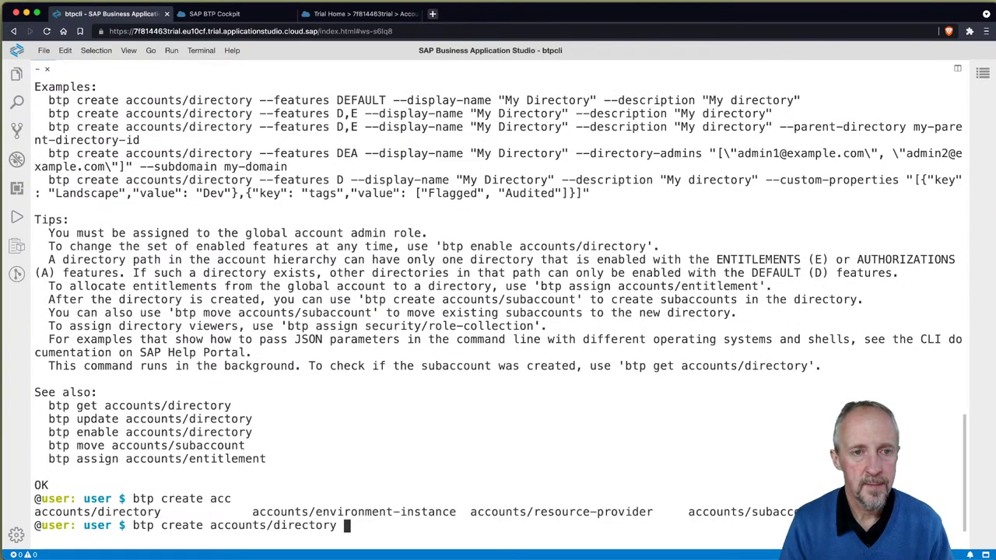
type("--")
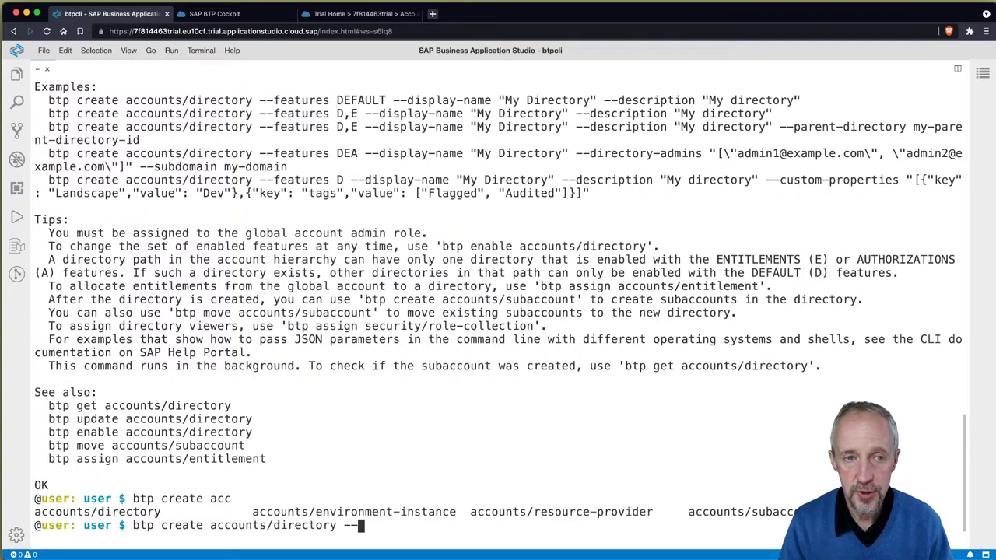
type("features")
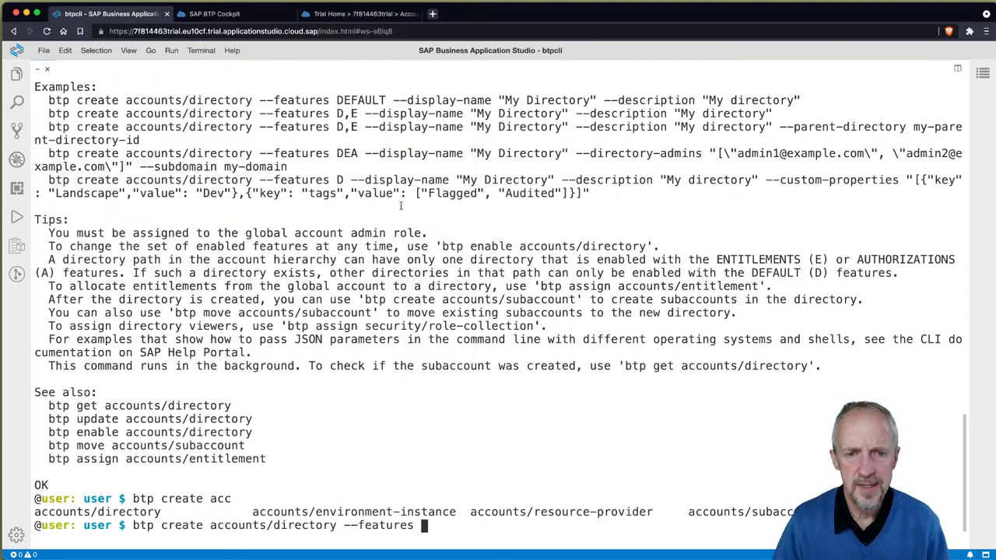
scroll(431, 193, "up", 5)
scroll(431, 206, "up", 15)
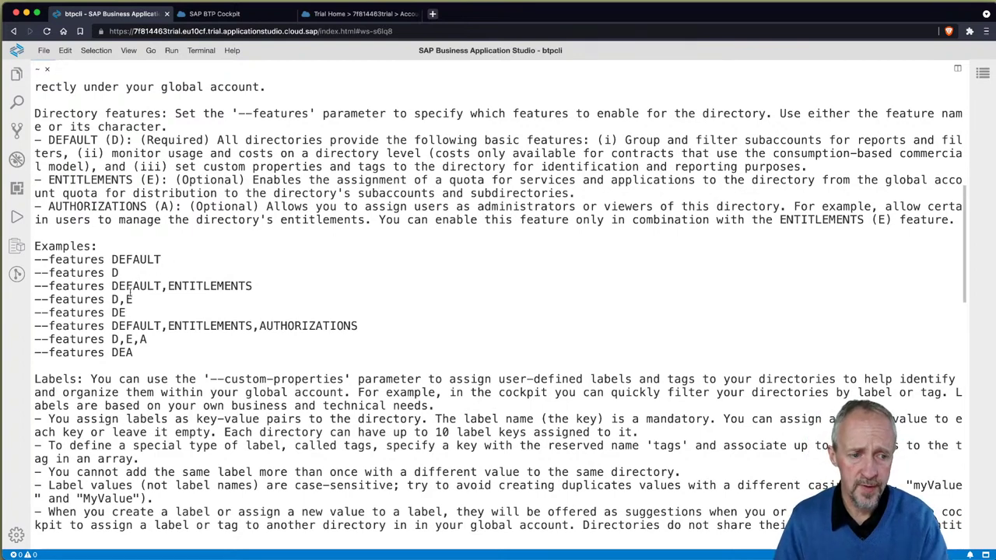
scroll(361, 326, "down", 20)
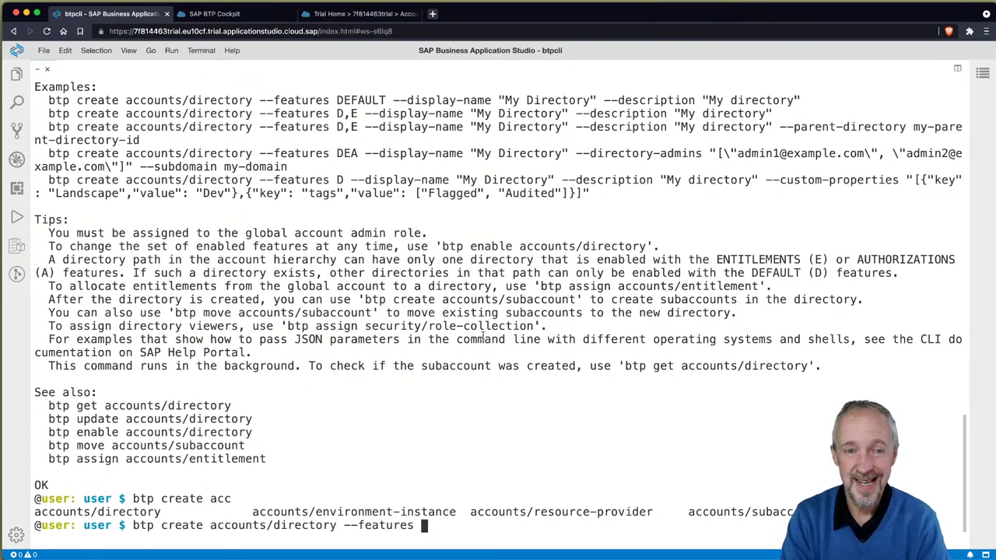
type("DEA")
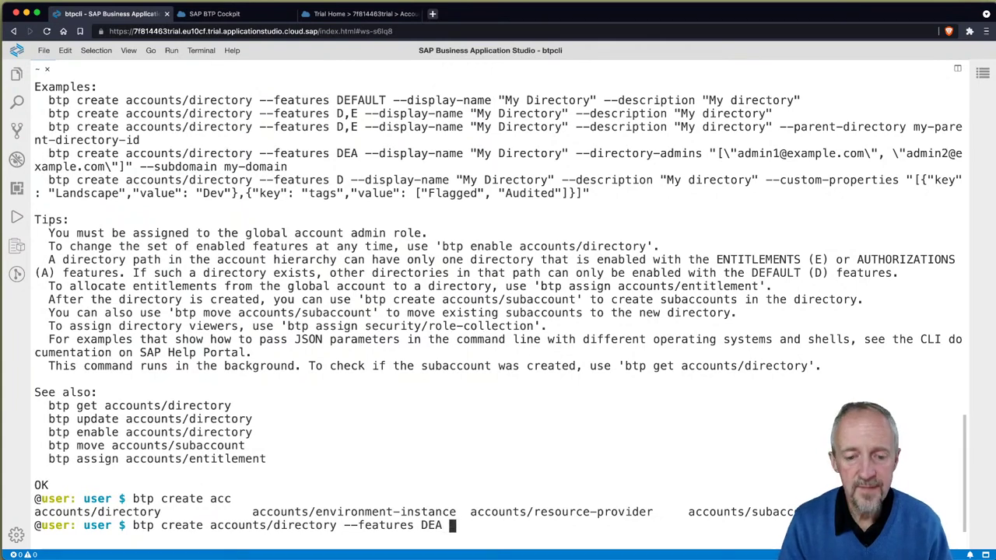
key("BackSpace")
key("ctrl+l")
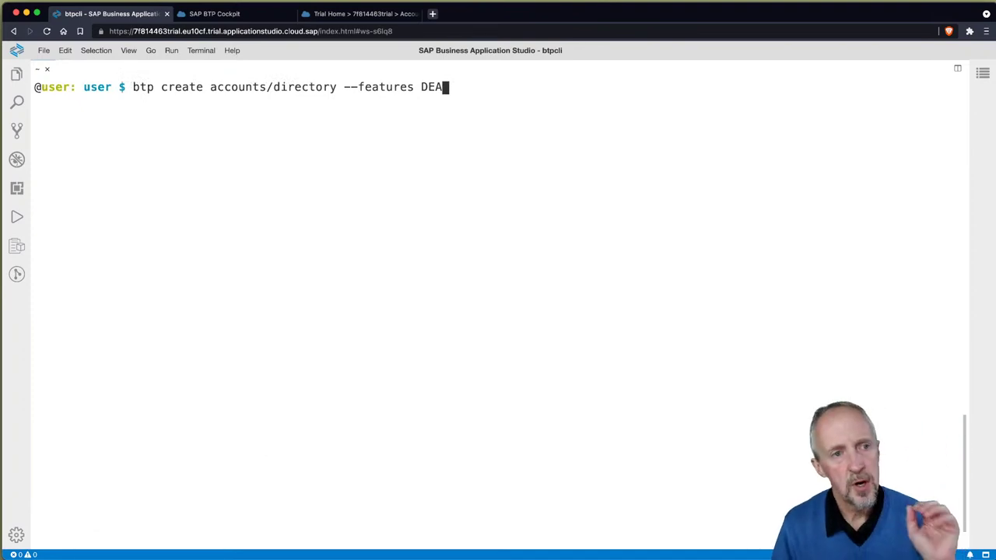
Step: Run the create command, then rerun it with --display-name mydir to create the directory
key("Return")
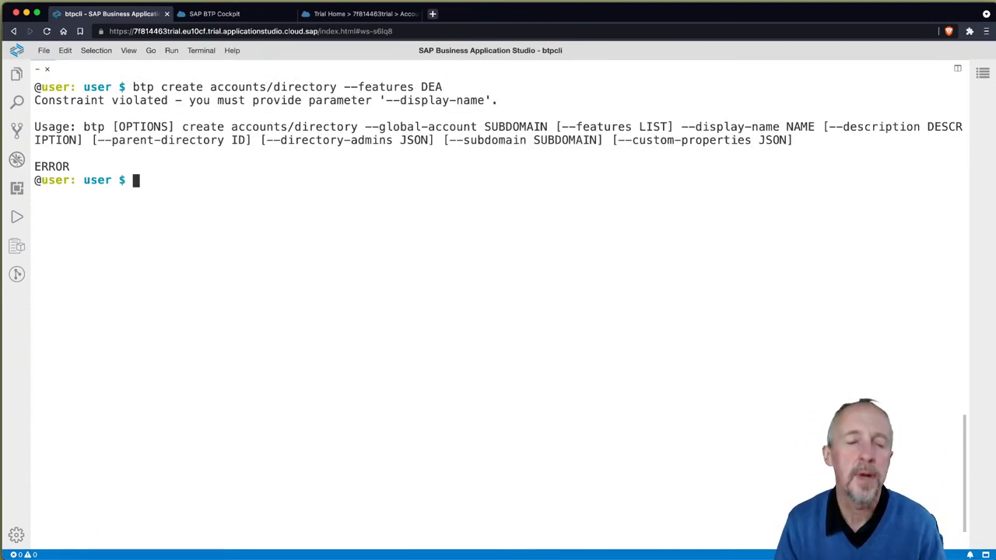
key("Up")
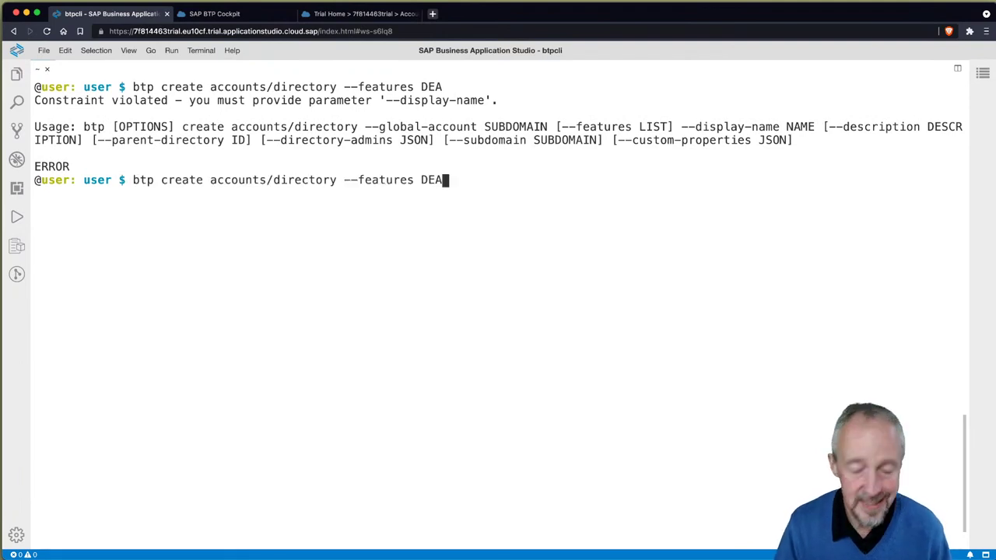
type("--displ")
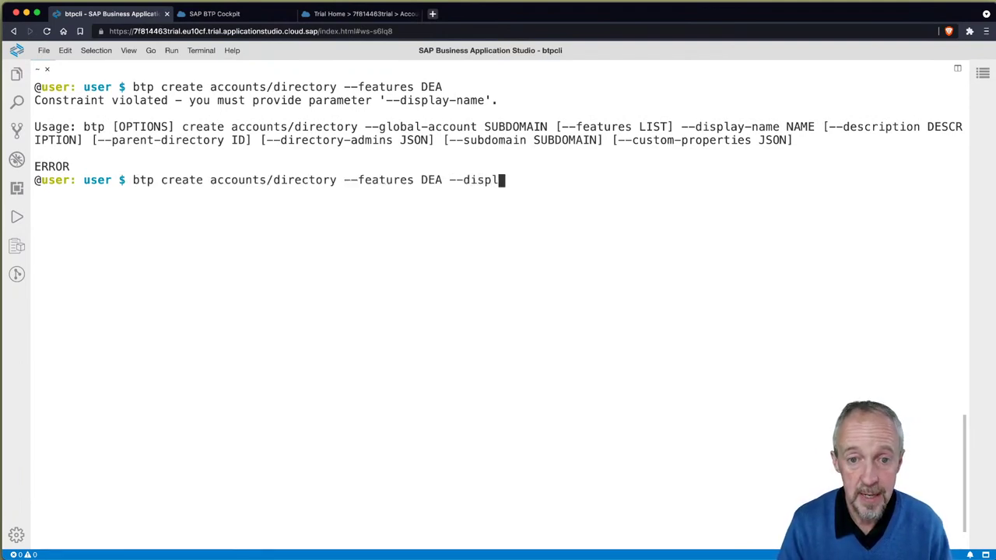
type("ay-name ")
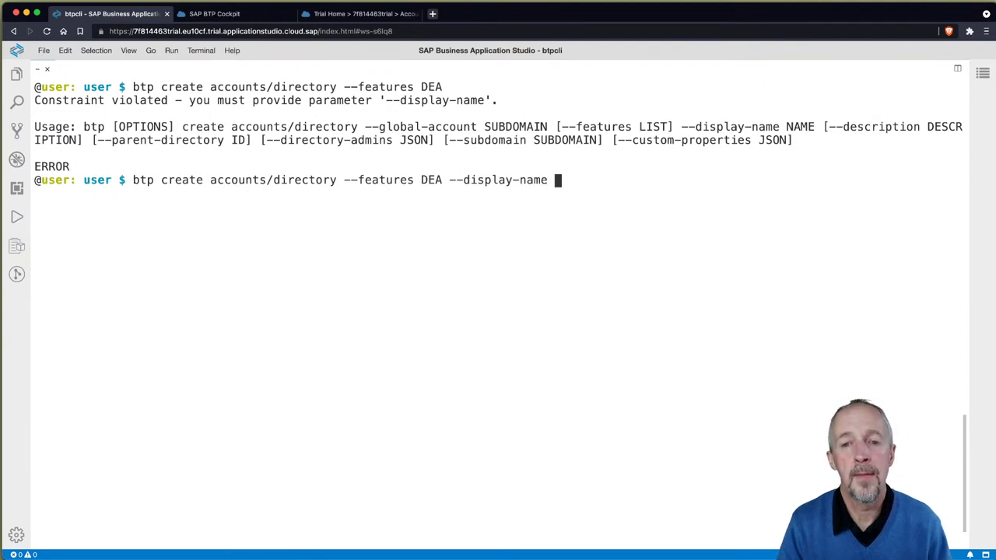
type("mydir")
key("Return")
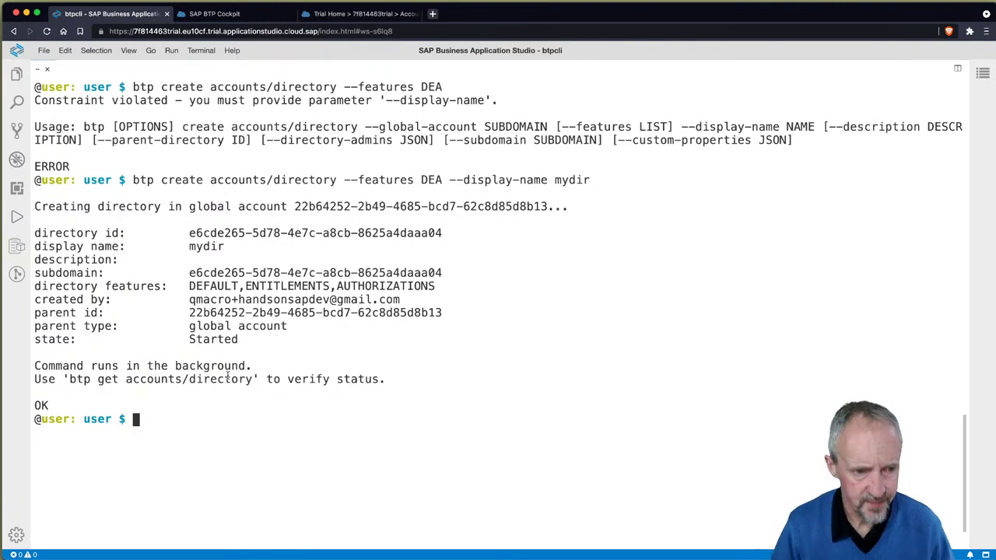
Step: Run btp get accounts/directory to show the new directory's details and id
type("btp get acc")
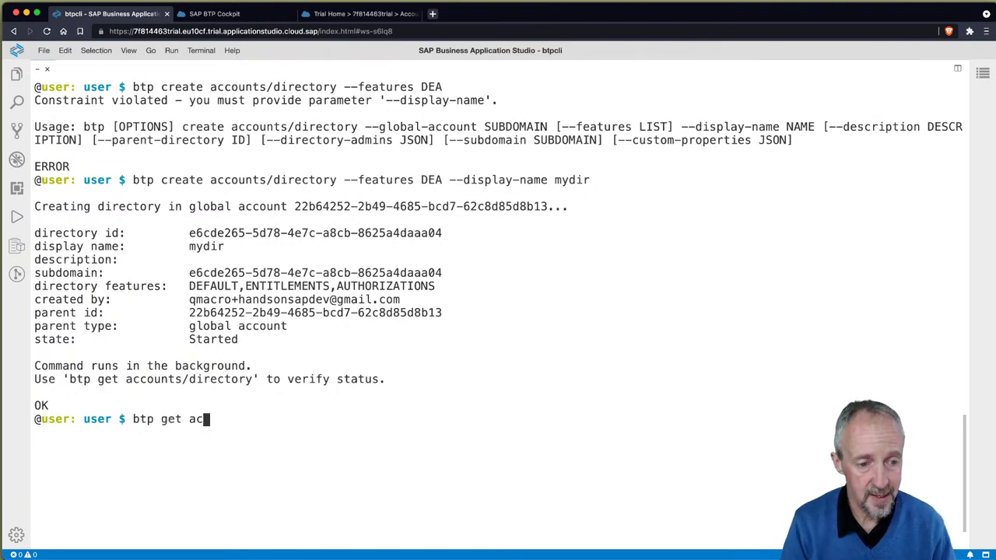
key("Tab")
type("d")
key("Tab")
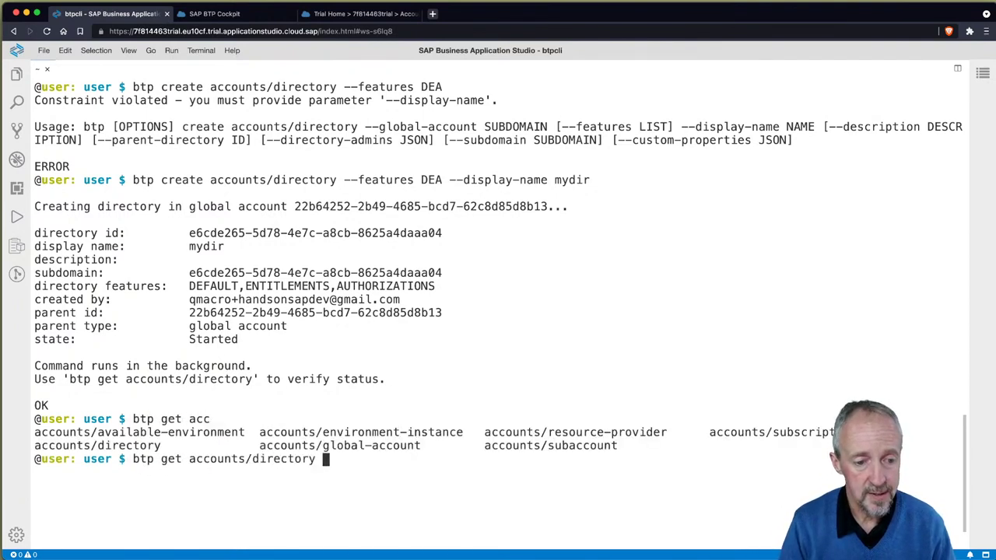
key("Return")
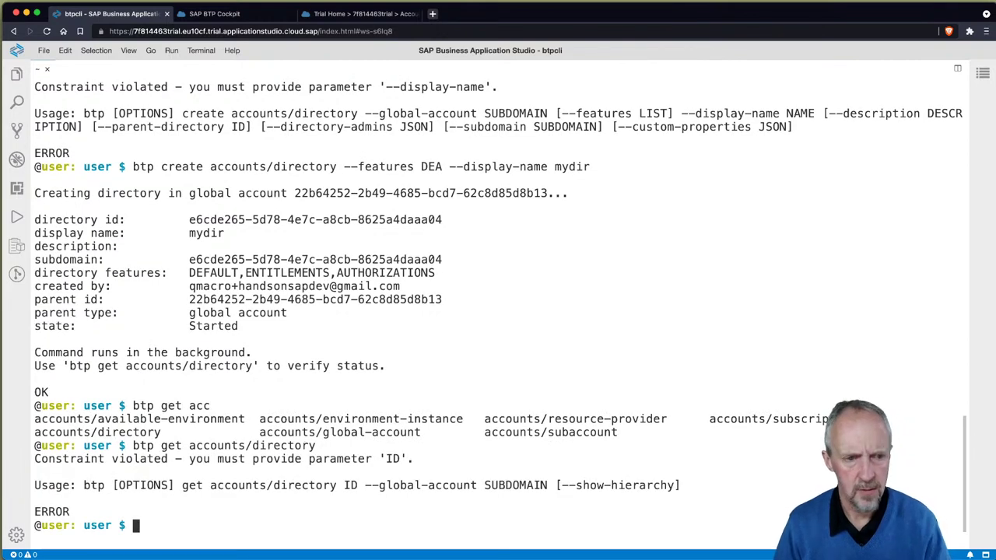
Step: Target the mydir directory using btp target --directory with its copied id
key("Up")
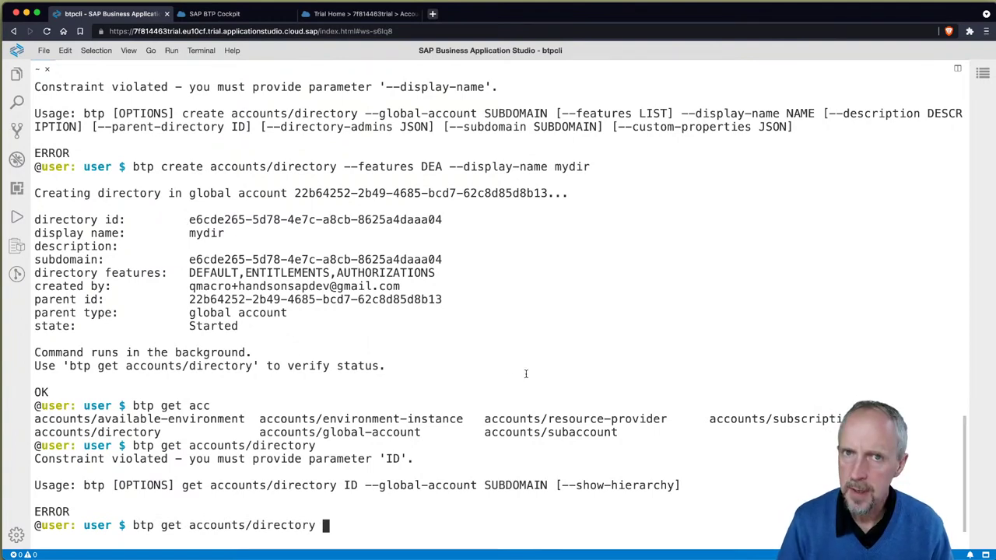
key("ctrl+u")
type("btp ")
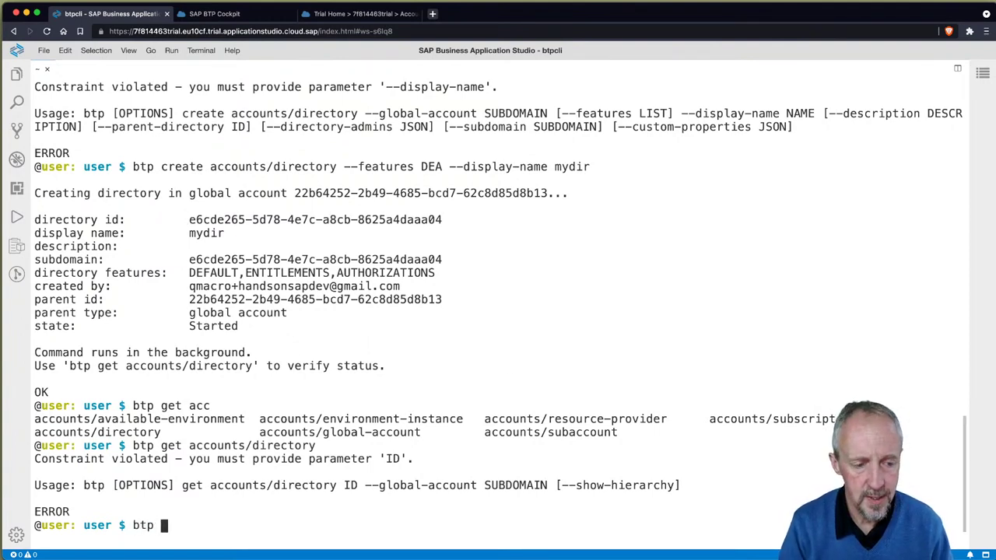
type("target --directory")
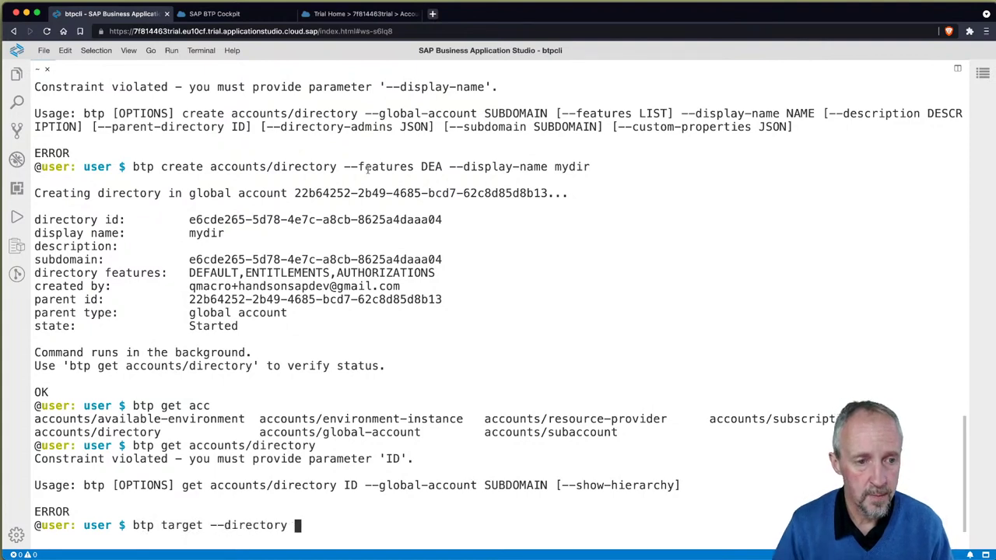
left_click_drag(189, 219, 447, 219)
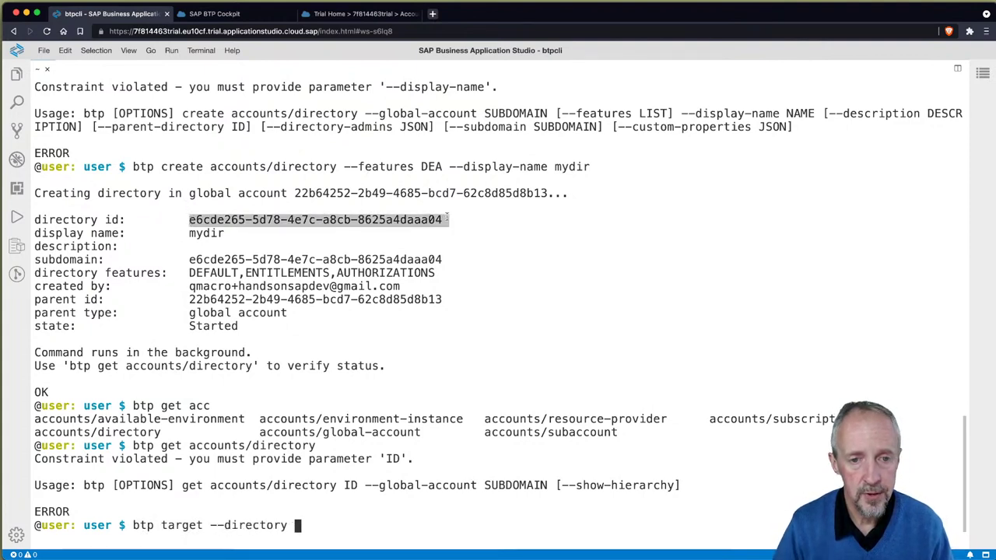
type("e6cde265-5d78-4e7c-a8cb-8625a4daaa04")
key("Return")
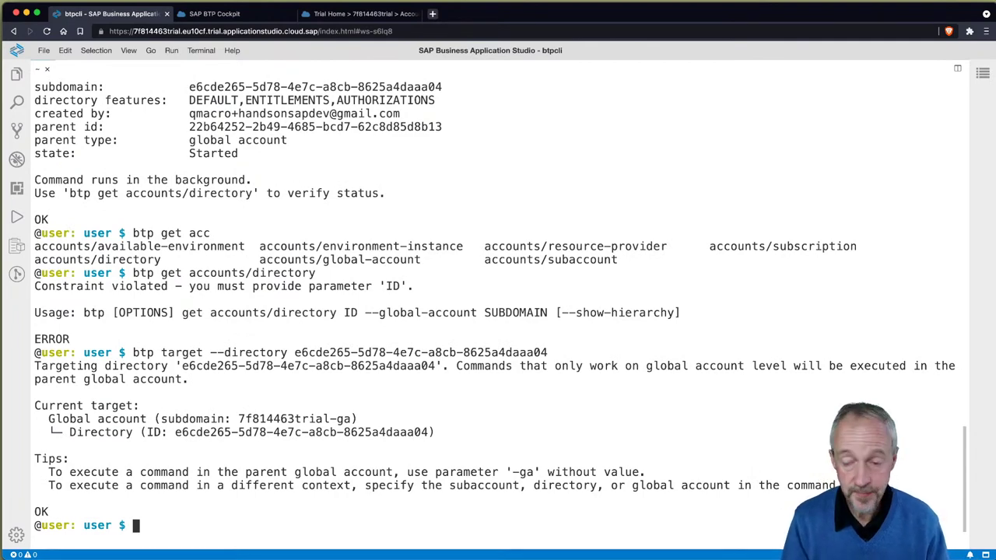
Step: In a new browser tab, go to the dotfiles repository's scripts/btp folder on GitHub
key("super+Tab")
key("super+t")
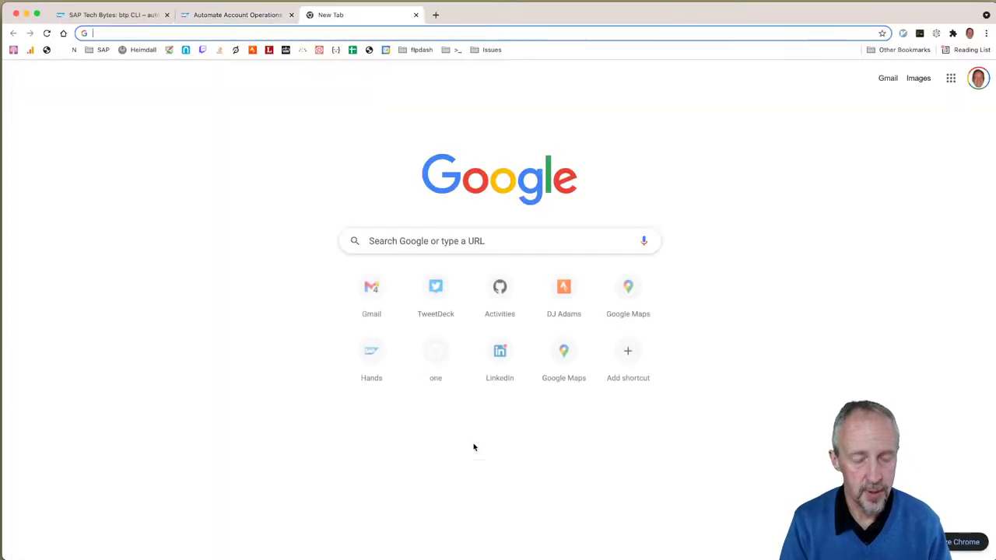
type("b")
key("BackSpace")
key("BackSpace")
type("dot")
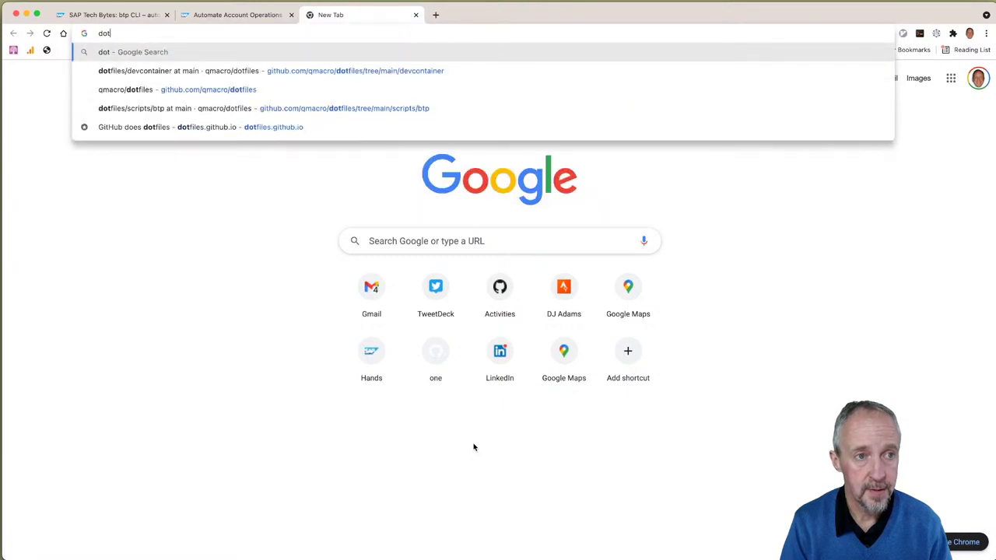
type("files")
key("Down")
key("Down")
key("Down")
key("Return")
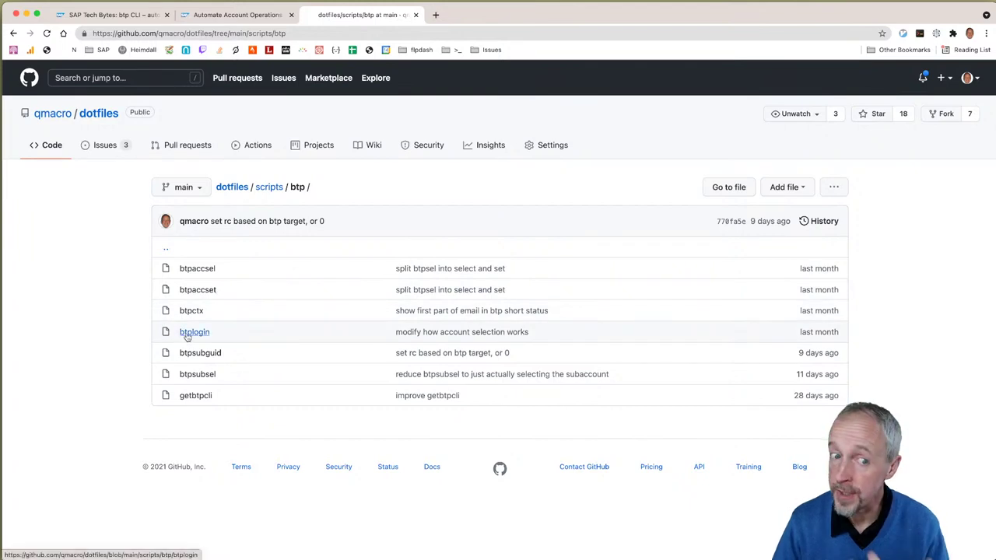
Step: View the btpsubsel, btpaccset and btpctx scripts, returning to the folder listing each time
left_click(197, 374)
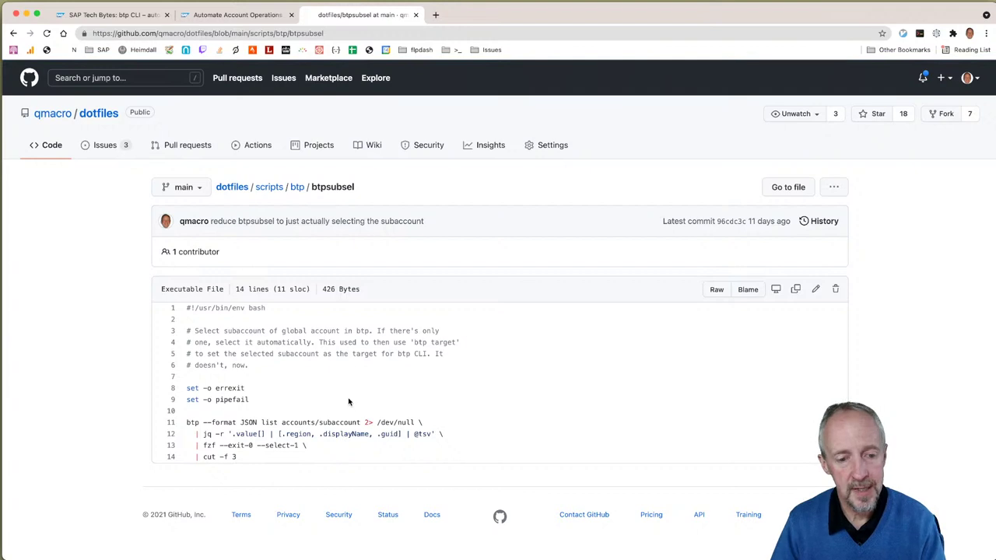
left_click(14, 34)
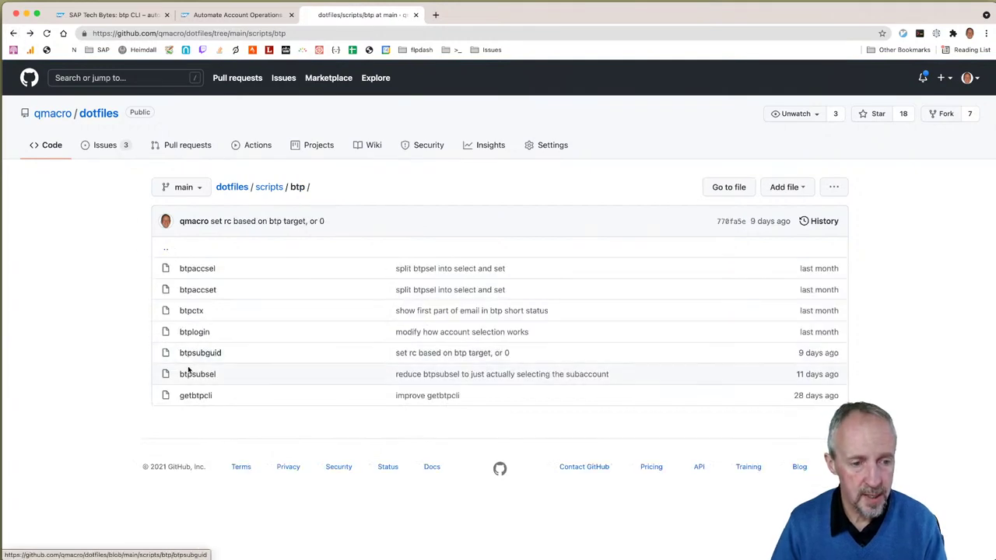
left_click(201, 290)
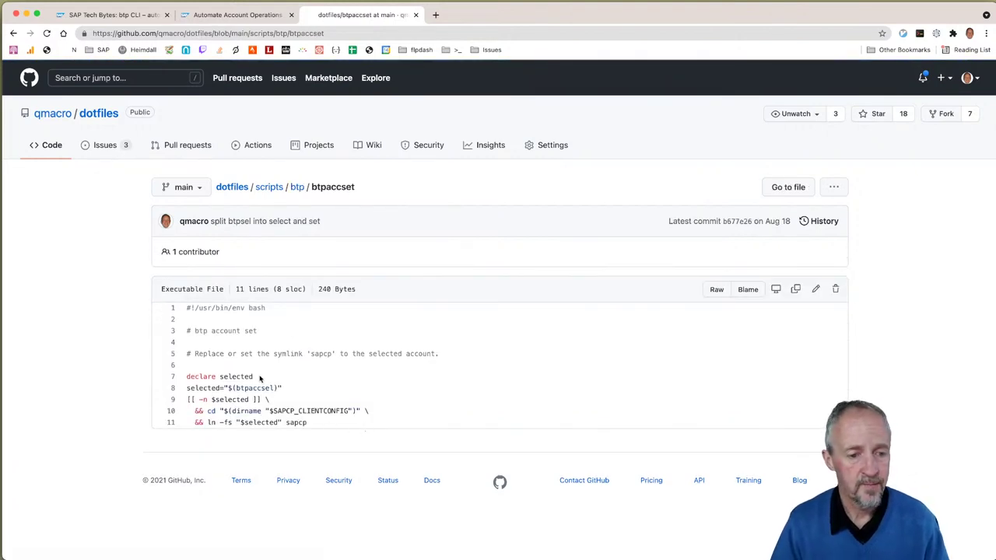
left_click(13, 33)
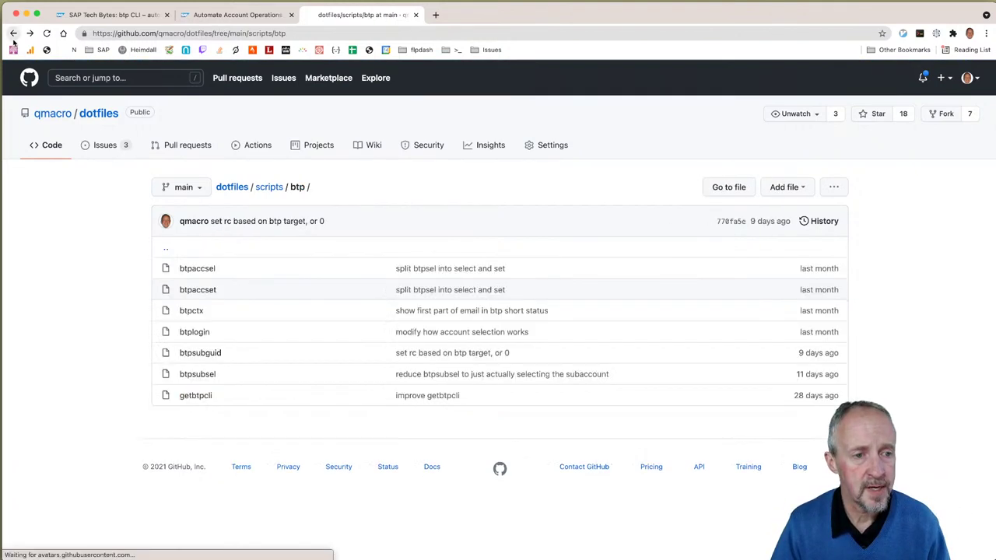
left_click(194, 312)
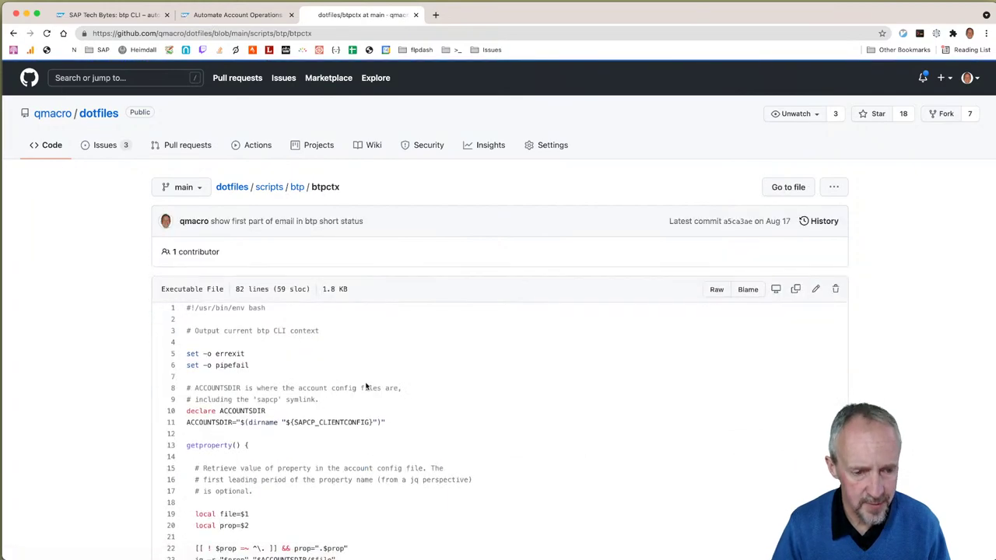
scroll(366, 381, "down", 10)
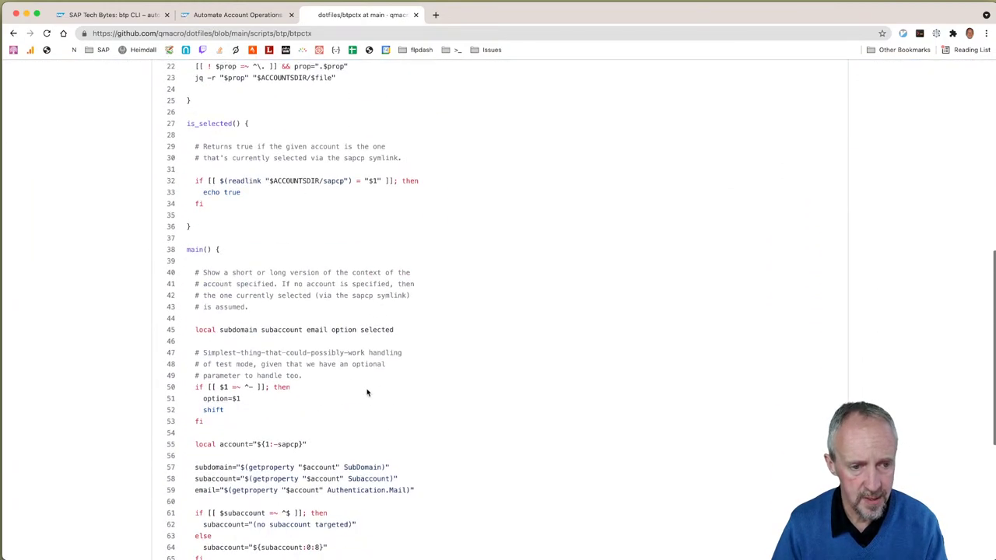
left_click(13, 32)
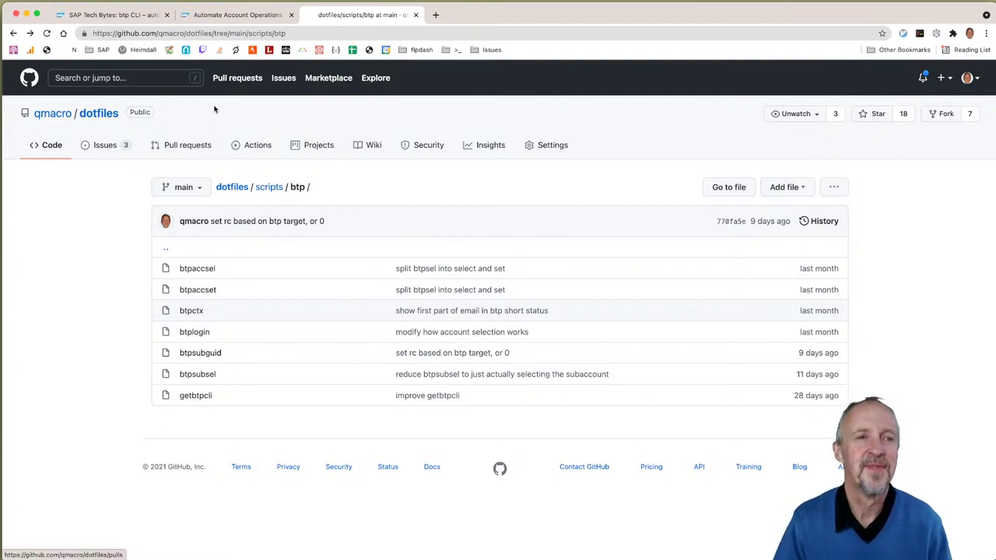
Step: Close the GitHub tab and rerun the previous get directory command in the Studio terminal
key("super+w")
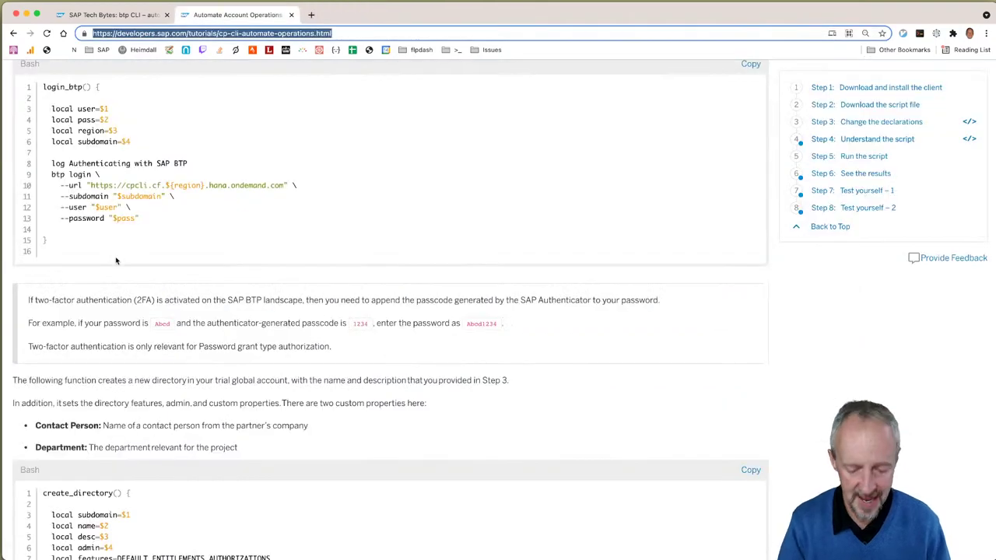
key("super+Tab")
key("Up")
key("Up")
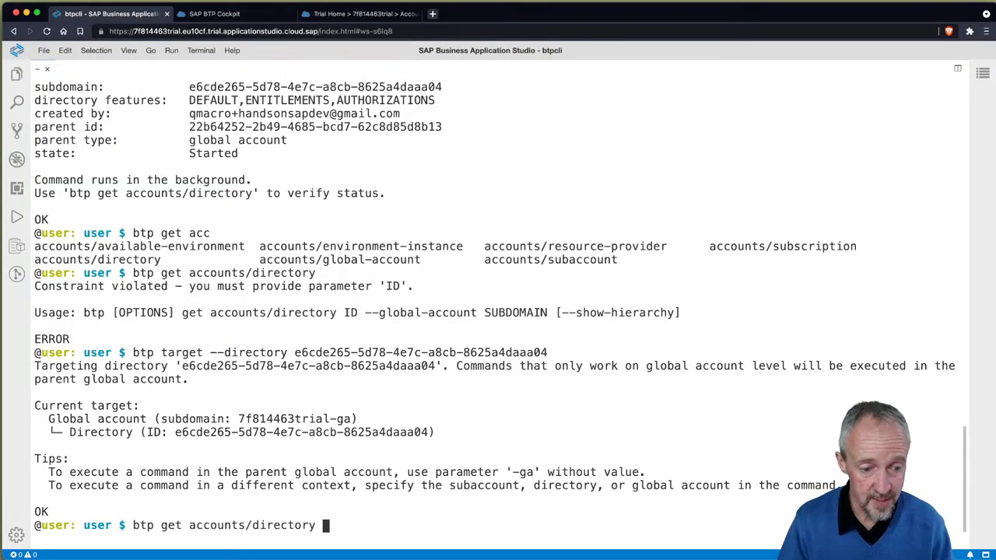
key("Return")
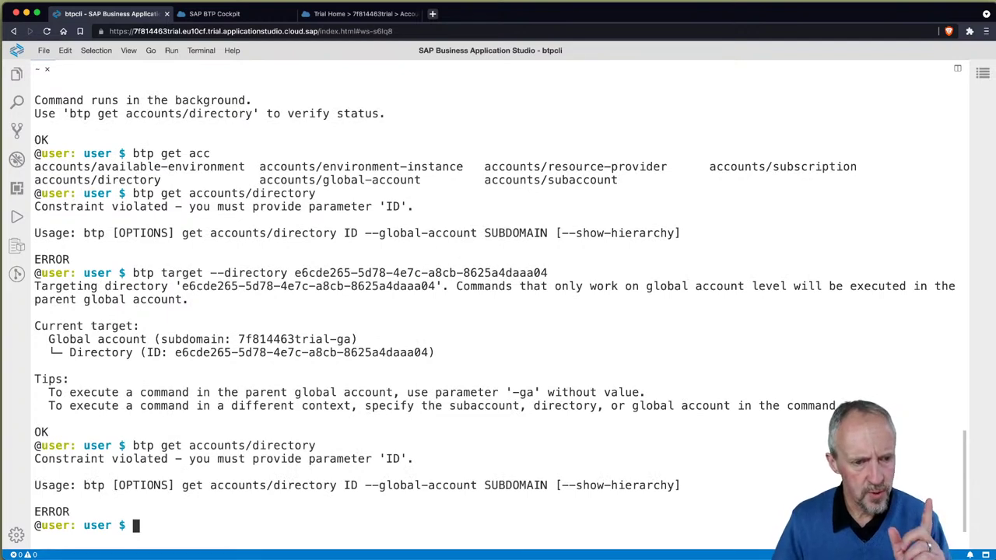
Step: Run btp get accounts/directory with the new directory's ID, showing mydir's state OK
key("Up")
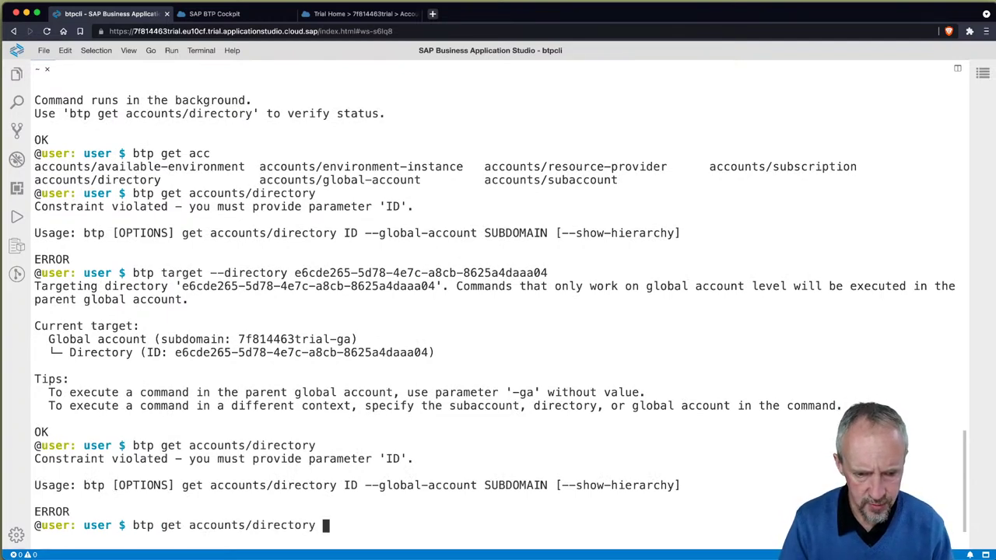
type("e6cde265-5d78-4e7c-a8cb-8625a4daaa04")
key("ctrl+l")
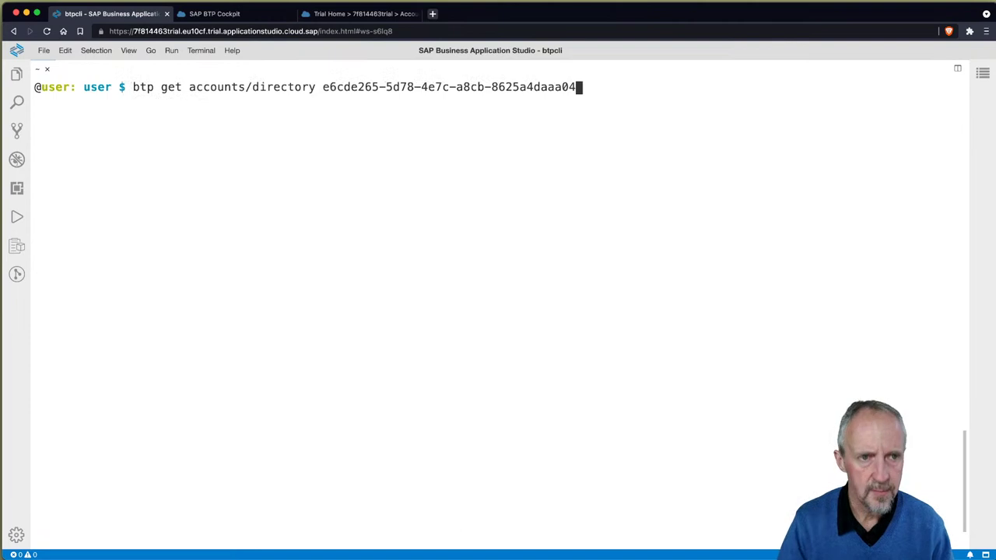
key("Return")
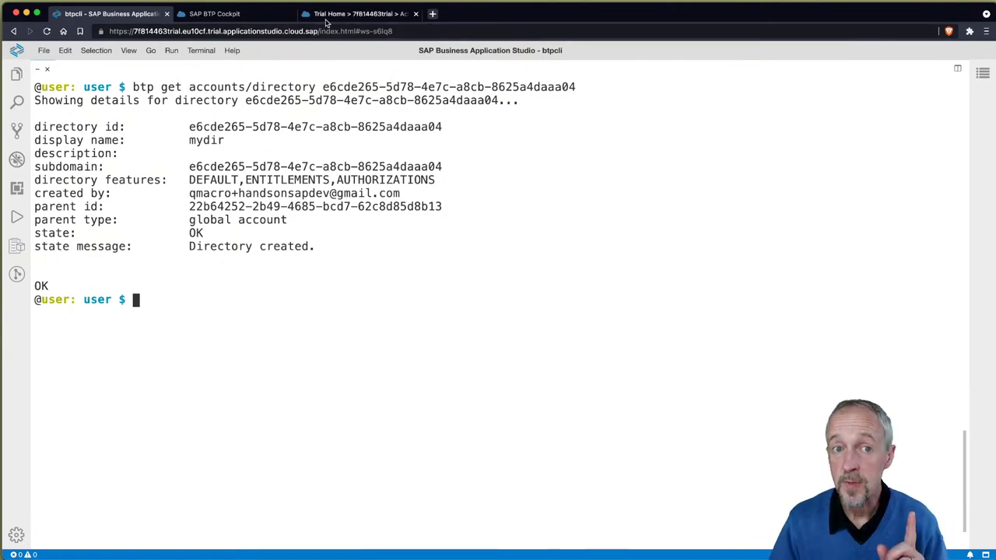
left_click(350, 14)
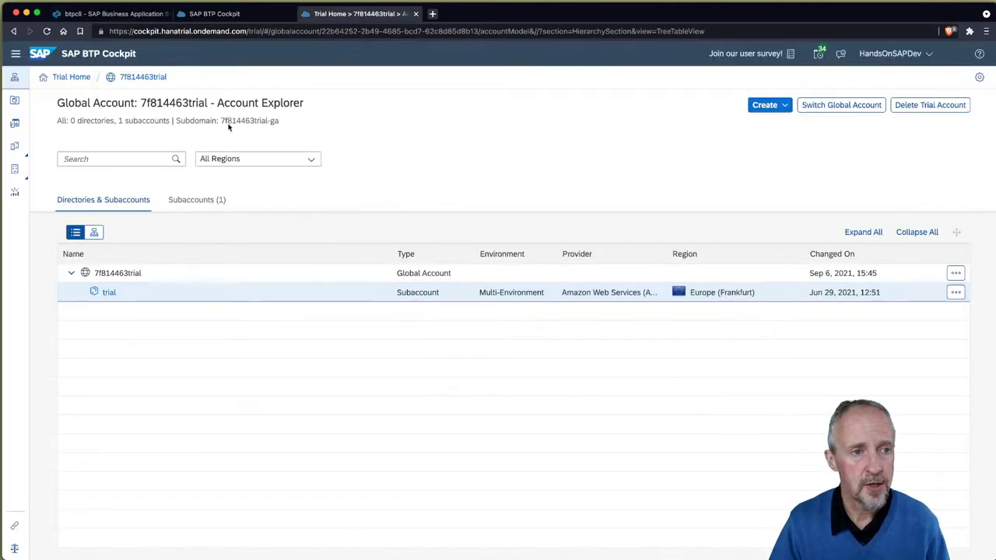
Step: Reload the SAP BTP Cockpit Account Explorer page to pick up the new directory
left_click(47, 31)
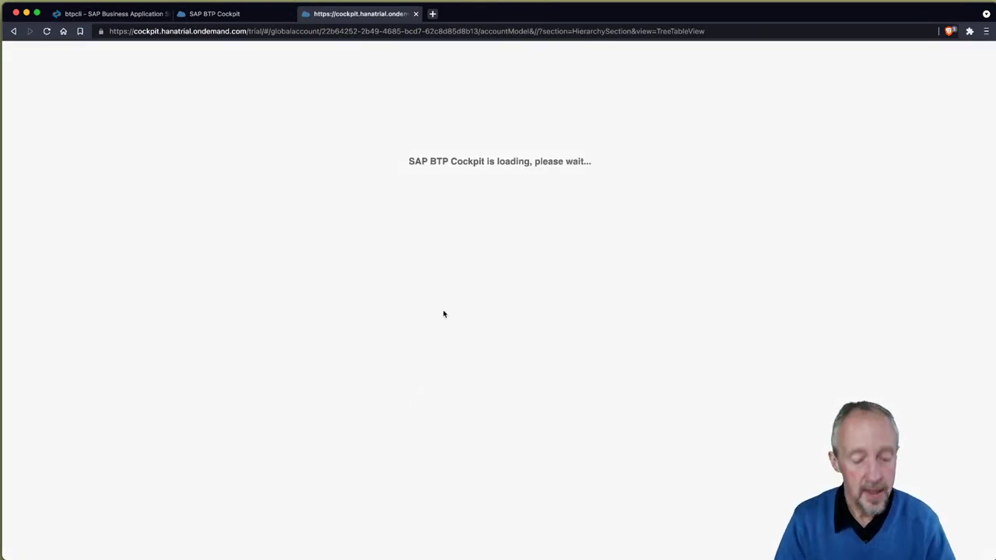
key("super+Tab")
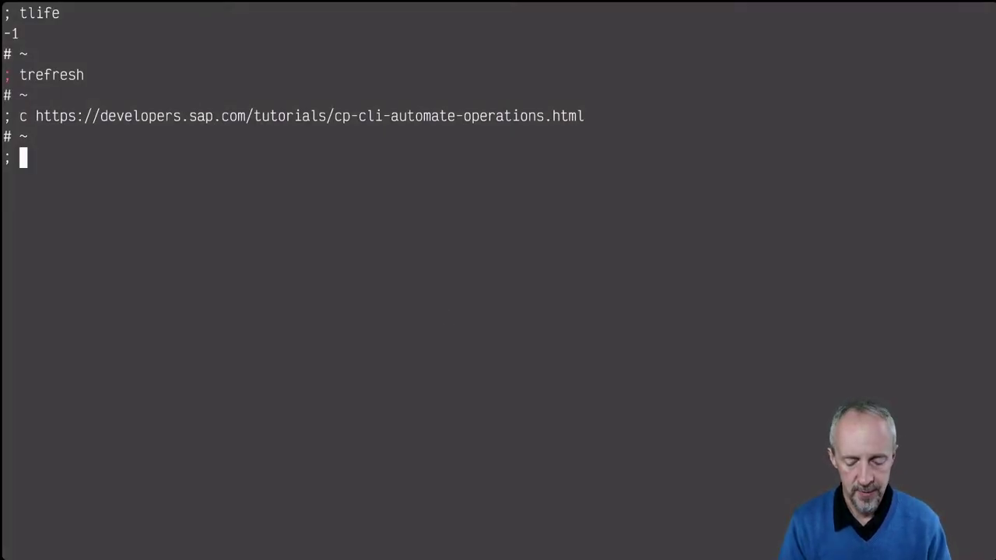
Step: List Docker contexts with docker context ls, showing synology as the current context
type("docker ")
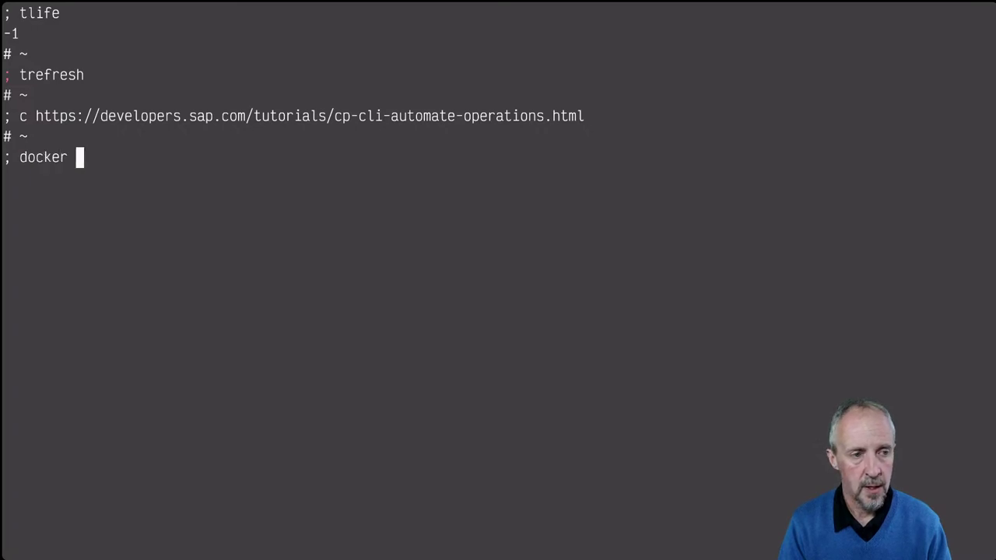
type("context ls")
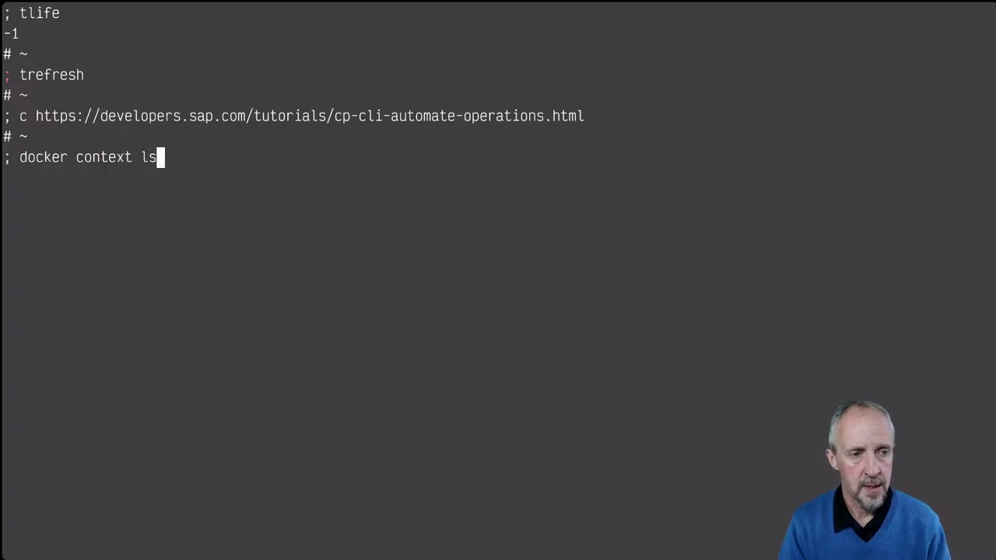
key("Return")
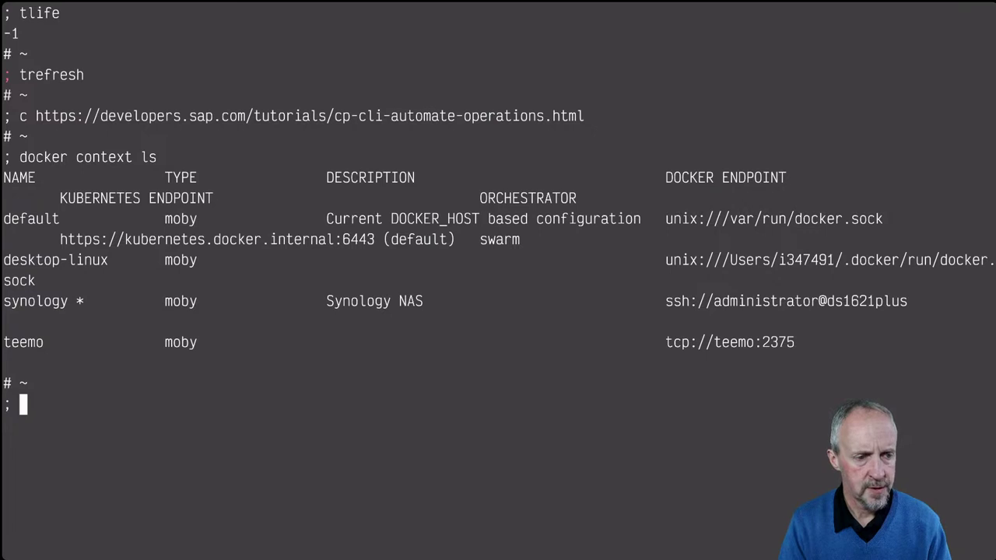
type("docker ")
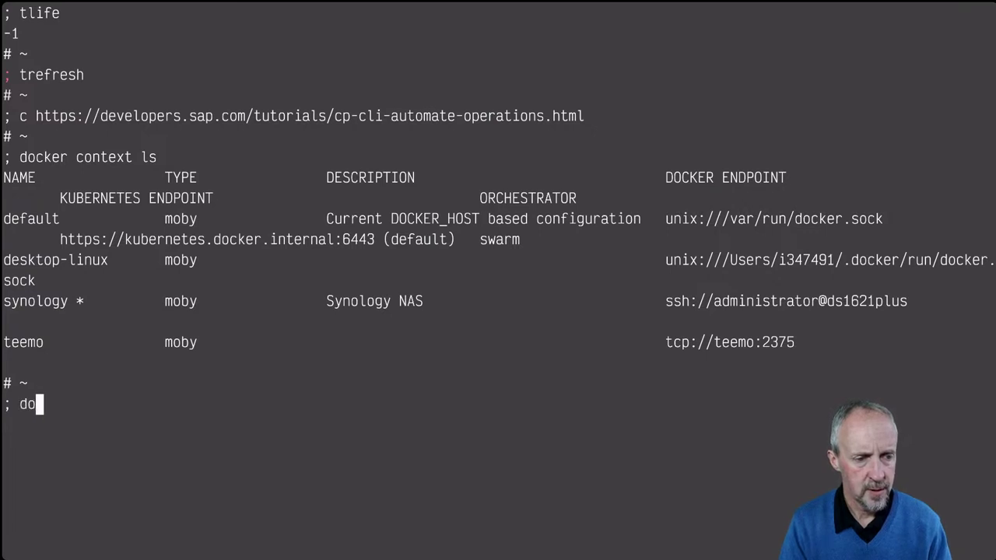
type("context")
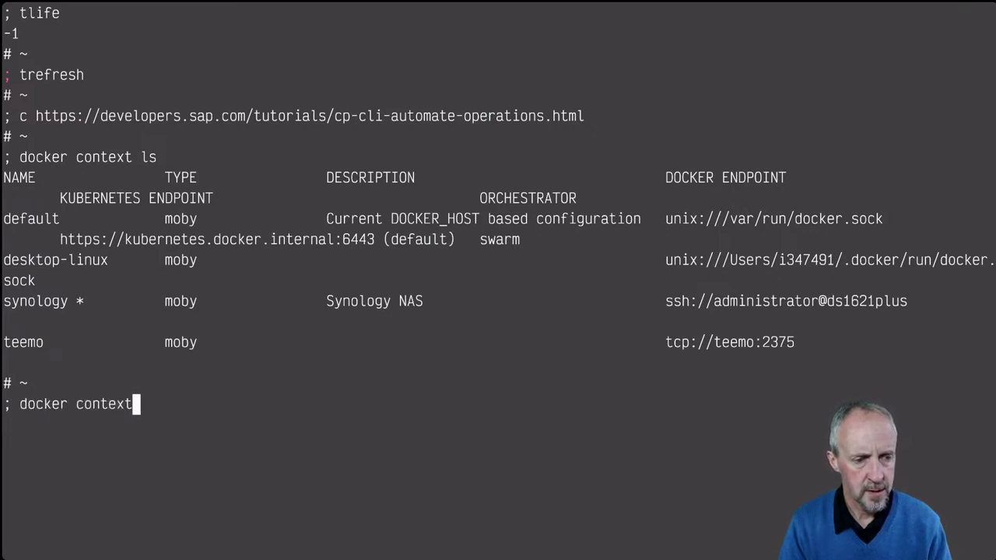
type(" use default")
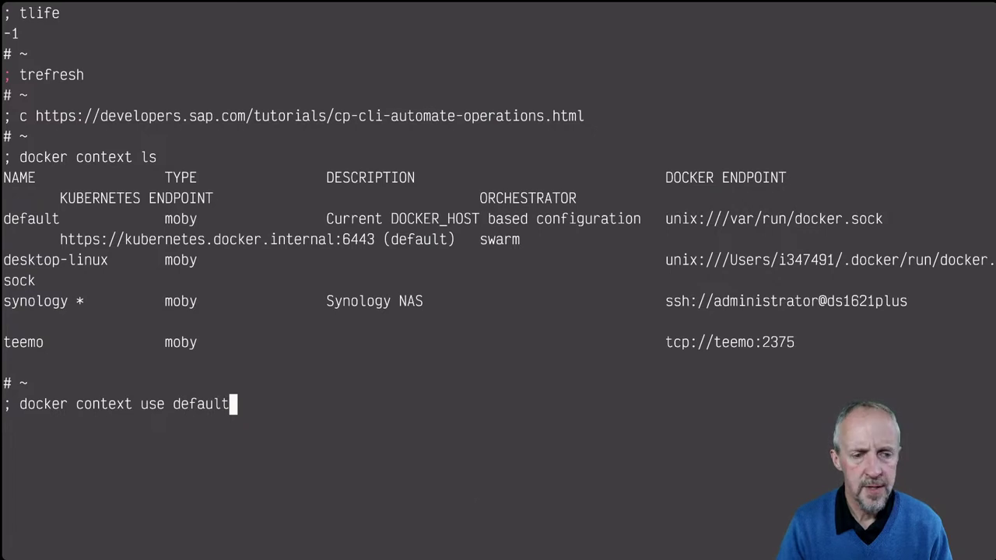
key("BackSpace")
key("BackSpace")
key("BackSpace")
key("BackSpace")
key("BackSpace")
key("BackSpace")
key("BackSpace")
key("BackSpace")
key("BackSpace")
key("BackSpace")
key("BackSpace")
key("BackSpace")
key("BackSpace")
key("BackSpace")
key("BackSpace")
key("BackSpace")
key("BackSpace")
key("BackSpace")
key("BackSpace")
key("BackSpace")
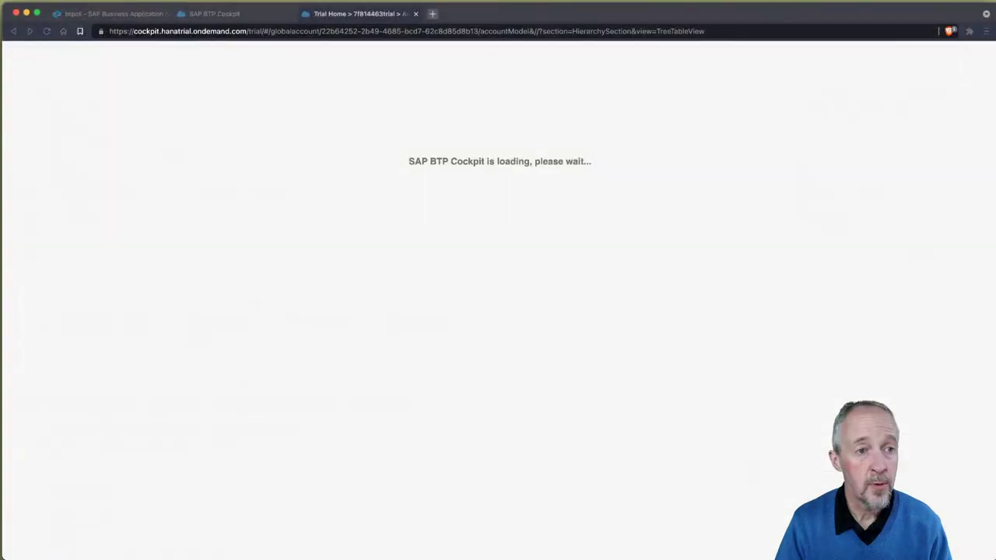
key("super+t")
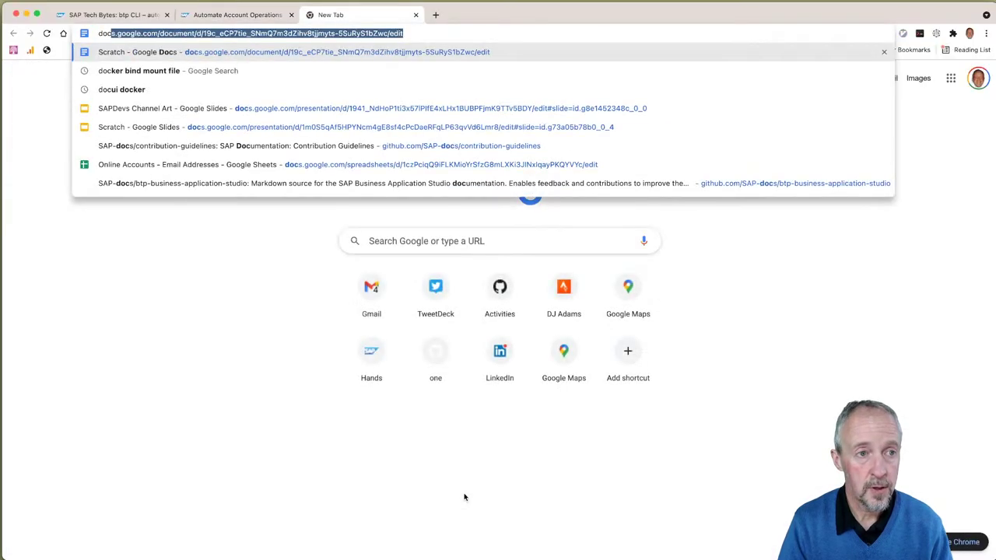
type("ui")
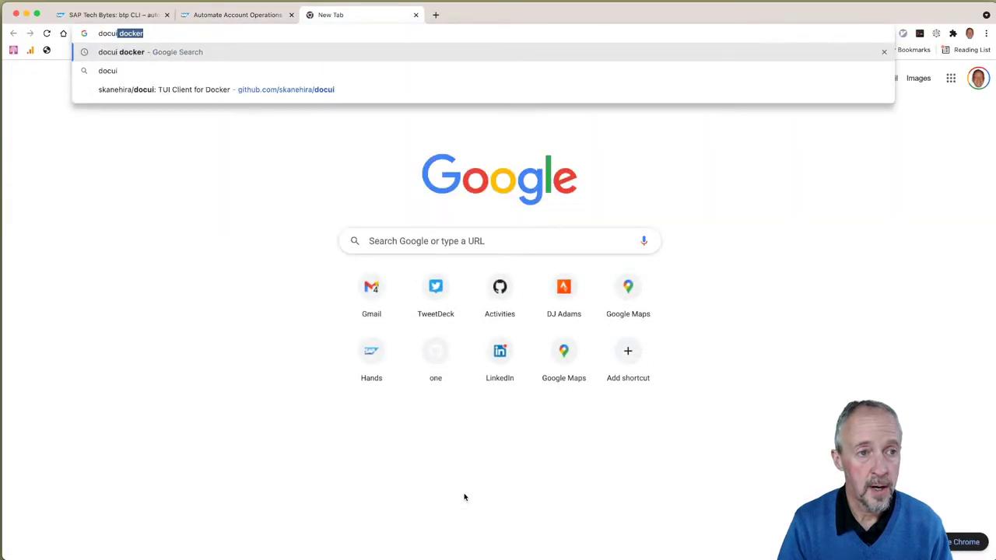
key("BackSpace")
key("Down")
key("Return")
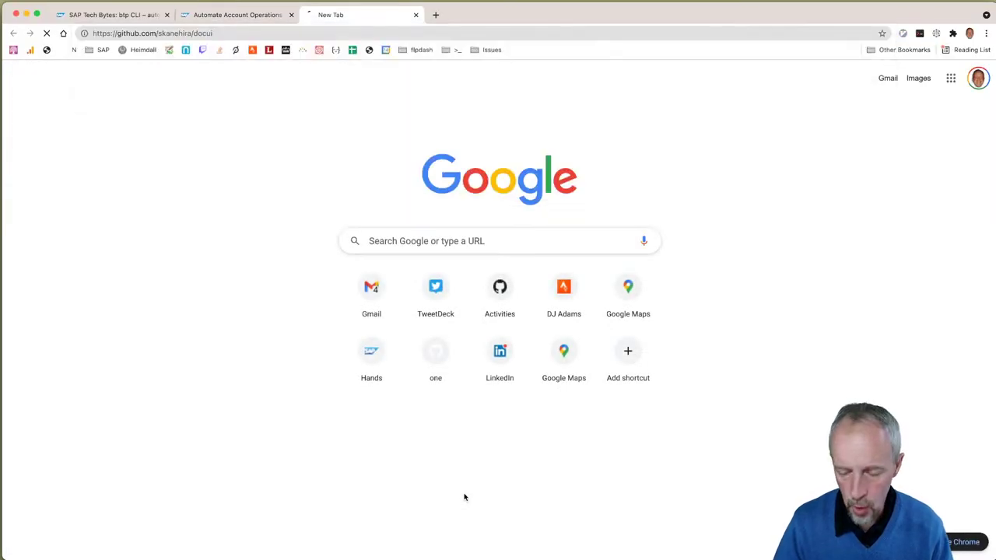
scroll(510, 452, "down", 20)
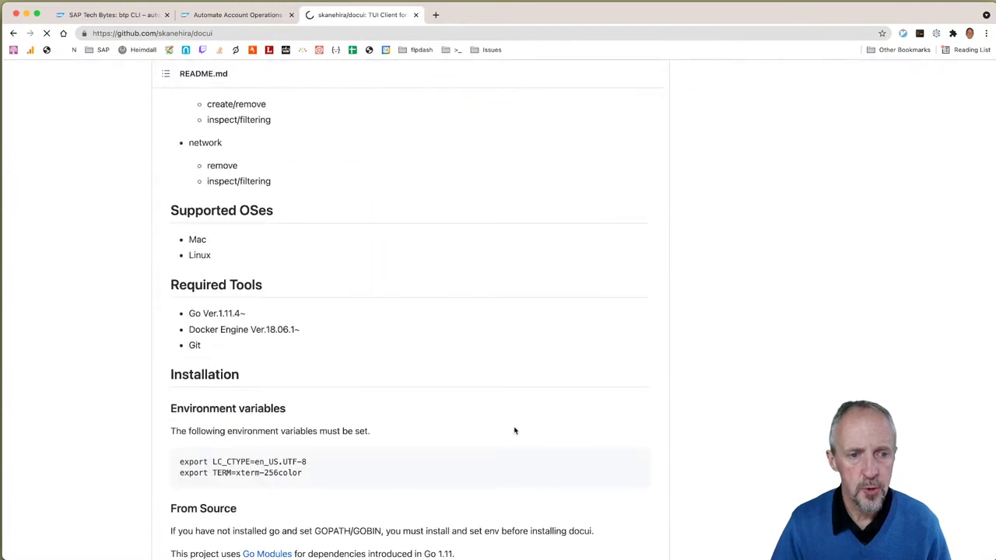
scroll(512, 430, "down", 20)
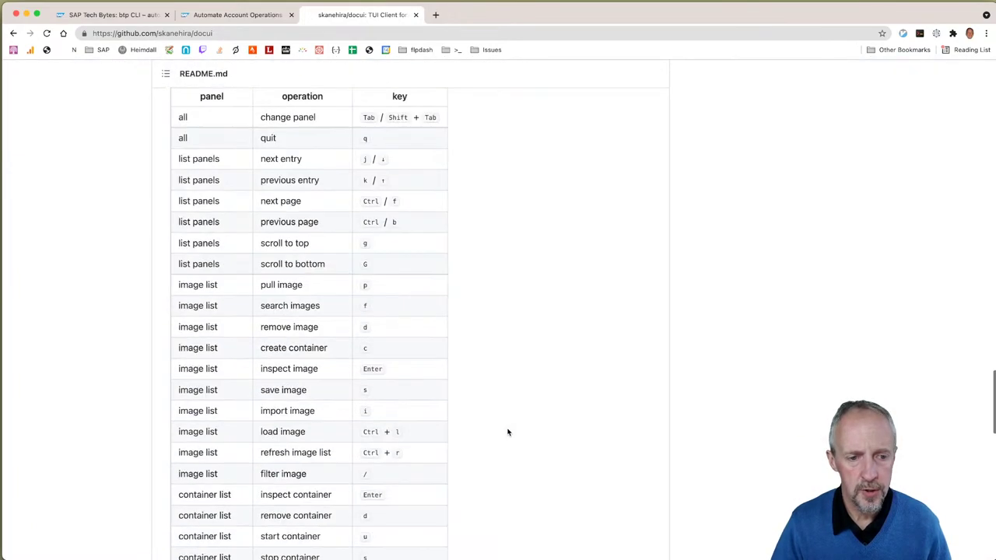
scroll(507, 432, "down", 5)
scroll(506, 429, "up", 20)
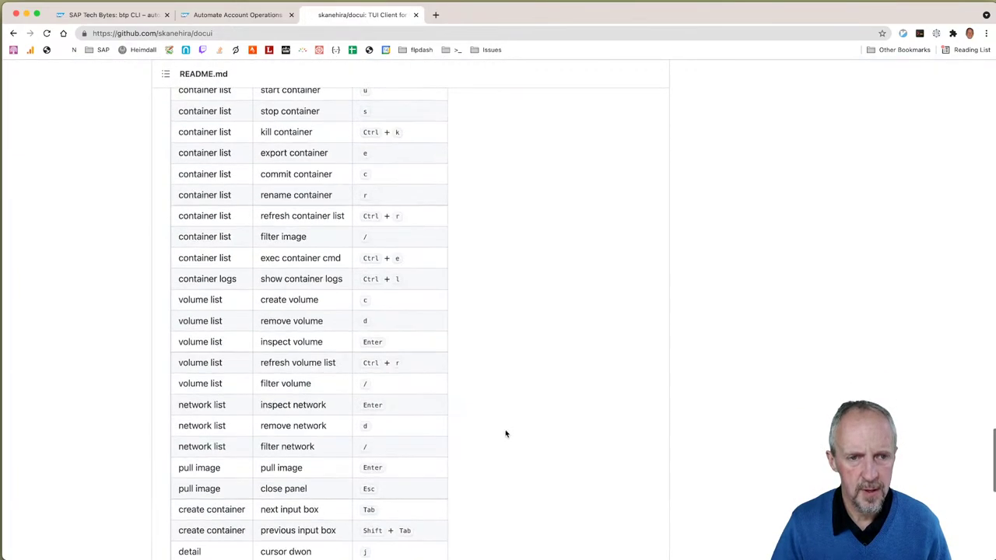
scroll(501, 437, "up", 20)
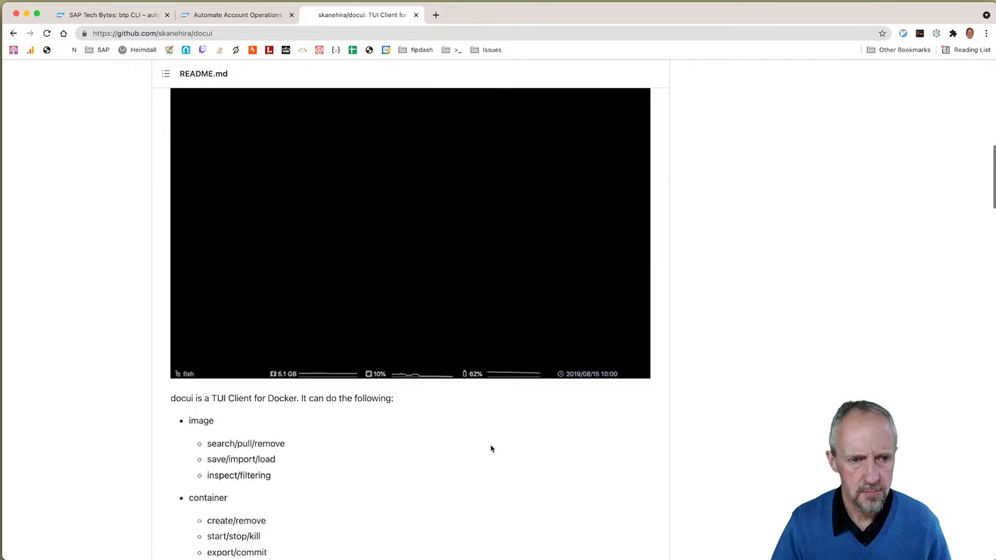
scroll(491, 447, "down", 3)
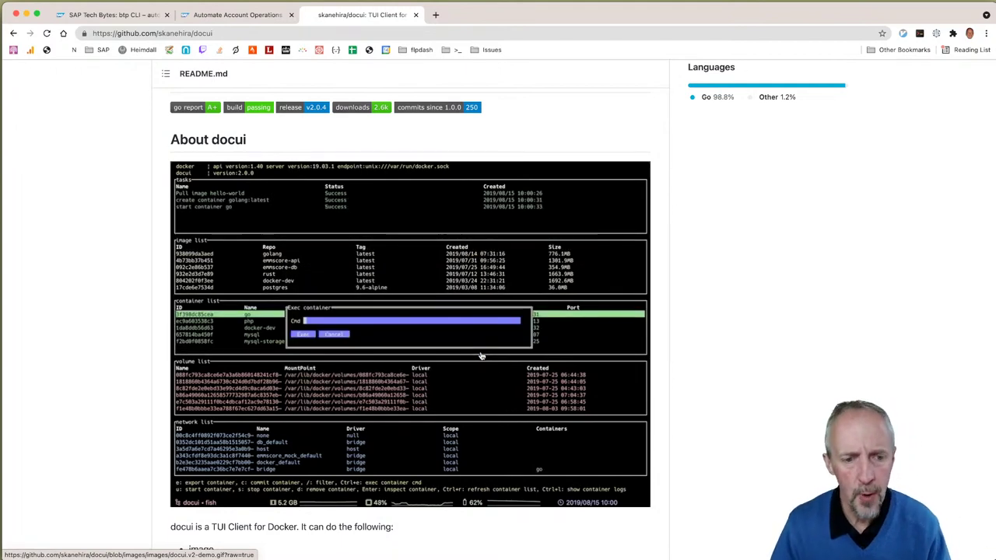
key("super+w")
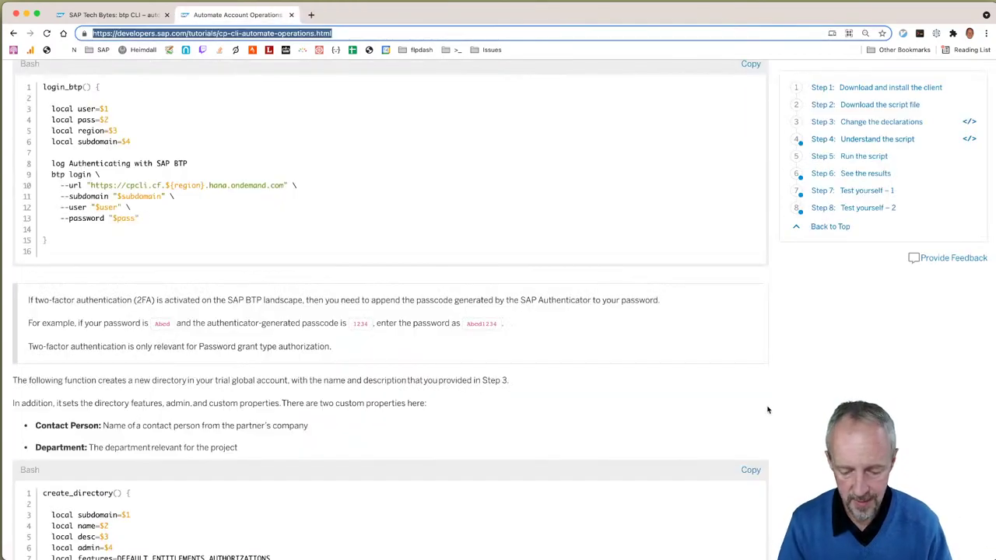
Step: Zoom in the Cockpit and open the mydir directory's Overview page from the Account Explorer
key("super+Tab")
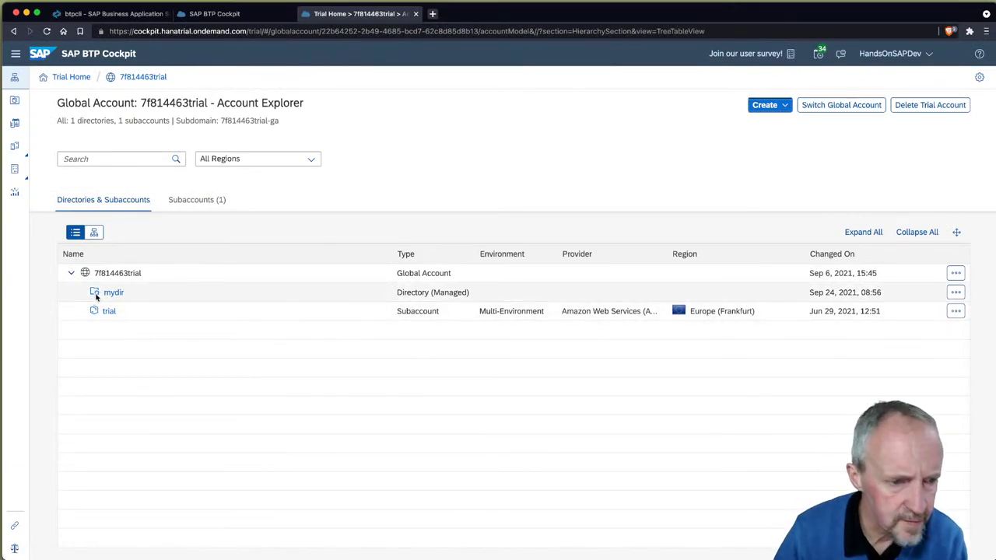
key("super+equal")
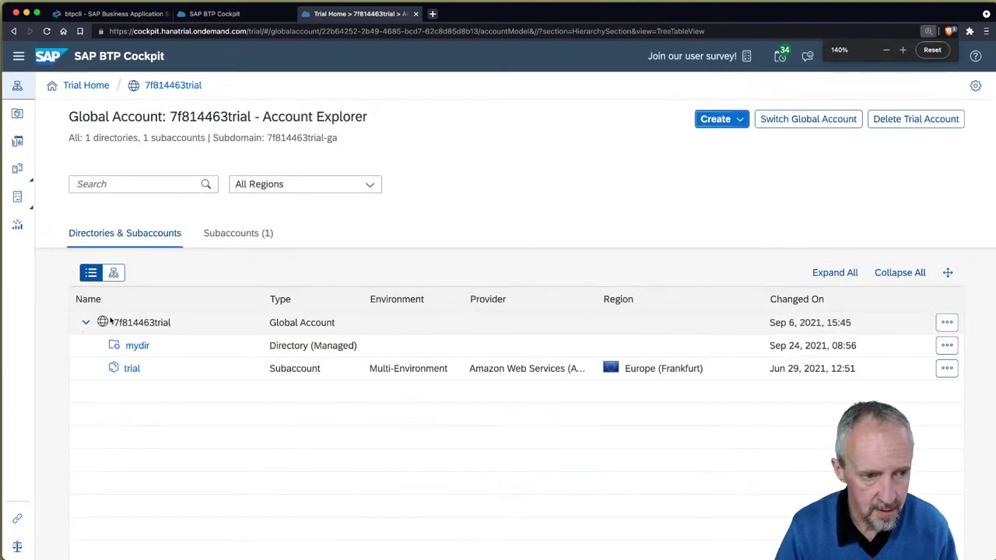
key("super+equal")
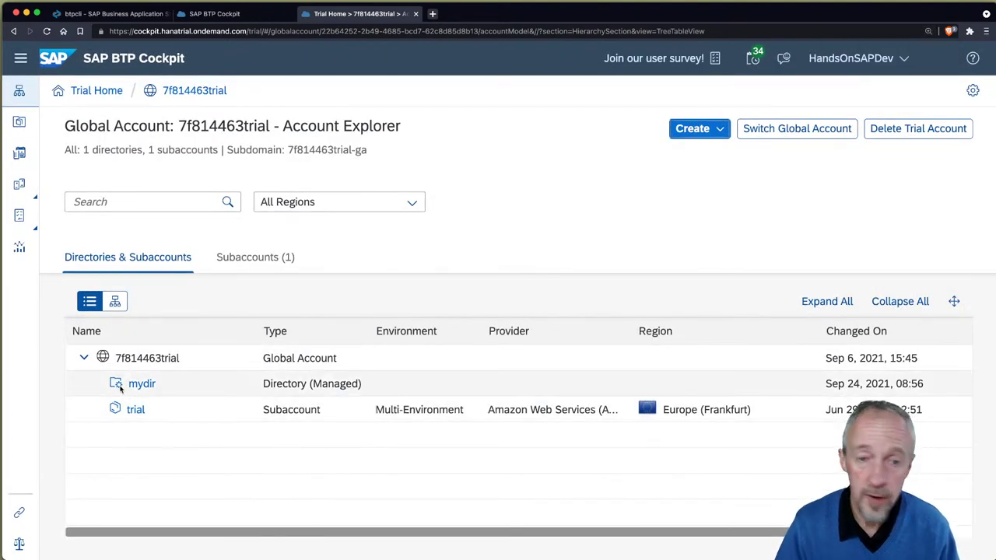
mouse_move(121, 389)
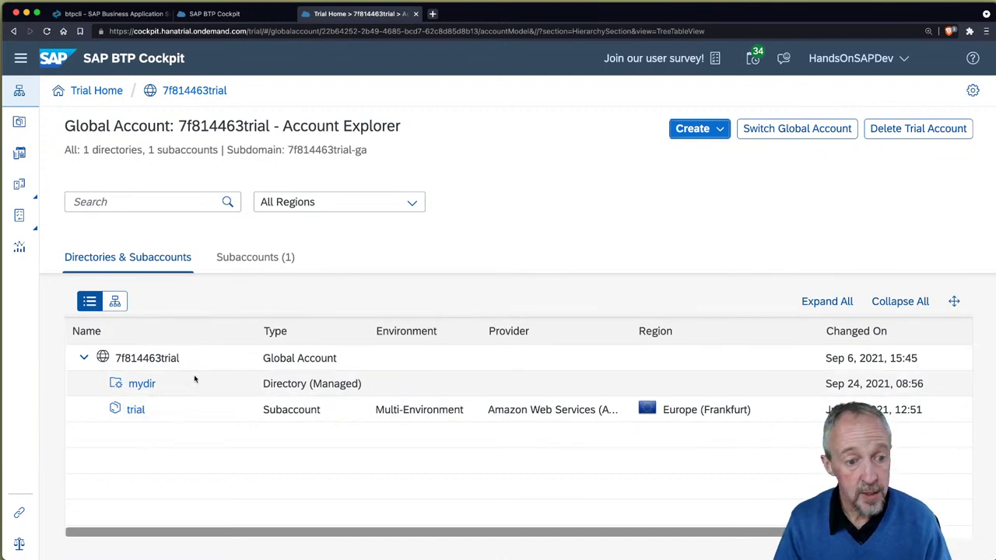
left_click(142, 383)
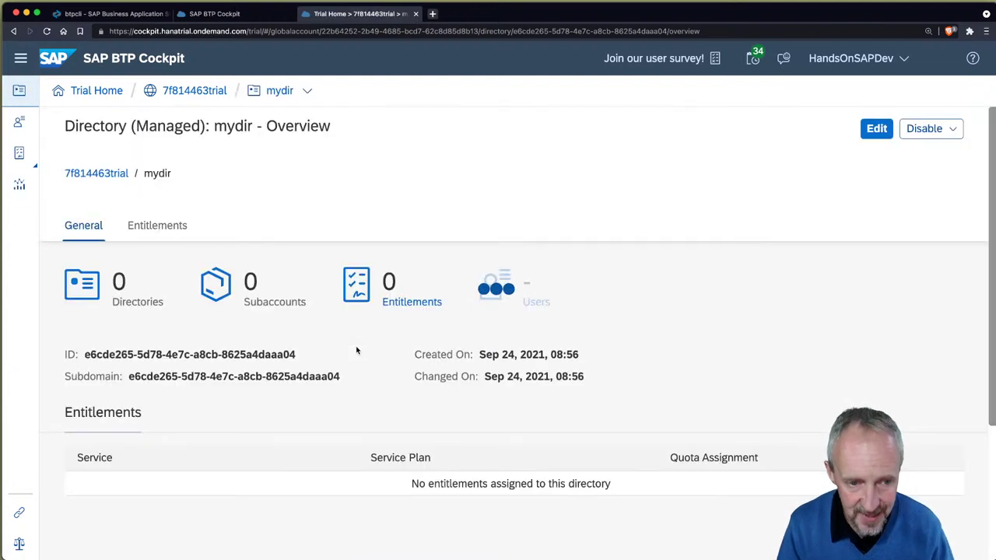
key("super+minus")
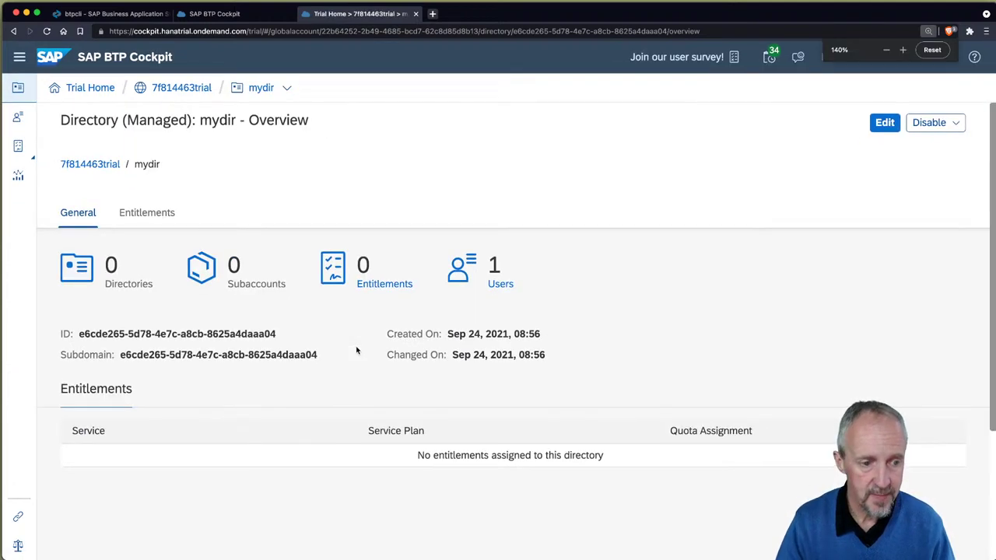